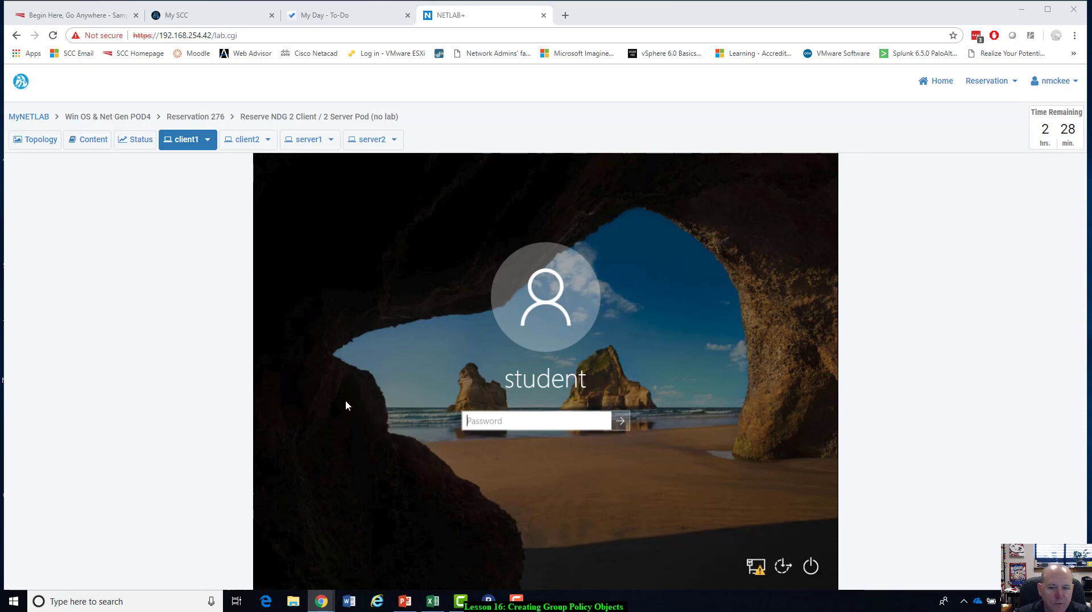
Sign in to the server1 machine as Administrator with the account password, retrying the password entry if needed.
left_click(309, 141)
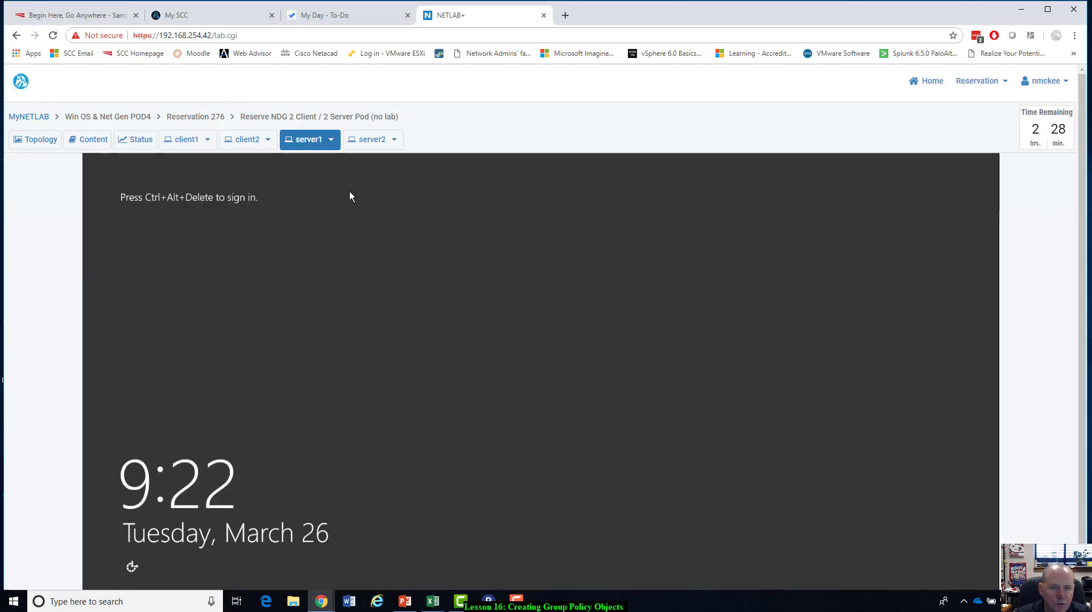
left_click(331, 139)
left_click(321, 160)
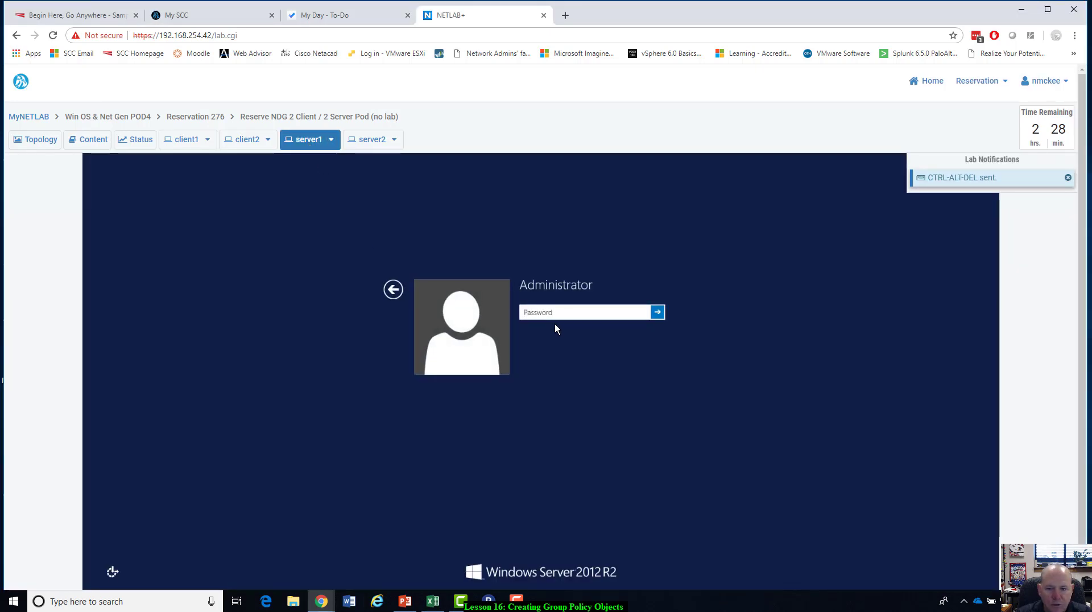
type("T•")
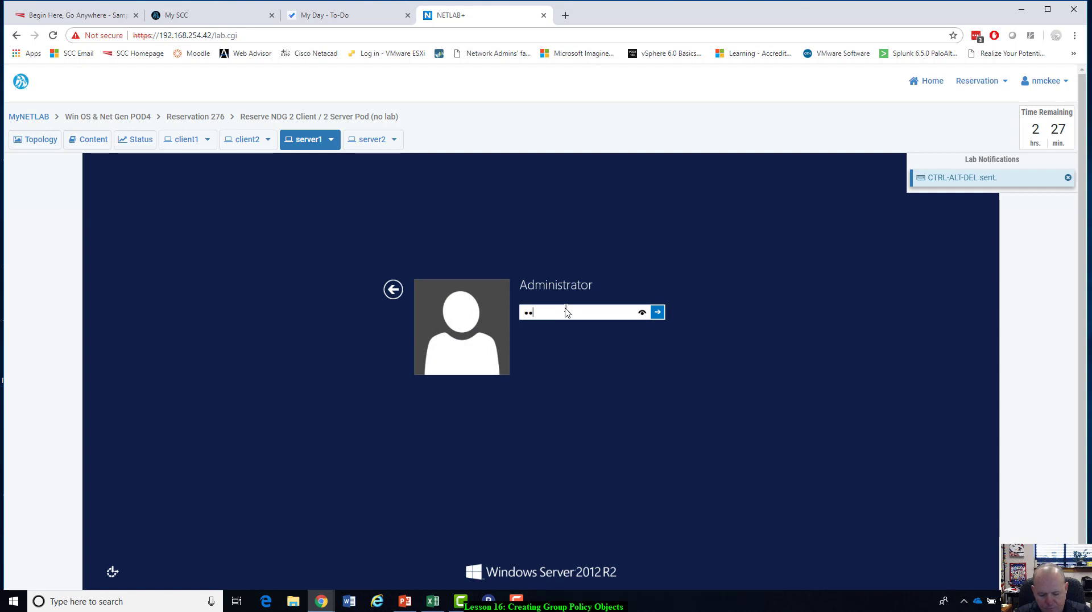
type("••••••")
key("Return")
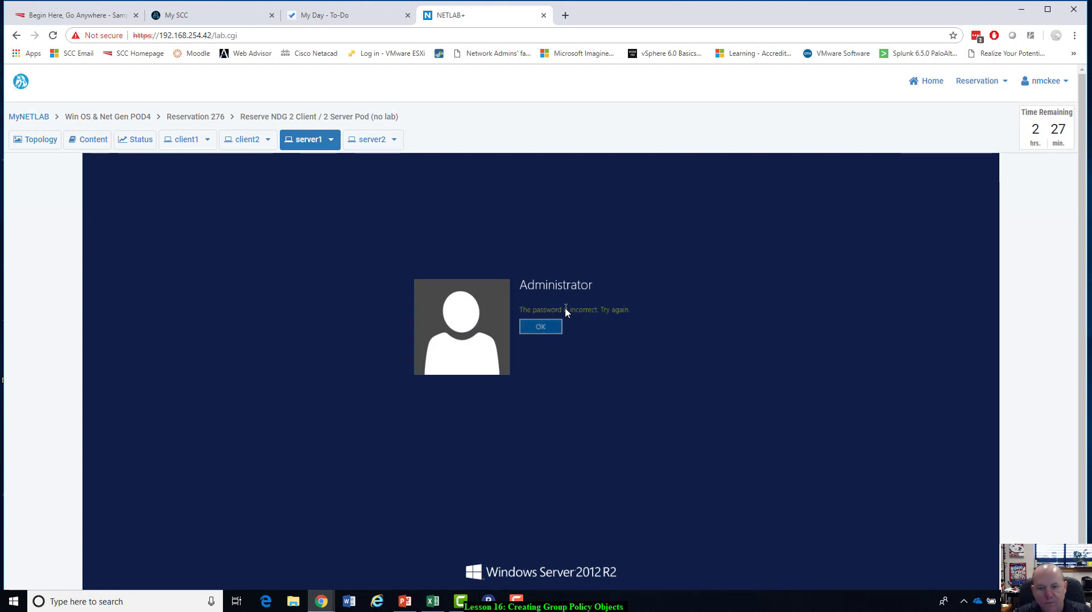
key("Return")
type("•")
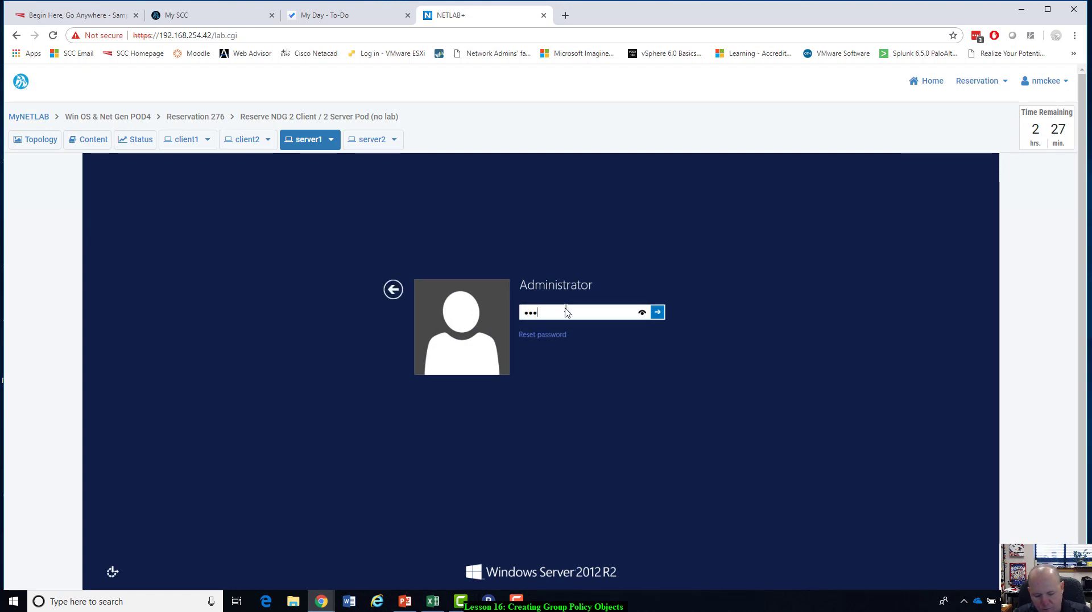
type("•••••••")
key("Return")
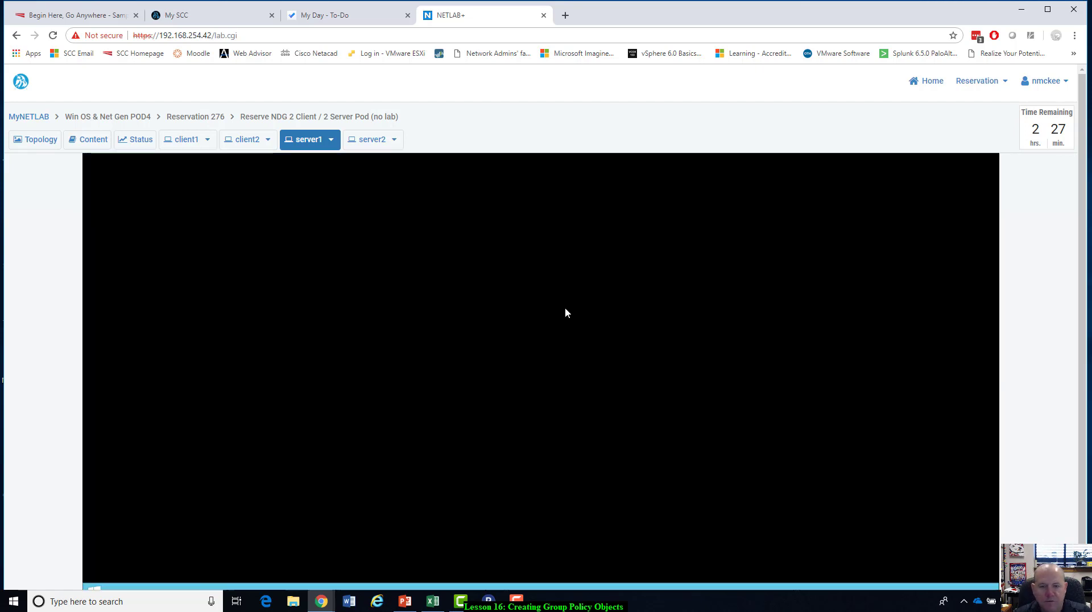
Sign in to the client1 machine as student with the account password.
left_click(187, 139)
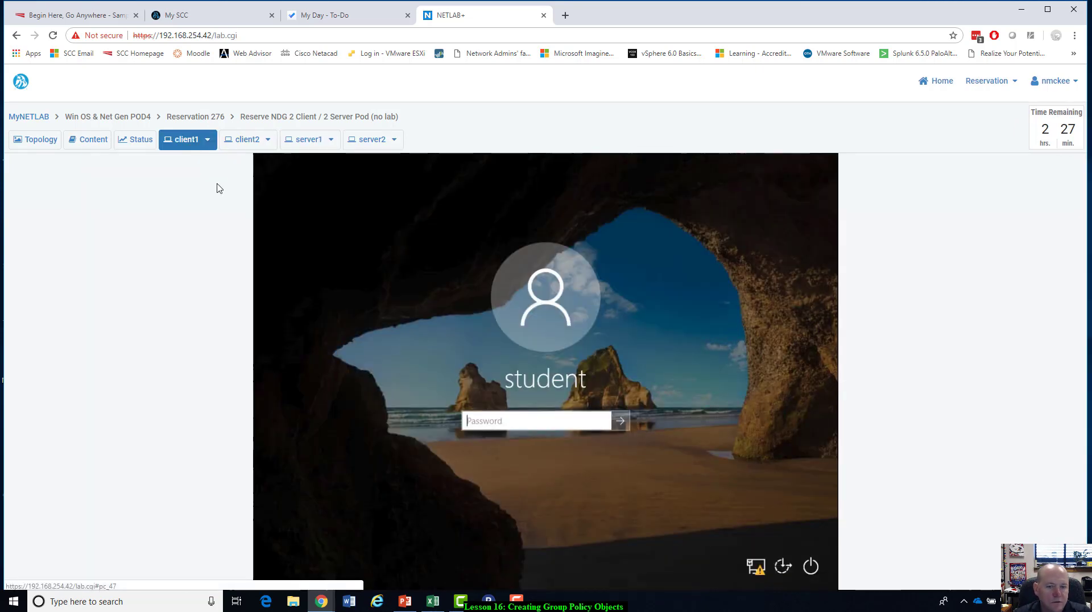
left_click(573, 432)
type("•")
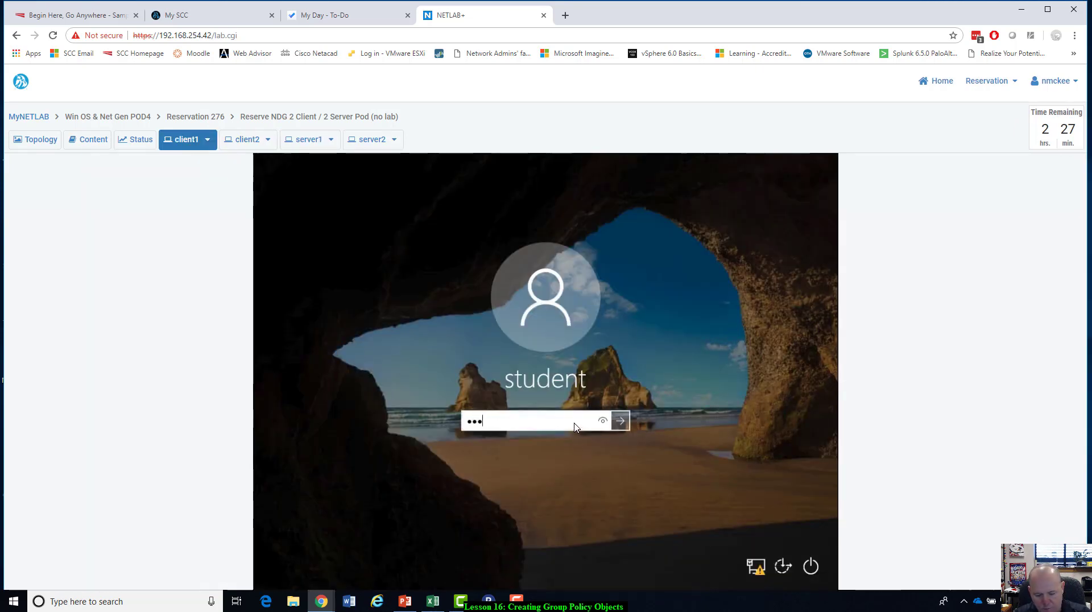
type("•••••••••••")
key("Return")
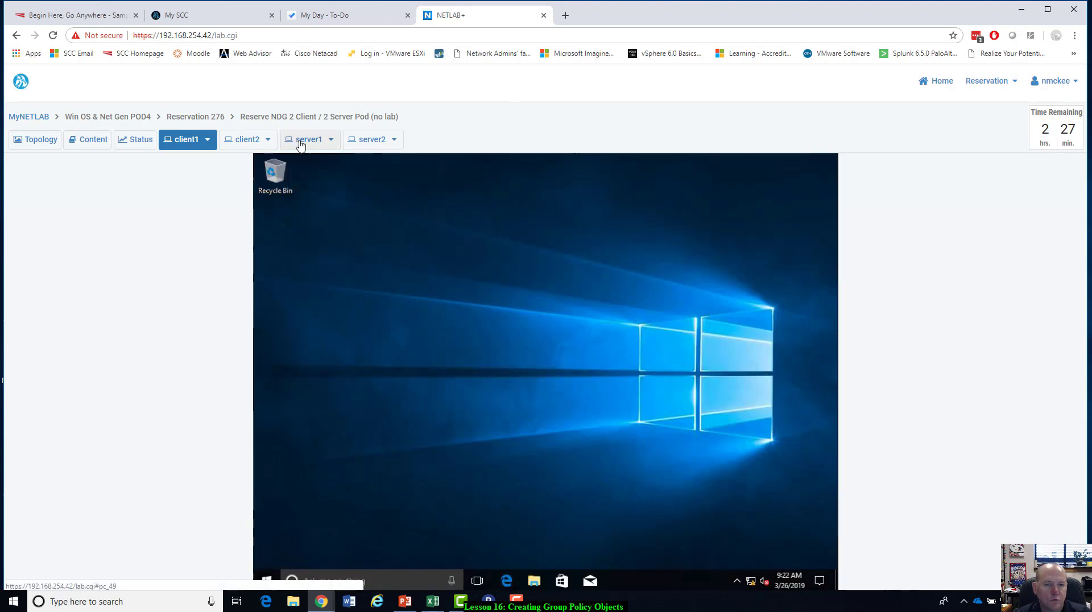
Return to server1, and in the AD_Planner(Lesson16) Excel workbook review the planned server1 services and the GPO table.
left_click(300, 142)
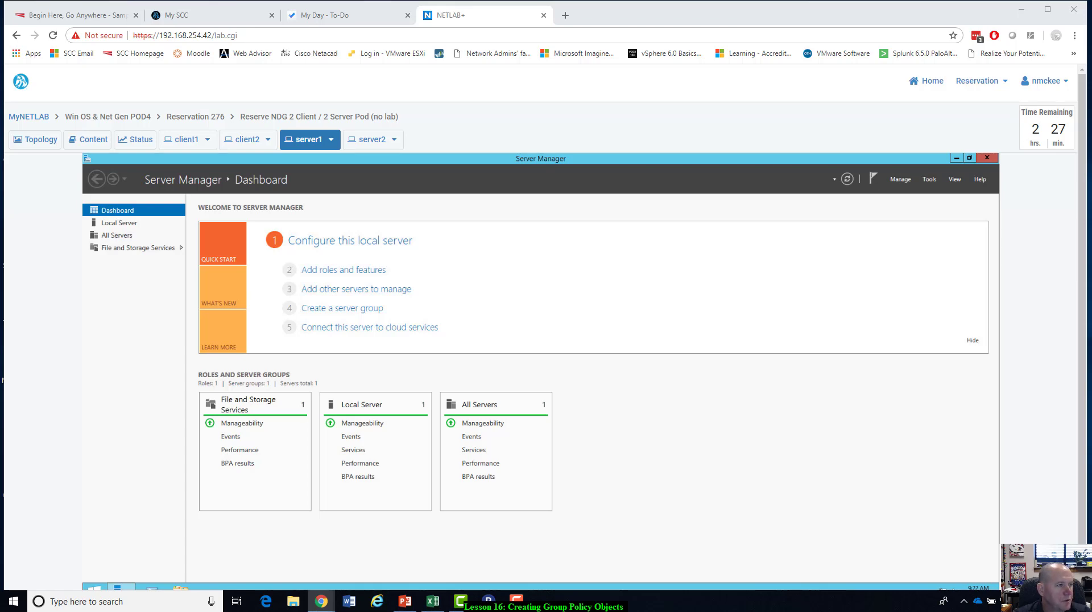
key("alt+Tab")
left_click_drag(0, 86, 670, 41)
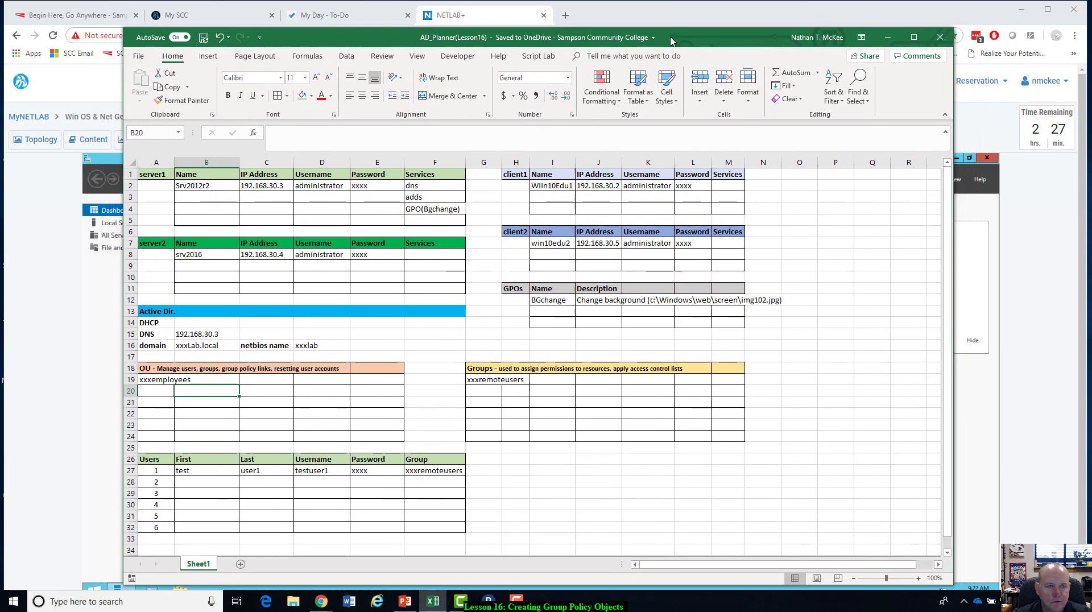
left_click(413, 187)
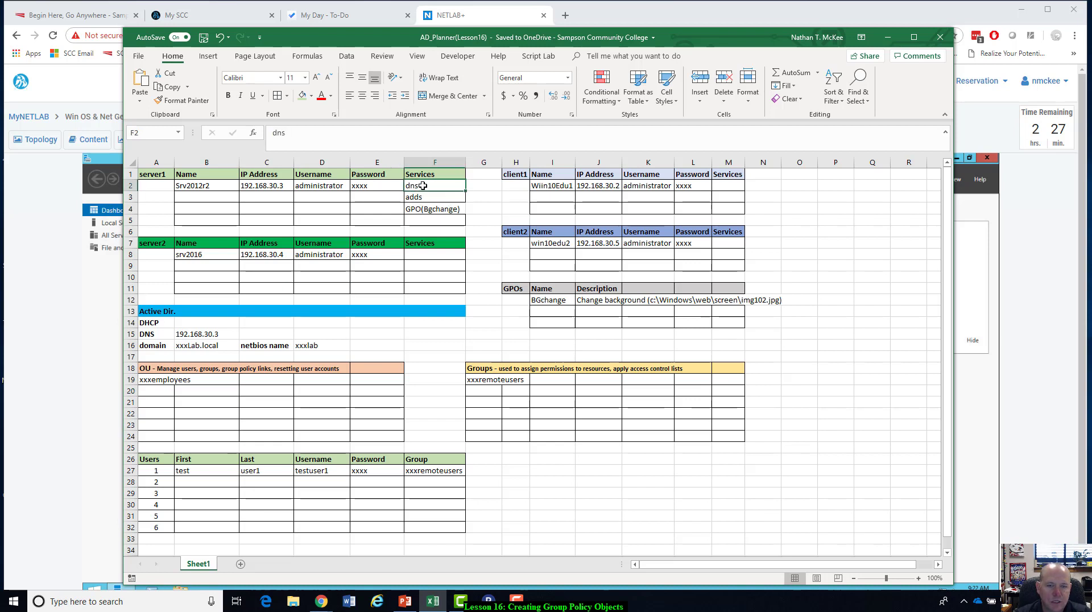
left_click(419, 198)
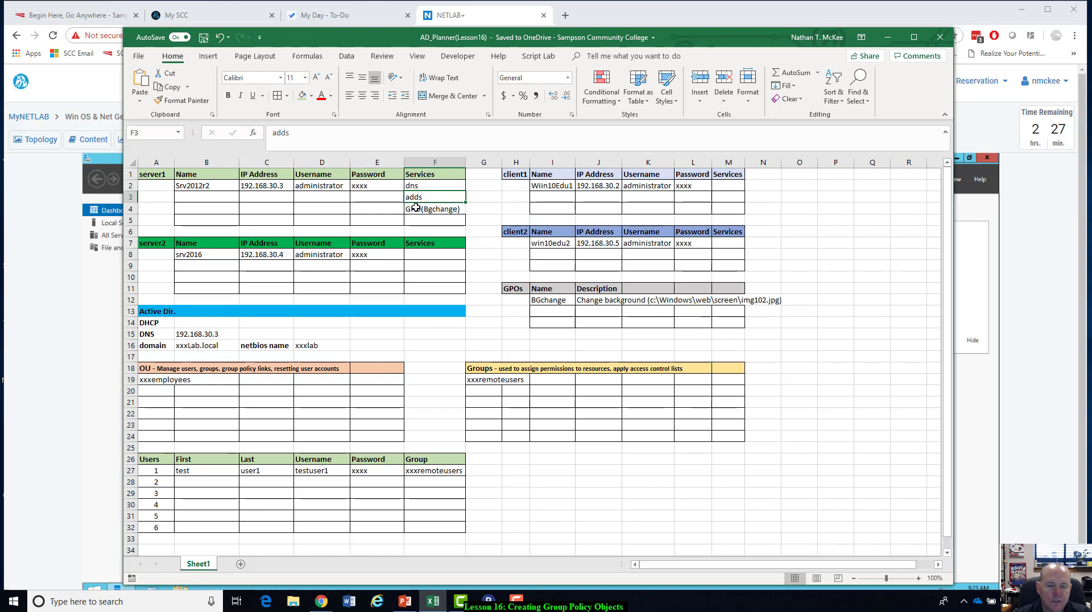
left_click(423, 209)
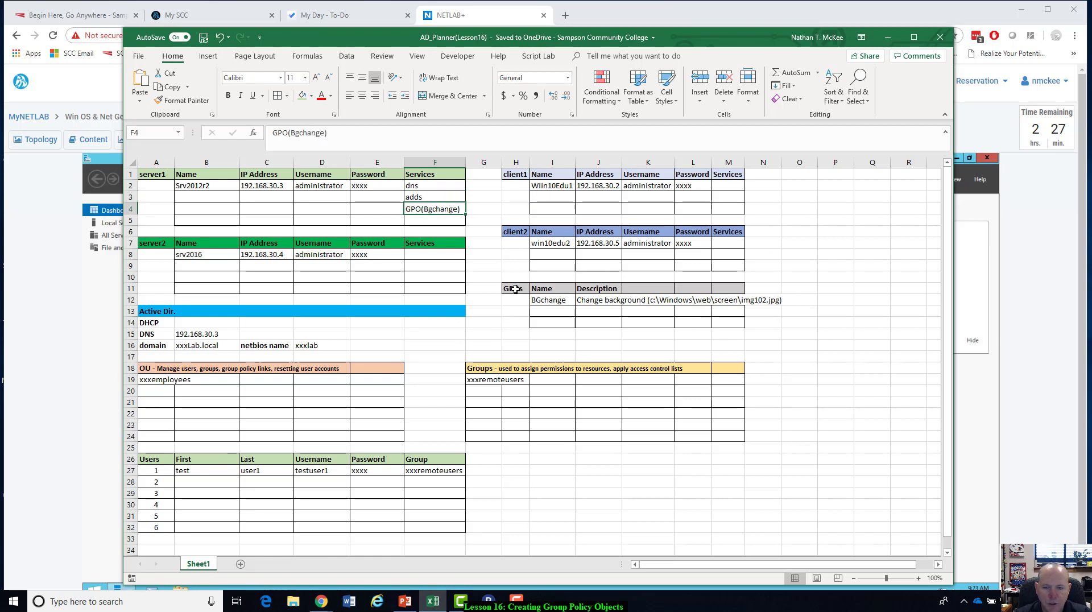
left_click_drag(517, 289, 734, 323)
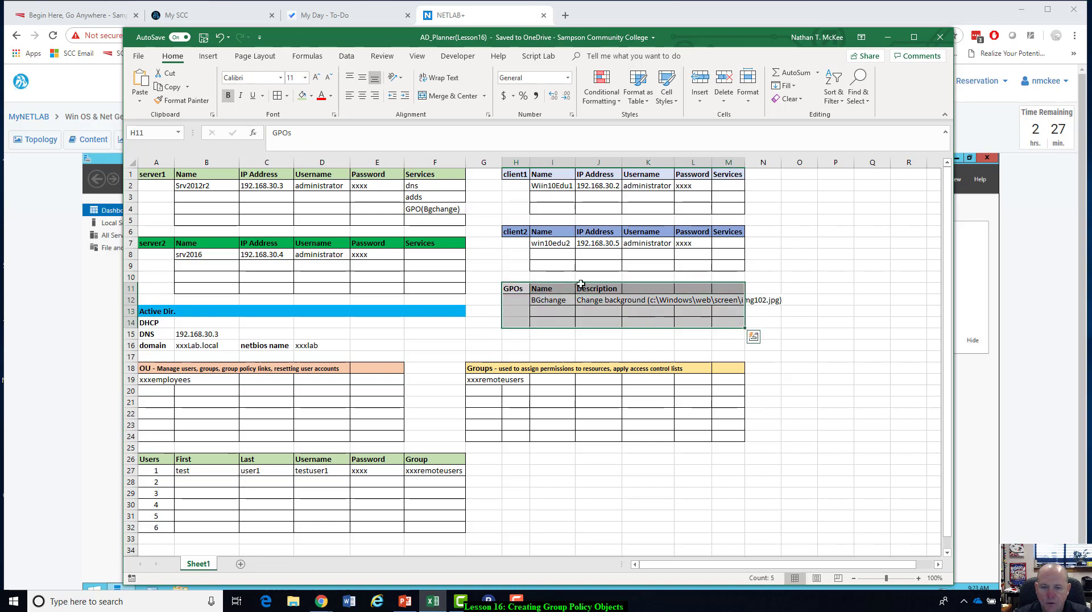
left_click(556, 303)
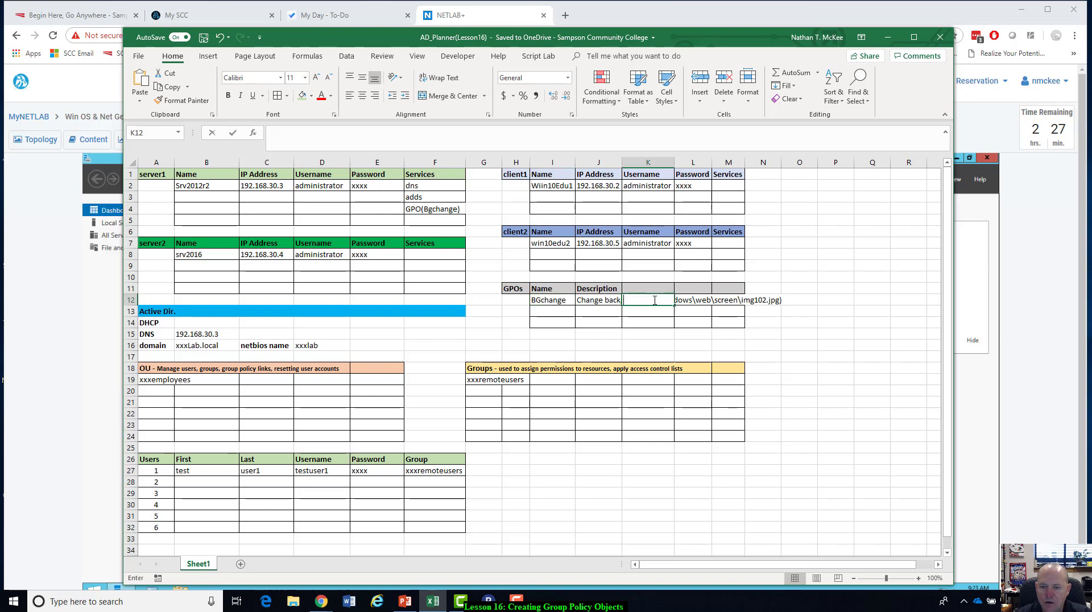
left_click(622, 296)
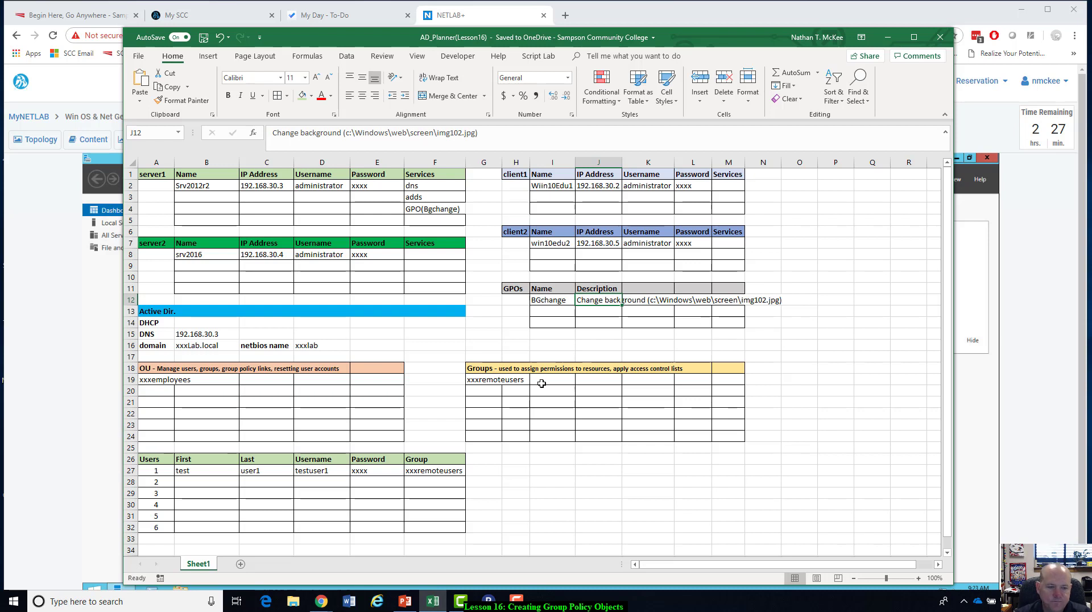
Review the planner's organizational unit, group, test user and domain name entries, and put the workbook away.
left_click(148, 380)
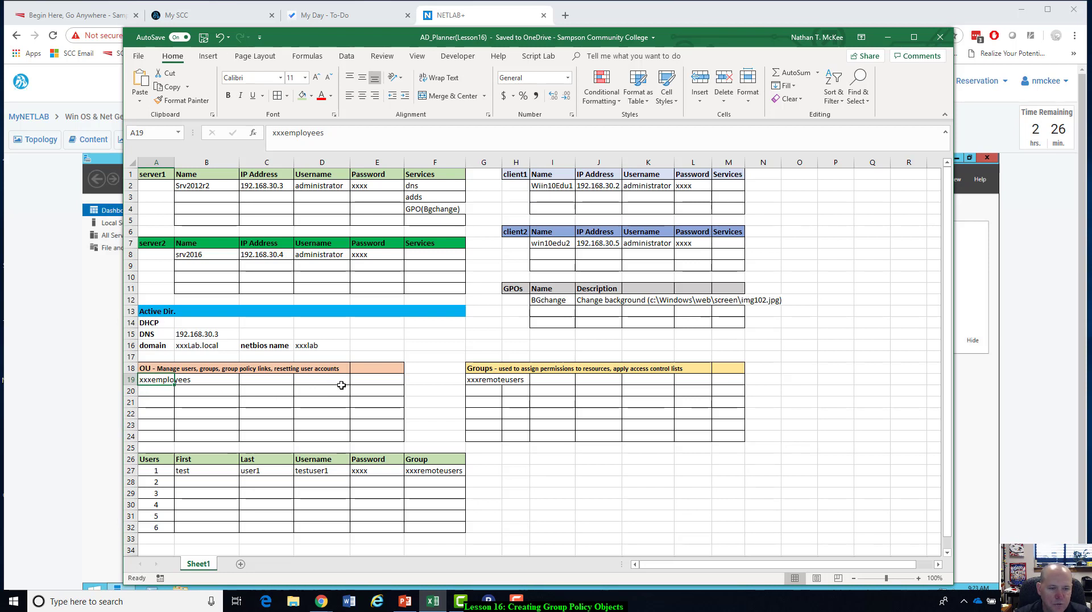
left_click(487, 379)
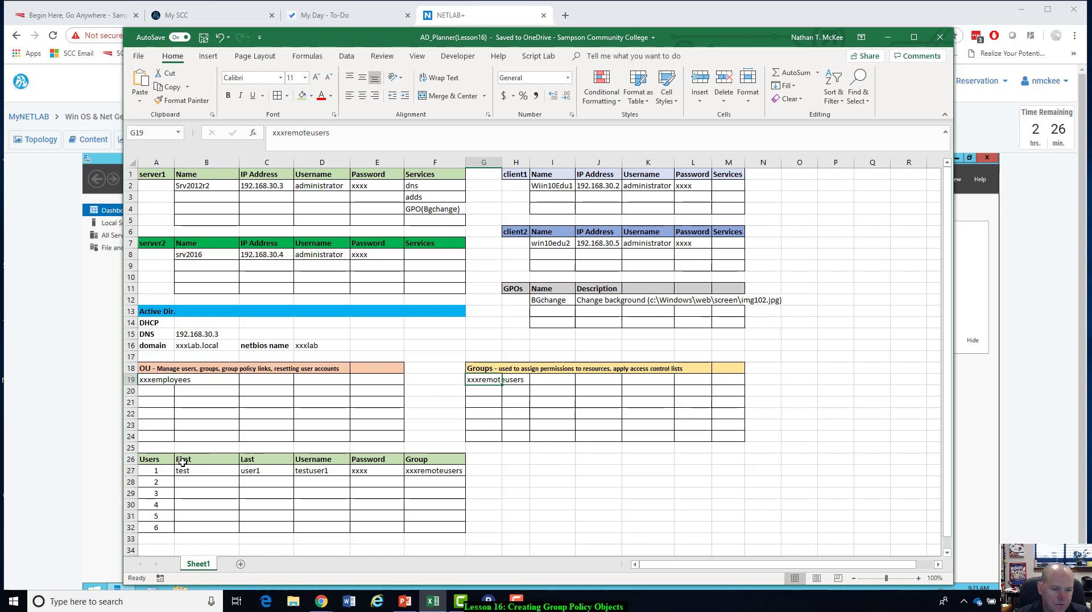
left_click_drag(185, 471, 423, 471)
left_click(334, 469)
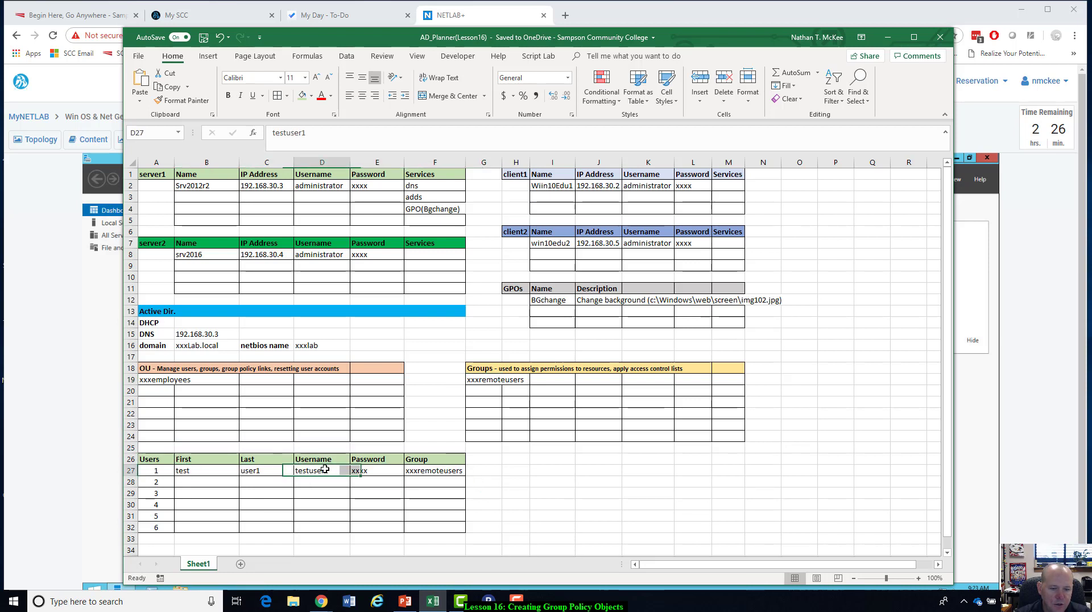
left_click(208, 472)
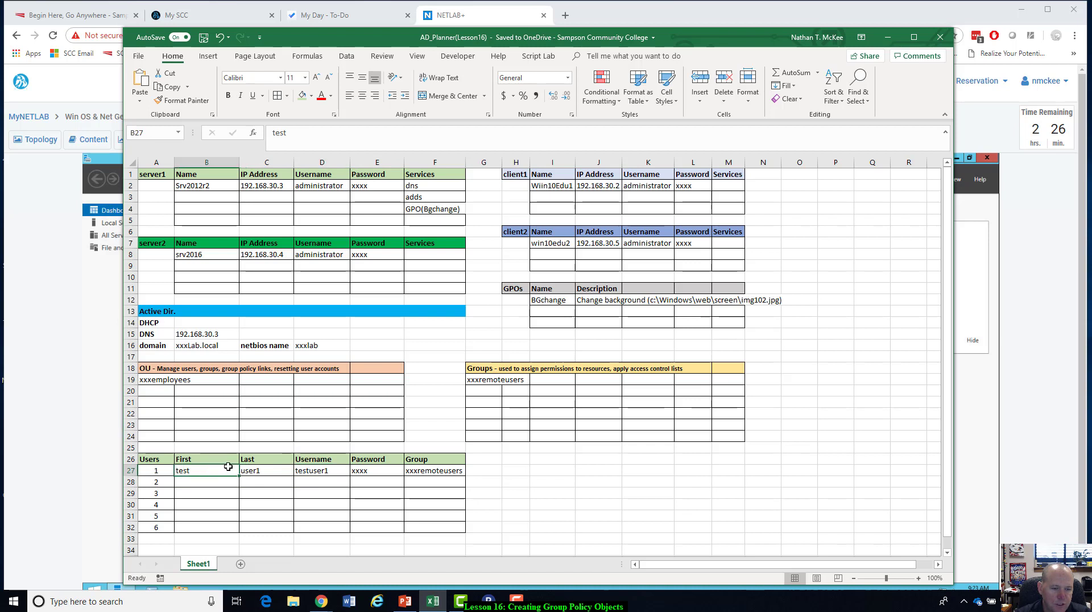
left_click(256, 474)
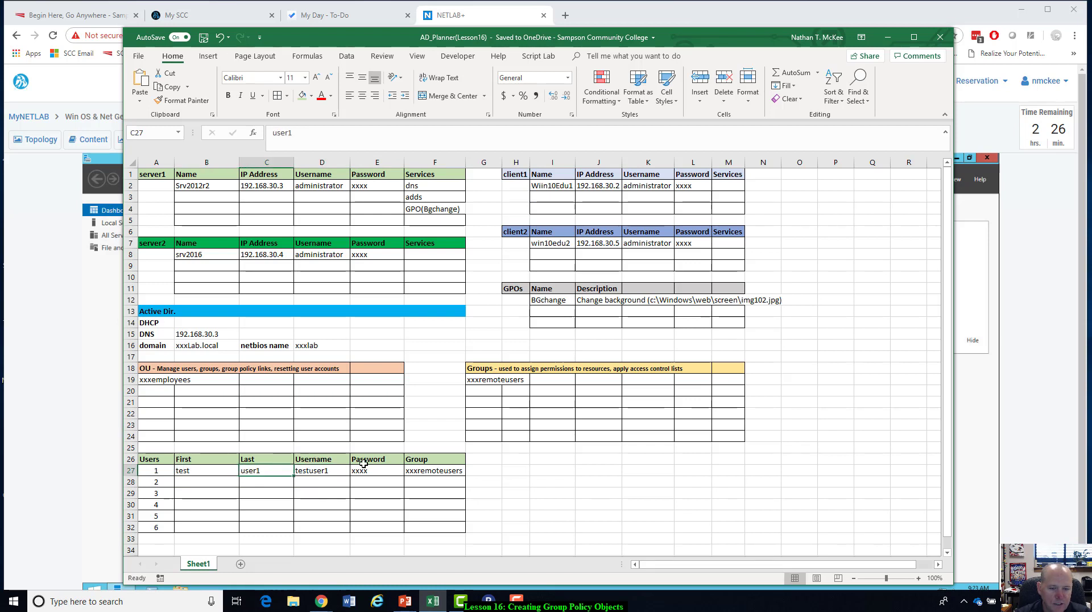
left_click(364, 473)
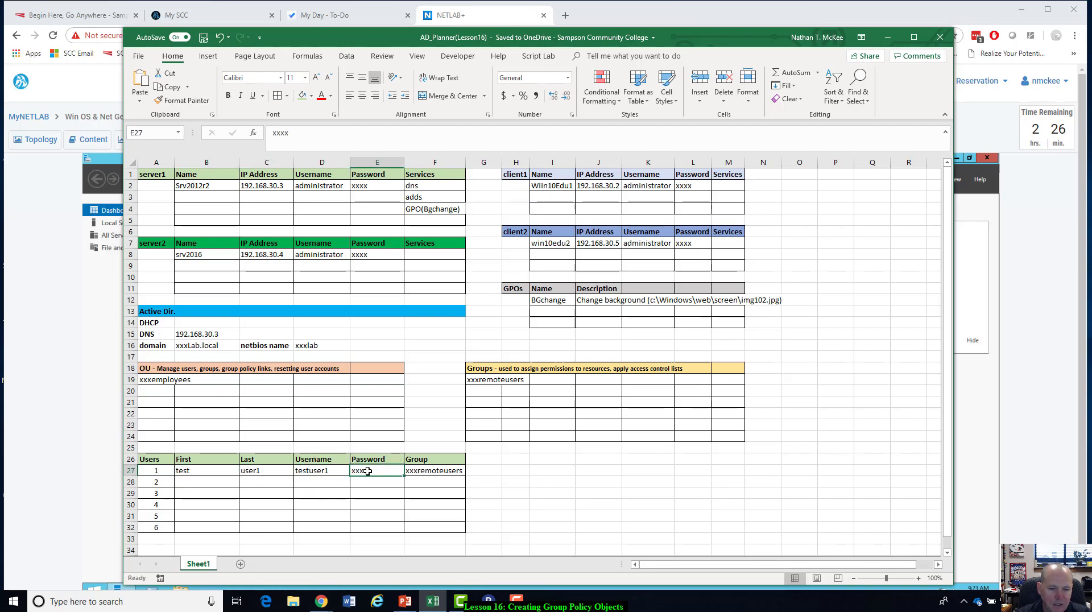
left_click(419, 469)
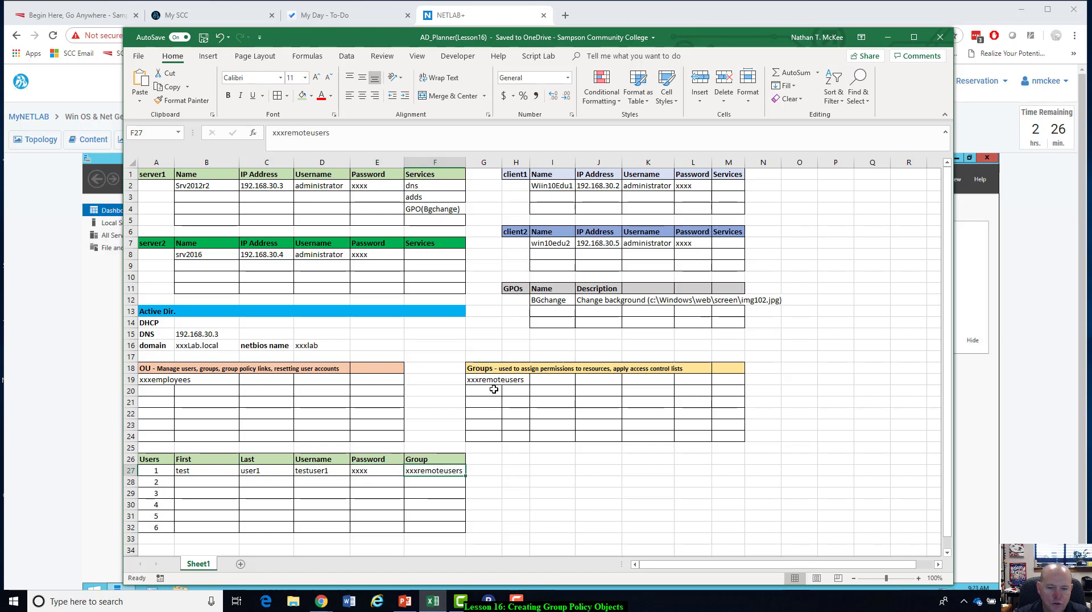
left_click(149, 379)
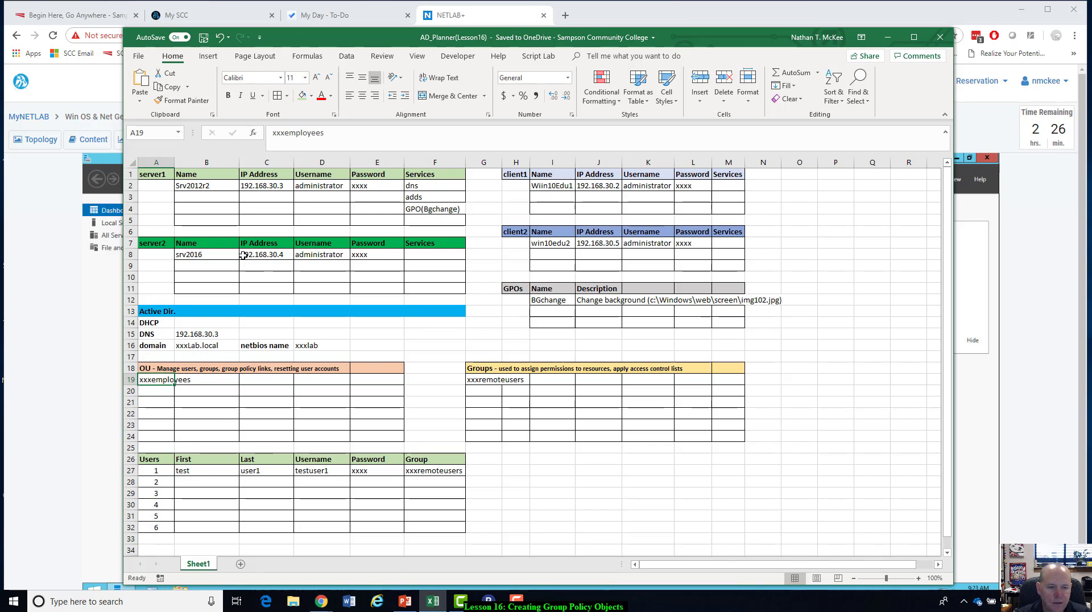
left_click(160, 347)
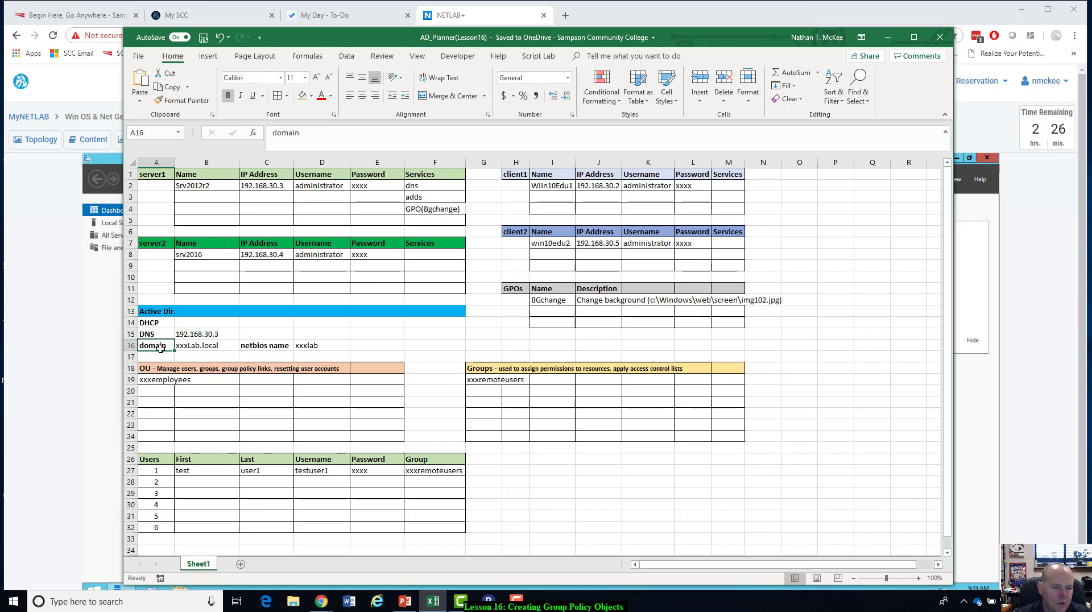
left_click(203, 345)
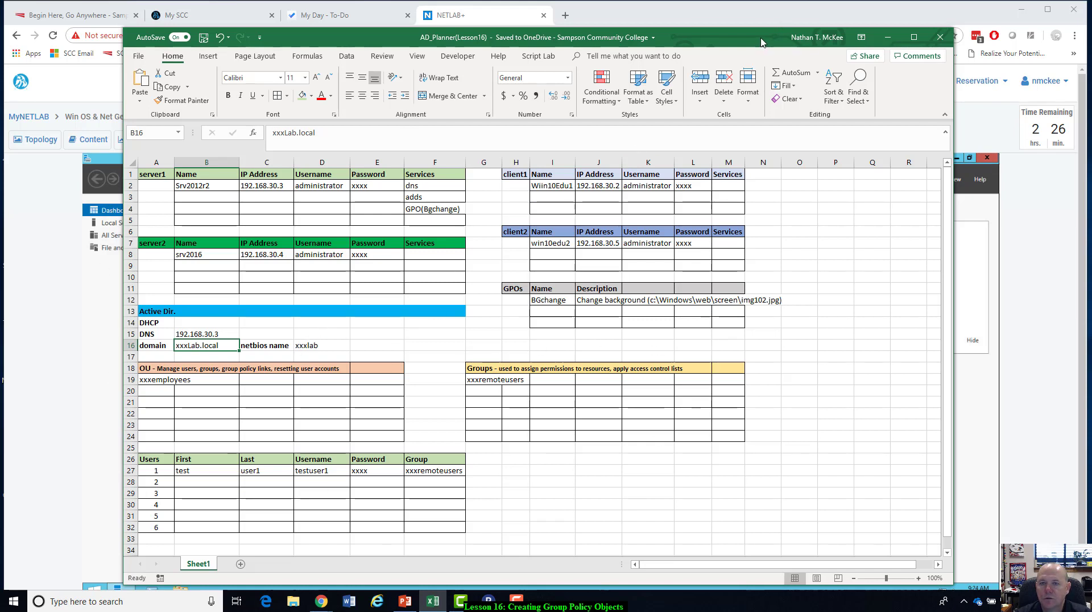
left_click_drag(766, 42, 0, 21)
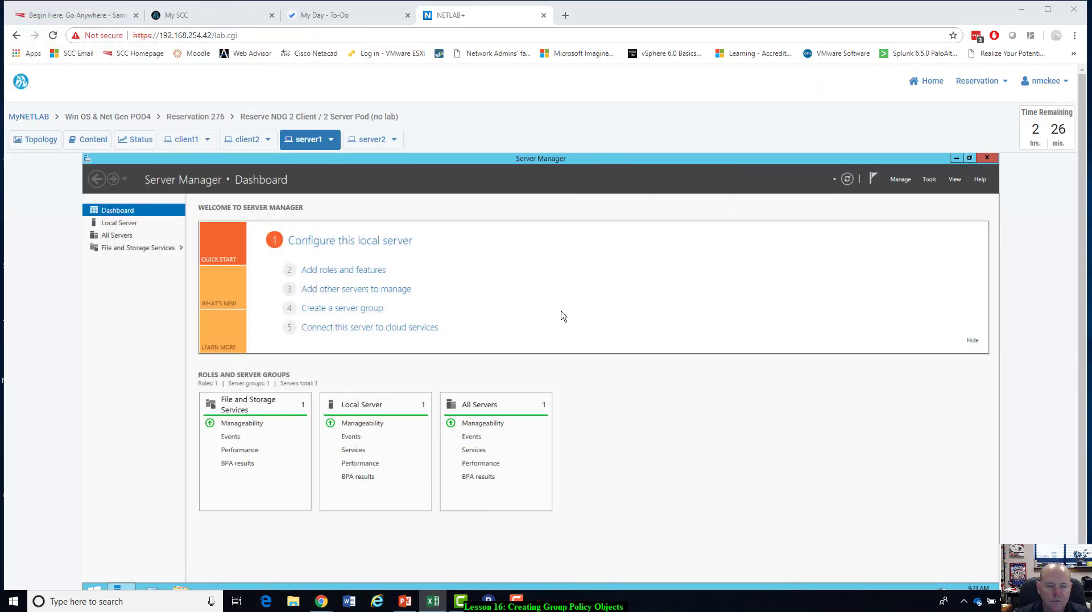
Start the Add Roles and Features Wizard and proceed to the server roles with Srv2012r2 as the destination server.
left_click(924, 179)
left_click(905, 183)
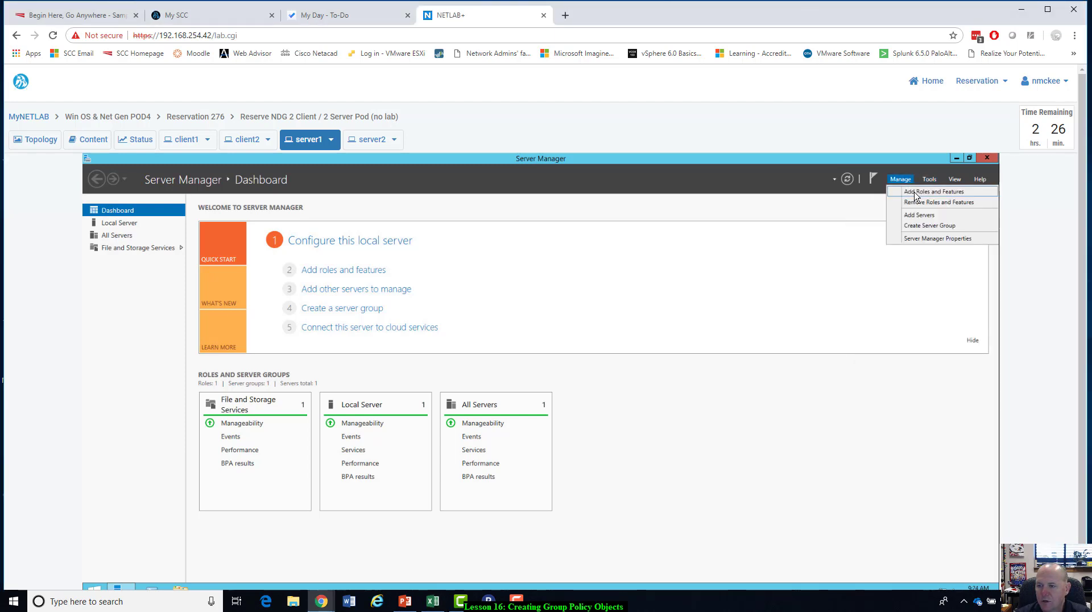
left_click(909, 188)
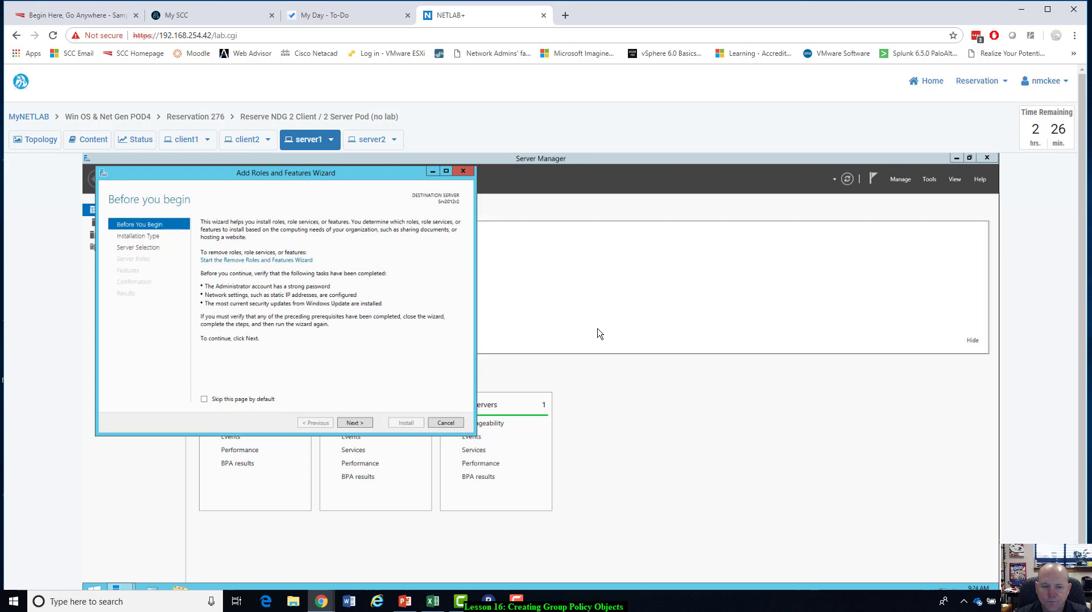
left_click(355, 425)
left_click(356, 425)
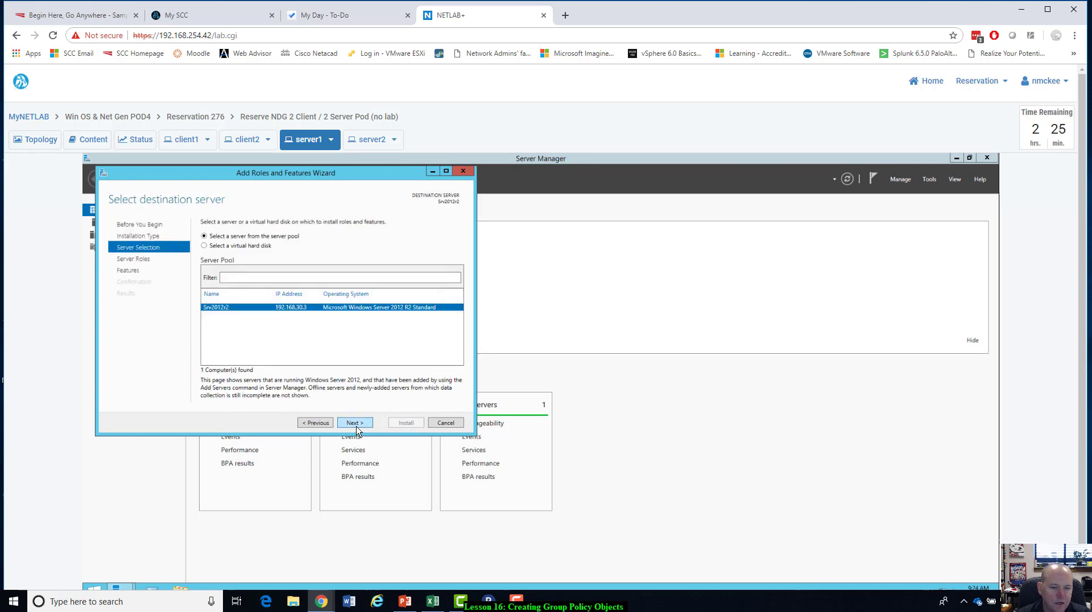
left_click(356, 427)
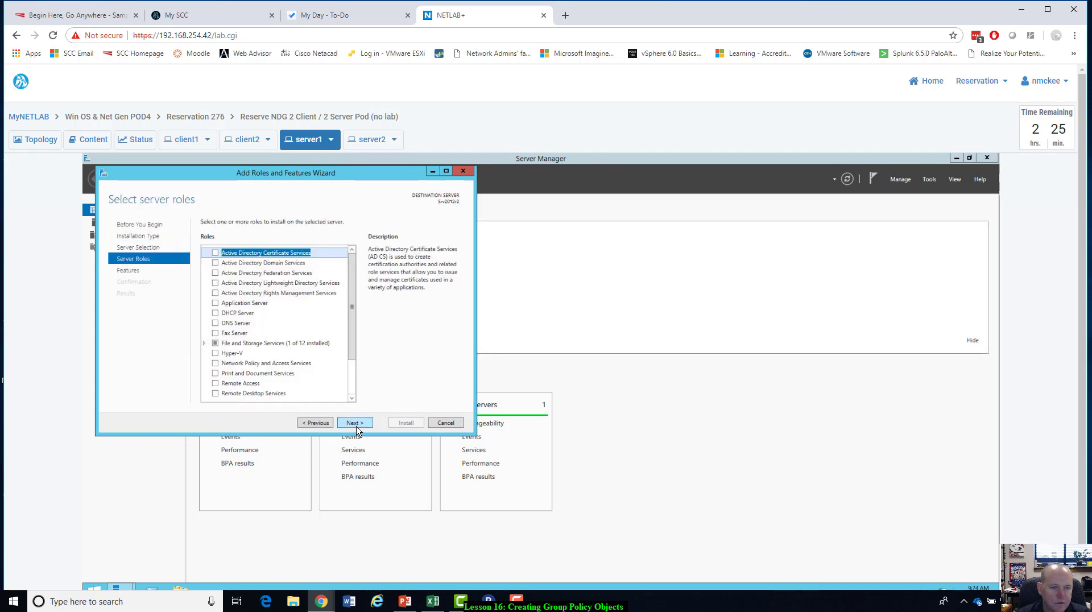
Select the Active Directory Domain Services role with its required features and management tools, and proceed to the AD DS page.
left_click(214, 263)
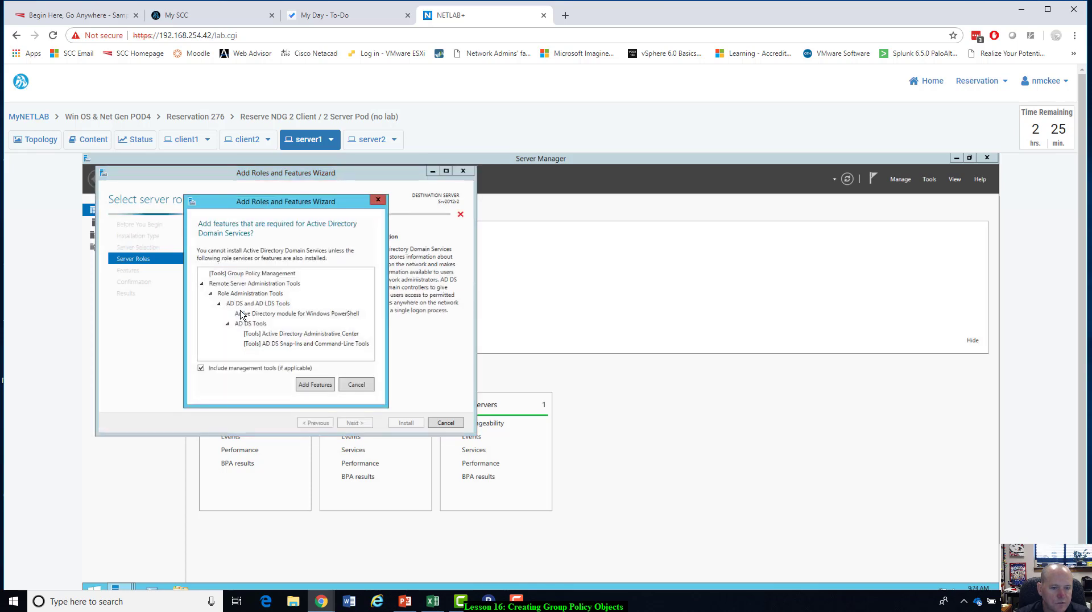
left_click(315, 384)
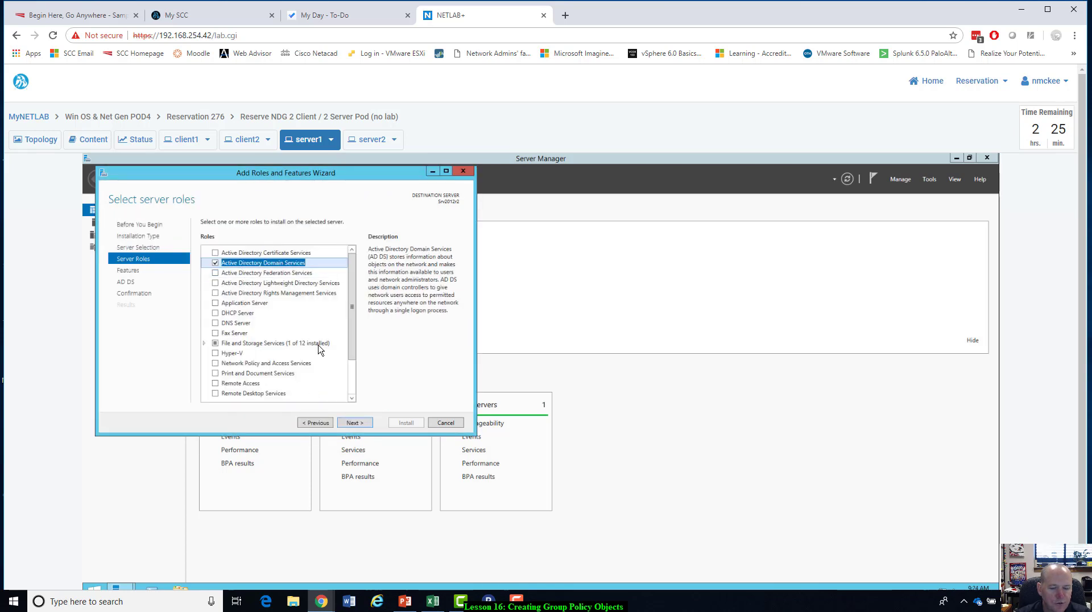
left_click(349, 424)
left_click(352, 425)
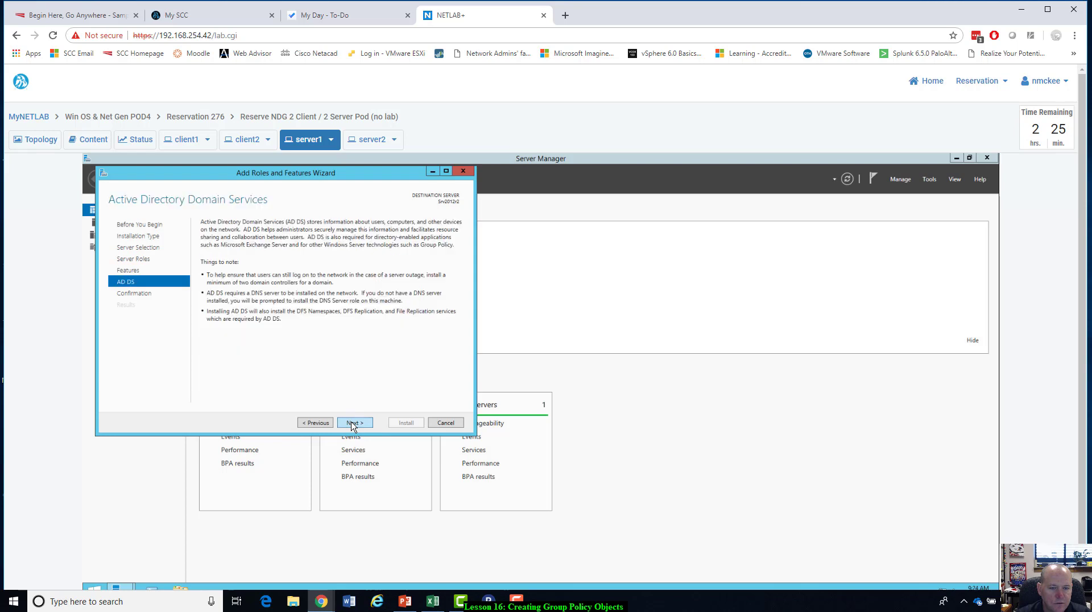
Confirm the selected features and start installing the Active Directory Domain Services role on server1.
left_click(352, 425)
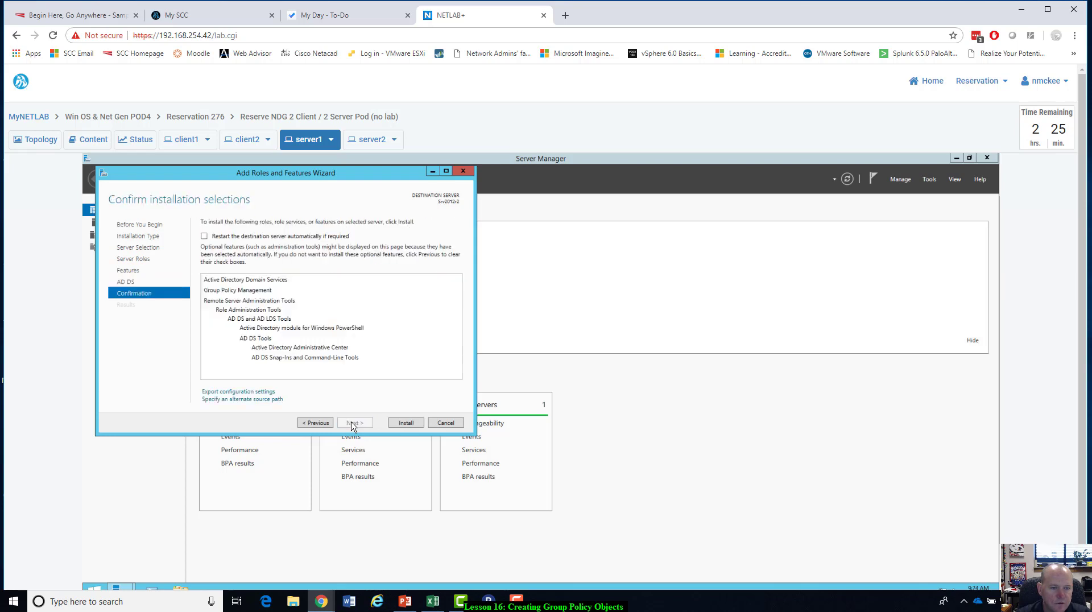
left_click(419, 424)
left_click_drag(359, 177, 429, 175)
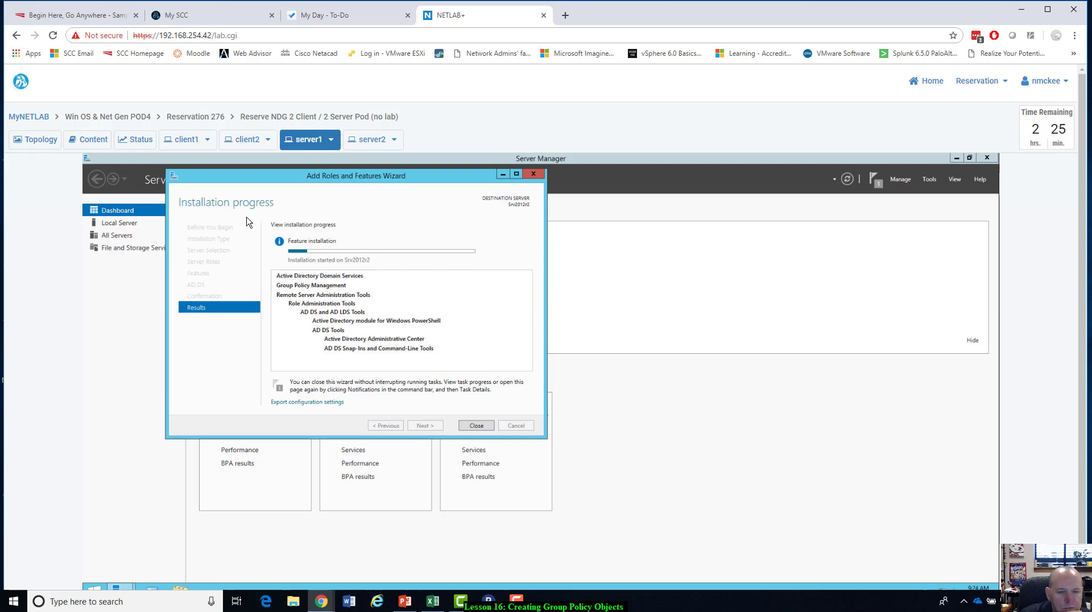
On client1, open the Computer Name/Domain Changes settings from the PC's system properties.
left_click(193, 141)
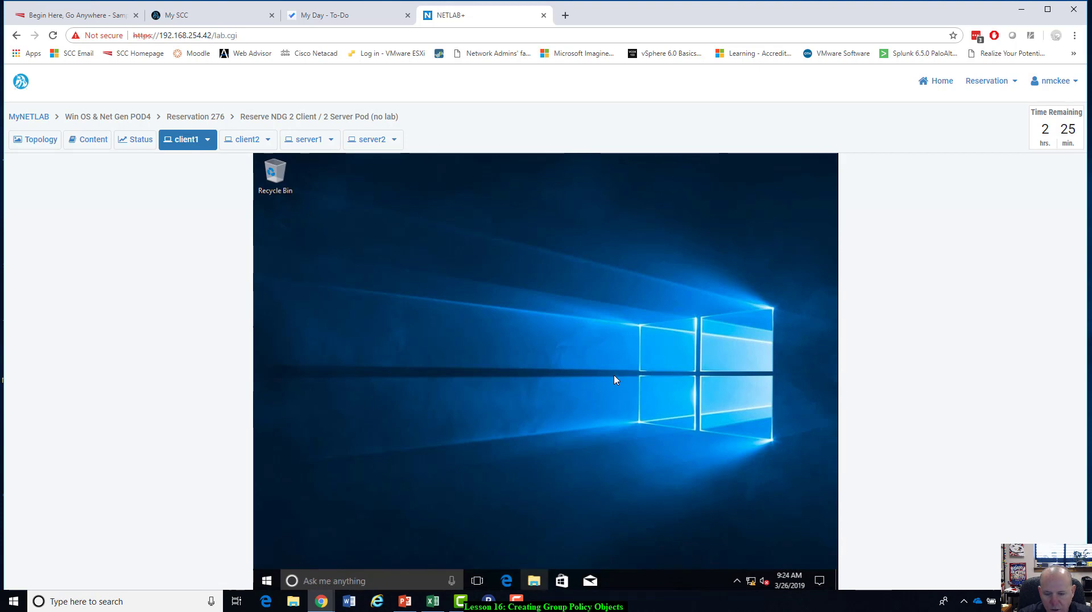
left_click(534, 585)
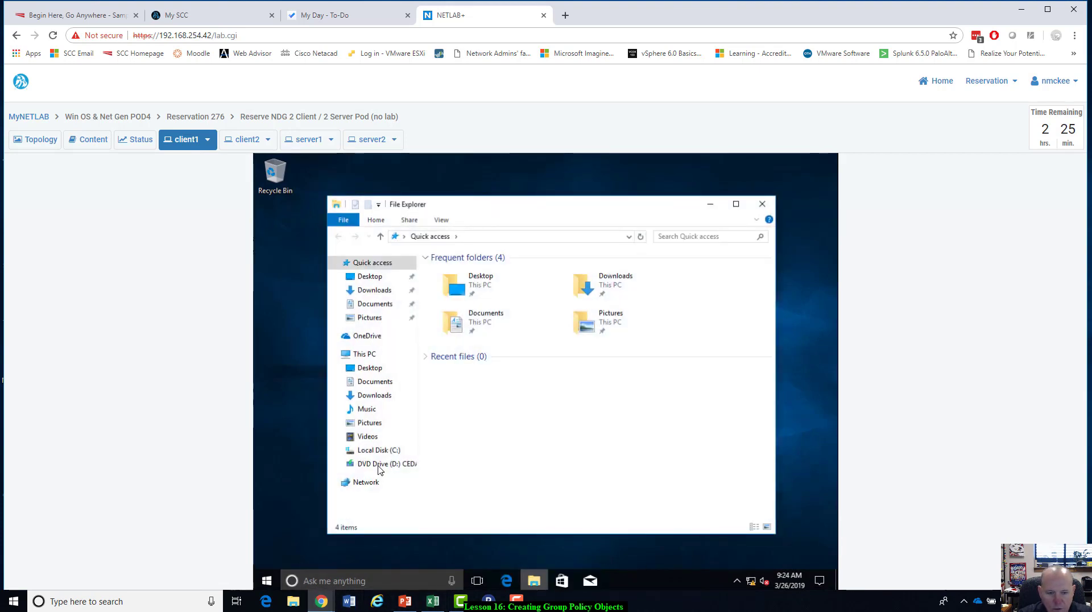
right_click(367, 354)
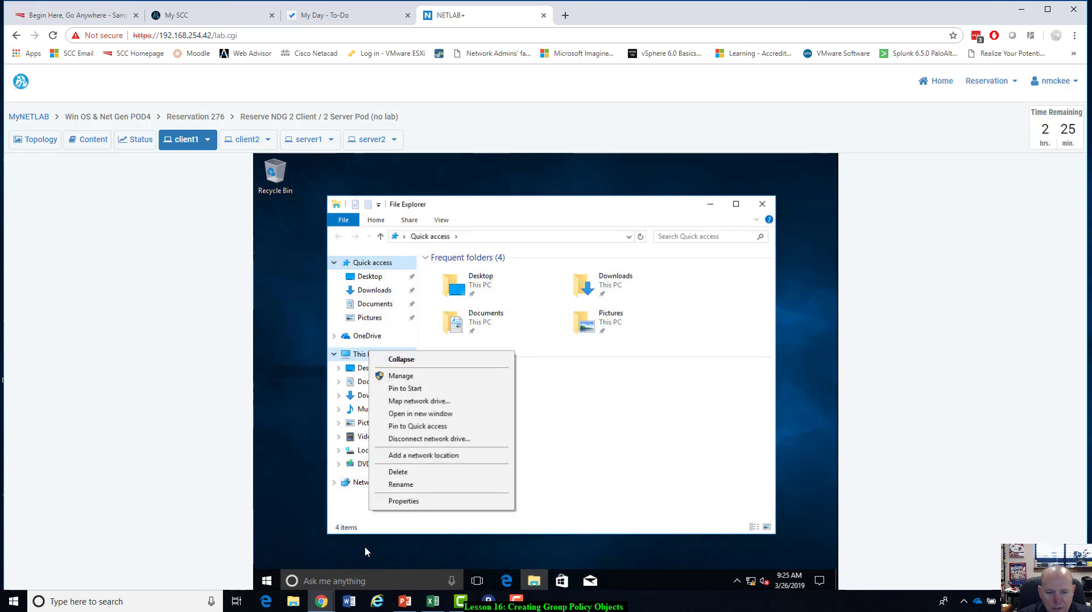
left_click(409, 501)
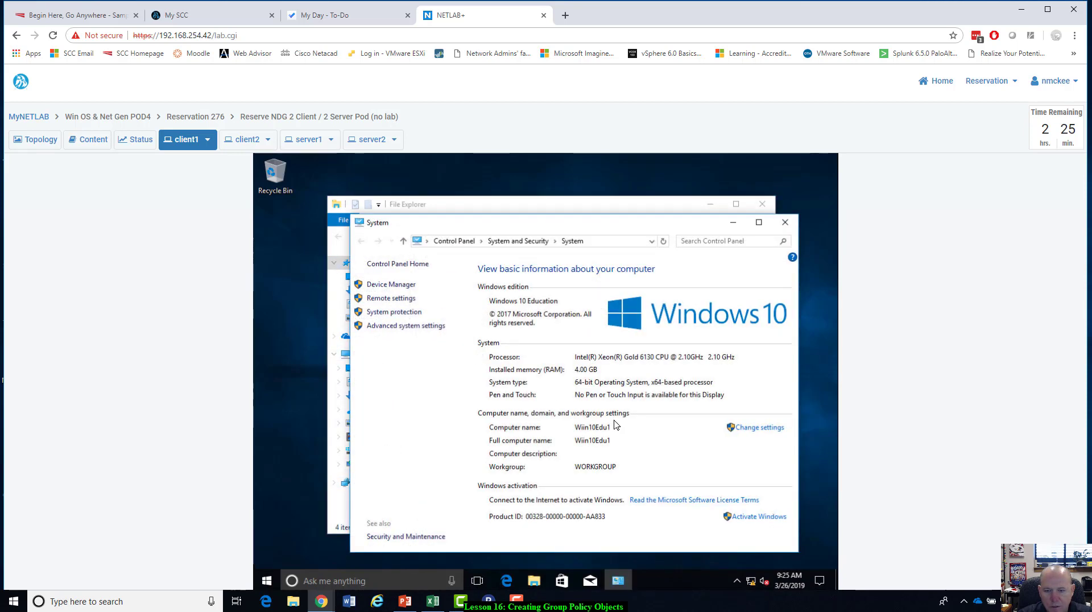
left_click(742, 430)
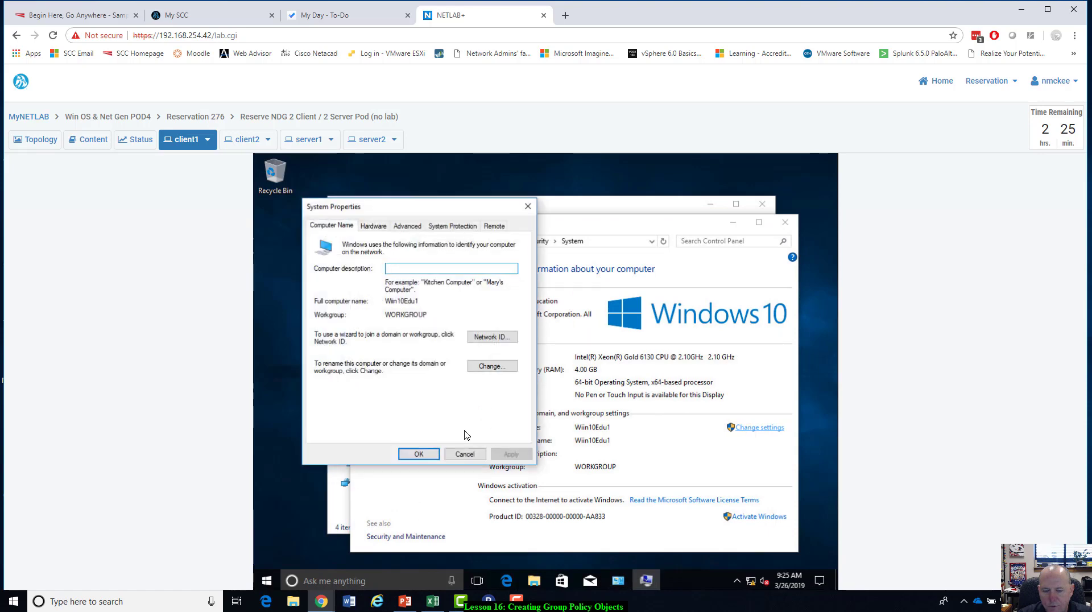
left_click(490, 367)
Set the primary DNS suffix of client1 to ntmlab.local.
left_click(462, 335)
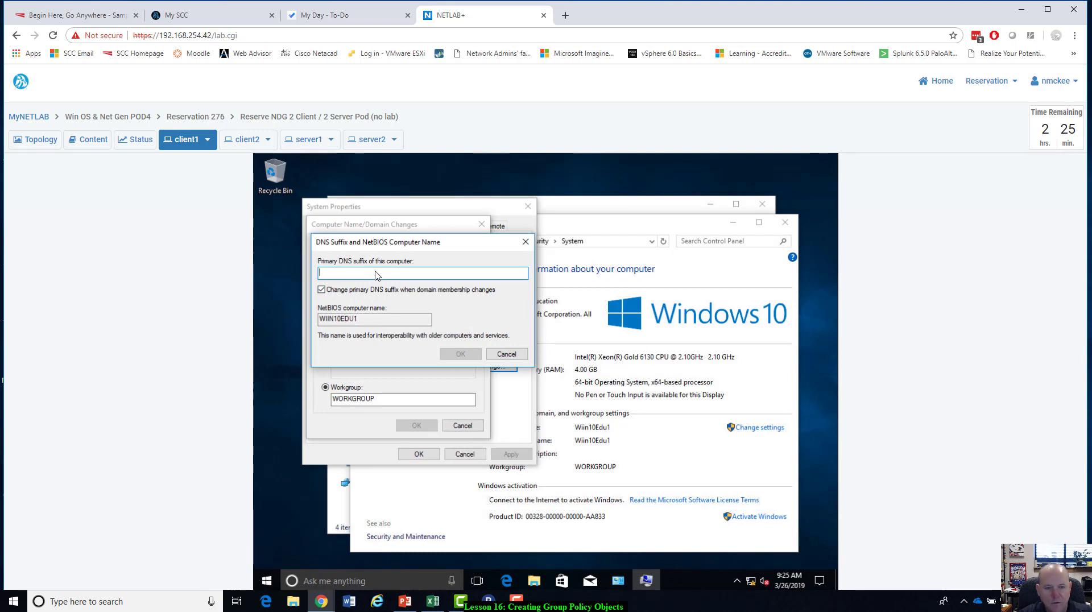
type("ntm")
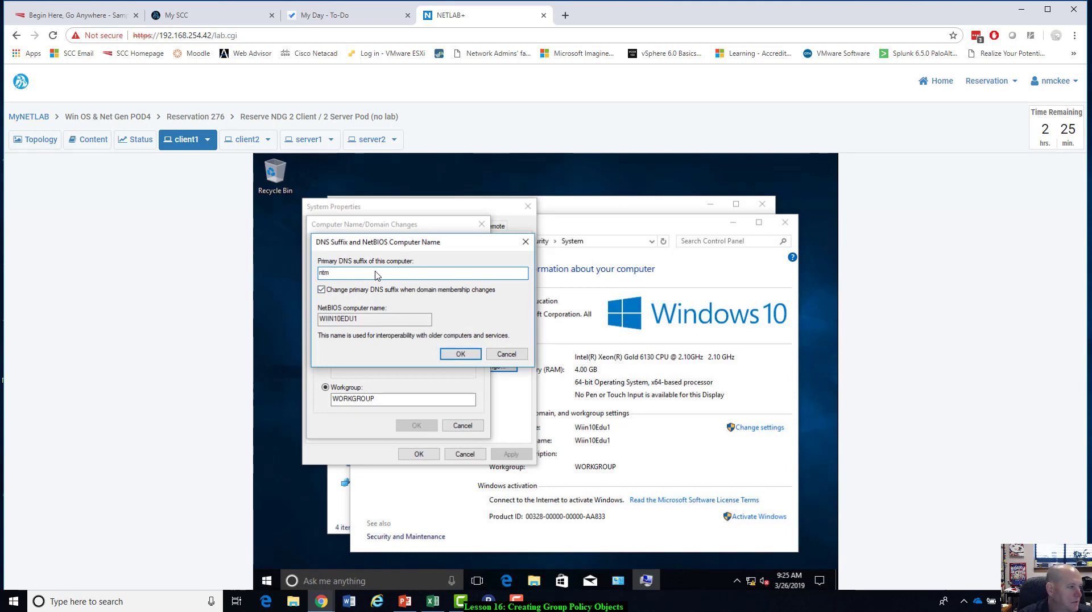
type("lab.")
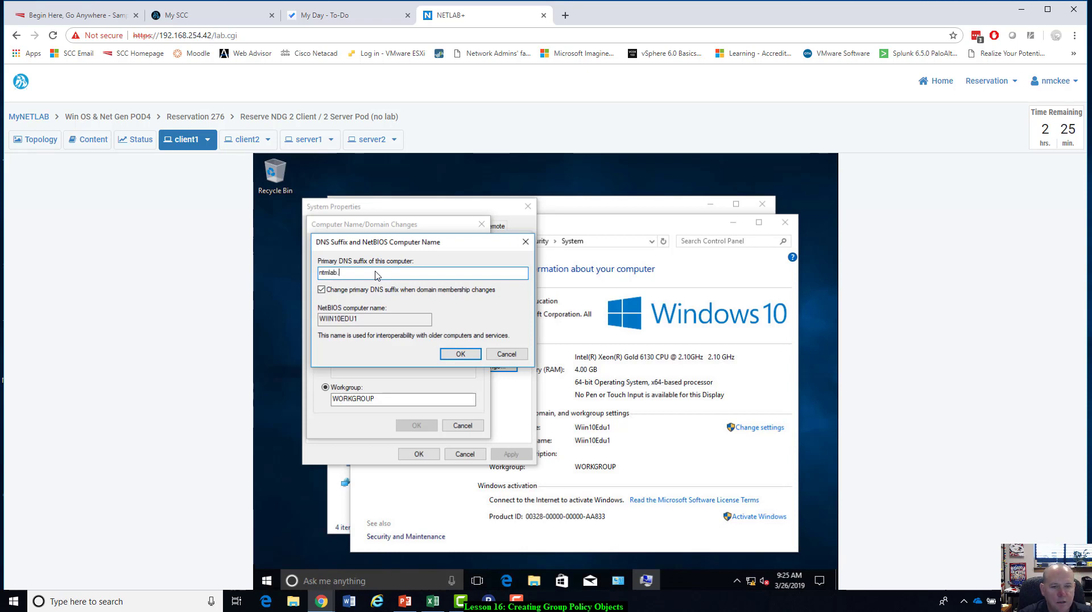
type("local")
left_click(454, 356)
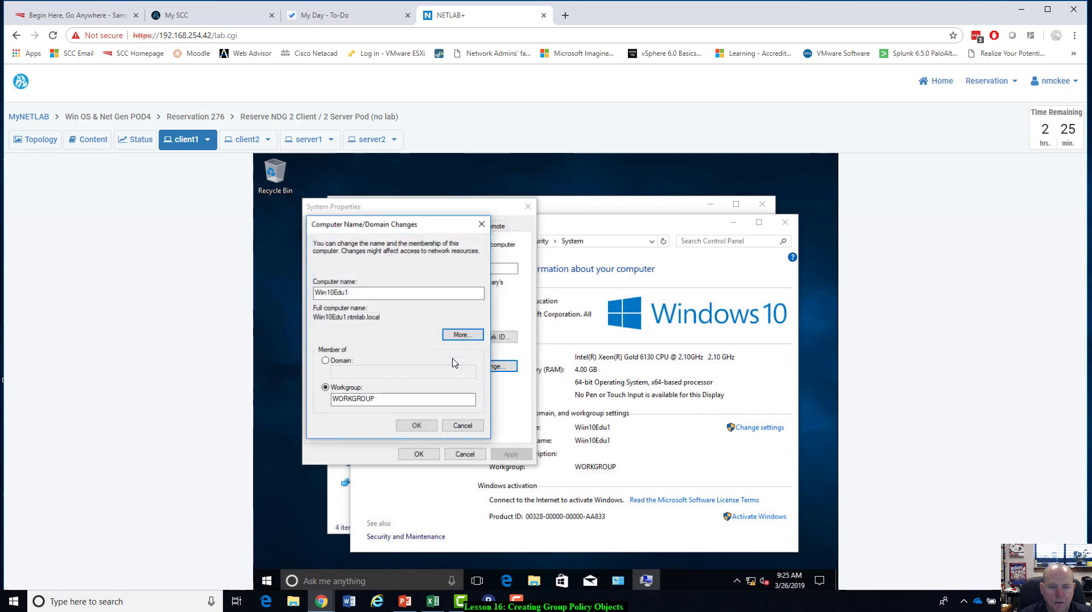
Make client1 a domain member by entering ntmlab.local as its domain, leaving the change unconfirmed and moving the dialog aside.
left_click(326, 360)
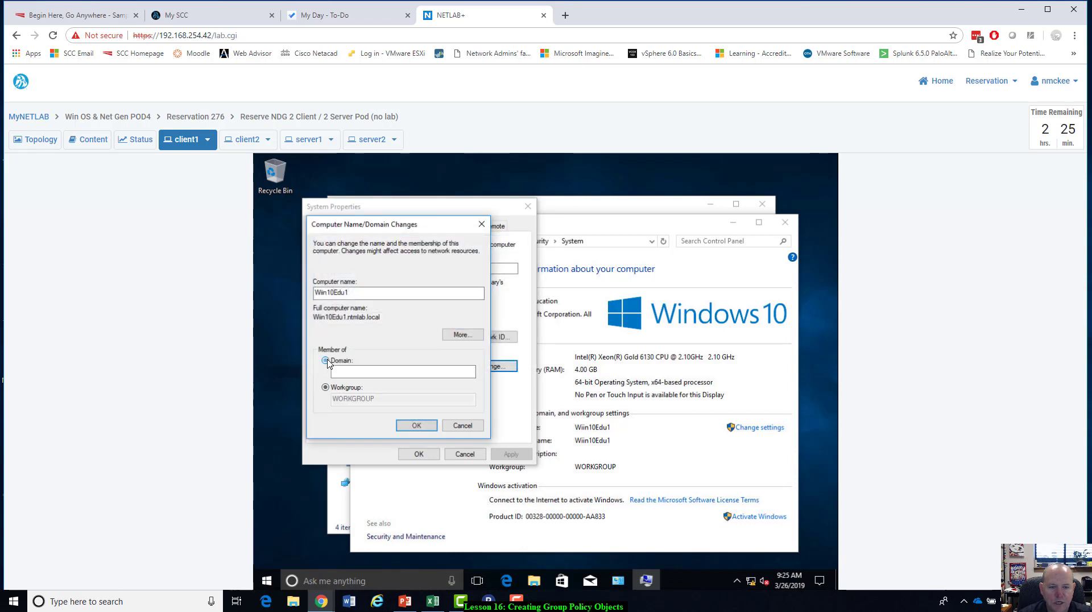
left_click(376, 373)
type("ntm")
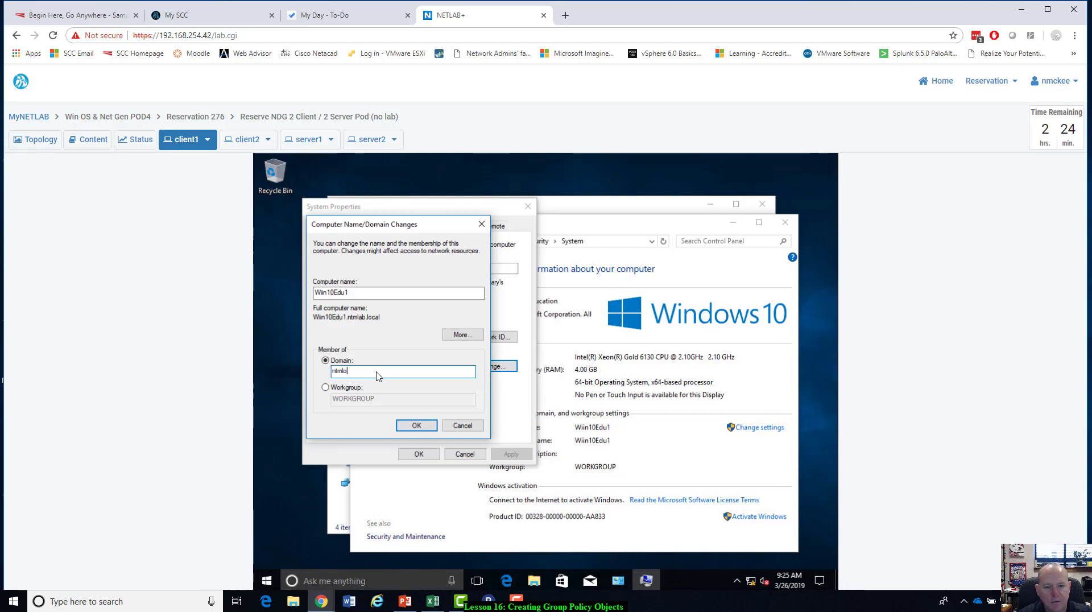
type("lab.local")
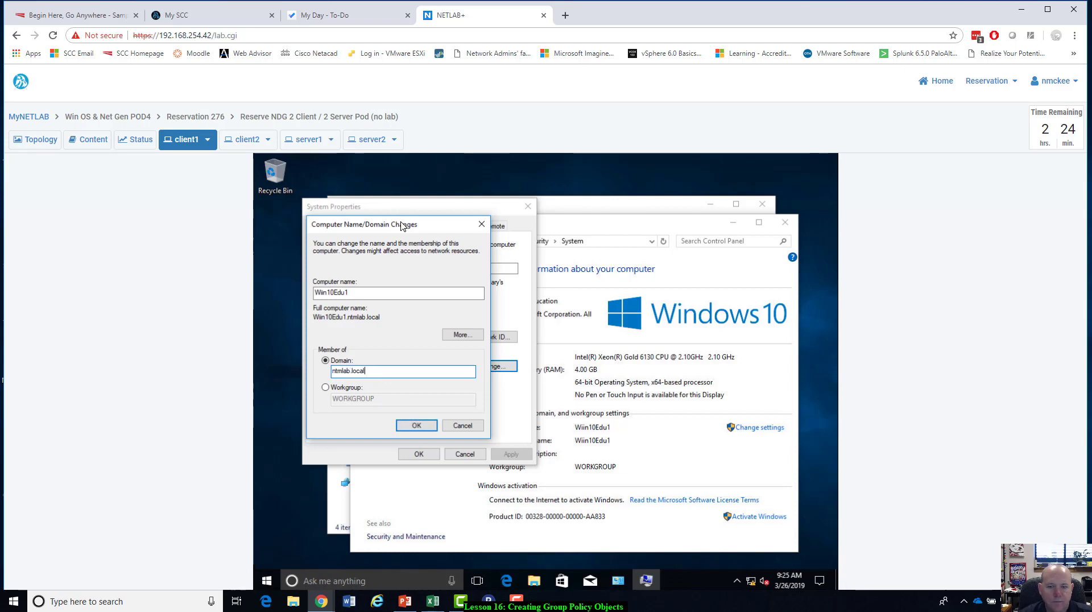
left_click_drag(401, 226, 613, 234)
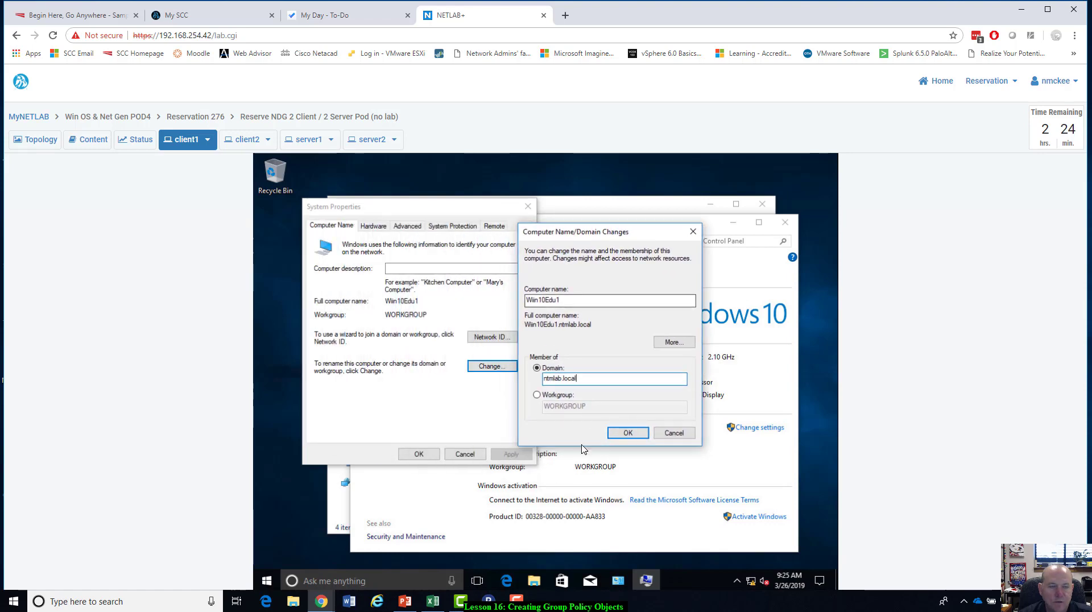
Return to server1 and start promoting it to a domain controller in a new forest with root domain ntmlab.local.
left_click(296, 144)
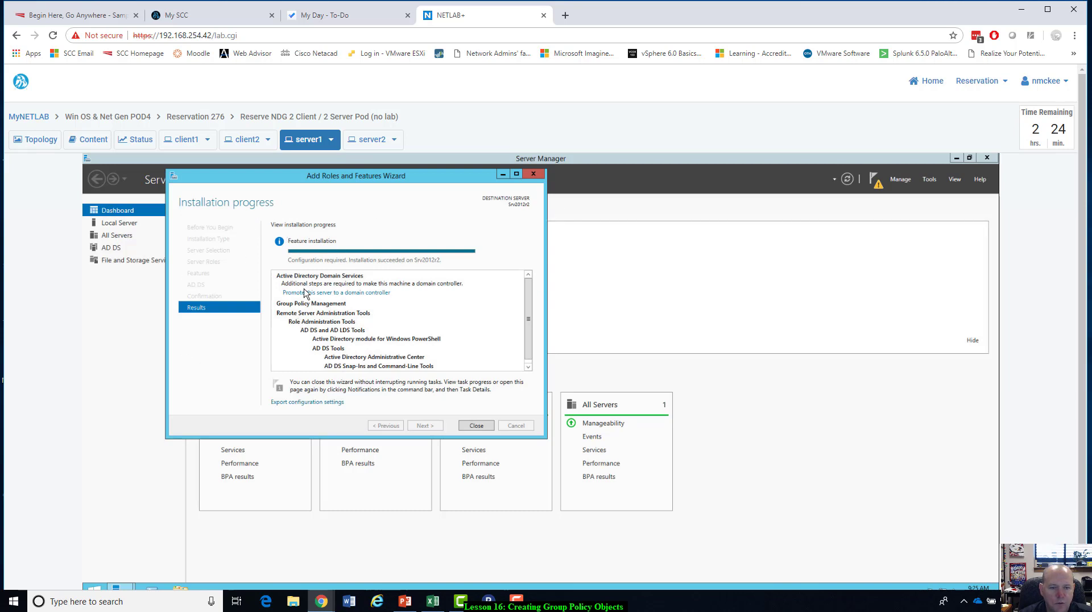
left_click(334, 293)
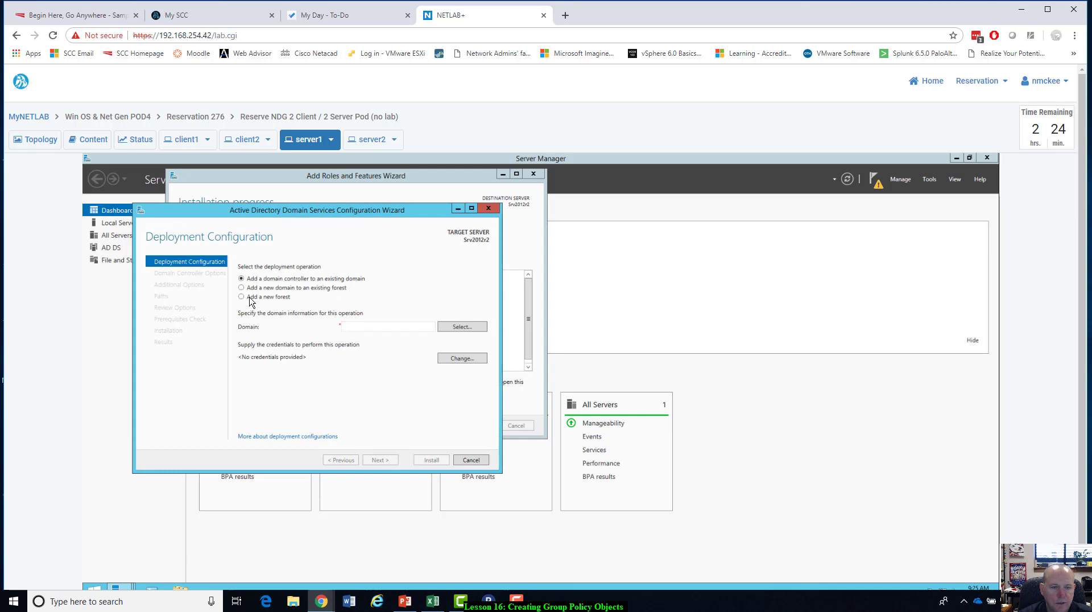
left_click(243, 297)
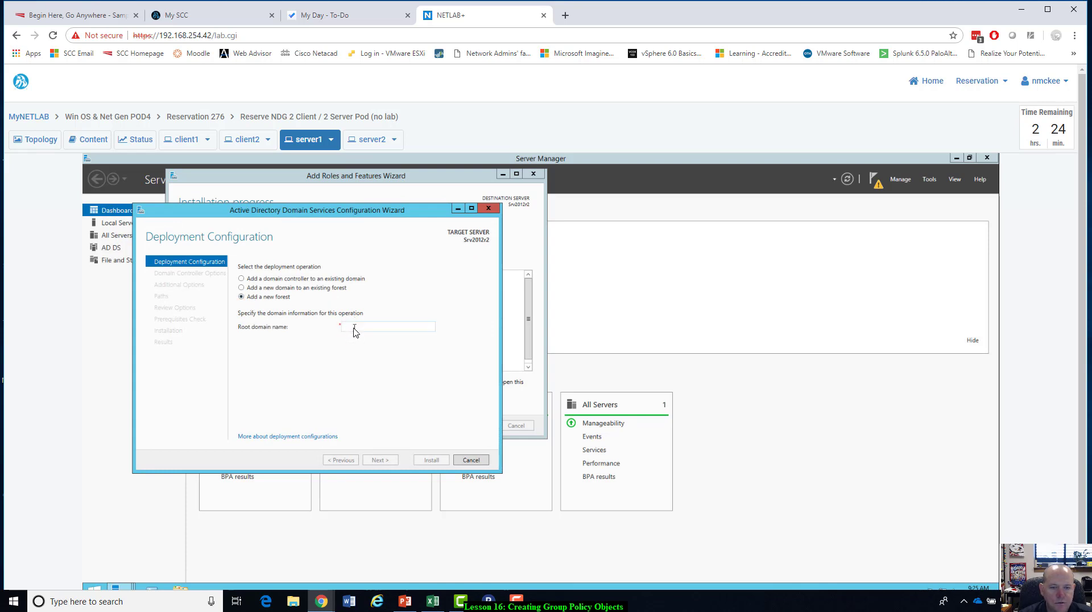
type("ntmlab.local")
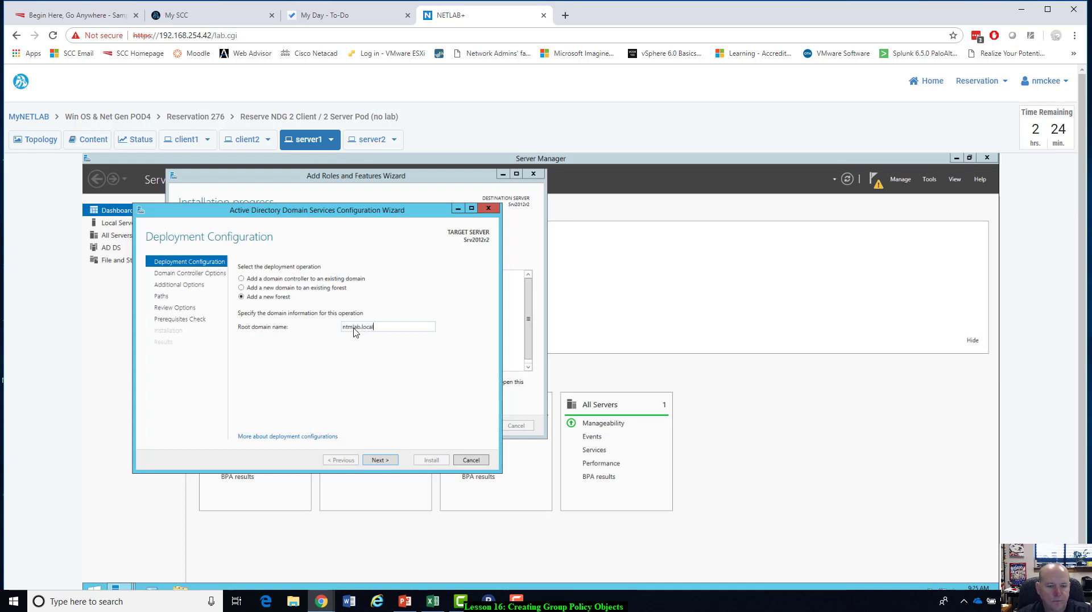
left_click(375, 462)
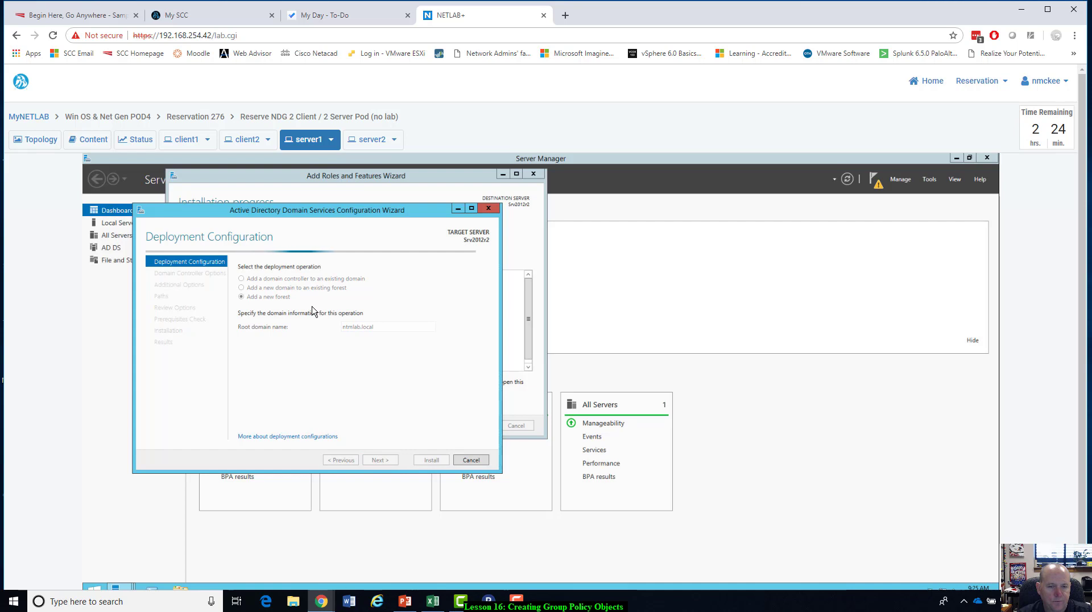
Enter and confirm the Directory Services Restore Mode password, keeping the default domain controller options, and proceed to the DNS options.
left_click_drag(334, 213, 345, 208)
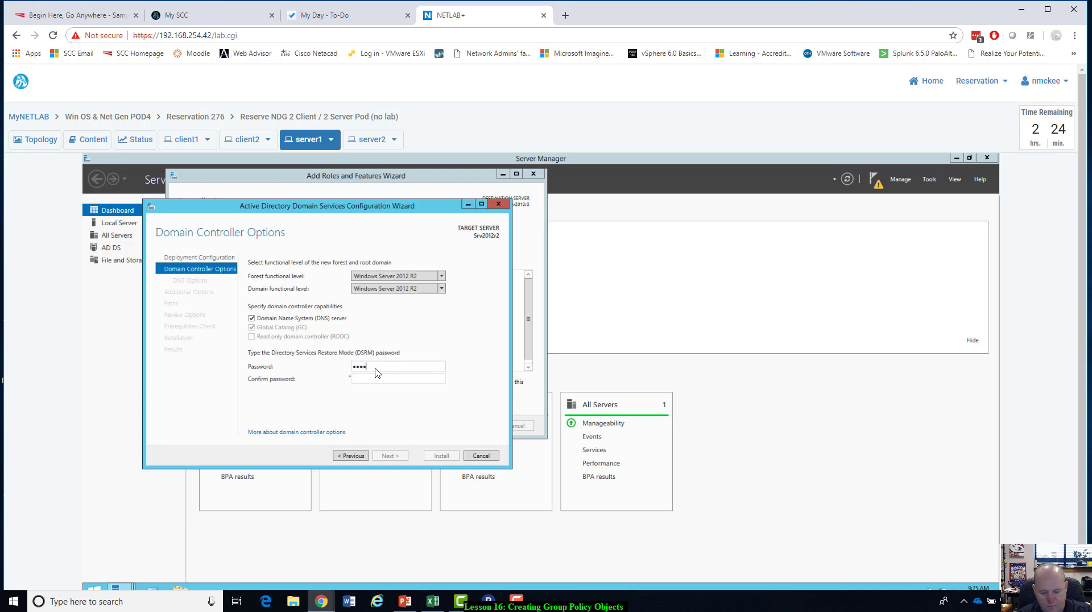
type("•••")
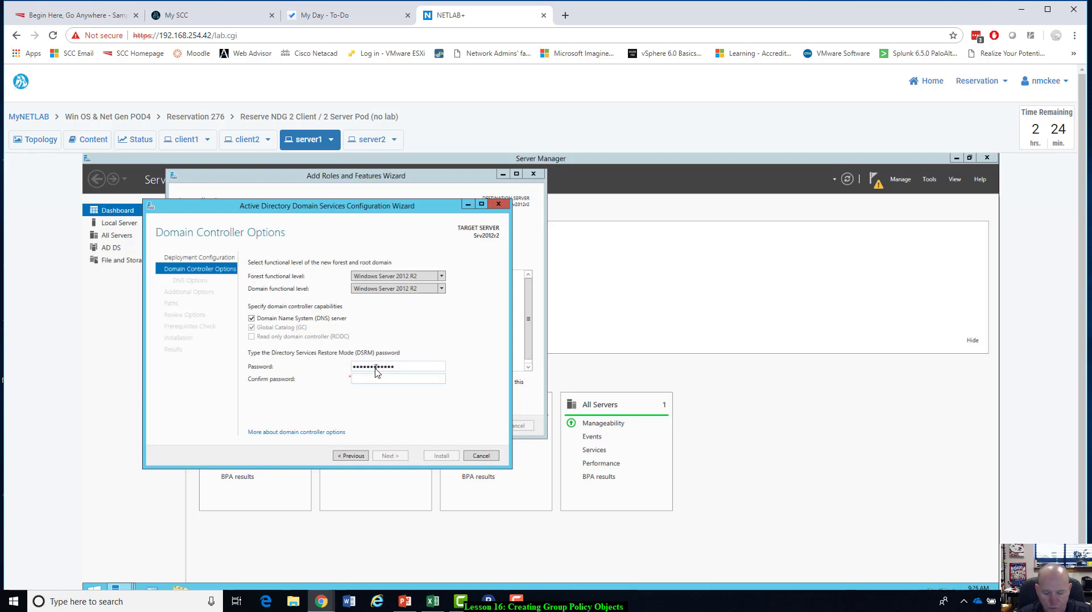
type("••")
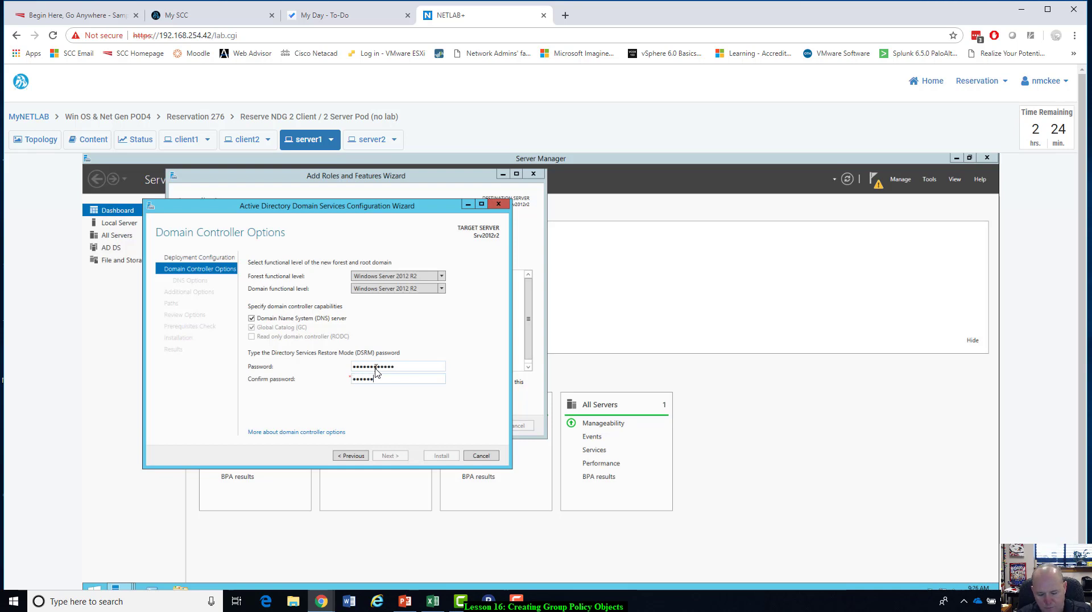
type("••••••")
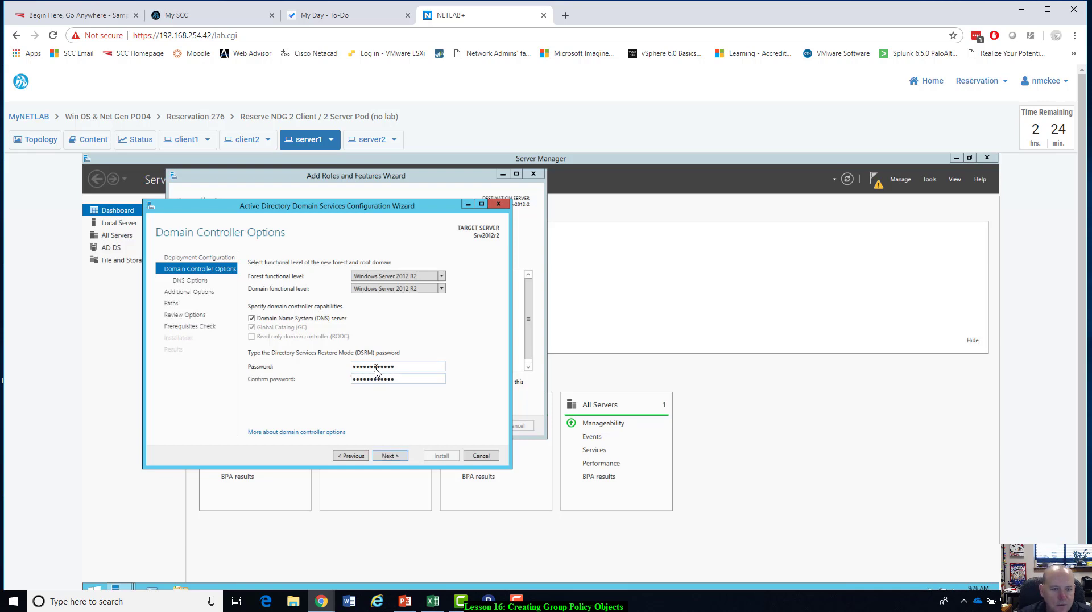
left_click(385, 457)
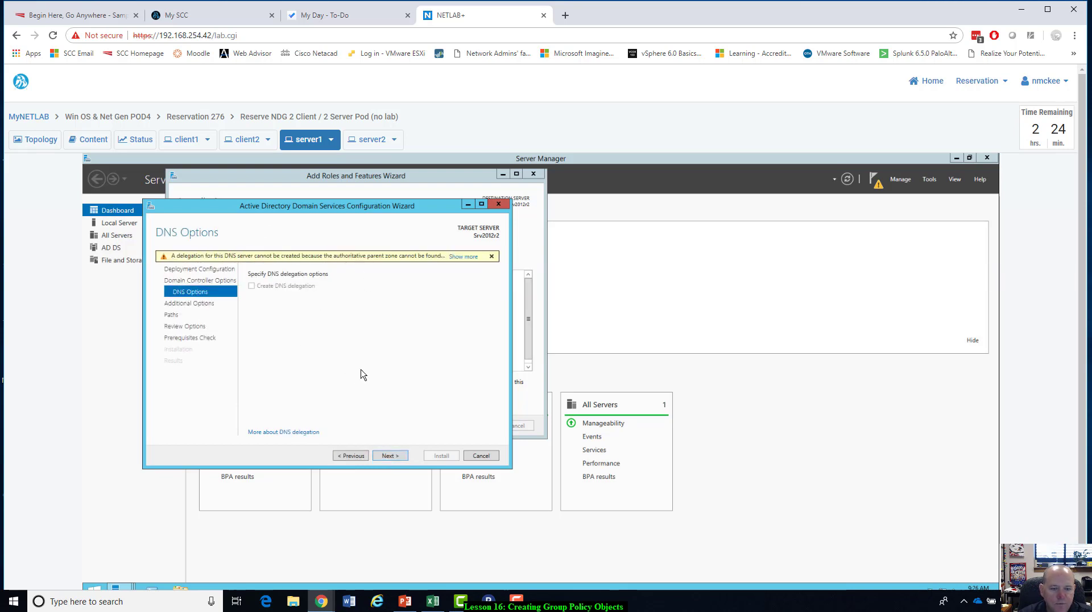
Proceed without DNS delegation and check the NetBIOS name entry in the AD_Planner(Lesson16) workbook, putting the workbook away again.
left_click(390, 456)
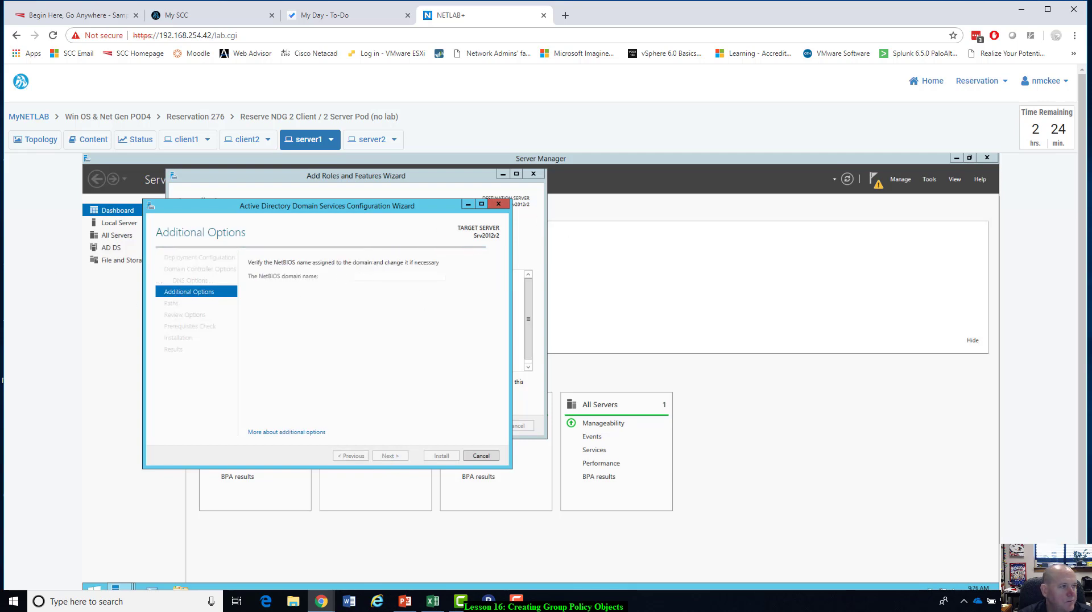
left_click_drag(0, 85, 960, 17)
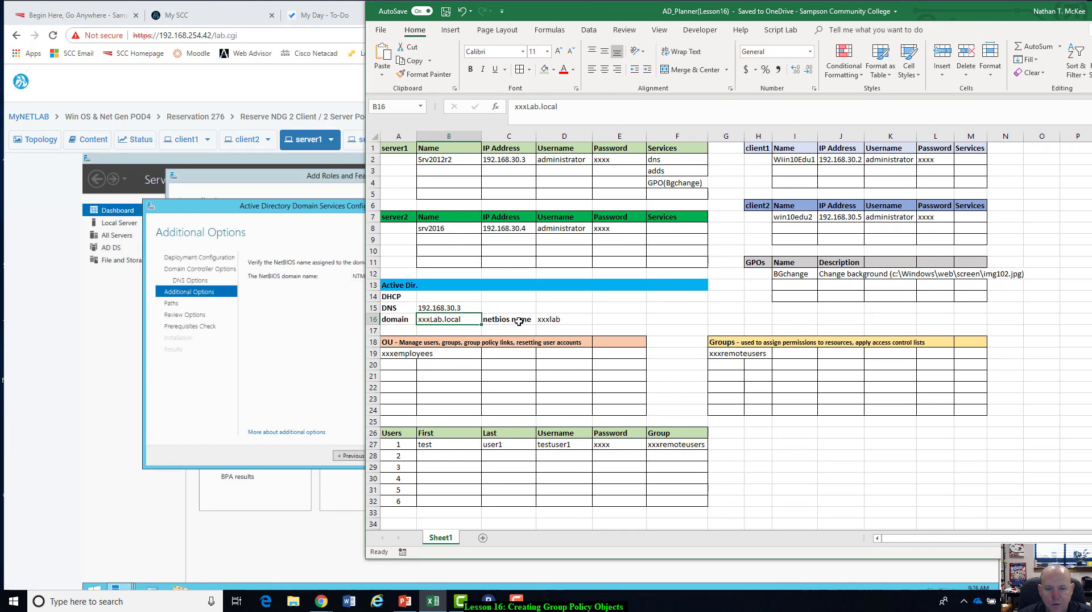
left_click(556, 320)
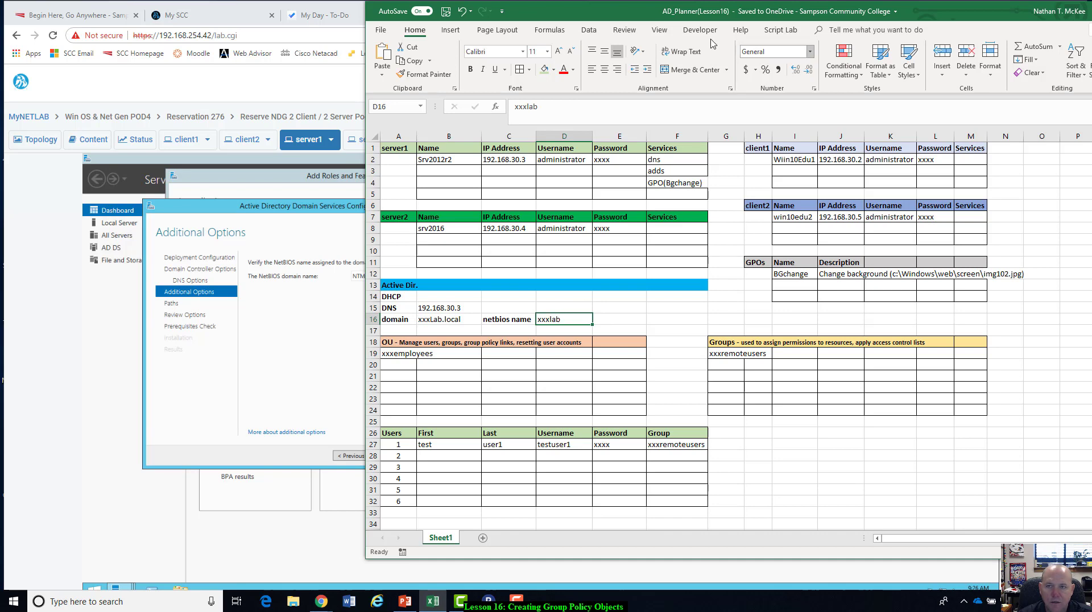
left_click_drag(651, 17, 0, 139)
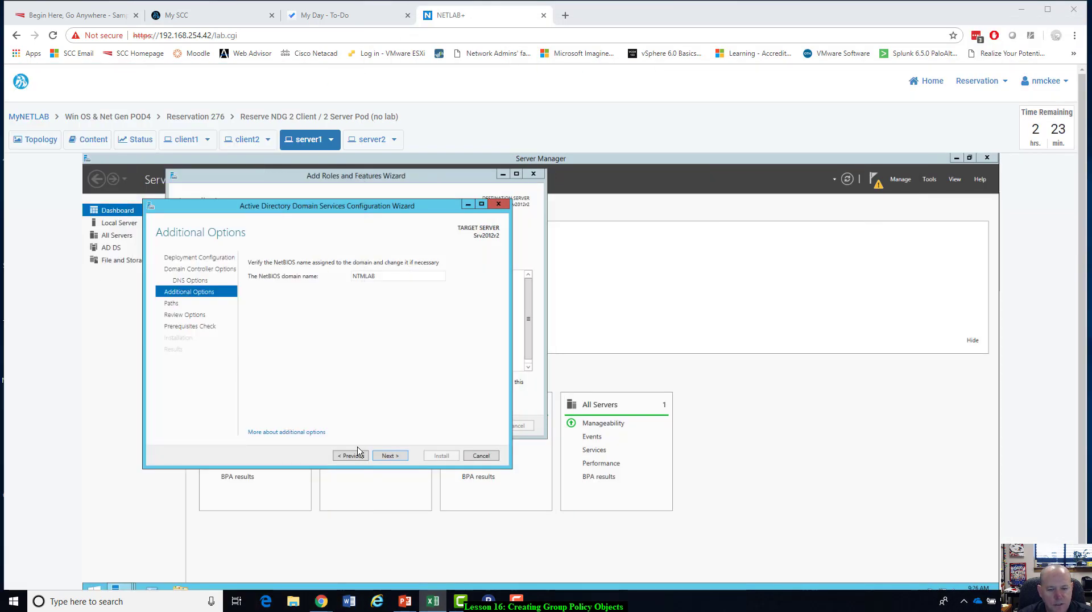
Keep the NetBIOS name NTMLAB and the default paths, review the selections and proceed to the prerequisites check.
left_click(388, 457)
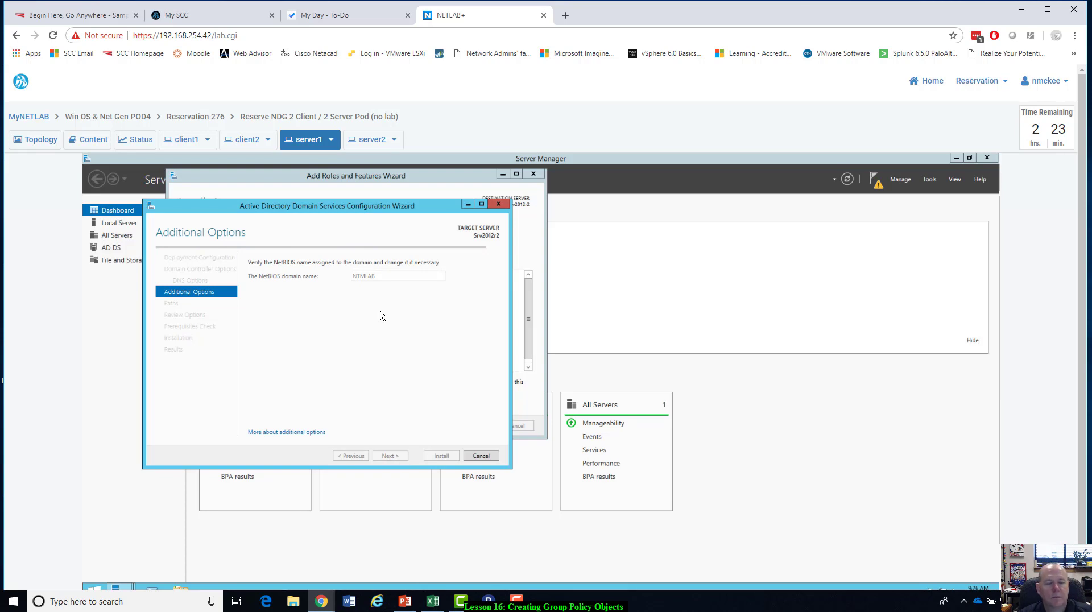
left_click(390, 456)
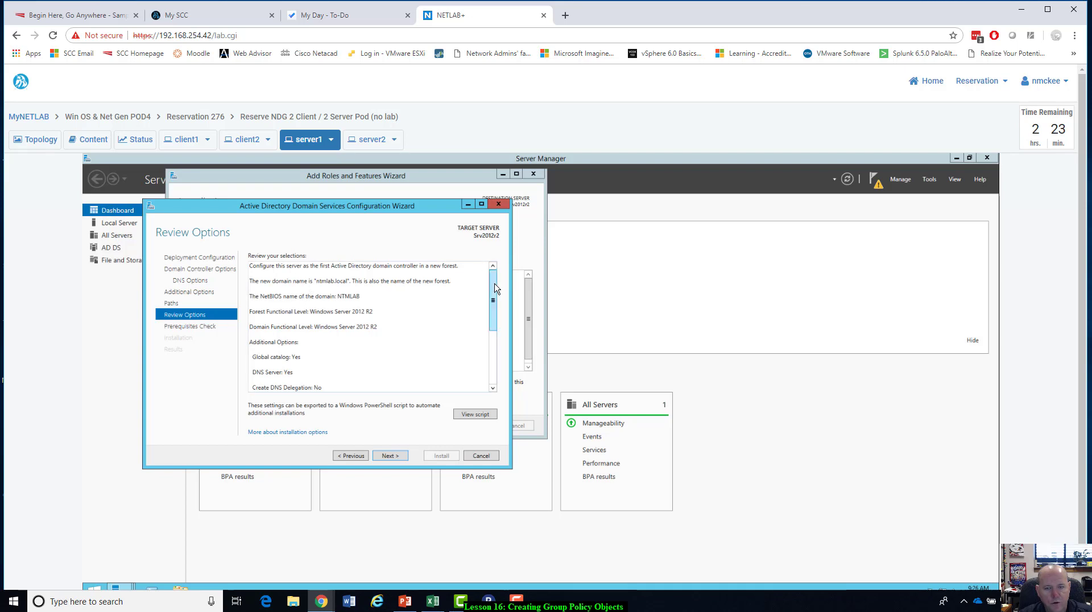
mouse_move(495, 288)
left_mouse_down()
mouse_move(494, 312)
mouse_move(492, 287)
left_mouse_up()
left_click(390, 457)
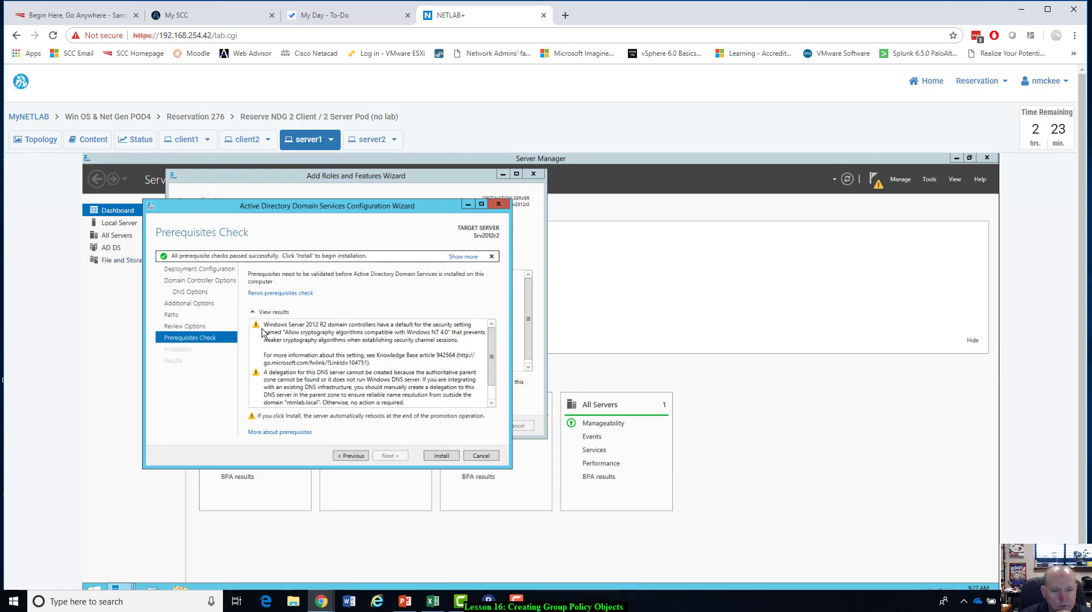
Install Active Directory Domain Services on server1 and acknowledge the sign-out notice so the server restarts.
left_click(442, 456)
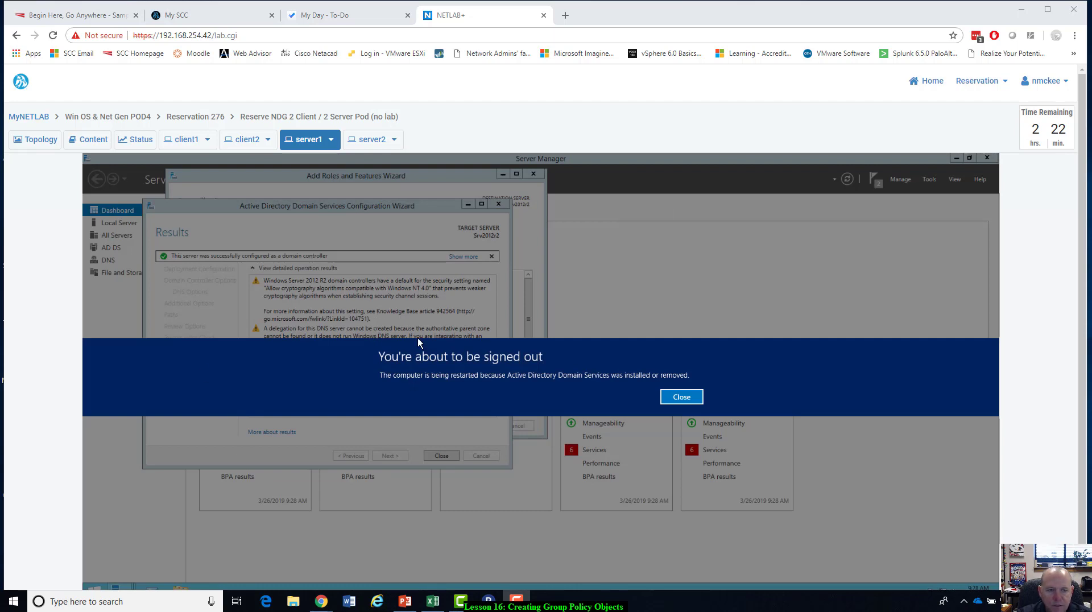
left_click(692, 401)
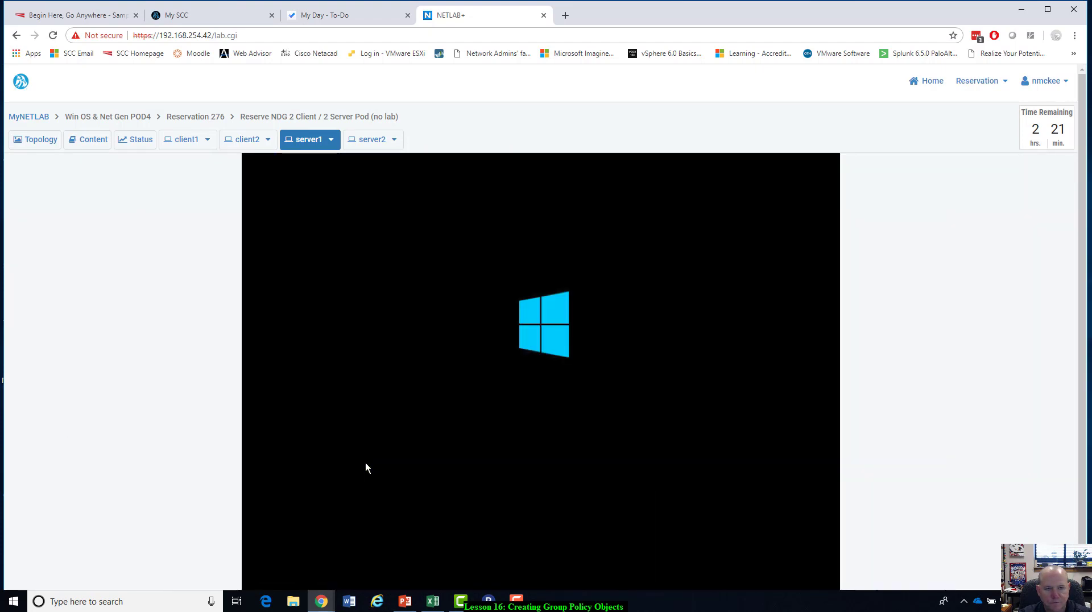
left_click(329, 141)
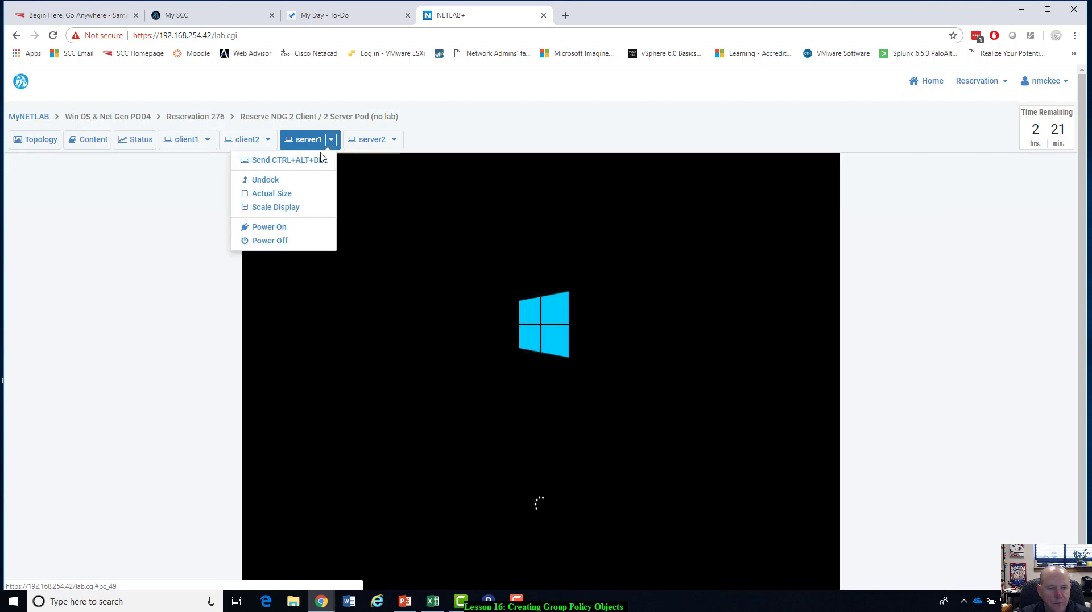
left_click(278, 179)
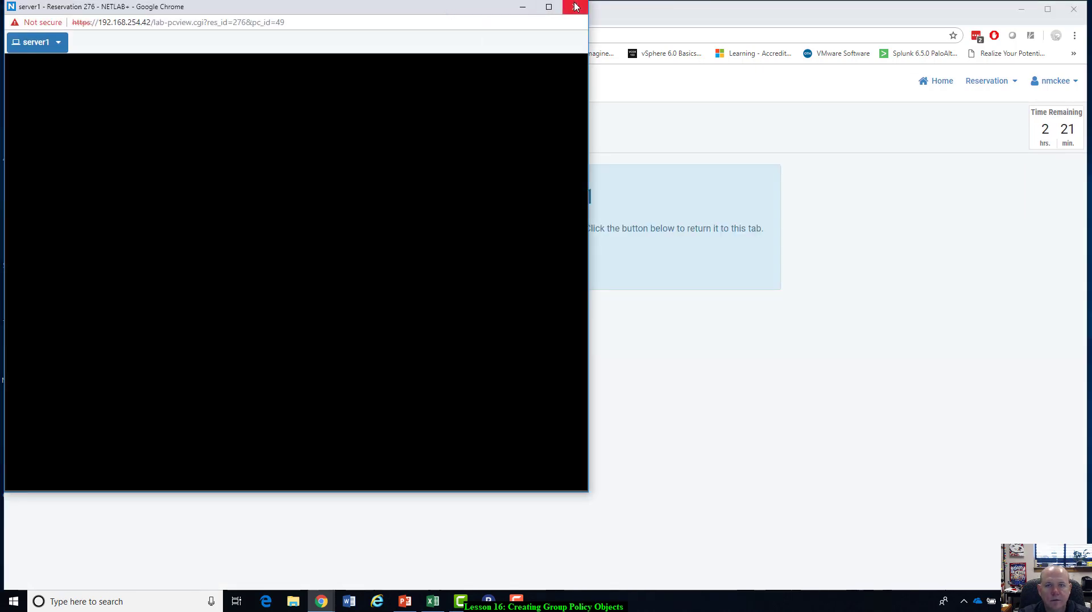
left_click(549, 7)
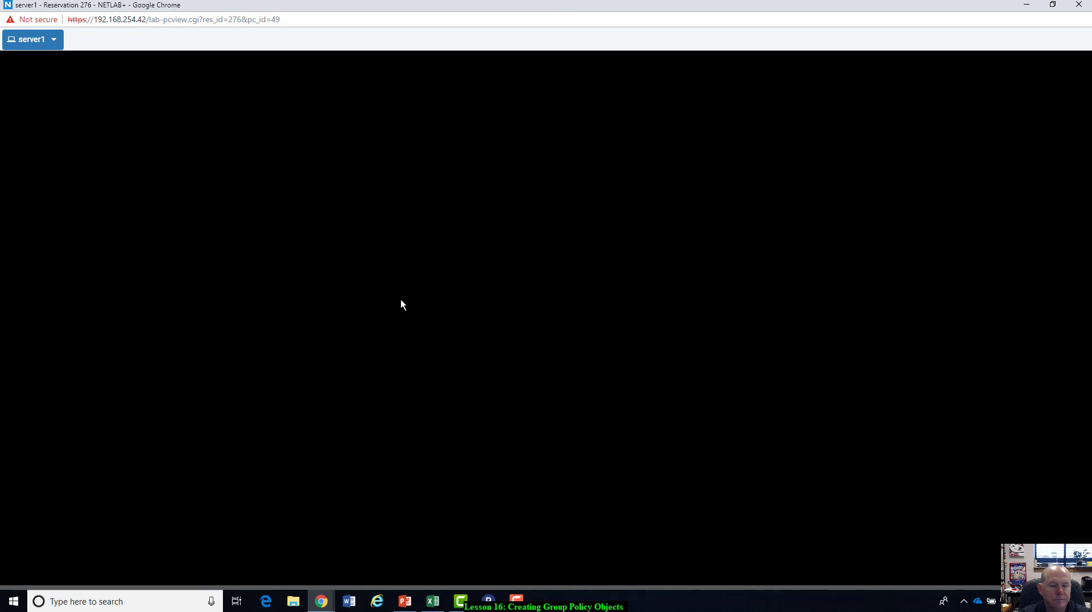
left_click_drag(592, 8, 664, 108)
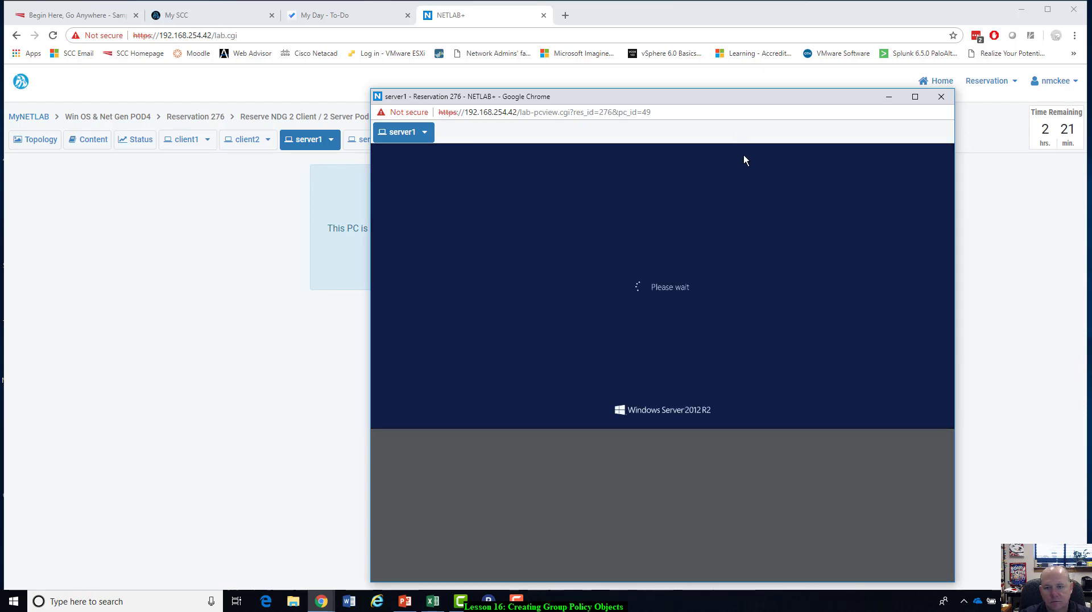
left_click(941, 96)
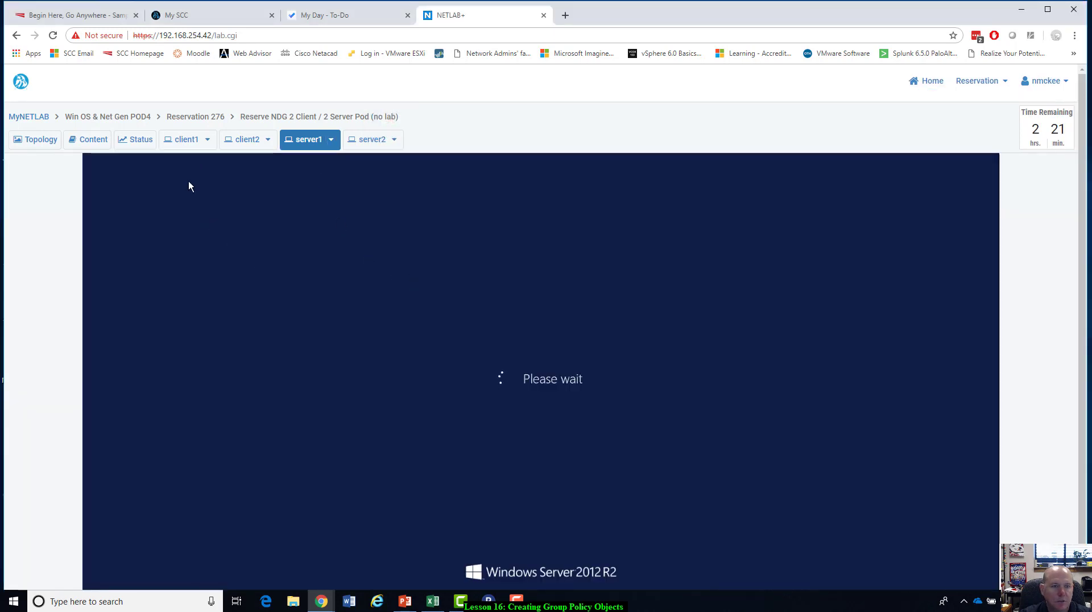
Try to join client1 to the ntmlab.local domain, dismiss the message and check the restart of server1.
left_click(185, 142)
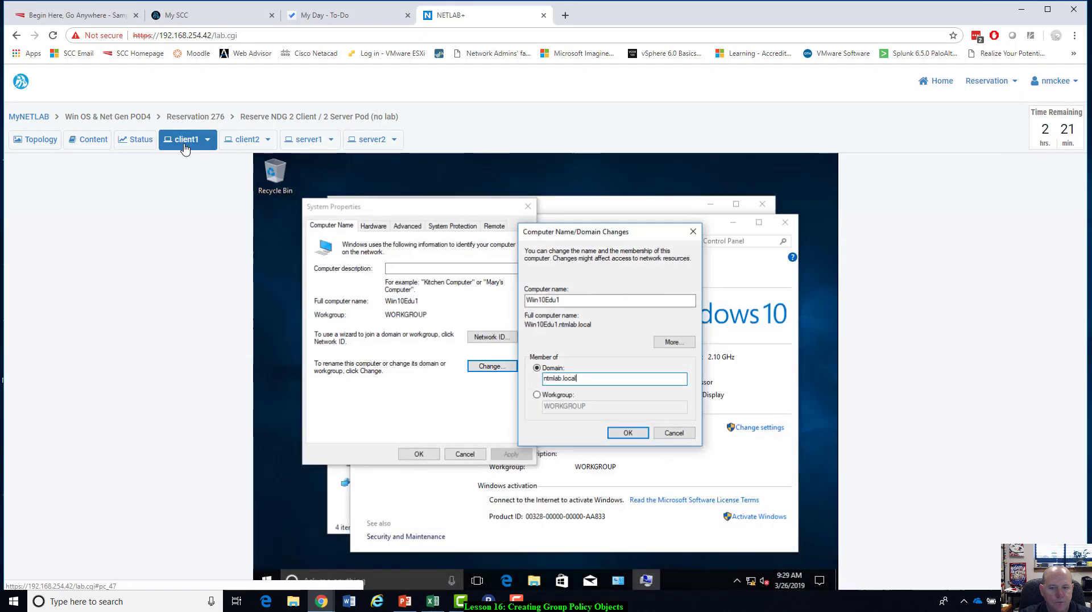
left_click(628, 433)
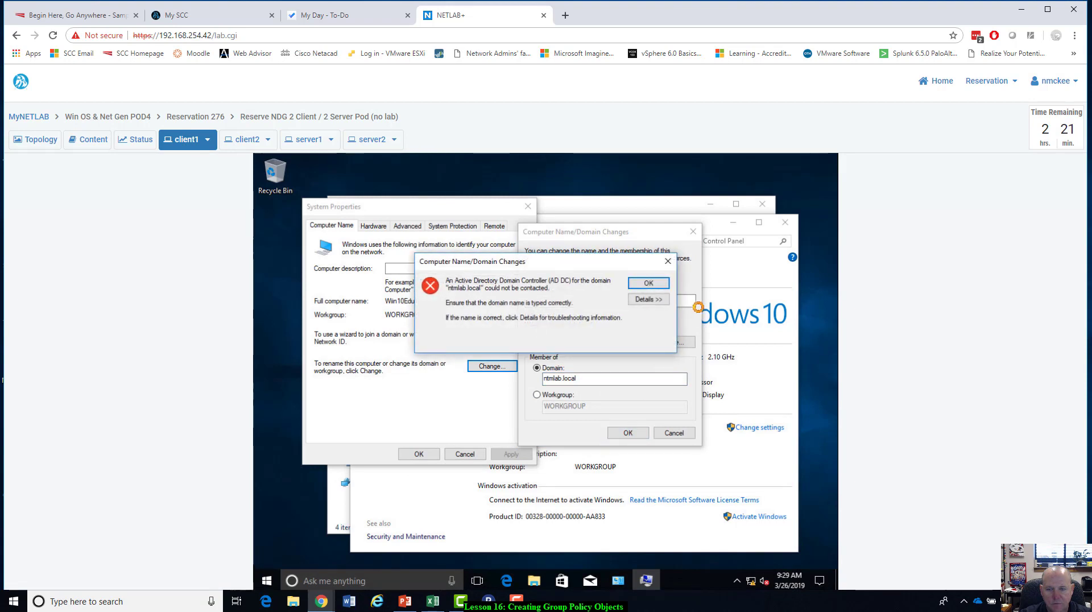
left_click(652, 289)
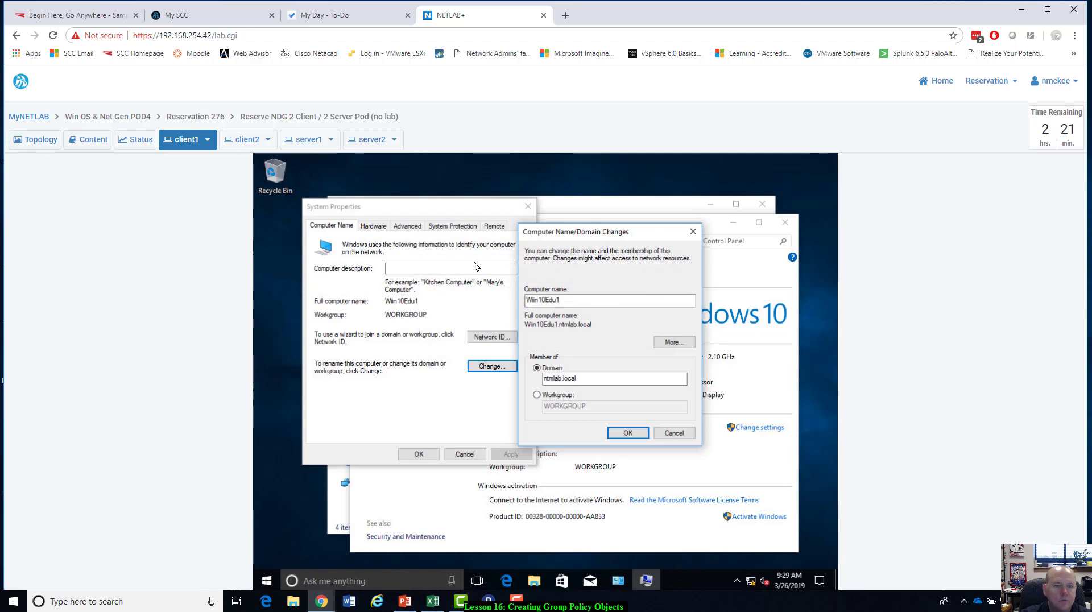
left_click(304, 141)
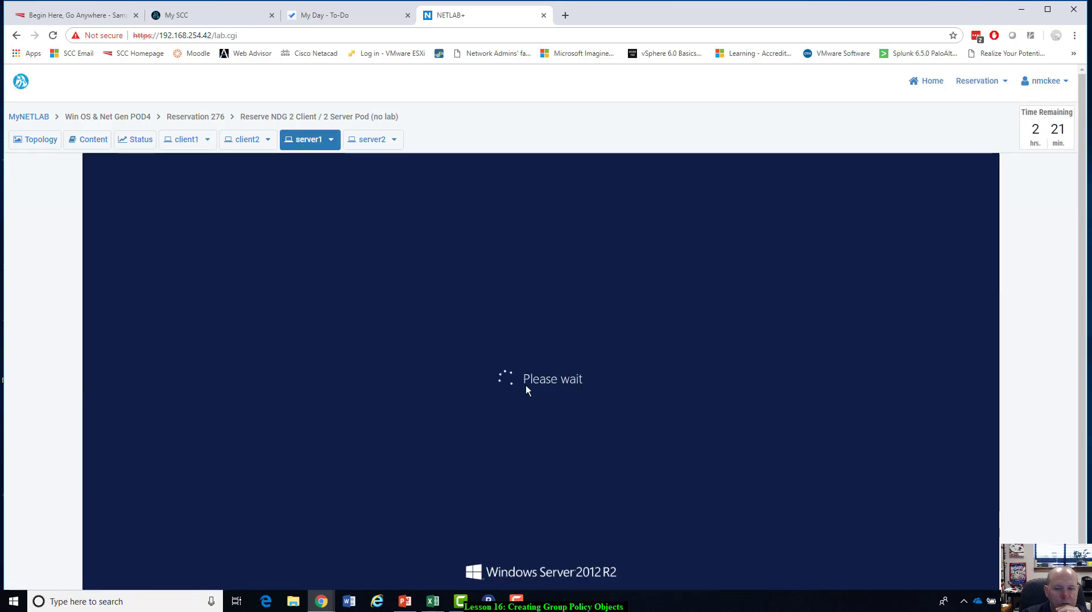
On client1, cancel the pending domain change and open the IPv4 properties of the Ethernet0 adapter.
left_click(190, 141)
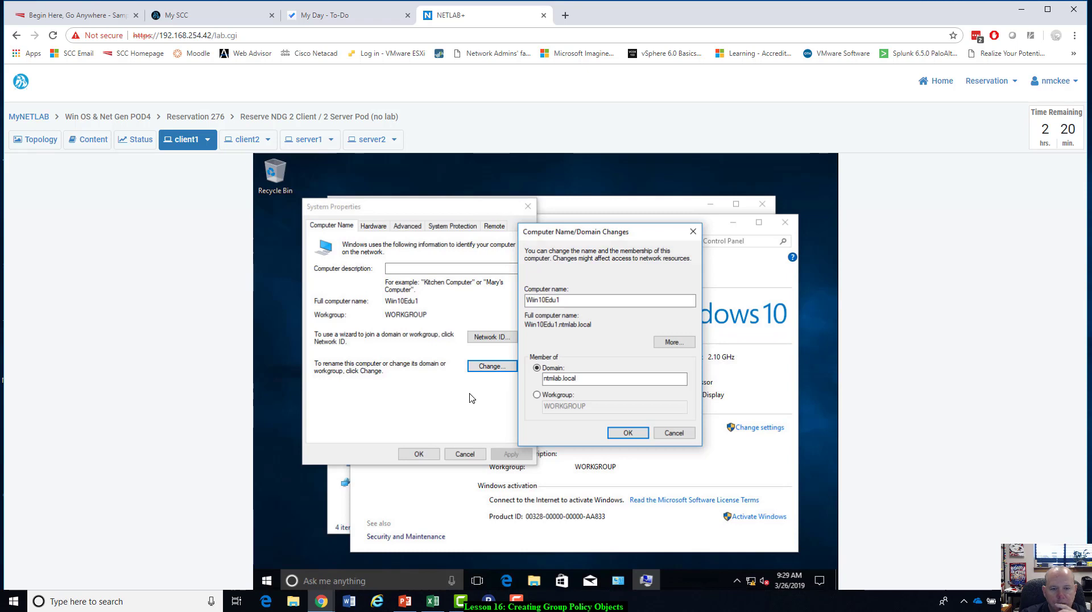
left_click(678, 434)
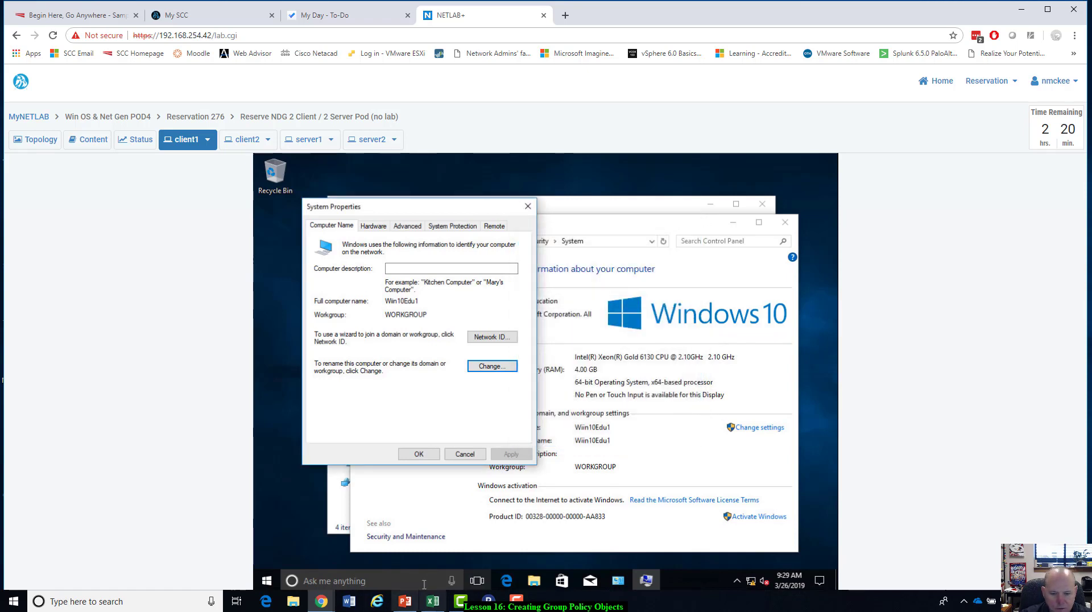
left_click(533, 581)
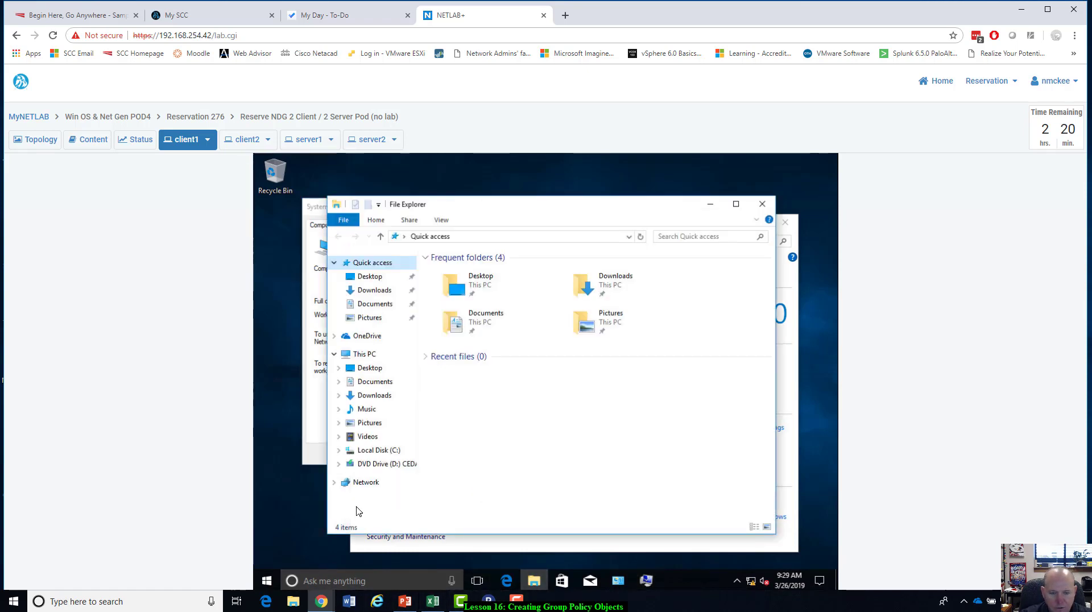
right_click(367, 483)
left_click(390, 475)
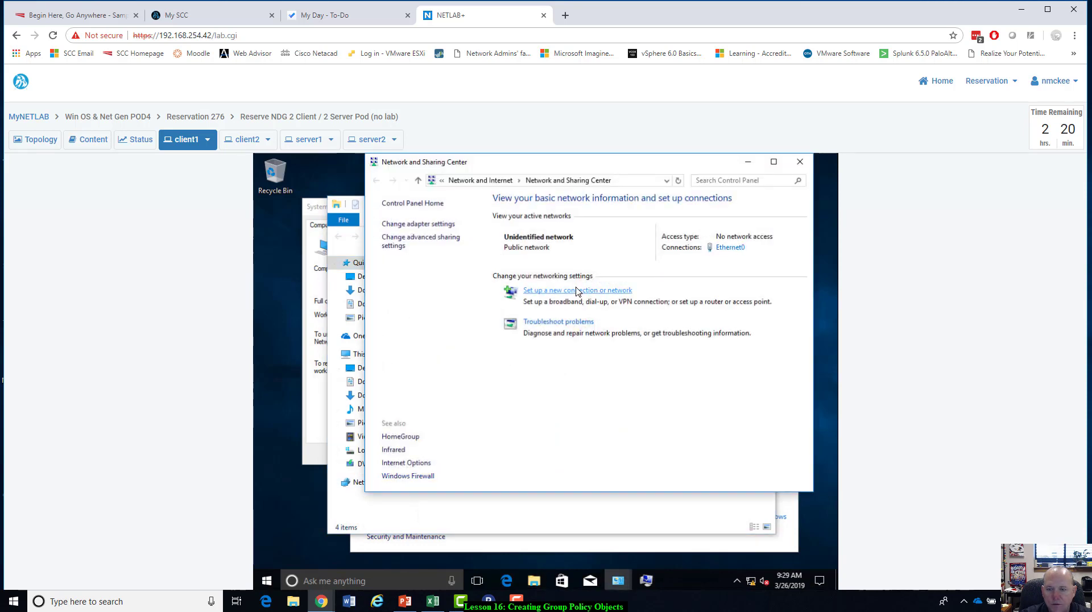
left_click(434, 222)
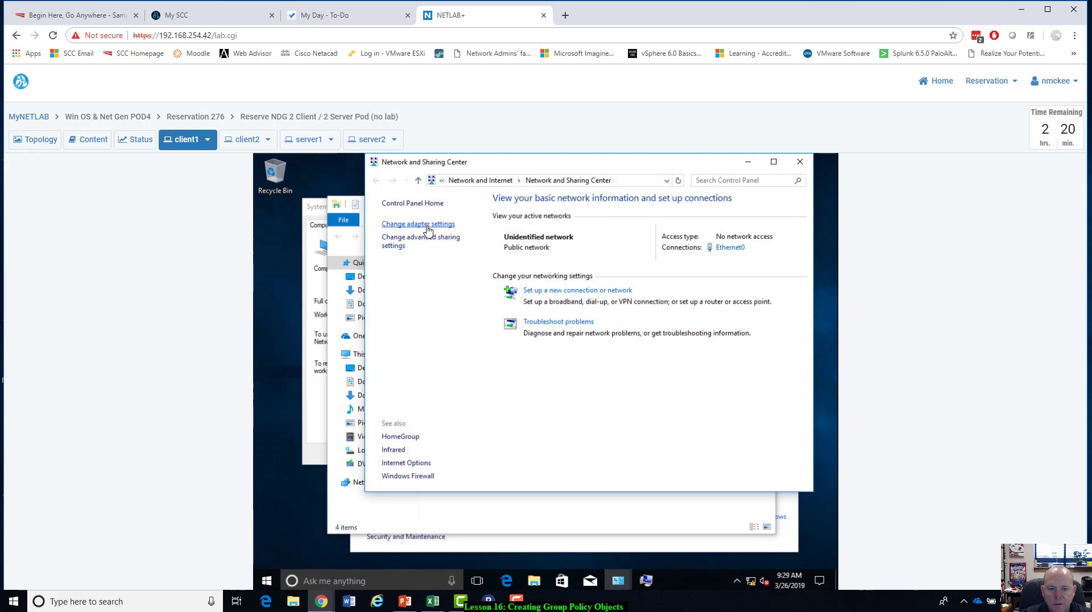
right_click(438, 234)
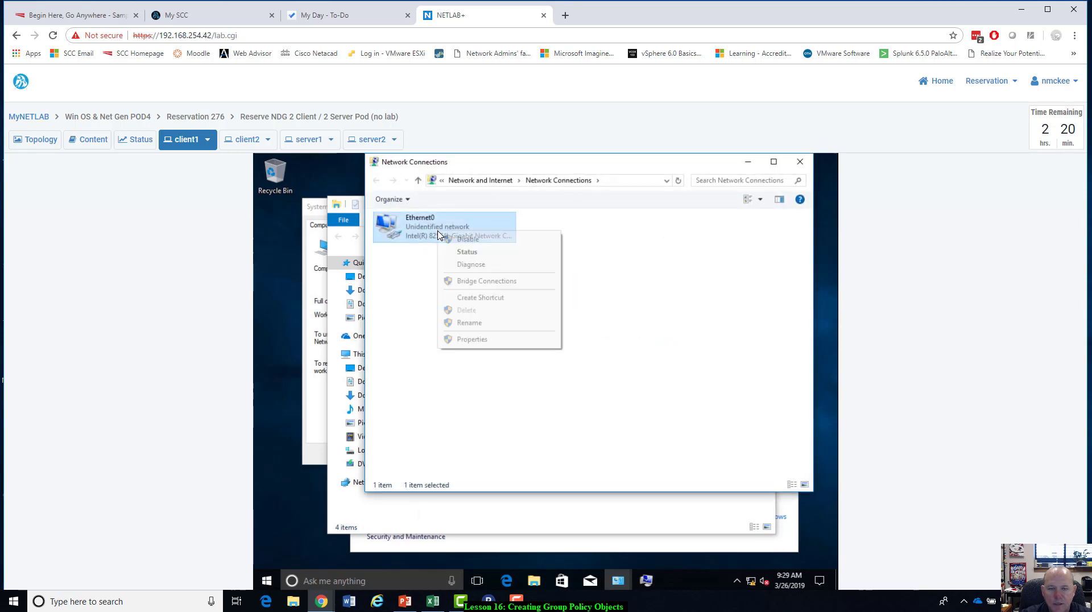
left_click(471, 338)
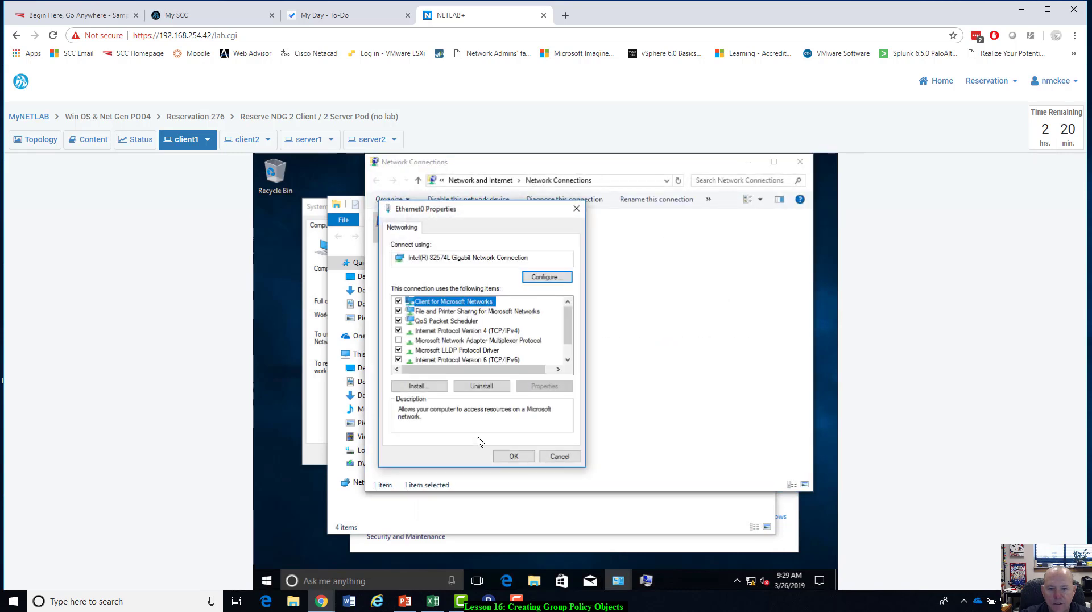
left_click(480, 332)
left_click(545, 387)
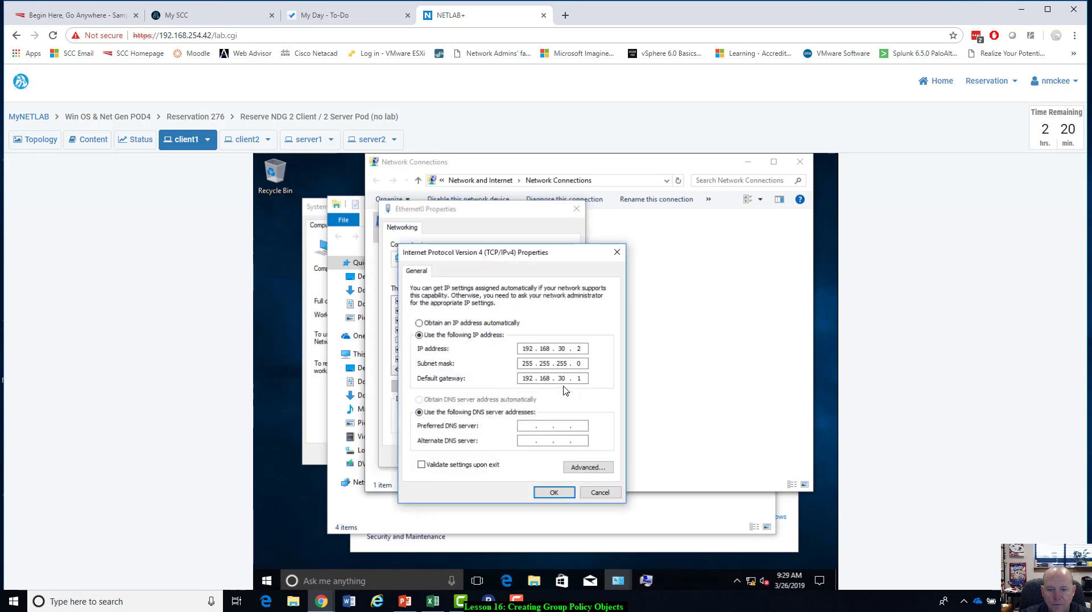
Set the preferred DNS server of Ethernet0 to 192.168.30.3, apply it and close the network settings windows.
left_click(526, 426)
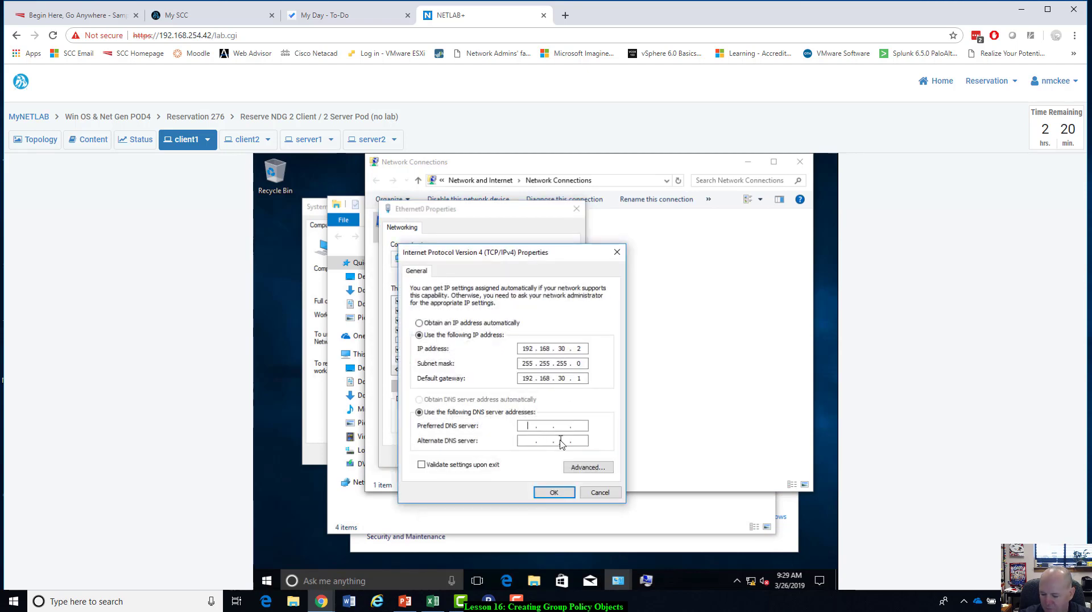
type("192 . 168 . 30 . 3")
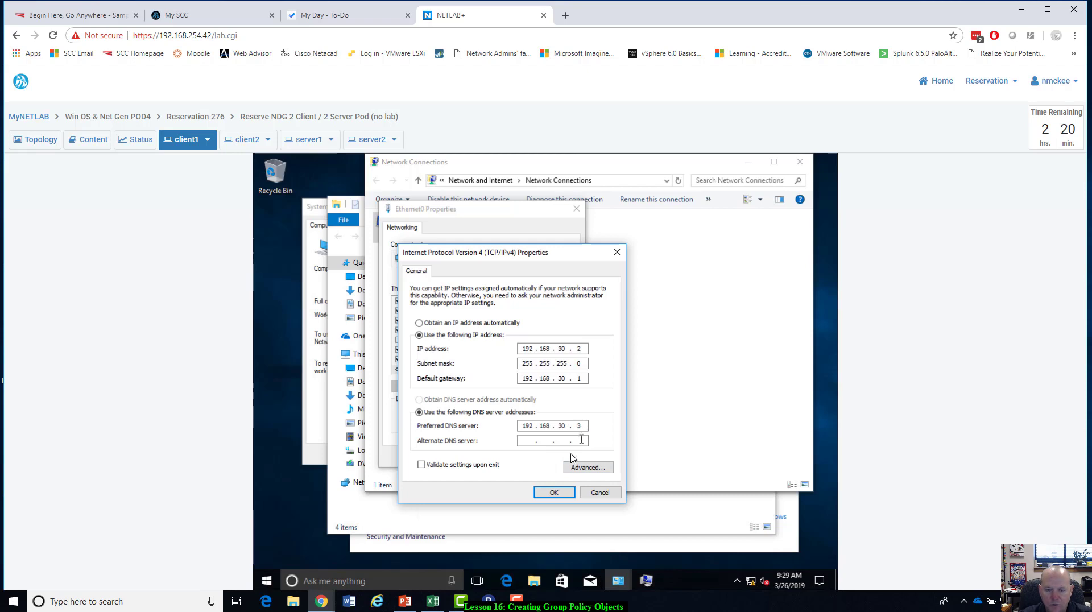
left_click(553, 492)
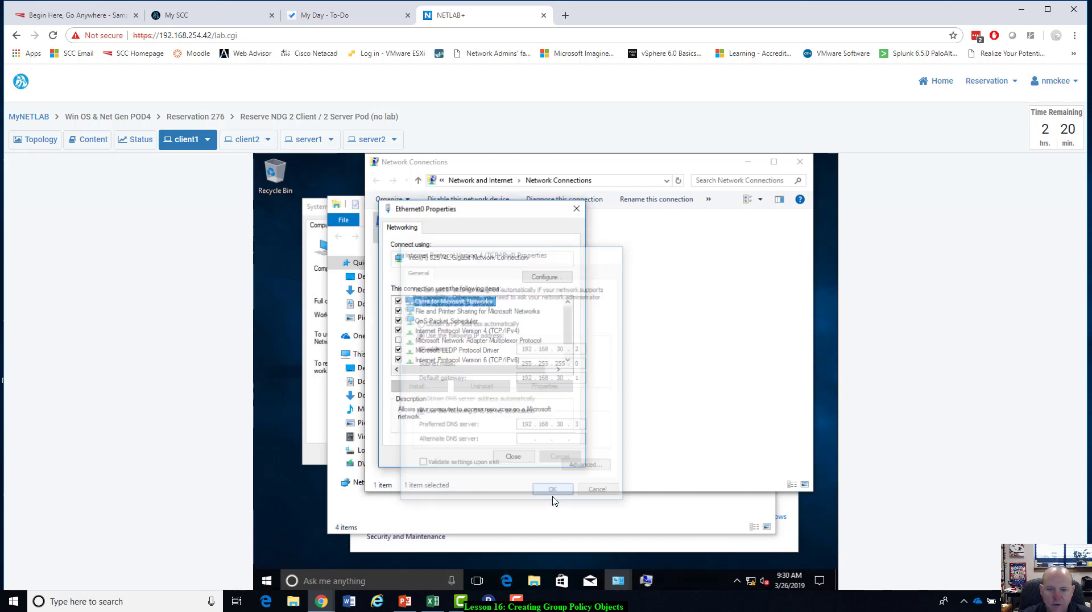
left_click(516, 457)
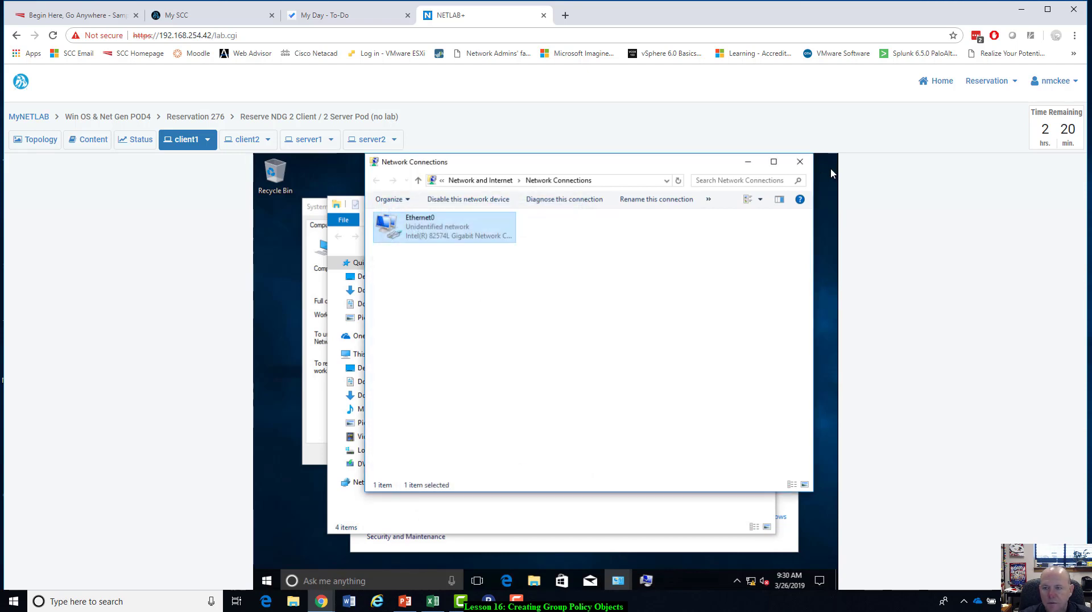
left_click(808, 163)
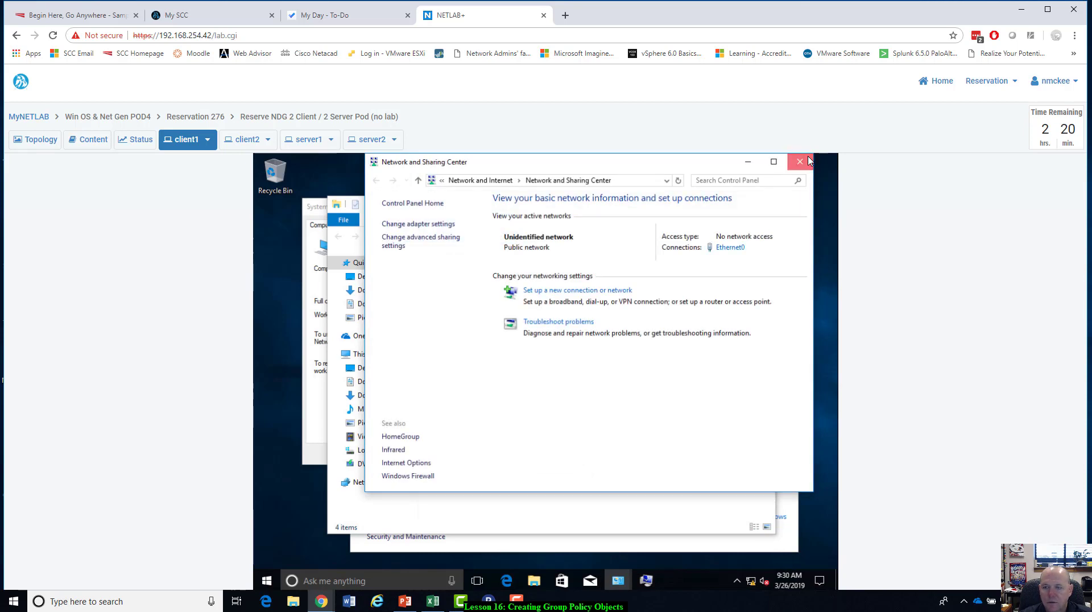
left_click(794, 163)
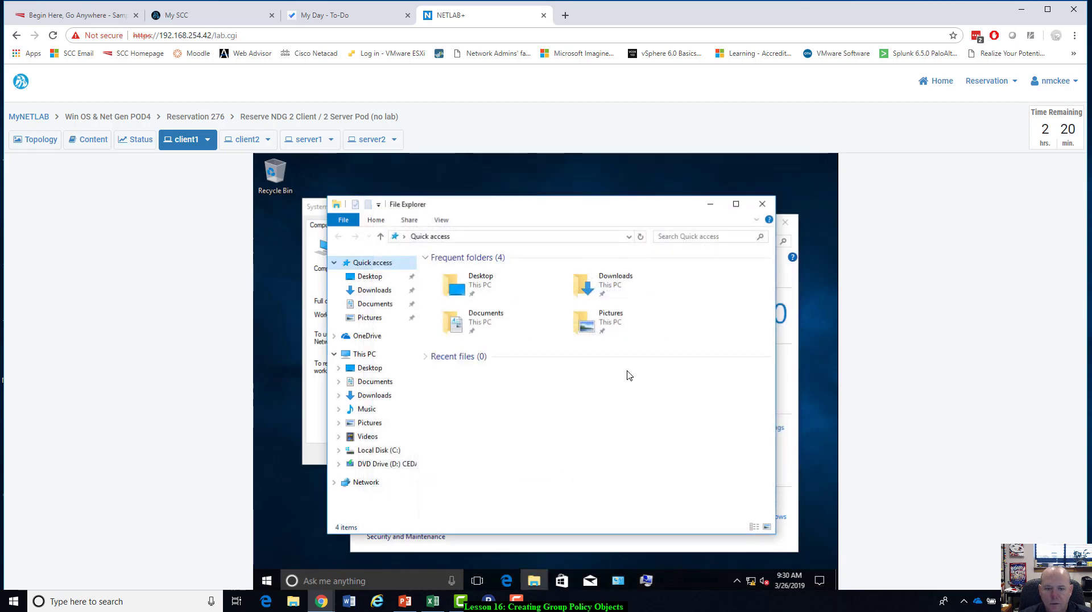
Reopen the computer name and domain change settings on client1 and set the primary DNS suffix to ntmlab.local.
left_click(797, 285)
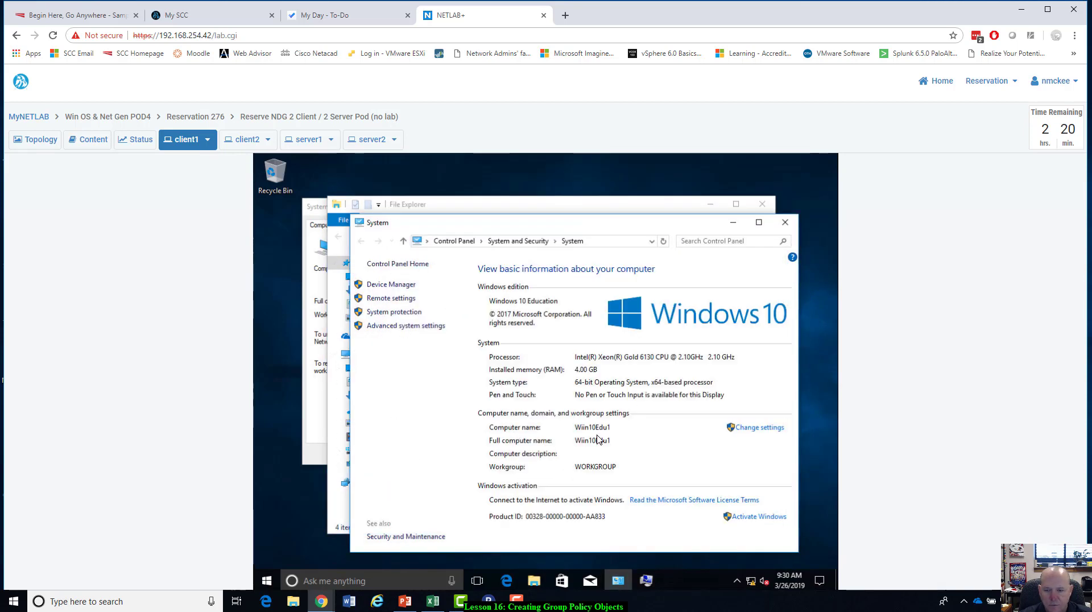
left_click(760, 427)
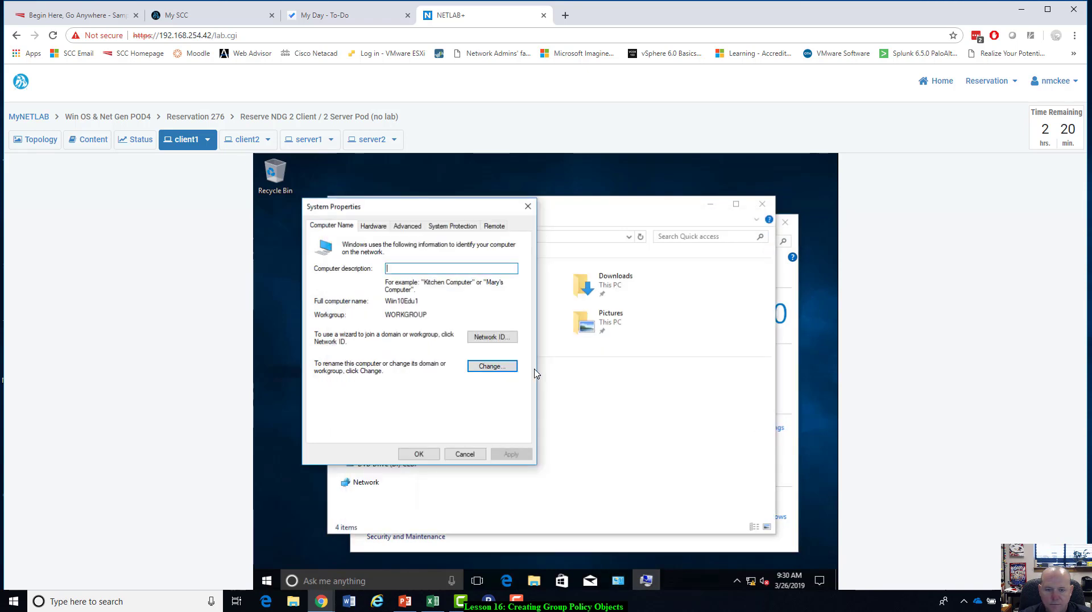
left_click(506, 367)
left_click(458, 335)
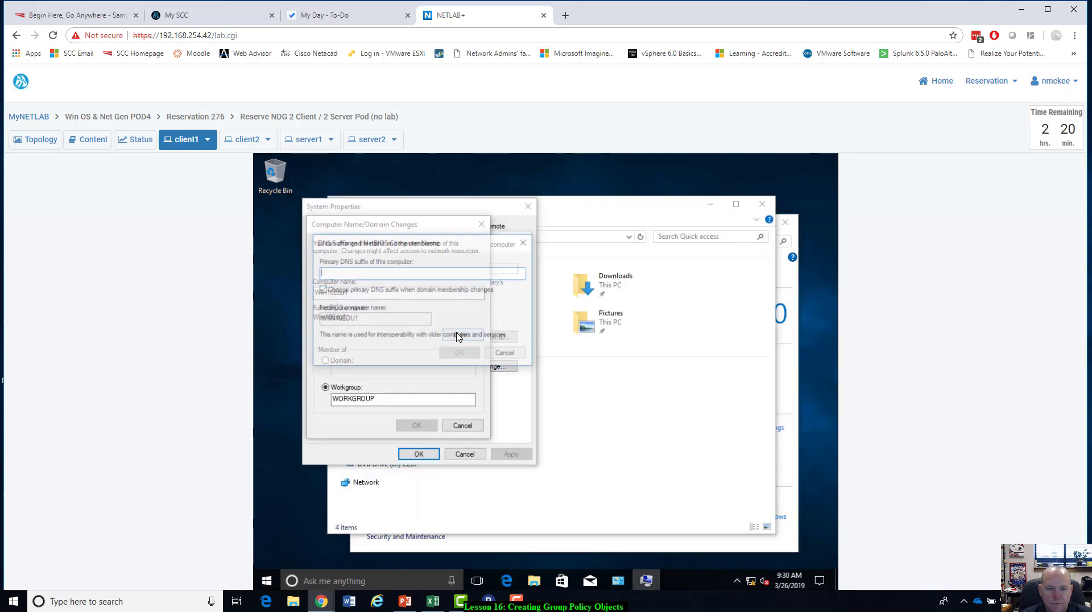
type("ntm")
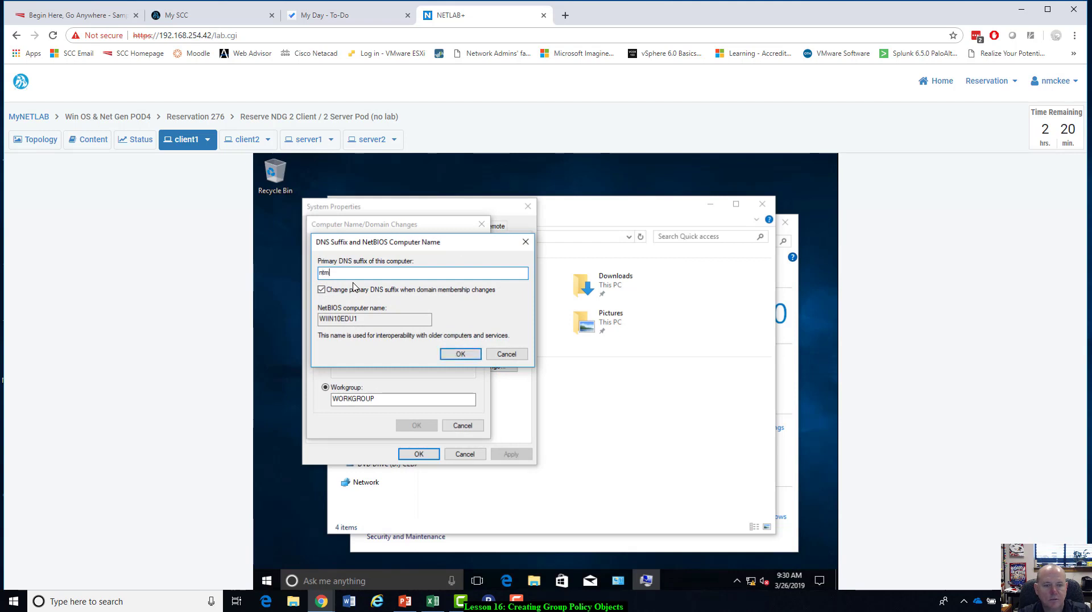
type("lab.local")
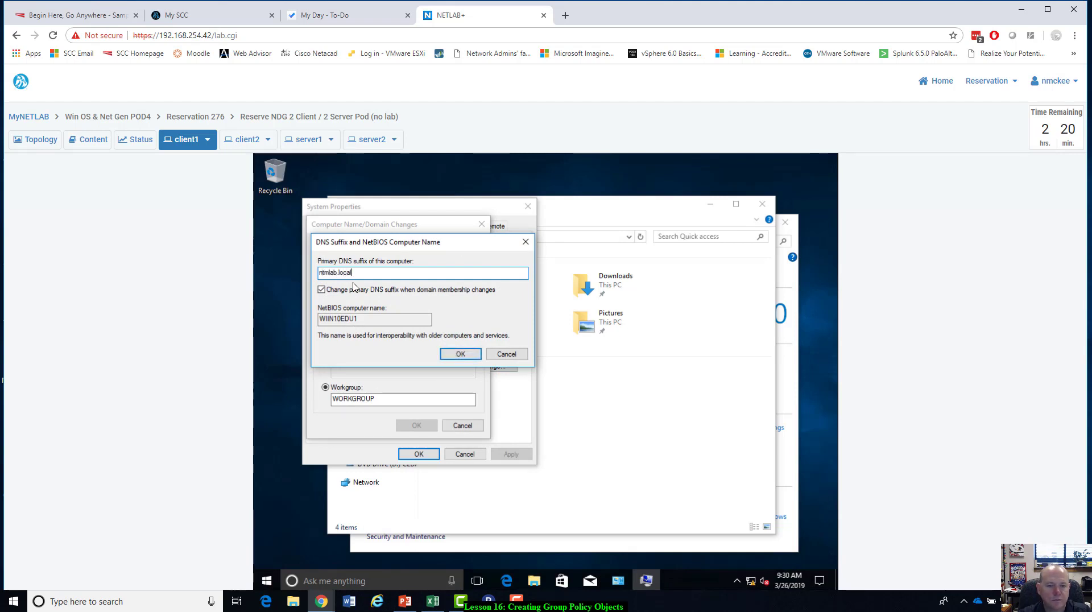
left_click(465, 355)
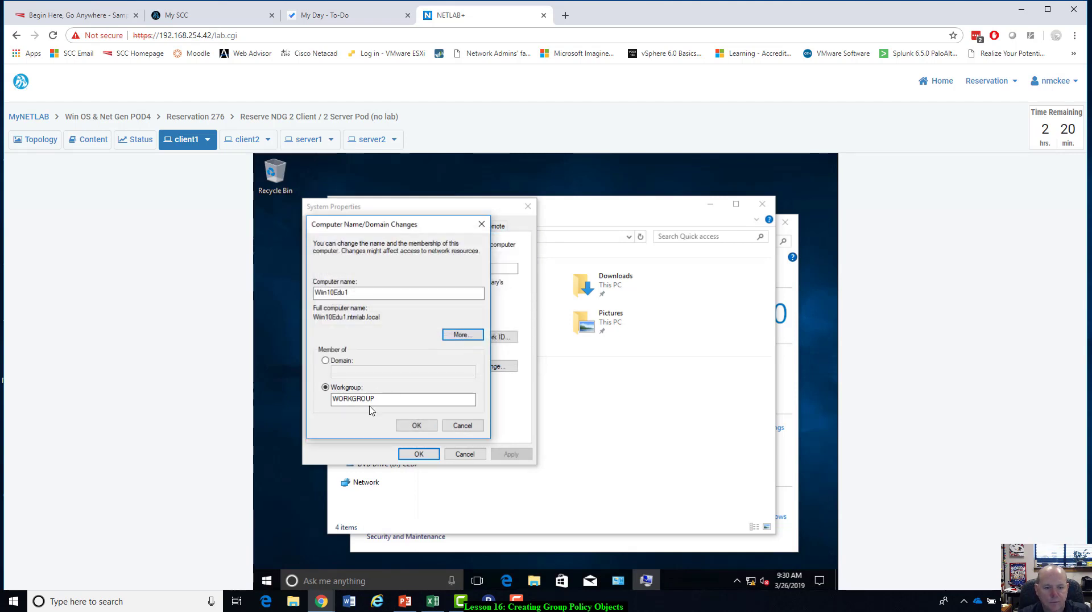
Make client1 a member of the domain ntmlab.local and submit the change to reach the domain credentials request.
left_click(325, 363)
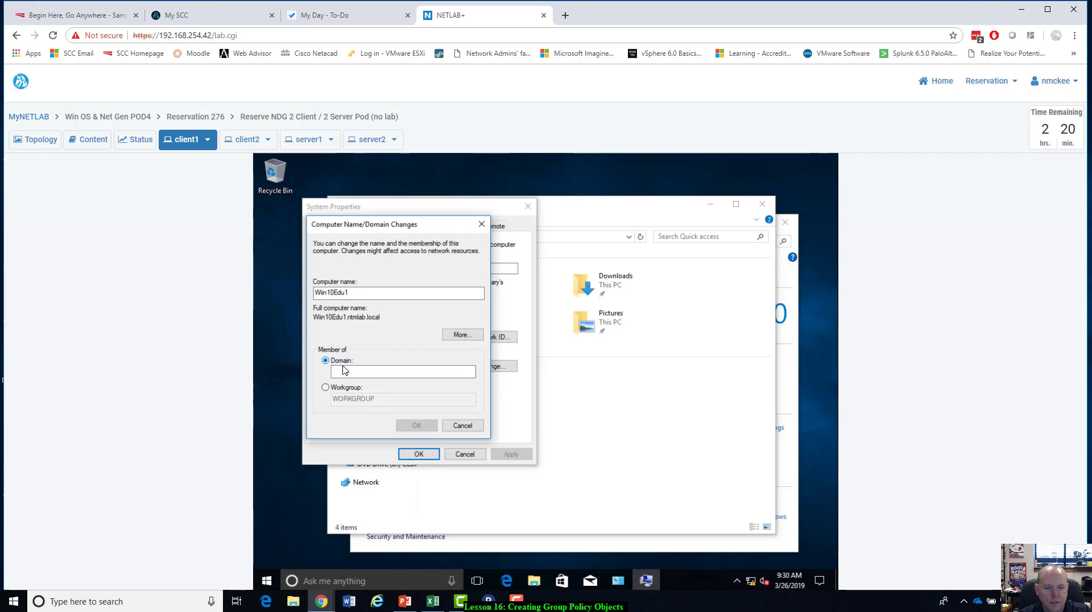
type("ntmla")
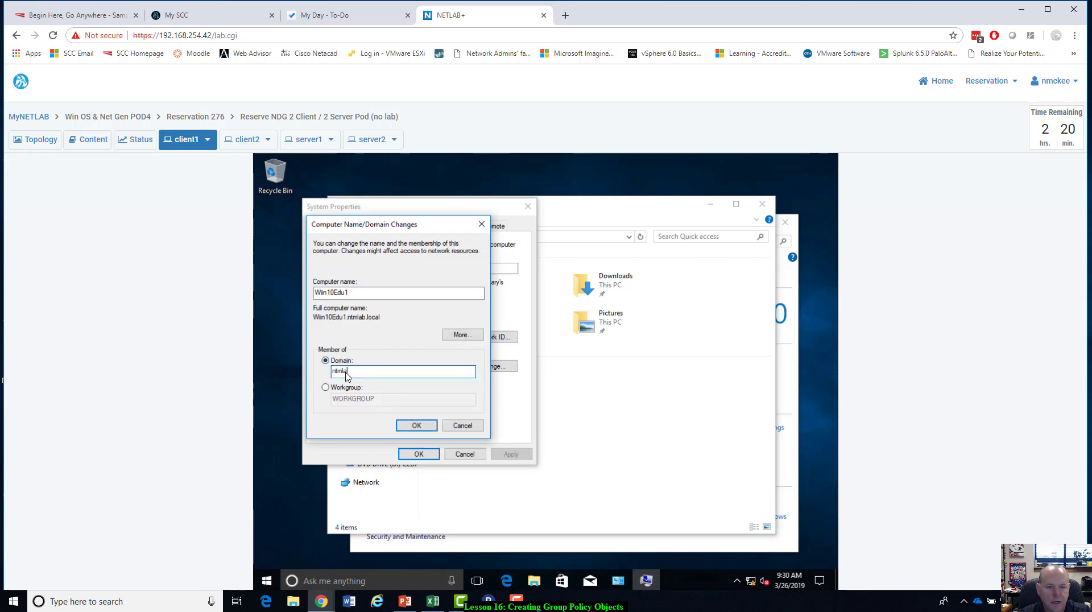
type("b.lloc")
type("ocal")
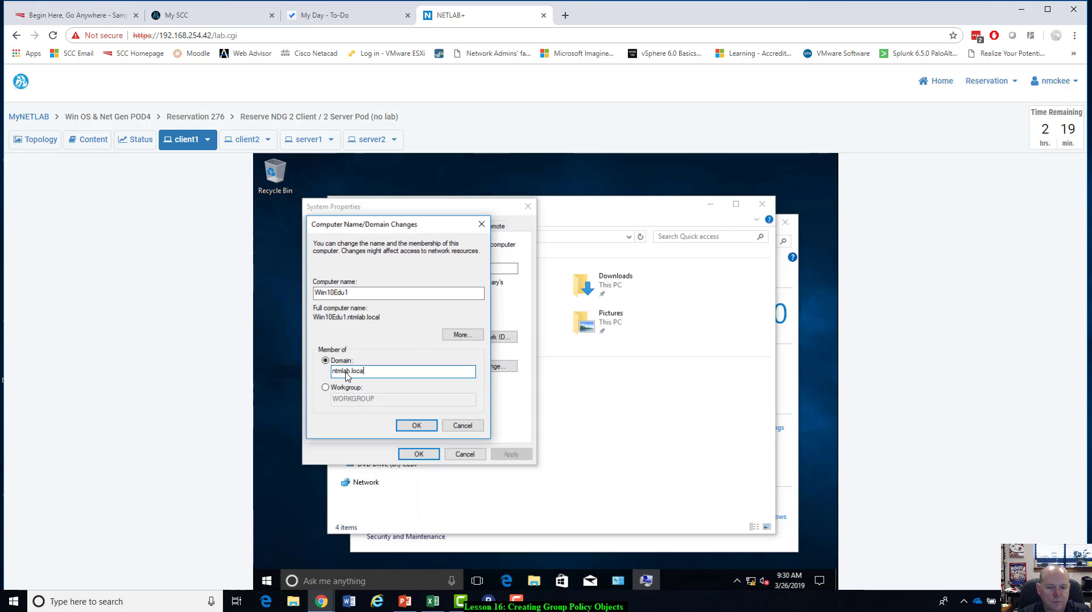
left_click(419, 426)
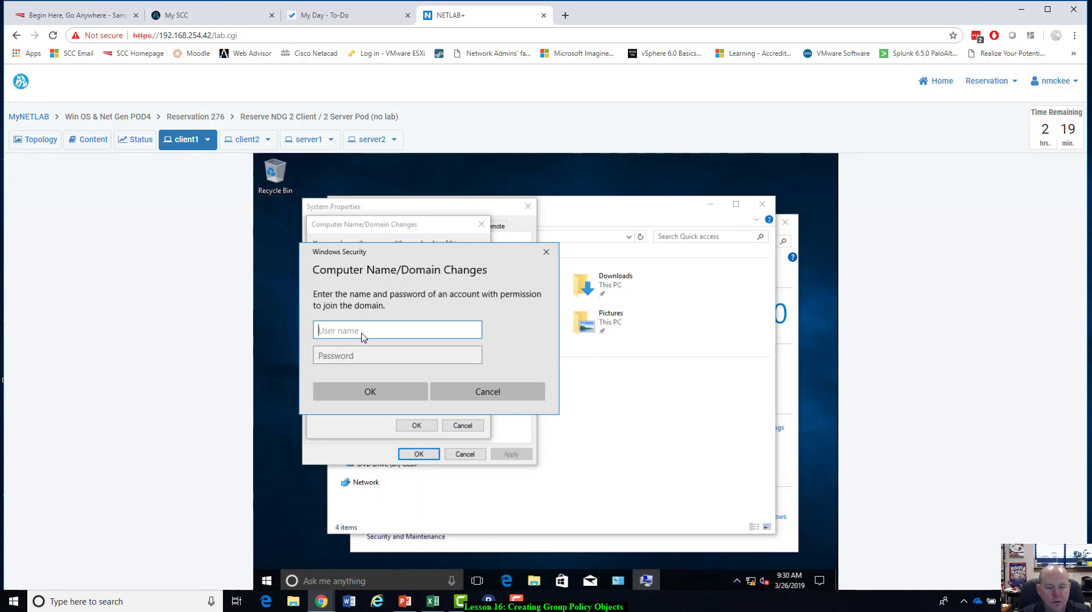
Try to authorize client1's domain join with the administrator user name and account password, and dismiss the resulting dialog.
type("administrator")
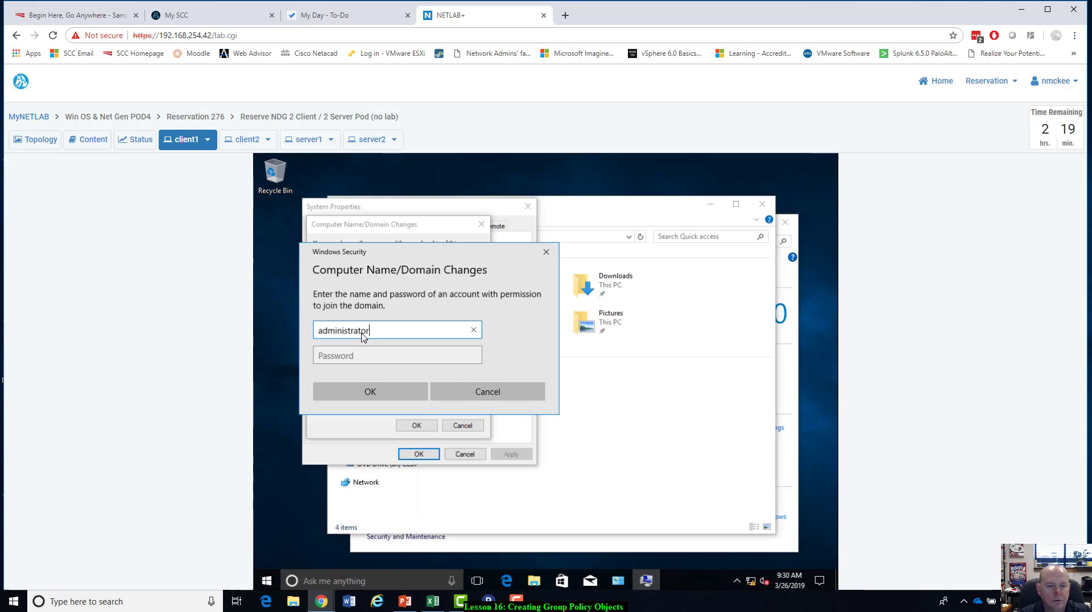
key("Tab")
type("T")
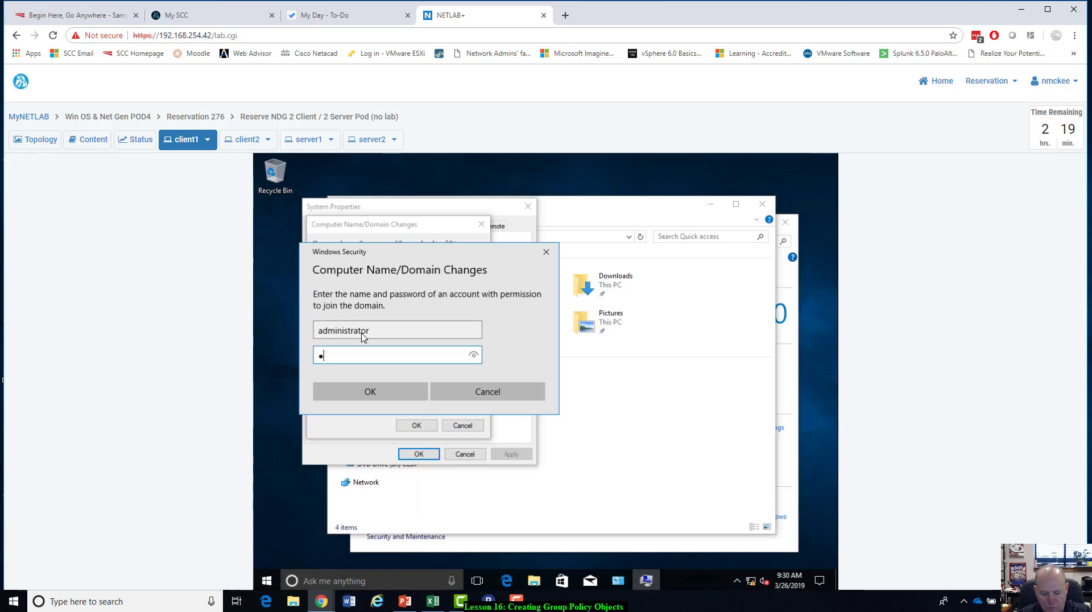
type("rain1ng")
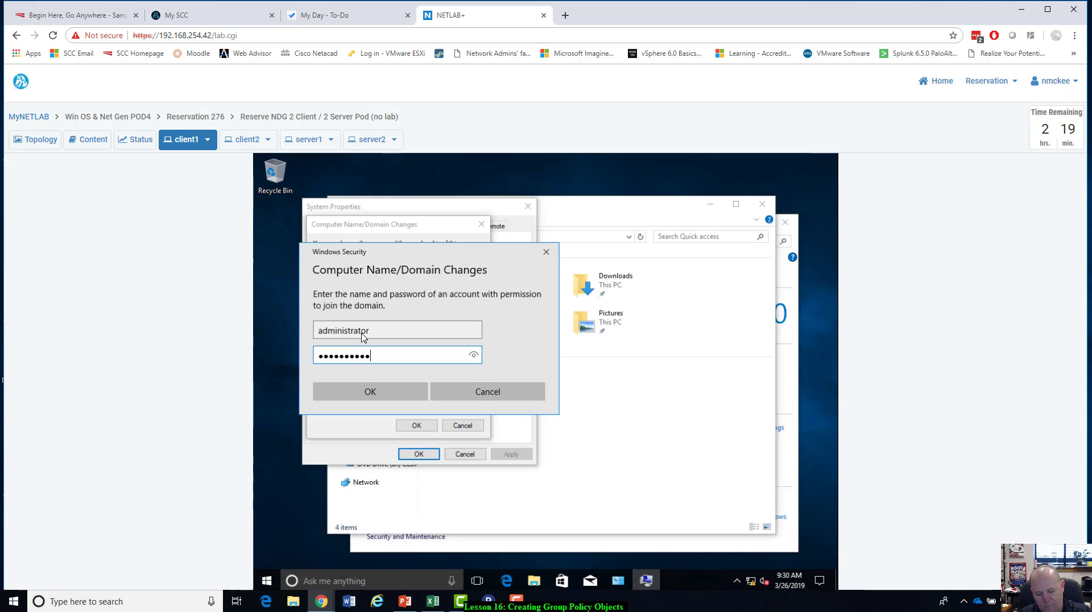
key("Return")
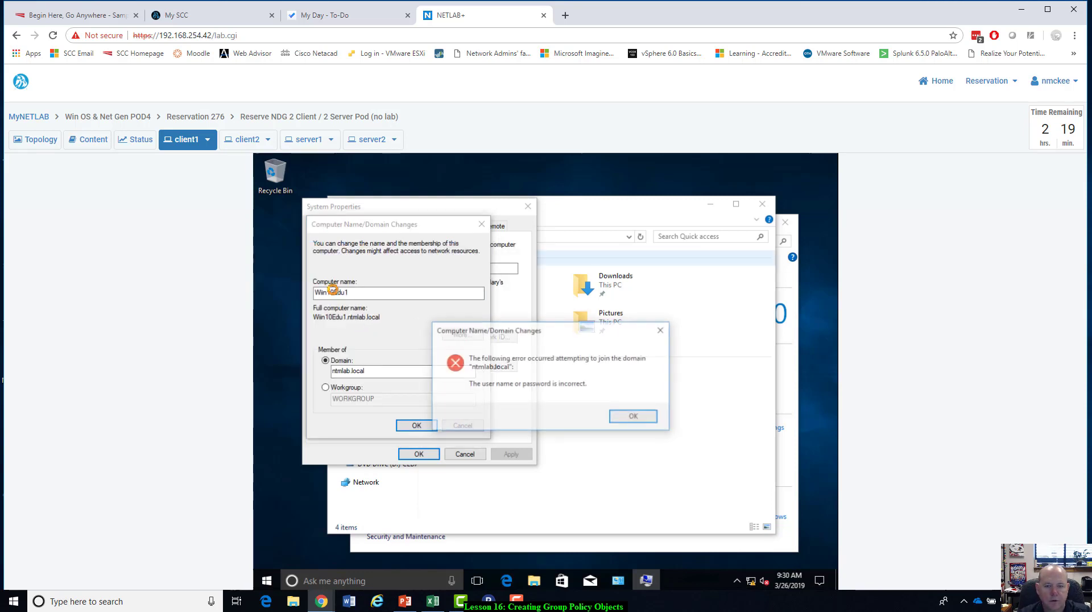
left_click(636, 417)
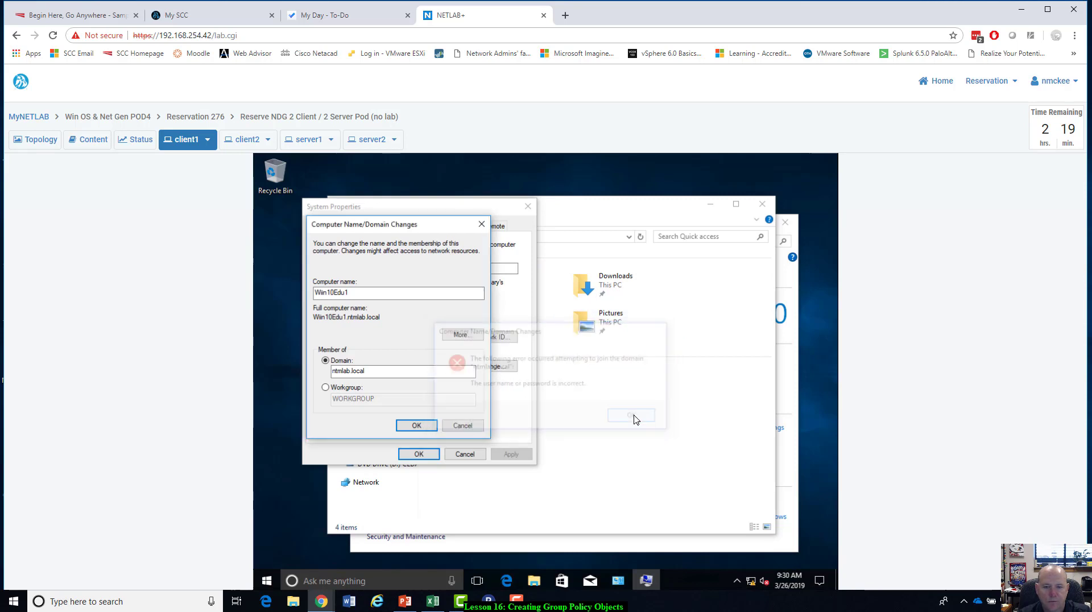
Resubmit client1's join to ntmlab.local, authorizing it with the administrator user name and the domain account password.
left_click(421, 424)
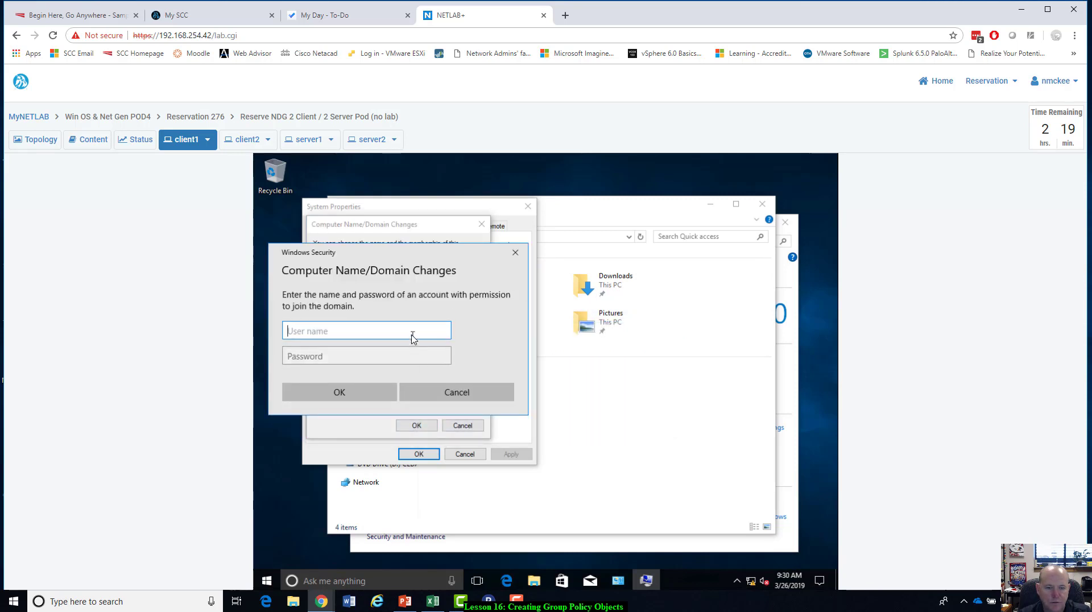
type("administrator")
key("Tab")
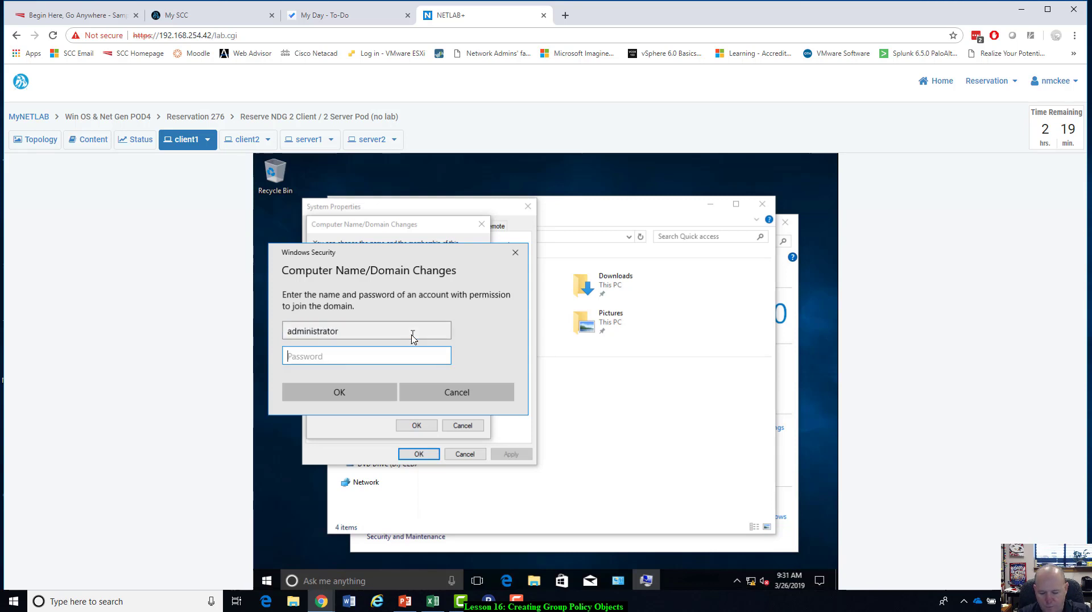
type("P●●●●●●")
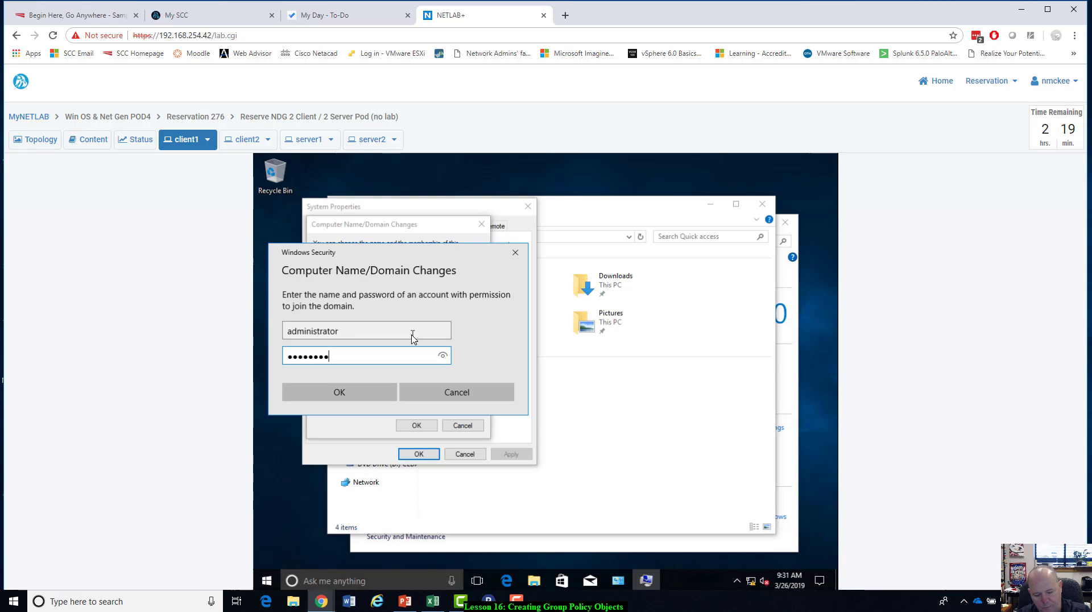
type("●●●")
key("Return")
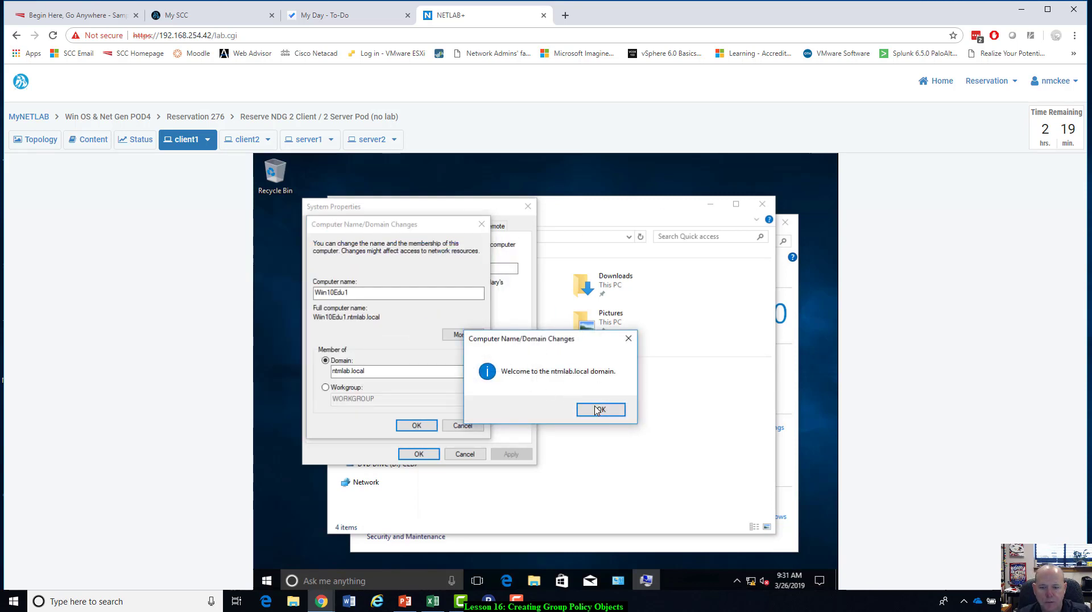
Acknowledge the domain welcome and restart notices on client1 and close its system properties.
left_click(599, 414)
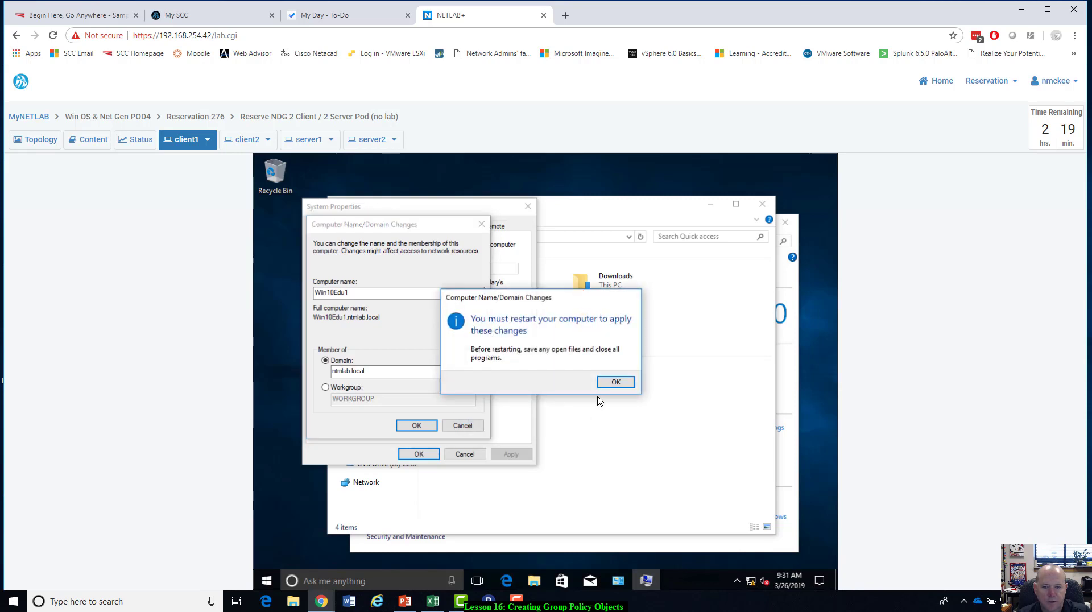
left_click(628, 384)
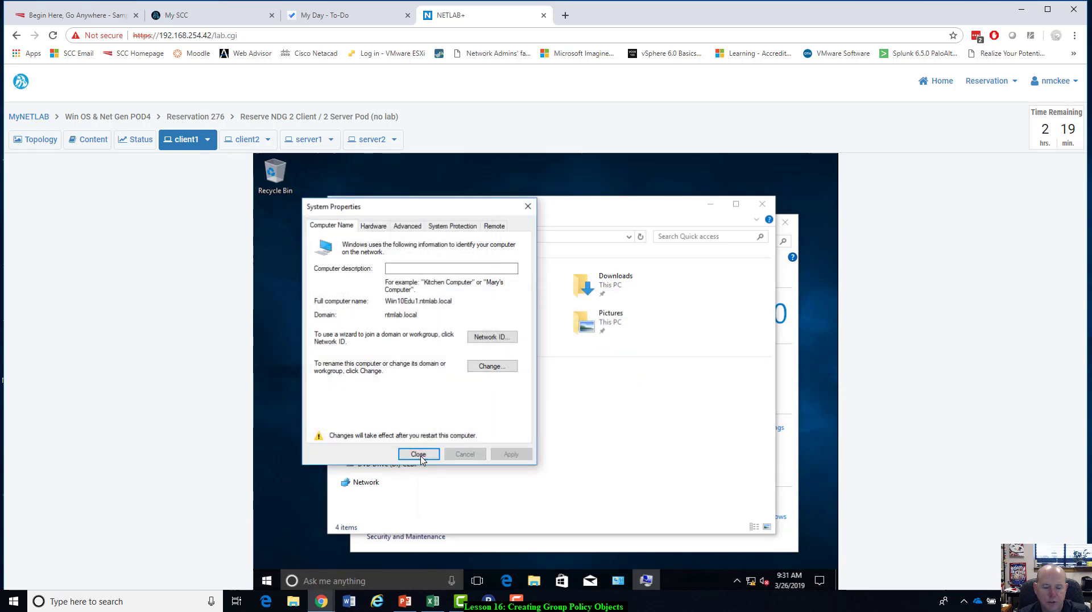
left_click(419, 454)
left_click(544, 377)
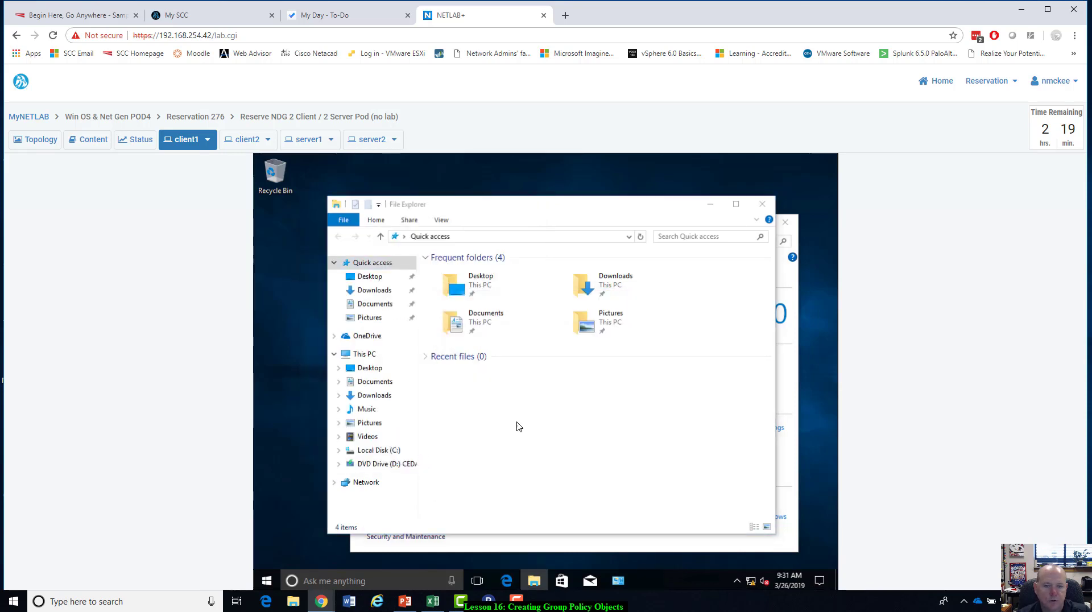
Switch to server1 and sign in as NTMLAB\Administrator with the account password.
left_click(305, 139)
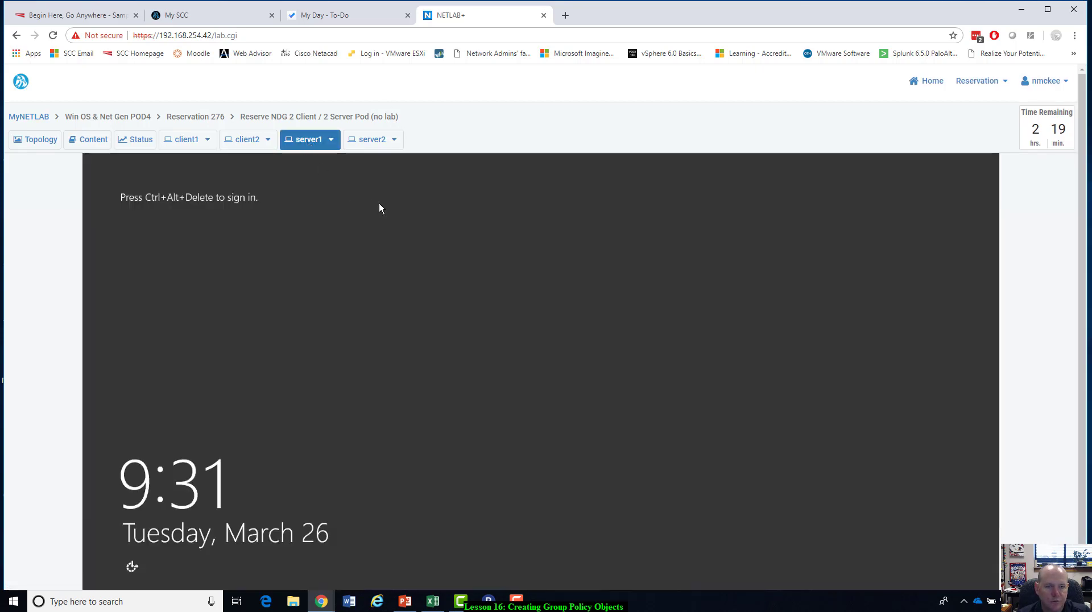
left_click(331, 140)
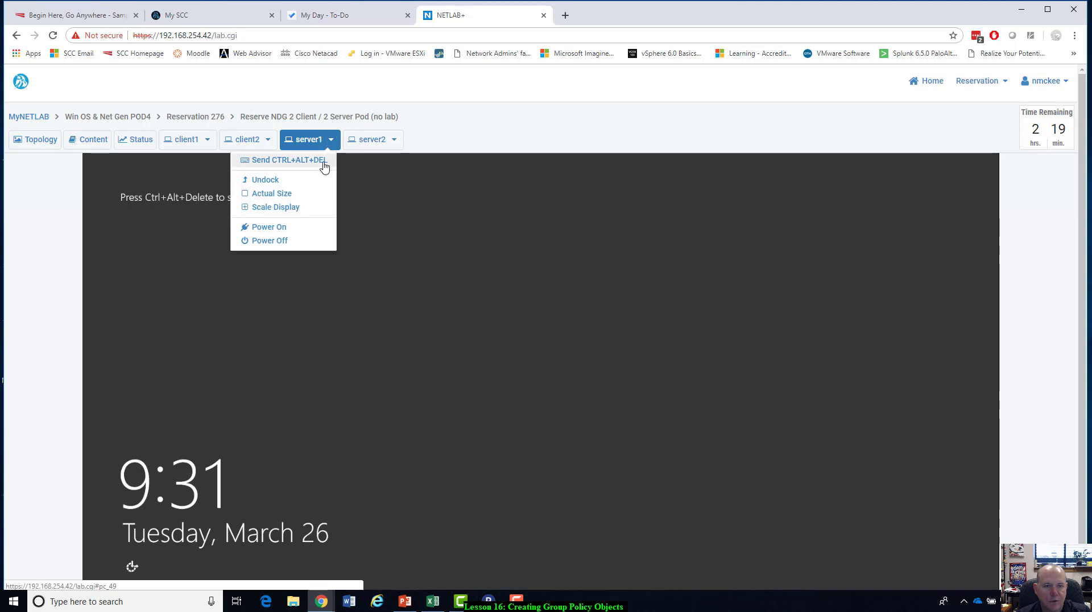
left_click(323, 161)
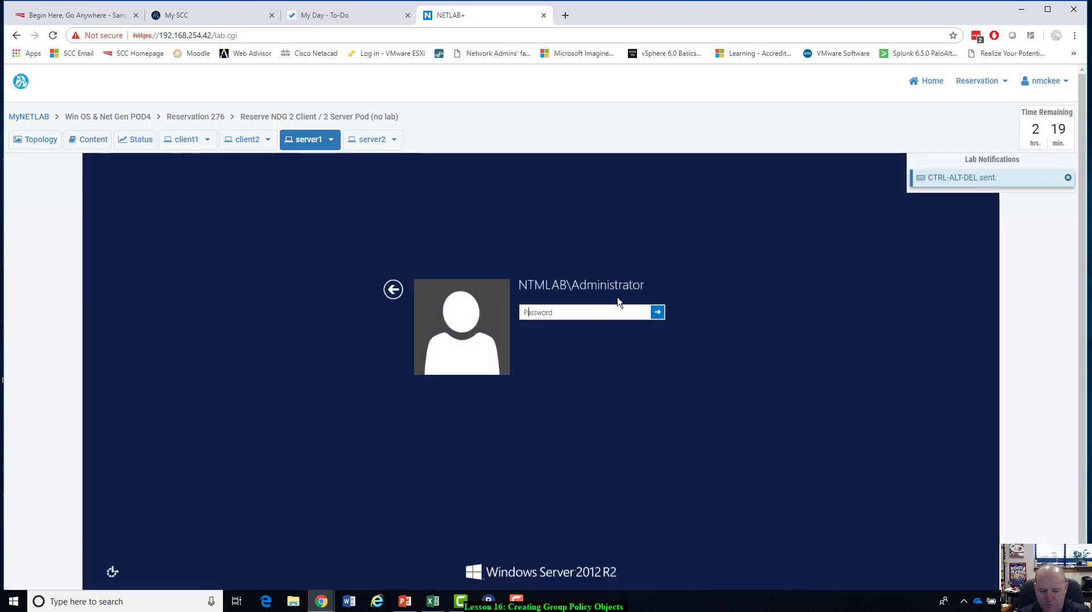
type("Train1ng$Pwd")
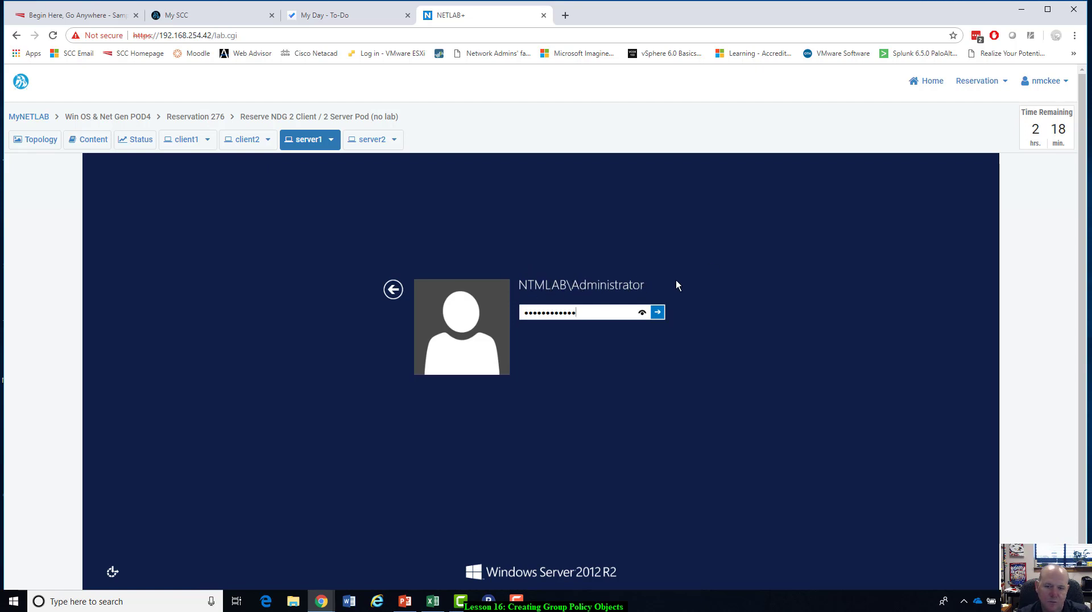
left_click(658, 311)
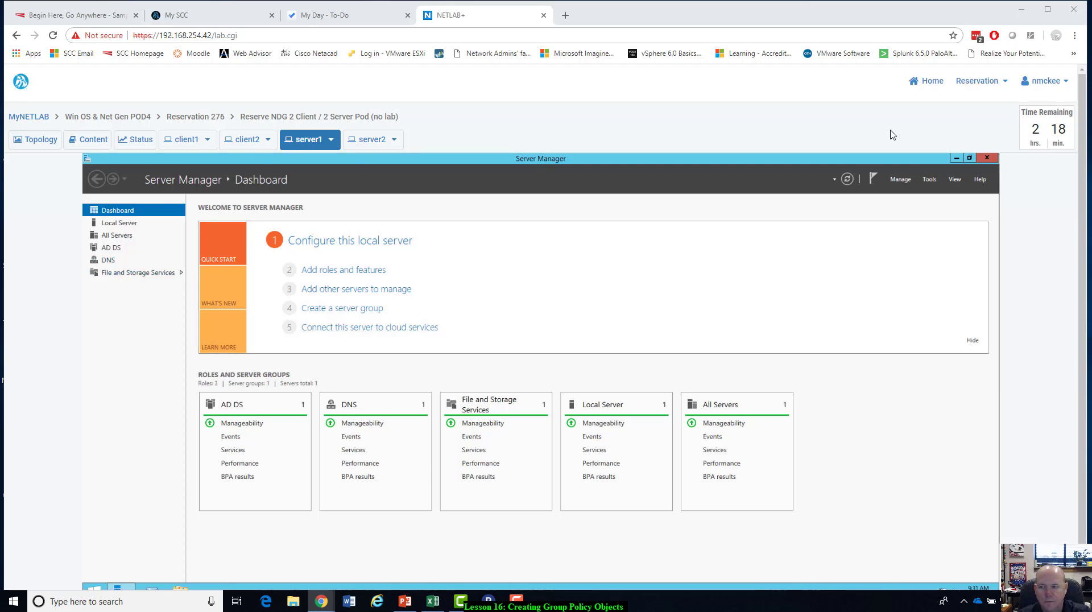
Move the restored Server Manager window aside and launch the management console from PowerShell with the mmc command.
left_click(971, 159)
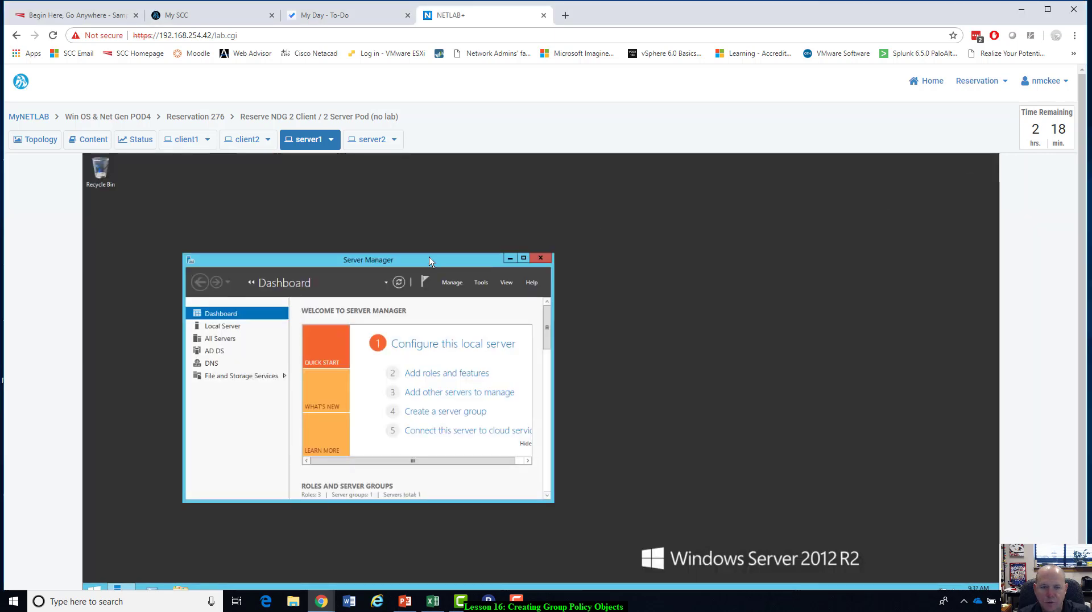
left_click_drag(429, 257, 665, 247)
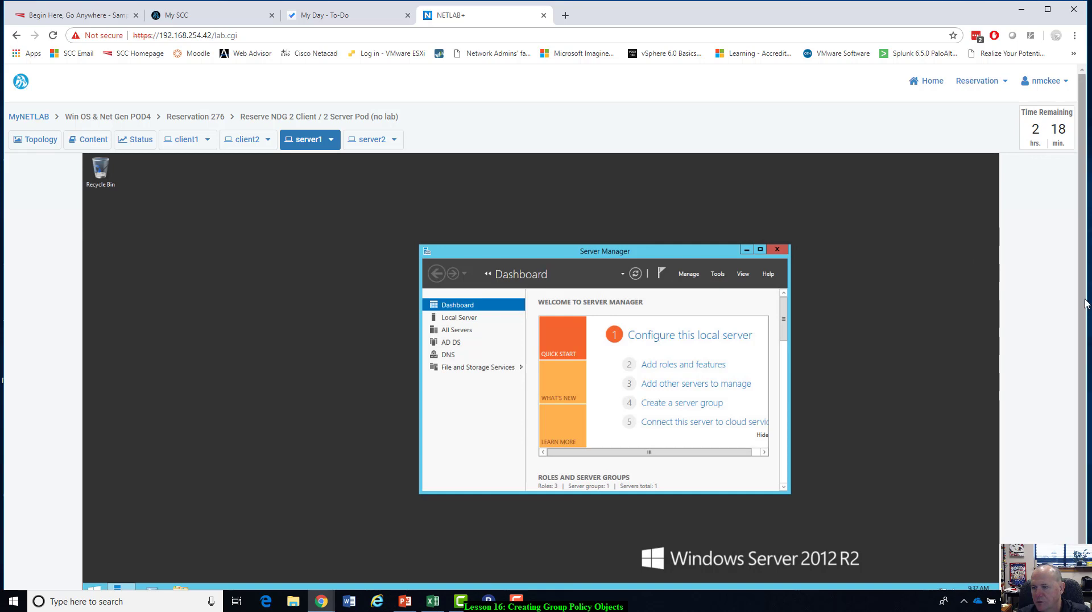
scroll(1085, 301, "down", 1)
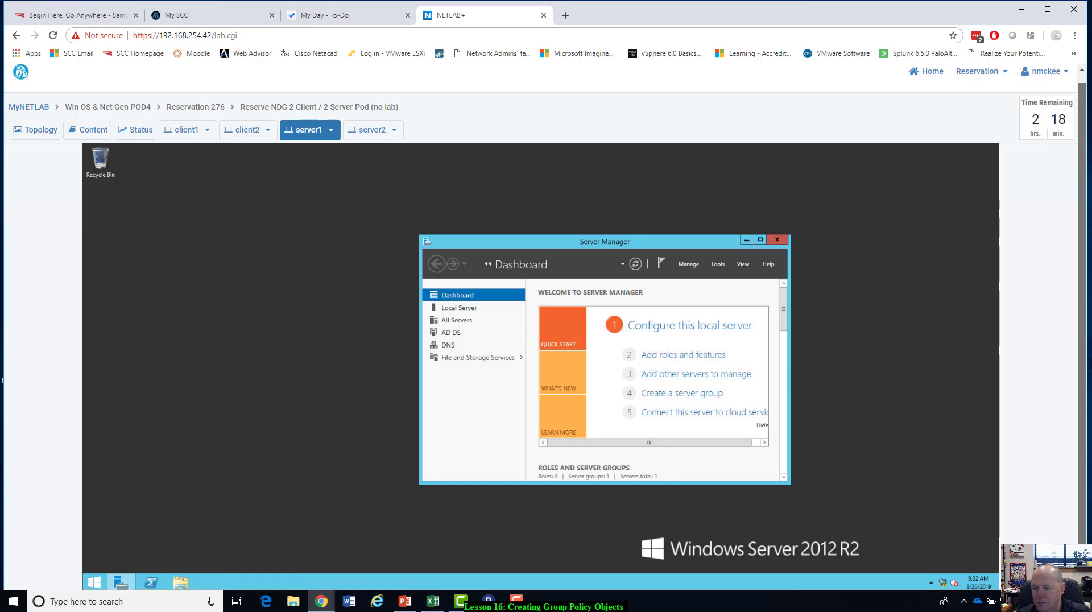
left_click(152, 583)
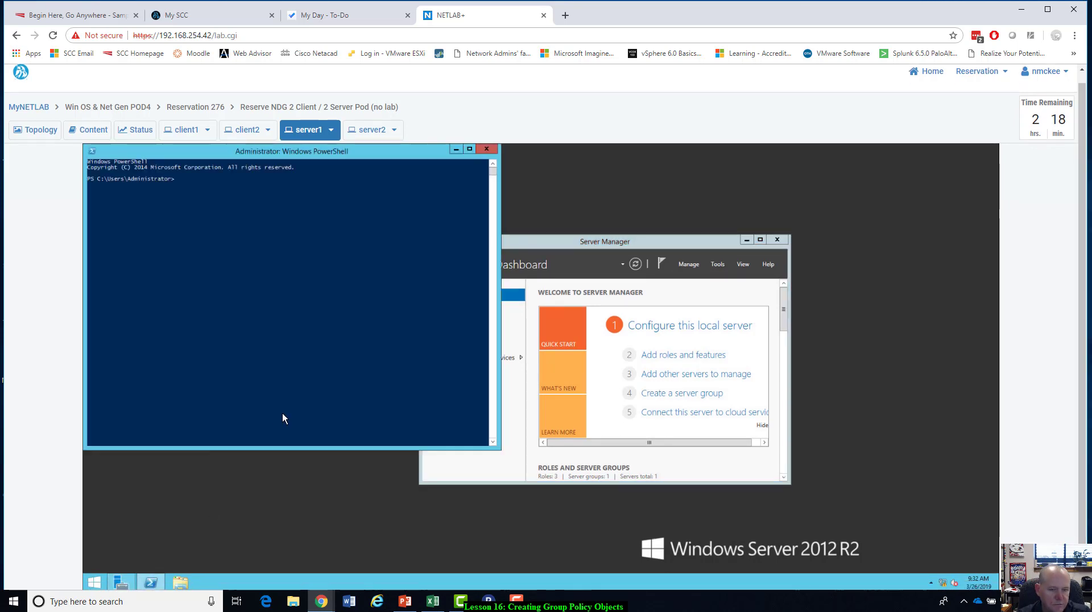
left_click_drag(363, 152, 565, 151)
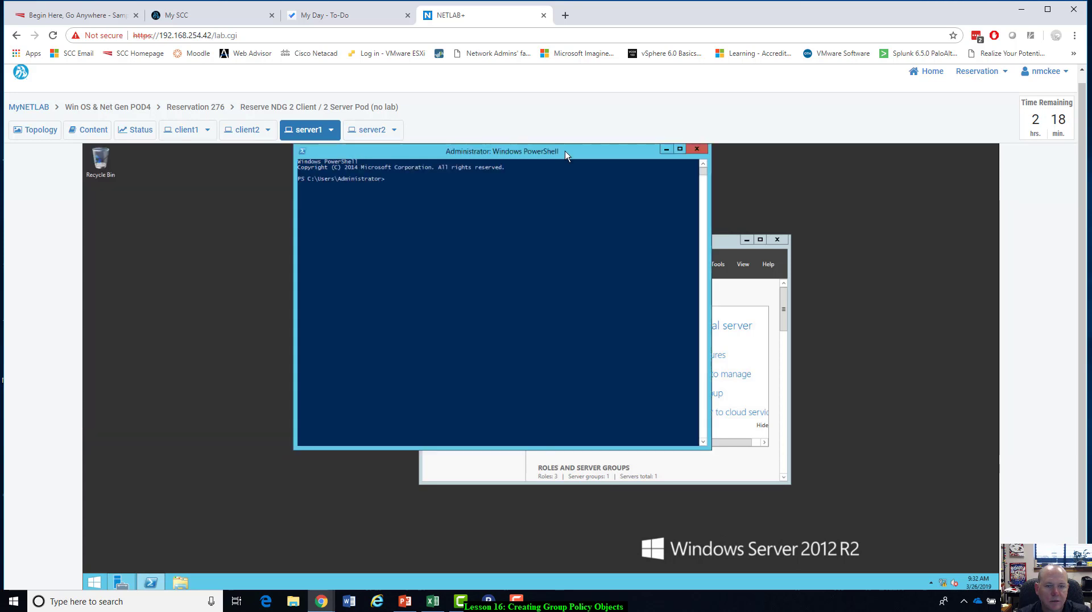
left_click(397, 207)
type("mmc")
key("Return")
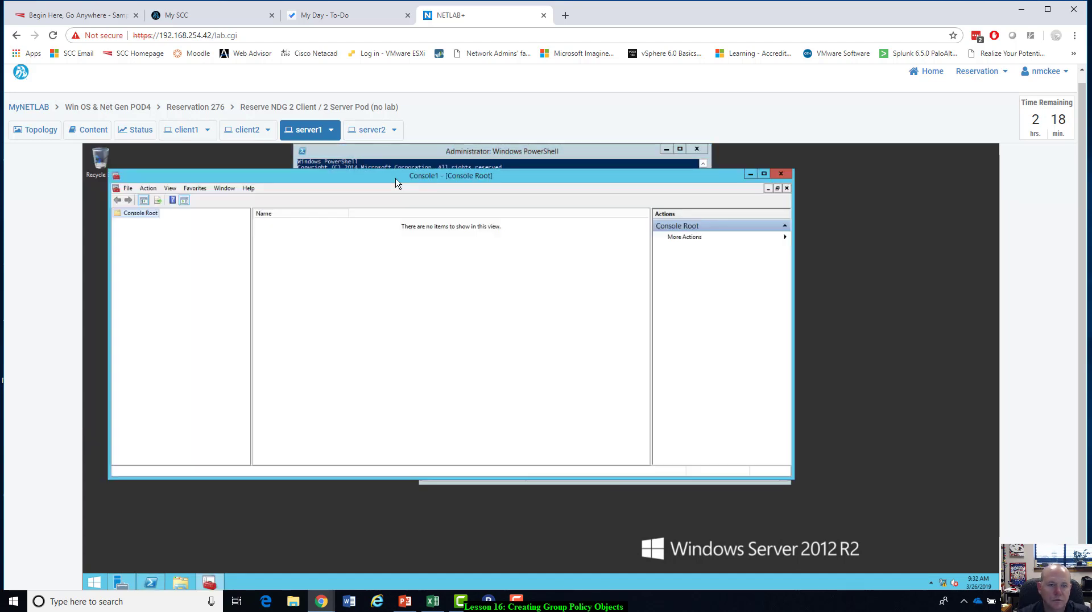
Save the empty management console to the desktop under the name ntmConsole.
left_click(128, 189)
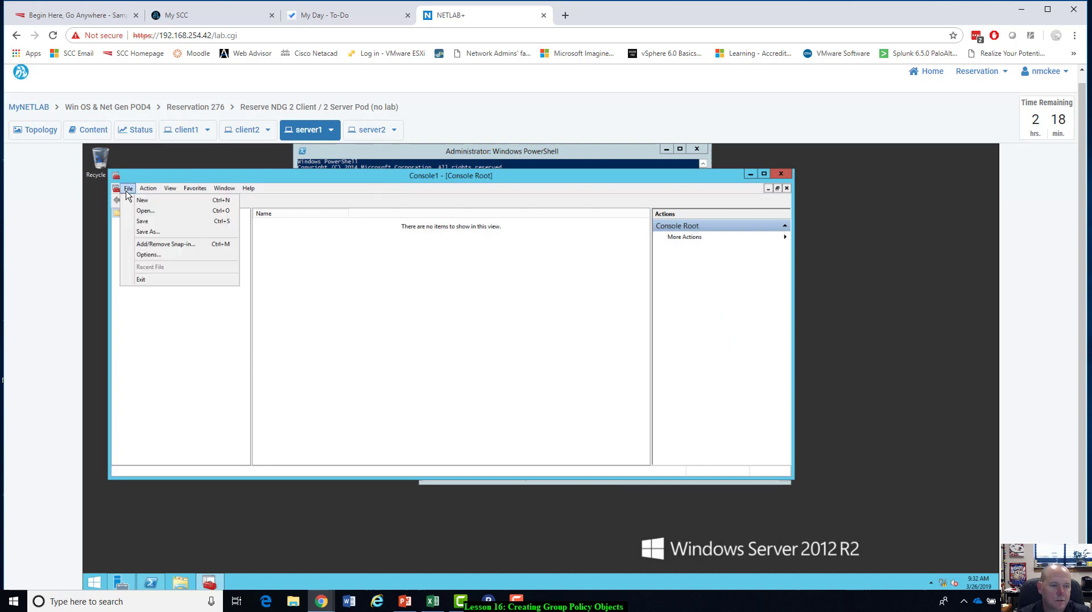
left_click(147, 232)
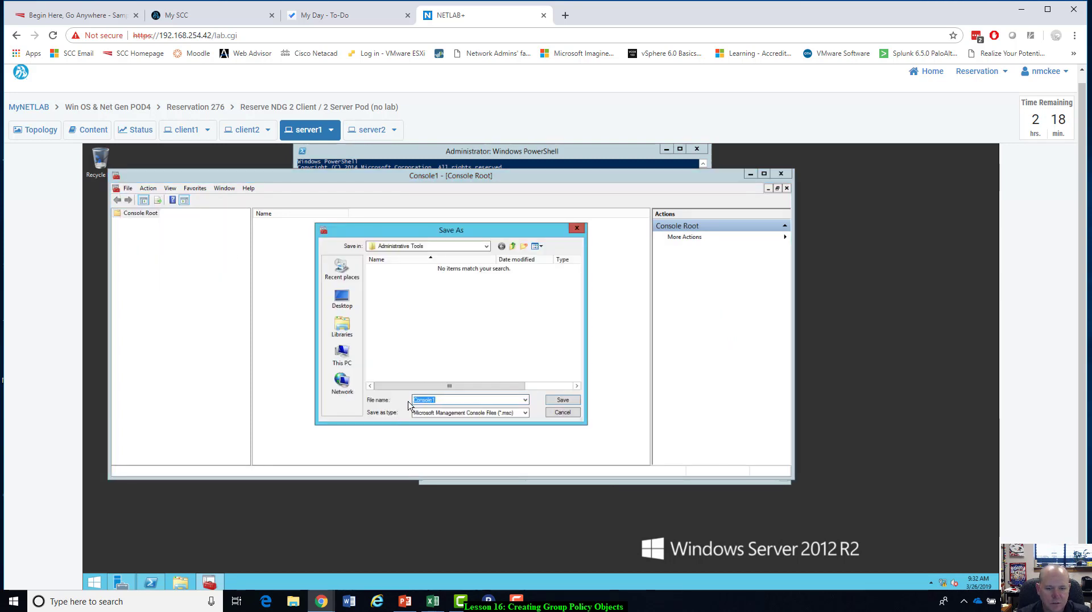
left_click(415, 401)
type("nm")
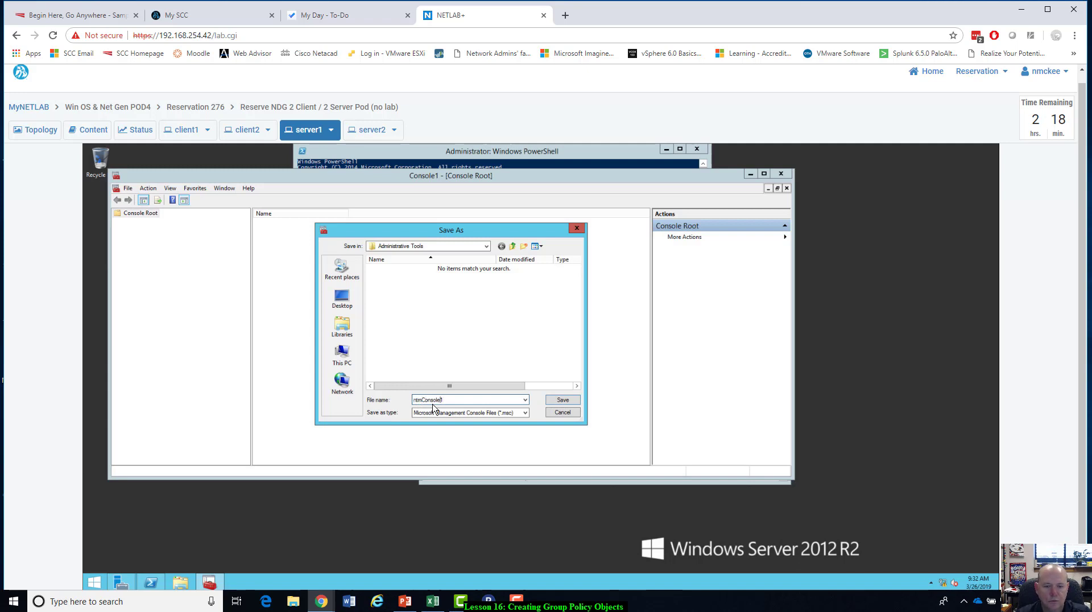
left_click(342, 296)
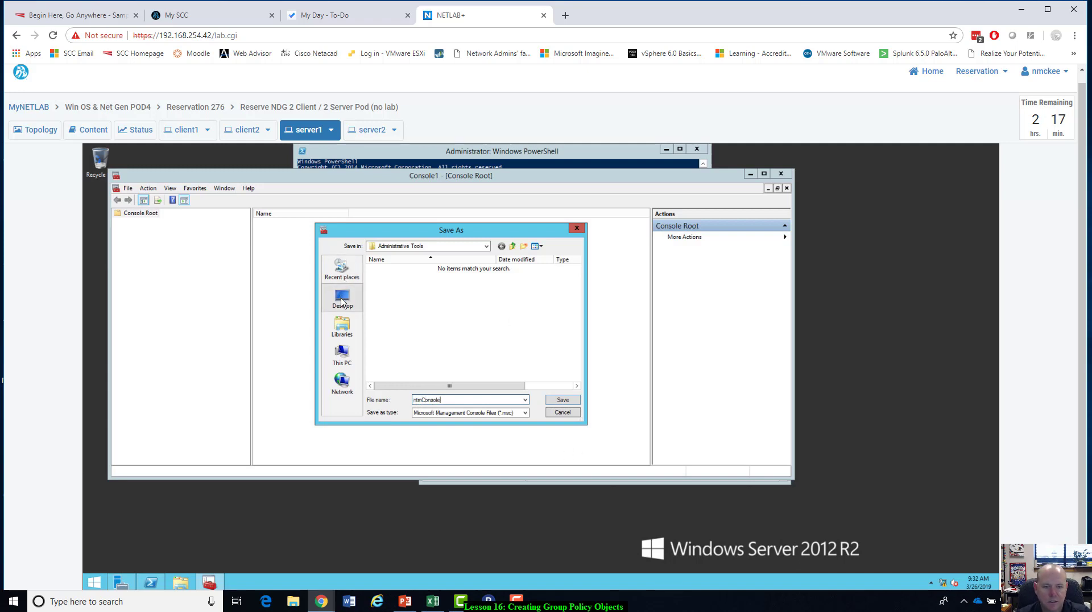
left_click(562, 401)
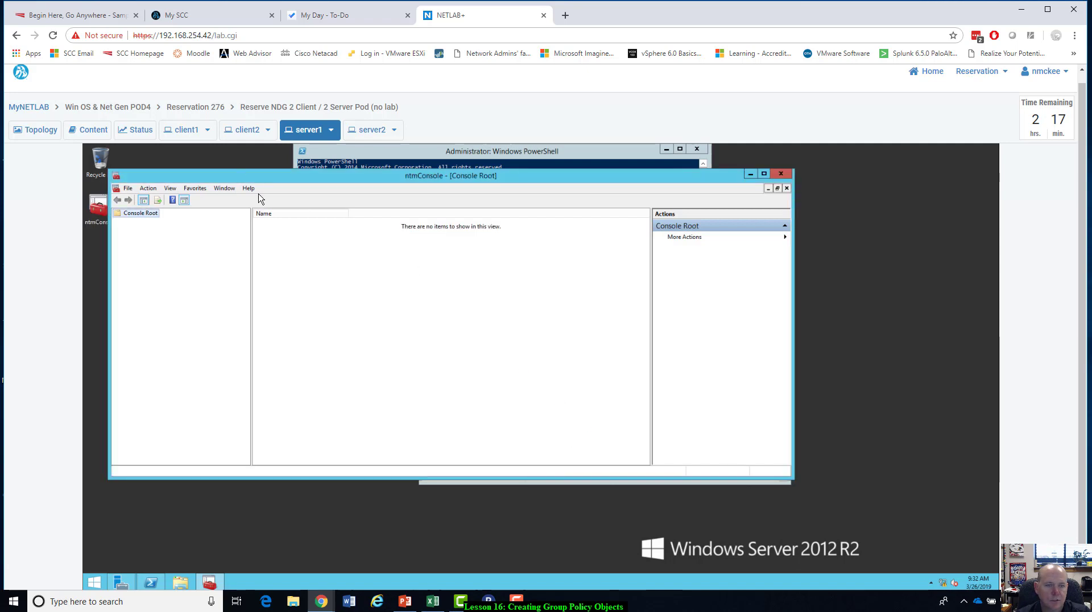
Open the snap-in selection for ntmConsole and add the Active Directory Users and Computers snap-in.
left_click_drag(260, 181, 385, 207)
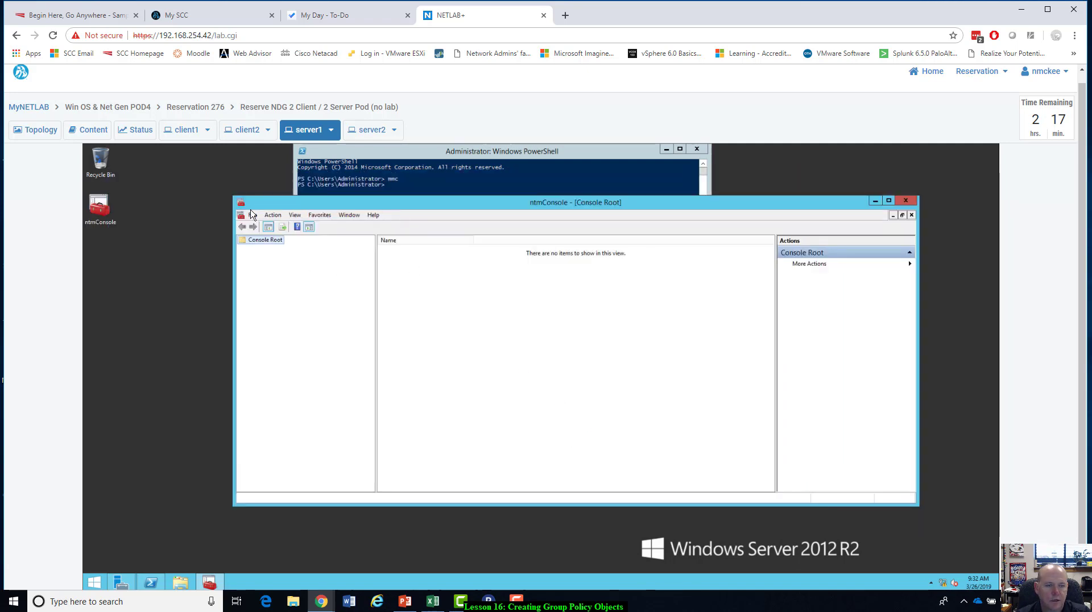
left_click(252, 216)
left_click(293, 275)
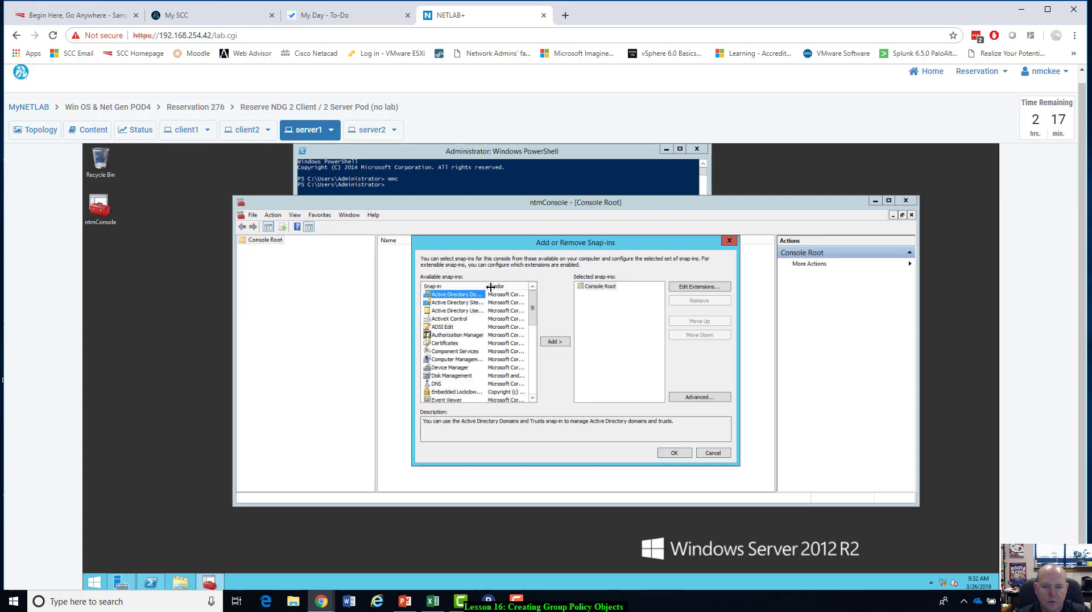
left_click_drag(490, 287, 517, 291)
left_click(488, 311)
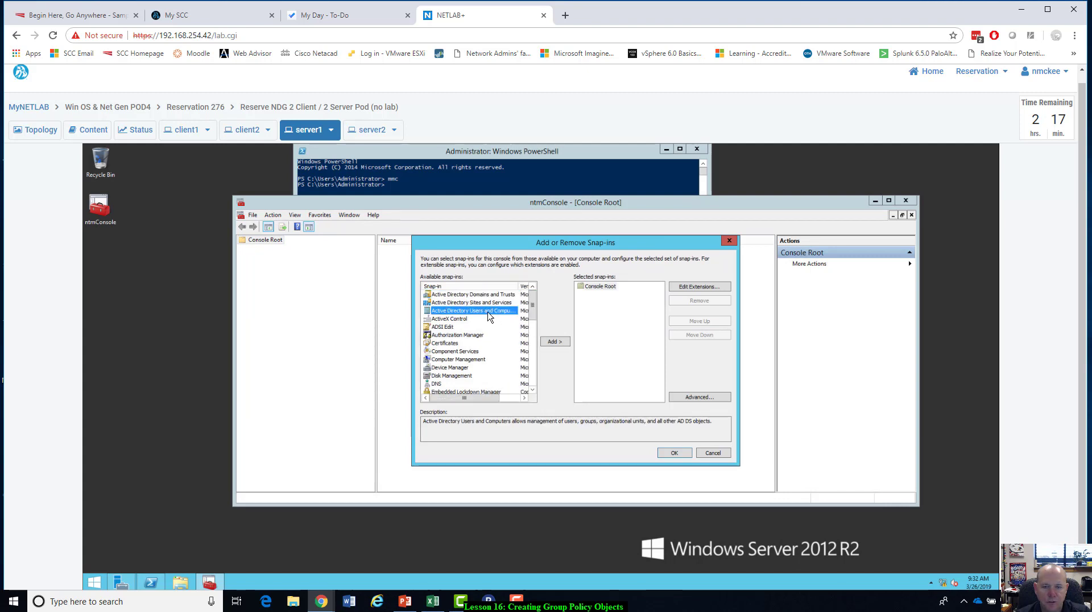
left_click(556, 342)
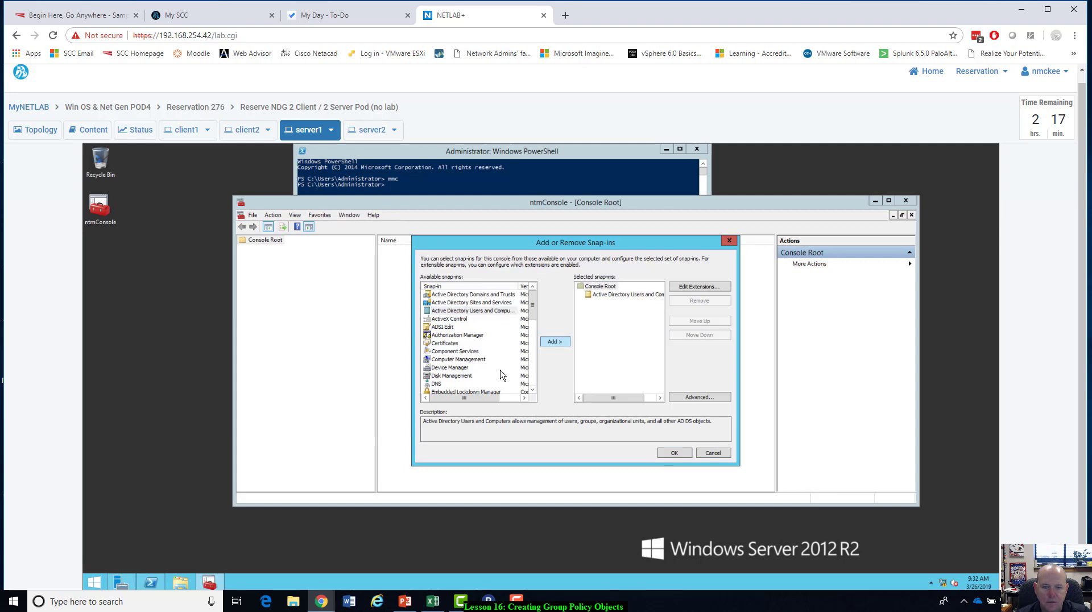
Add the Group Policy Management snap-in to ntmConsole and confirm the snap-in selection.
left_click(534, 383)
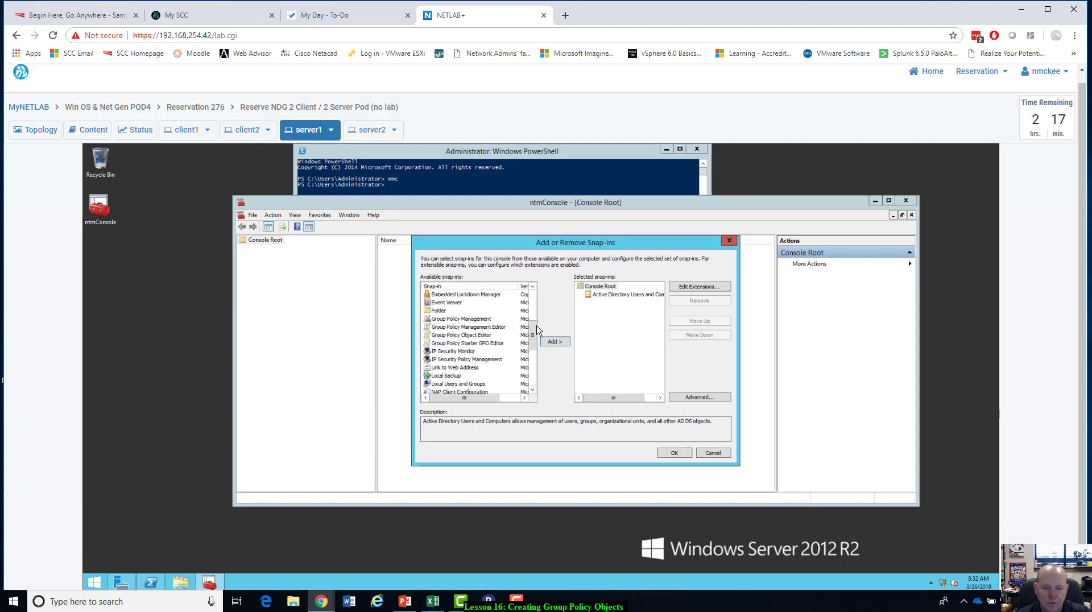
left_click_drag(533, 340, 533, 344)
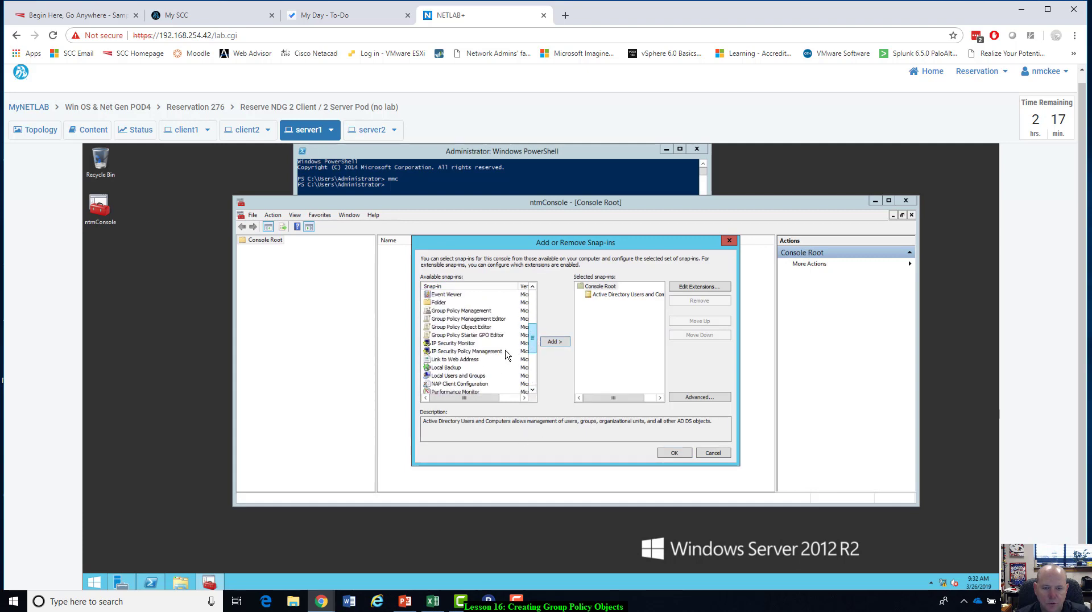
left_click(461, 311)
left_click(555, 341)
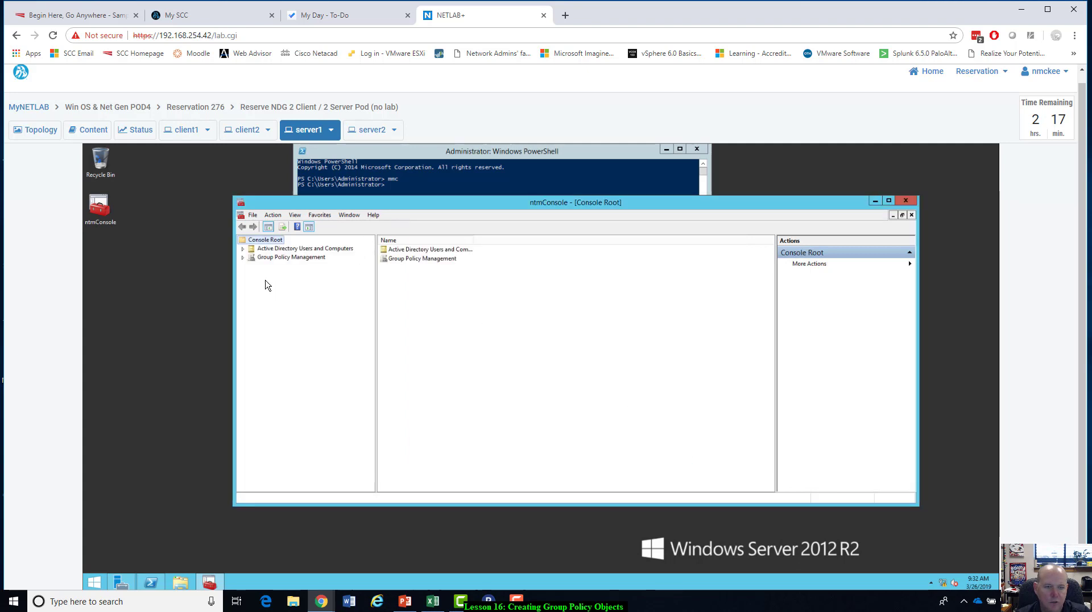
Expand the console tree to the contents of ntmlab.local under both Active Directory Users and Computers and Group Policy Management.
left_click(243, 249)
left_click(252, 266)
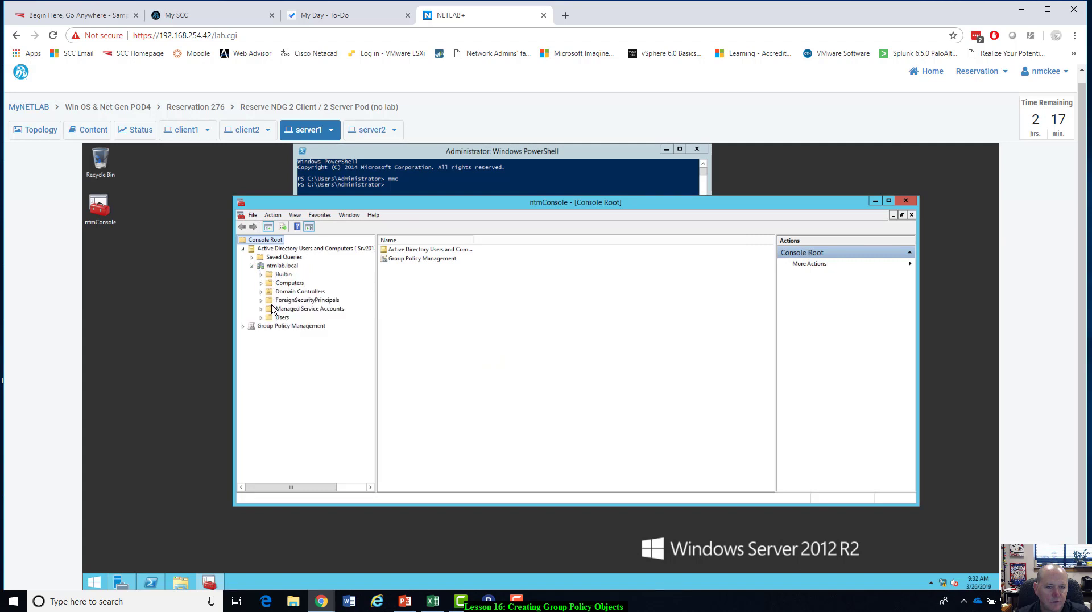
left_click(242, 325)
left_click(252, 334)
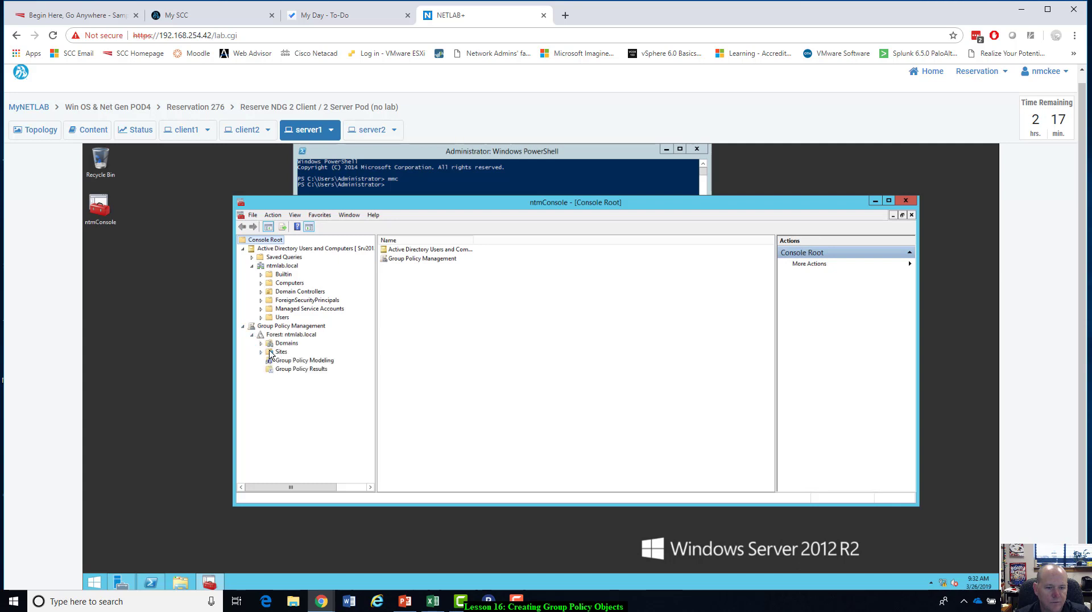
left_click(261, 343)
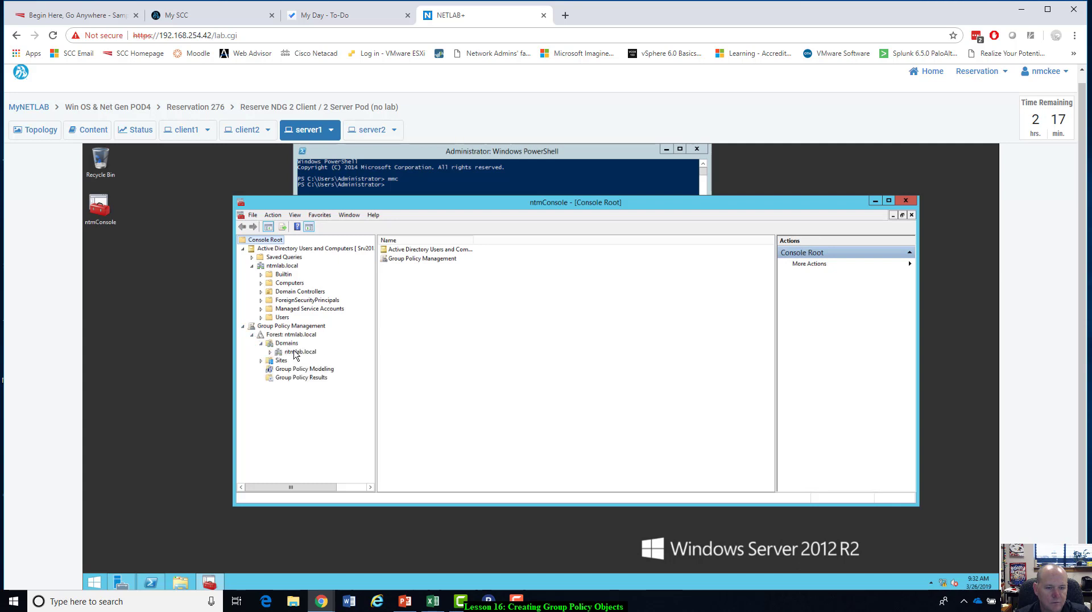
left_click(270, 352)
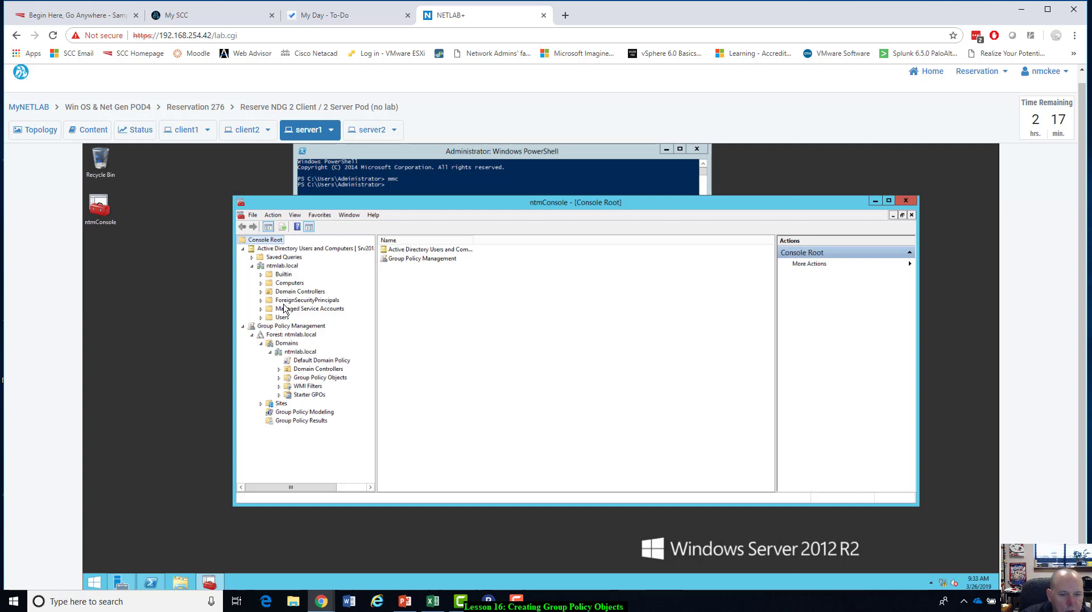
Create an organizational unit named ntmemployees in the ntmlab.local domain under Active Directory Users and Computers.
left_click(290, 266)
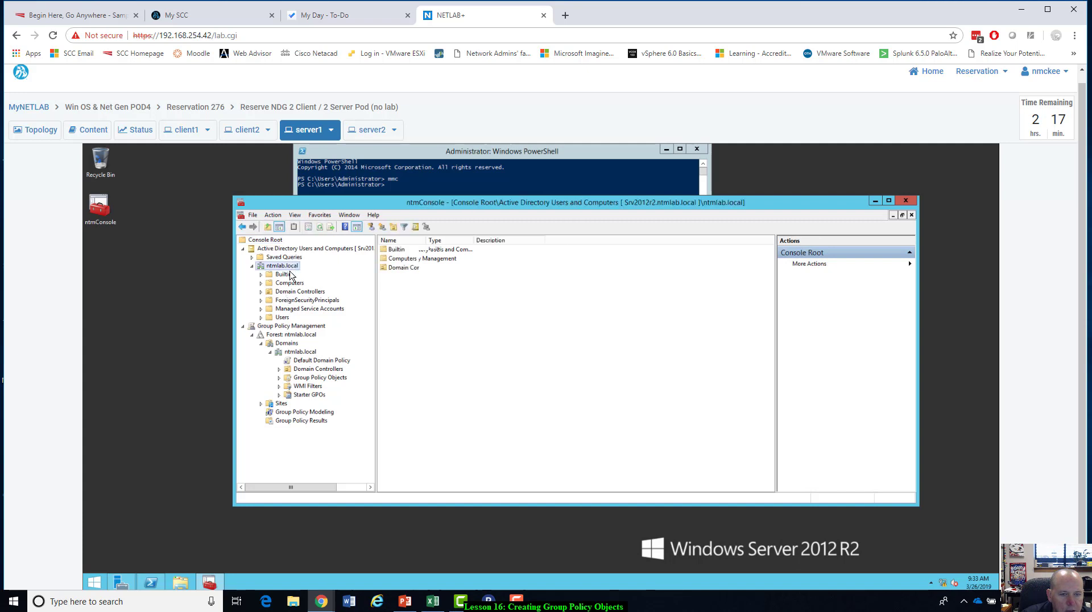
right_click(293, 270)
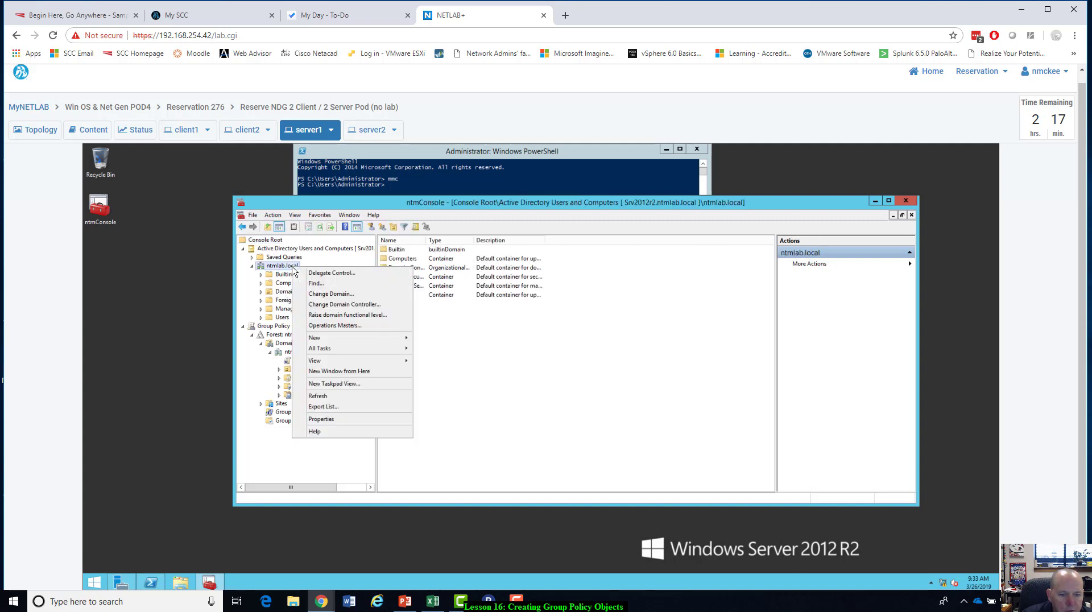
mouse_move(344, 339)
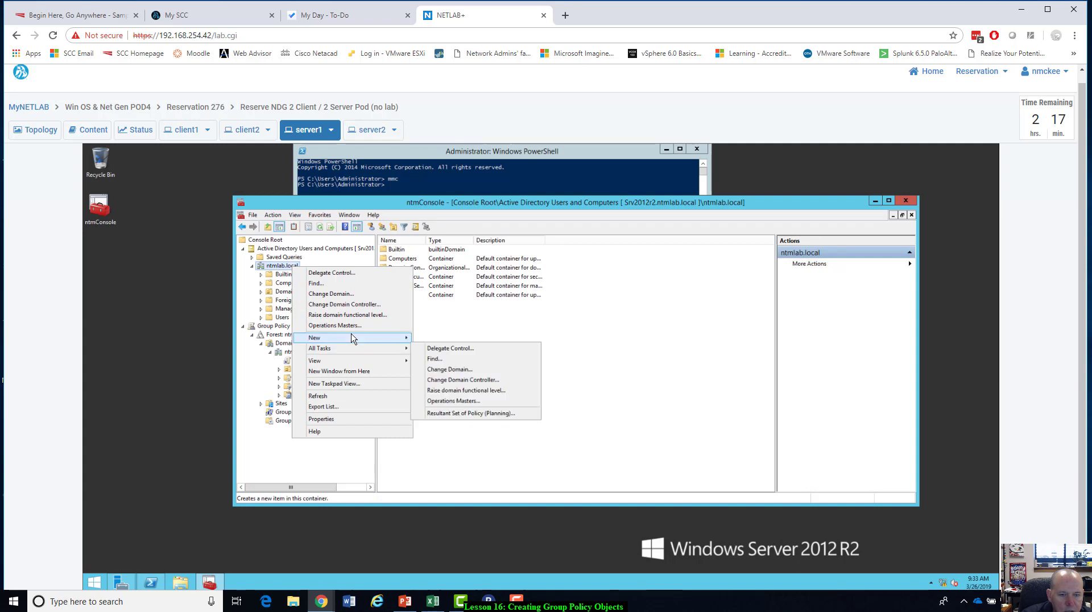
left_click(472, 401)
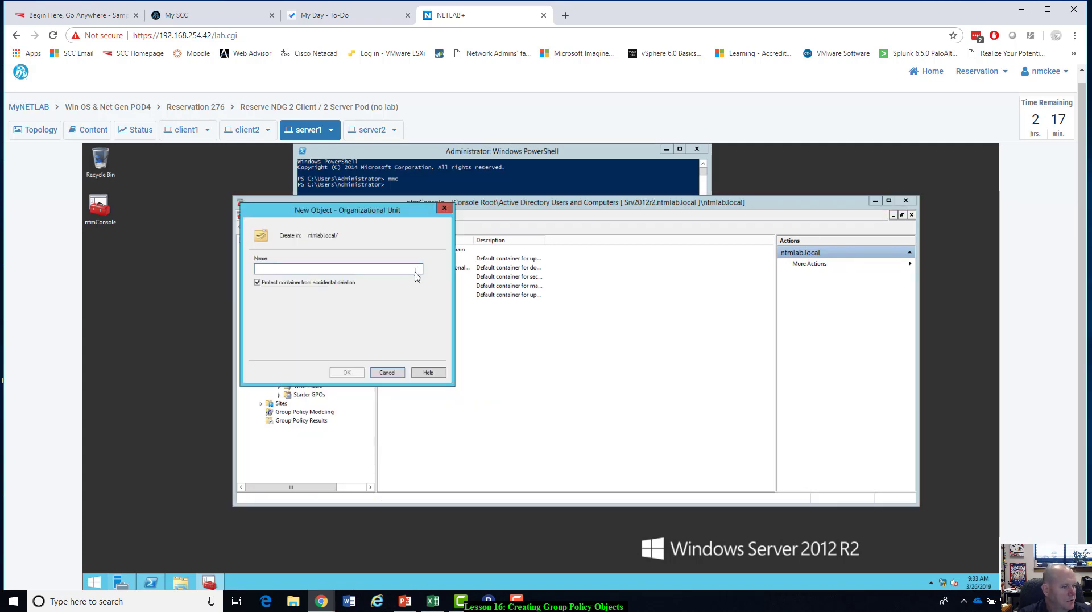
type("ntme")
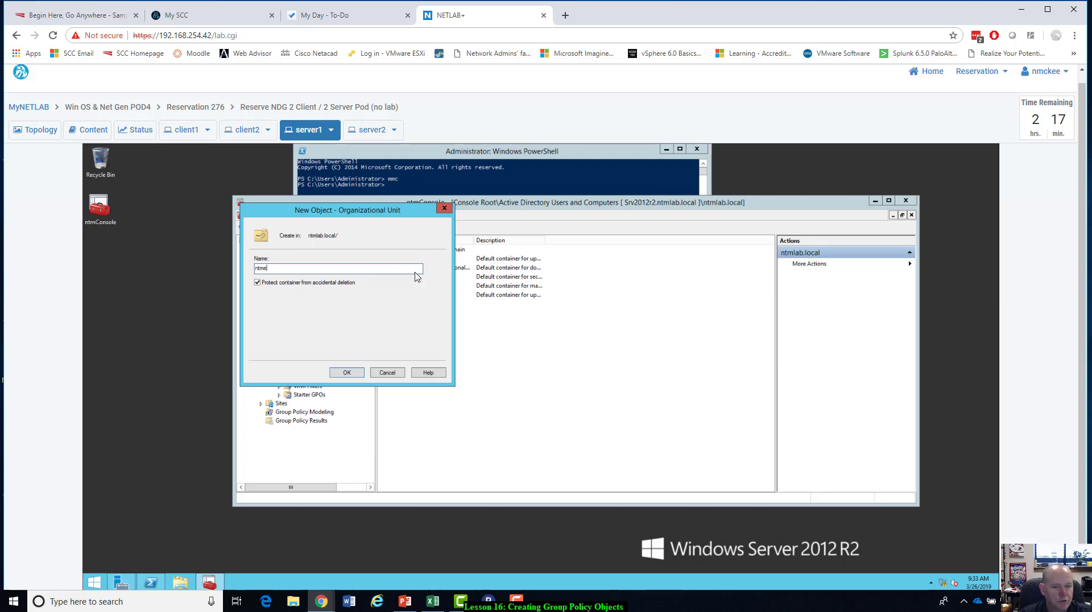
type("mployees")
left_click(347, 373)
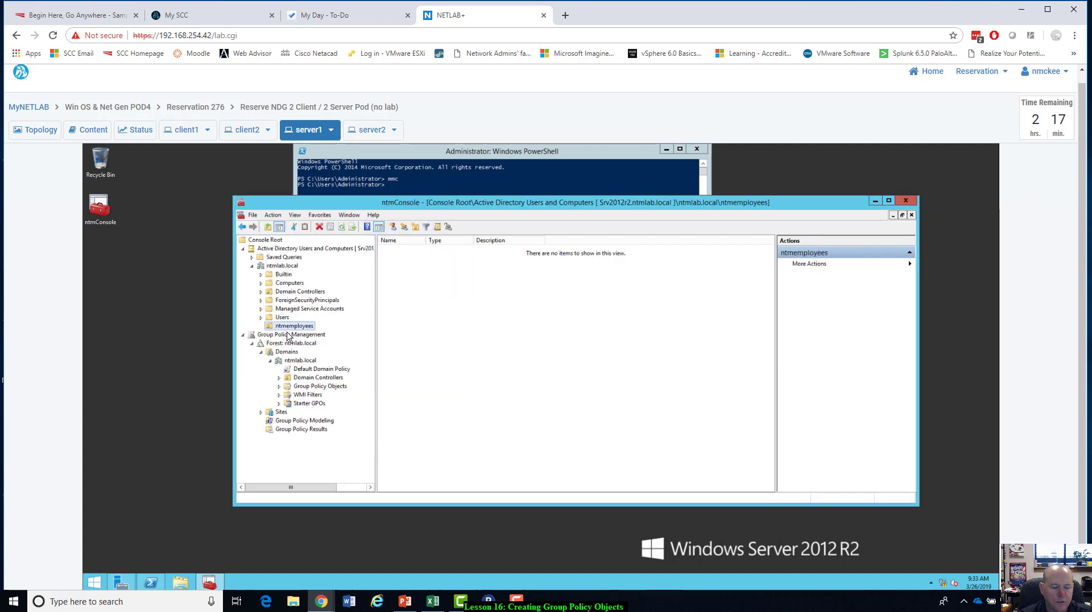
Create a security group named ntmremoteusers with Domain local scope inside the ntmemployees organizational unit.
left_click(492, 318)
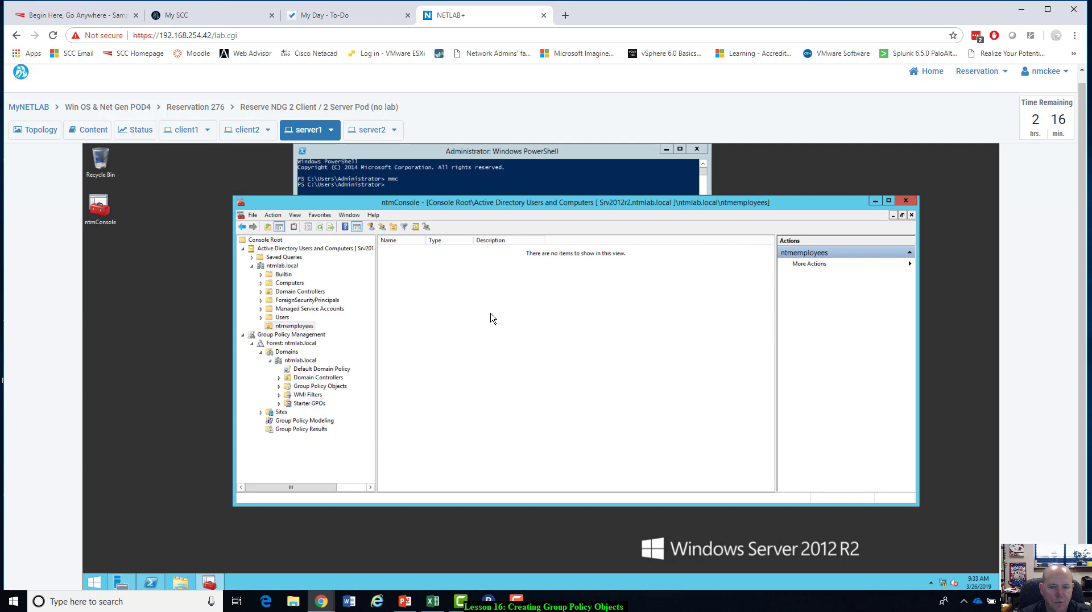
left_click(298, 326)
left_click(282, 318)
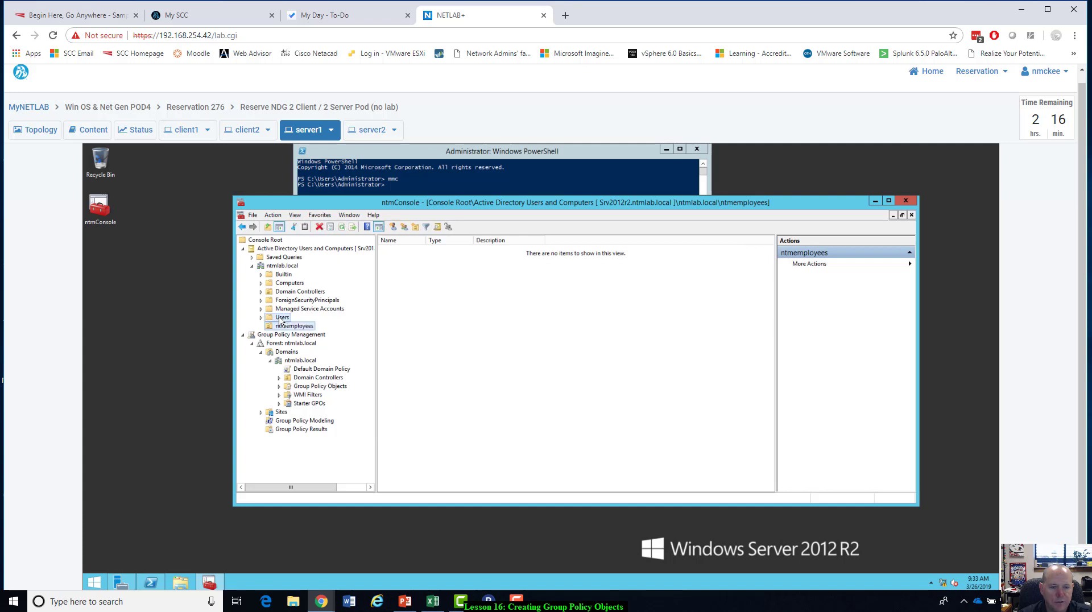
left_click(283, 327)
right_click(491, 276)
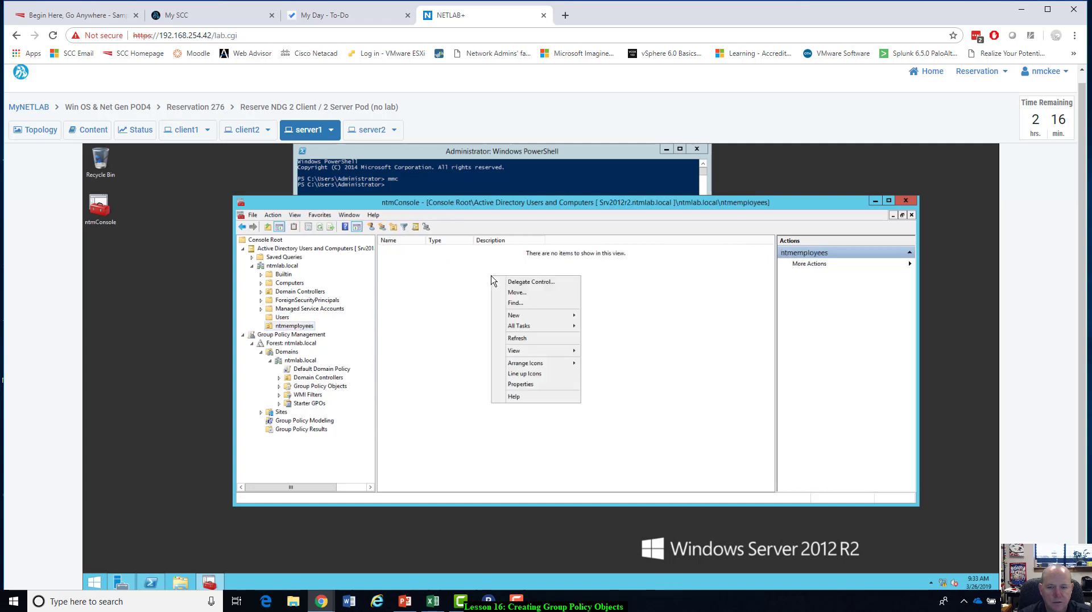
mouse_move(517, 317)
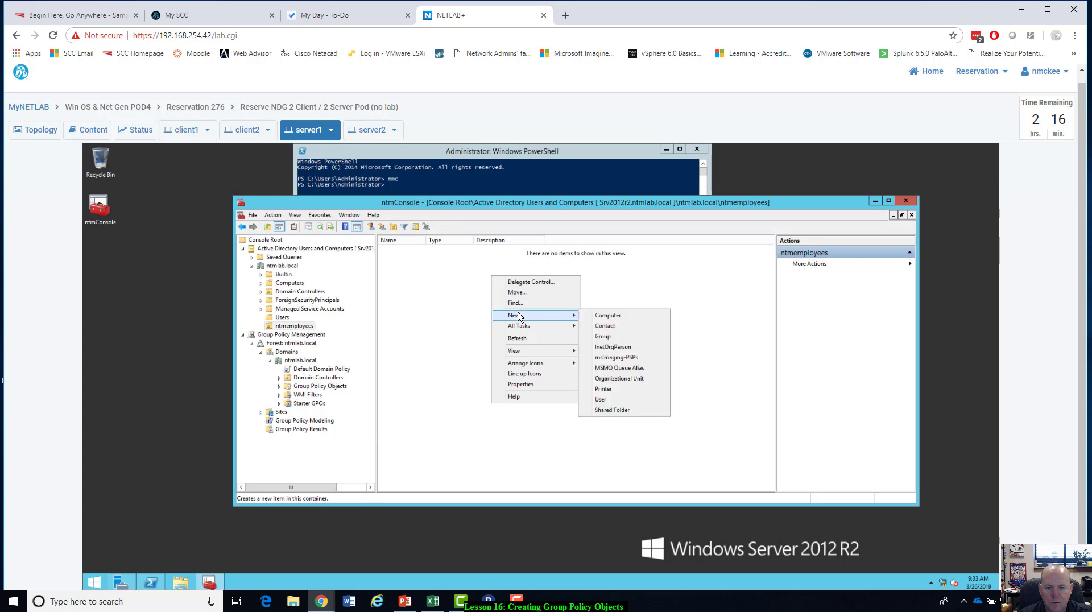
left_click(624, 342)
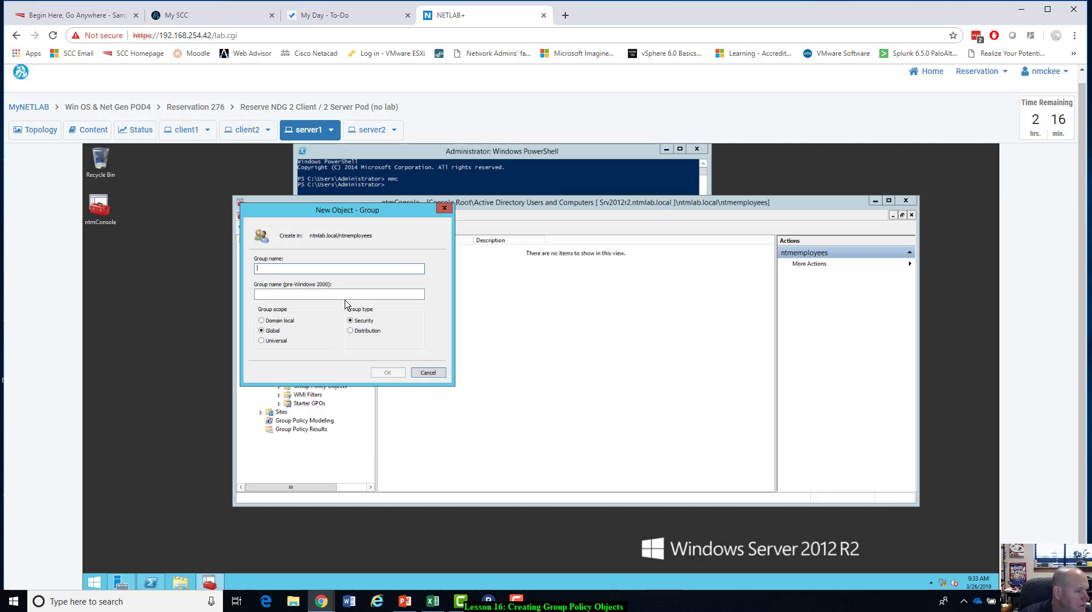
type("ntmremote")
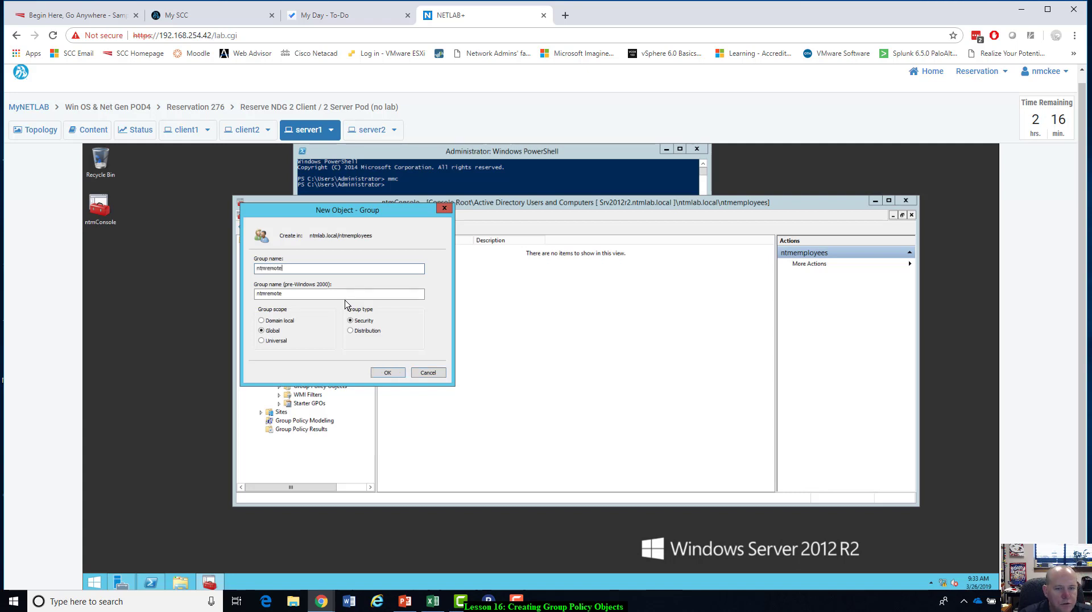
type("users")
left_click_drag(347, 209, 490, 233)
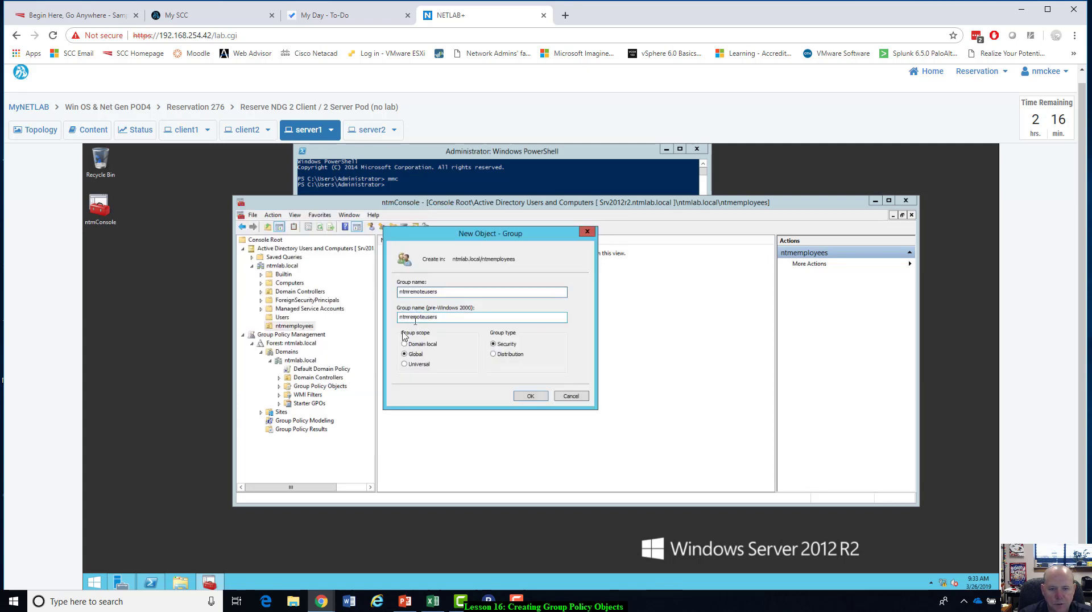
left_click(404, 344)
left_click(526, 400)
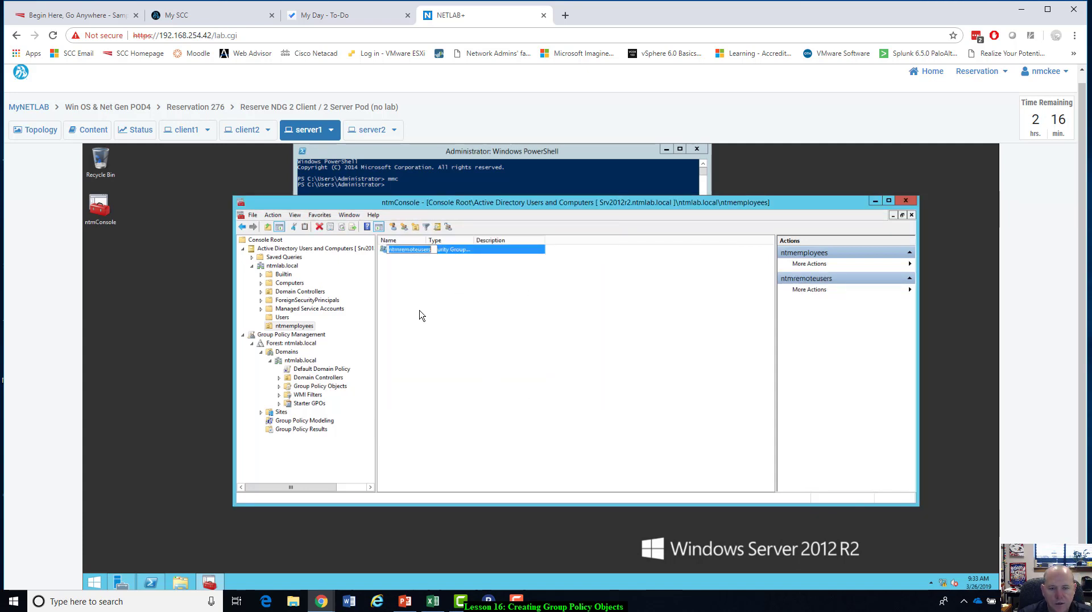
left_click(427, 290)
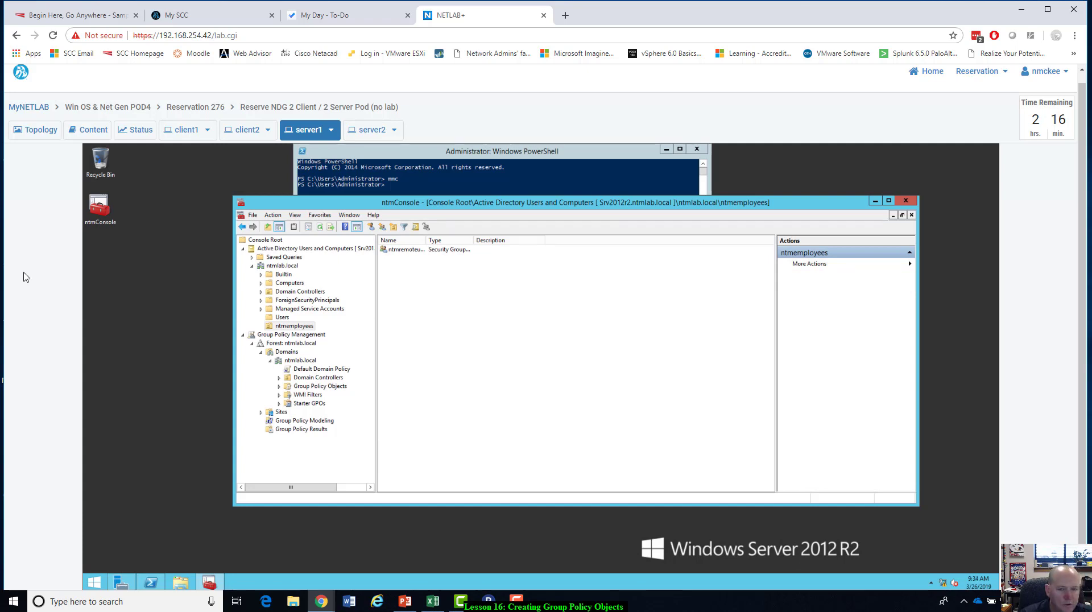
Start a new user in ntmemployees with first name test, last name user1 and logon name testuser1, and continue to the password settings.
right_click(418, 278)
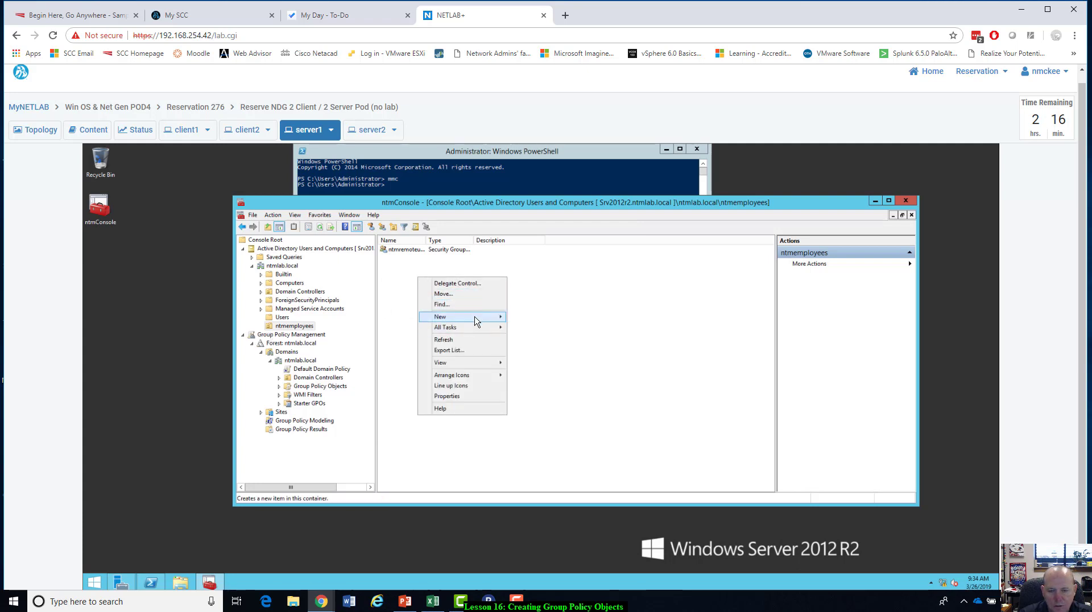
mouse_move(478, 317)
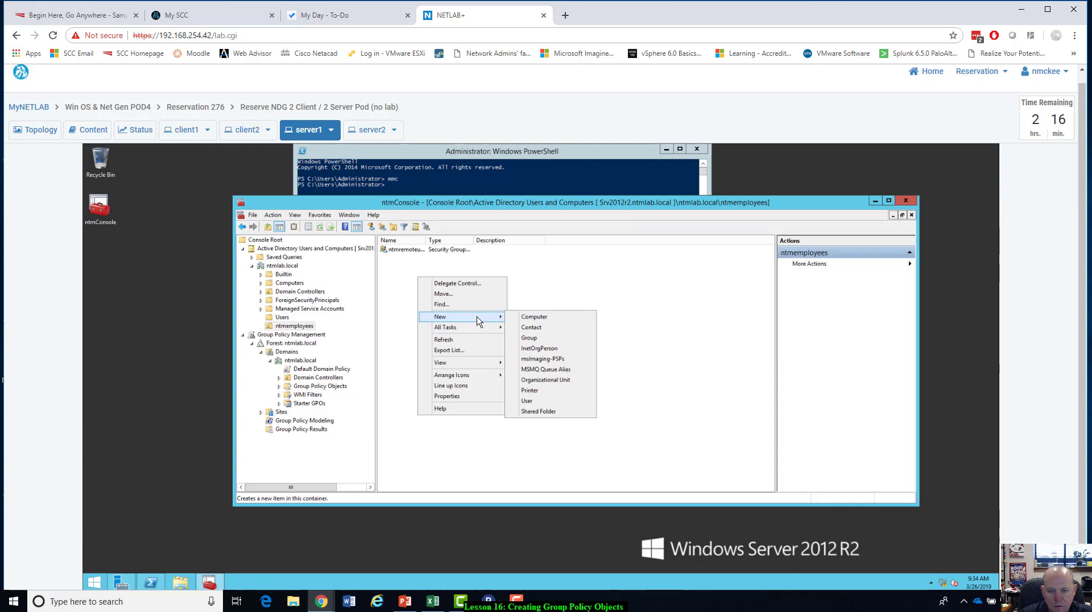
left_click(528, 401)
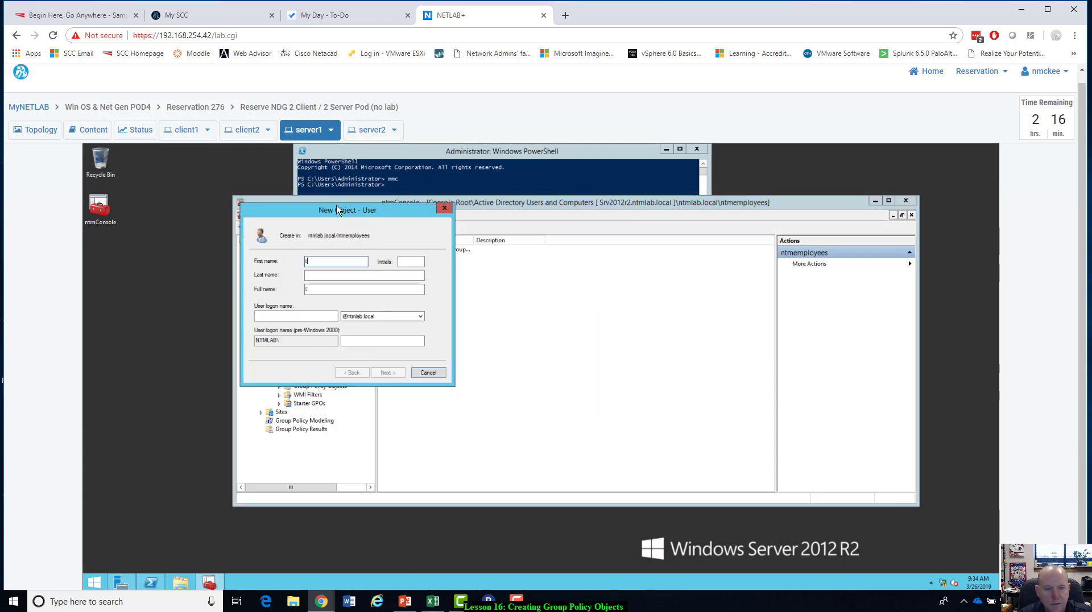
type("test")
key("Tab")
type("user1")
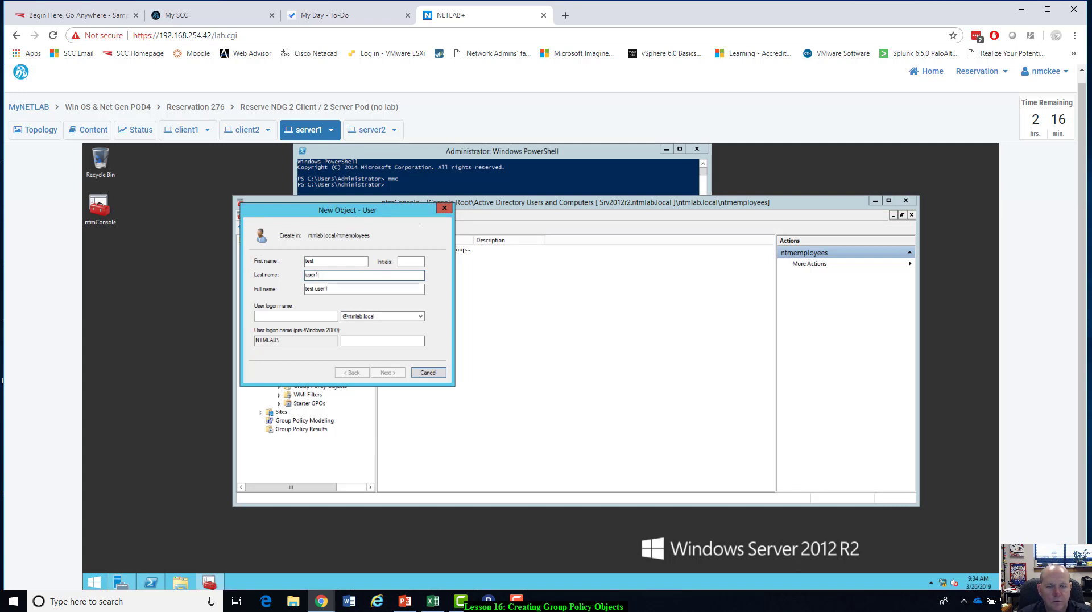
left_click(481, 349)
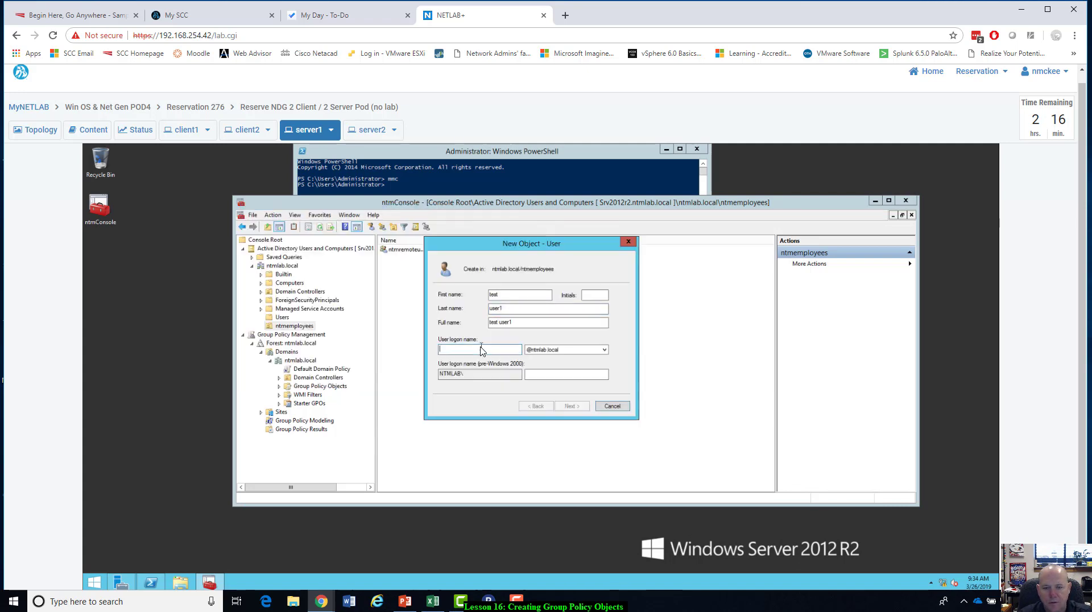
type("testuser1")
left_click(573, 407)
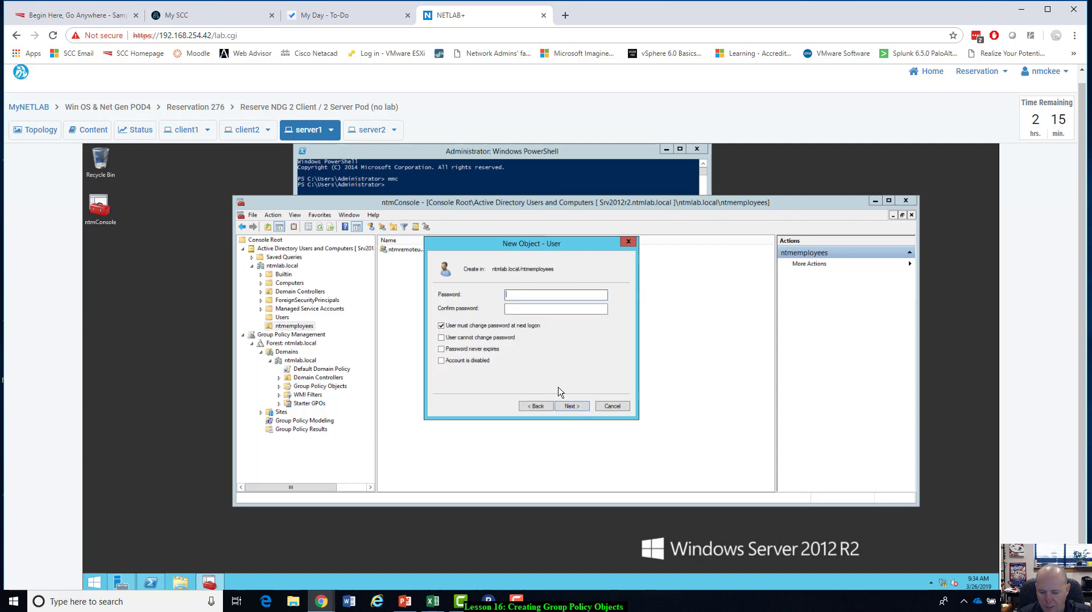
Enter and confirm the account password, turn off the forced change at next logon, make the password never expire, and continue to the summary.
type("••••••••")
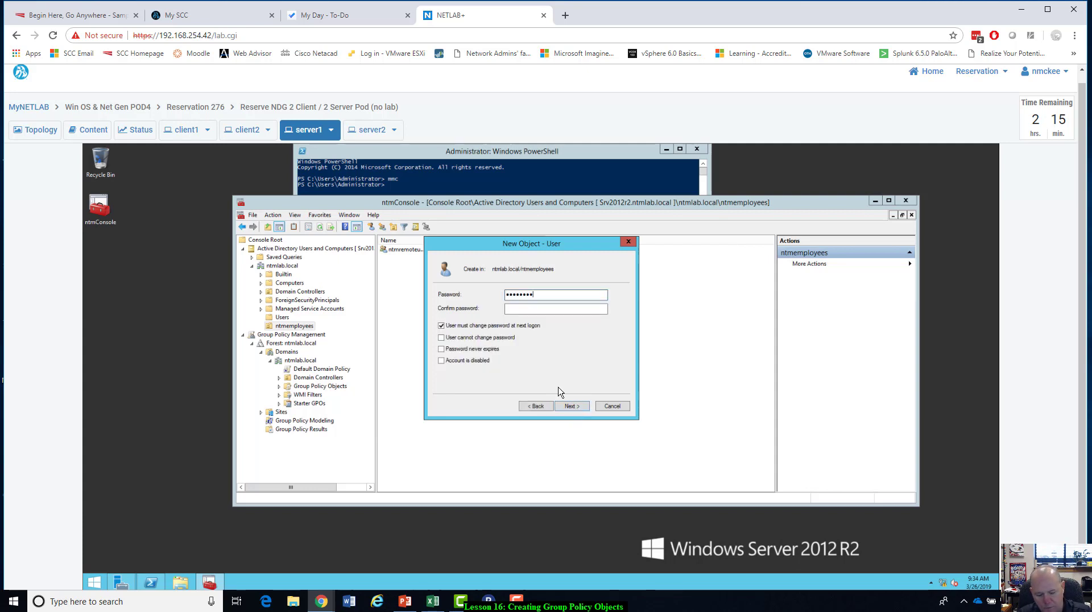
type("•••")
key("Tab")
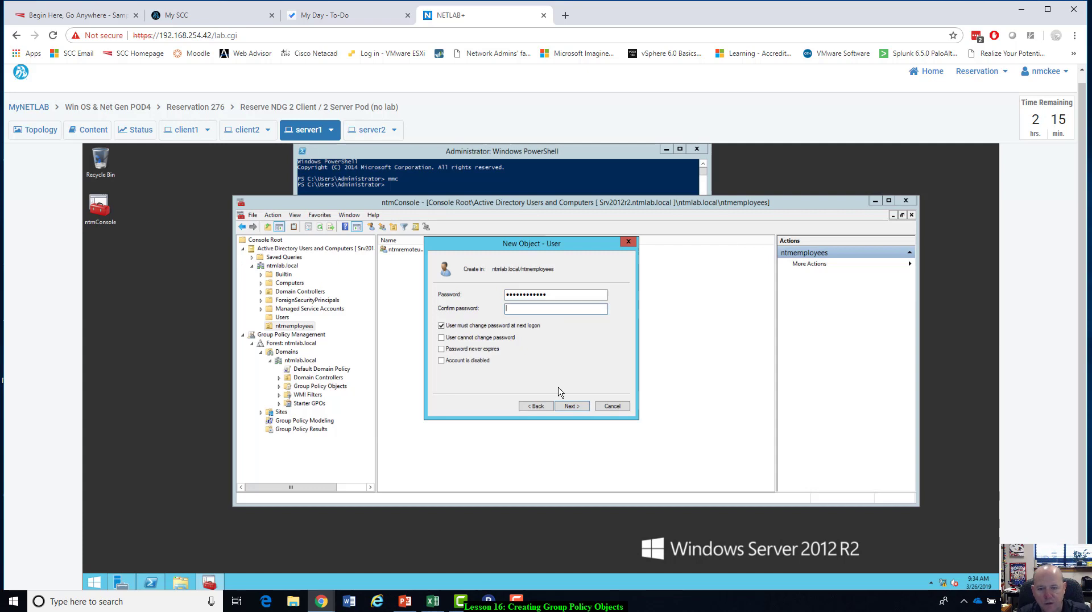
type("•••••••")
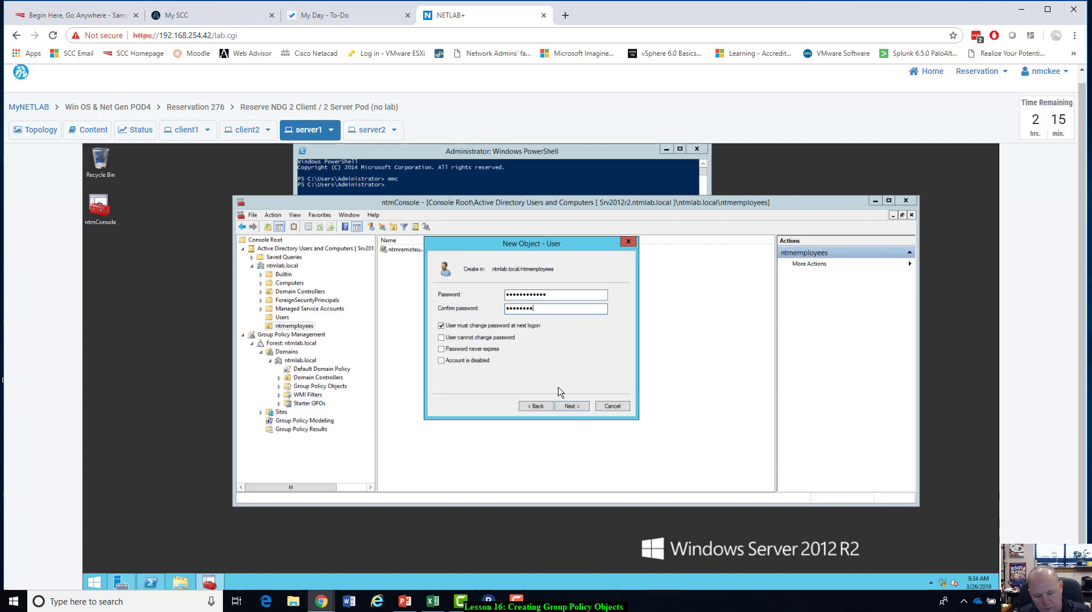
type("••••")
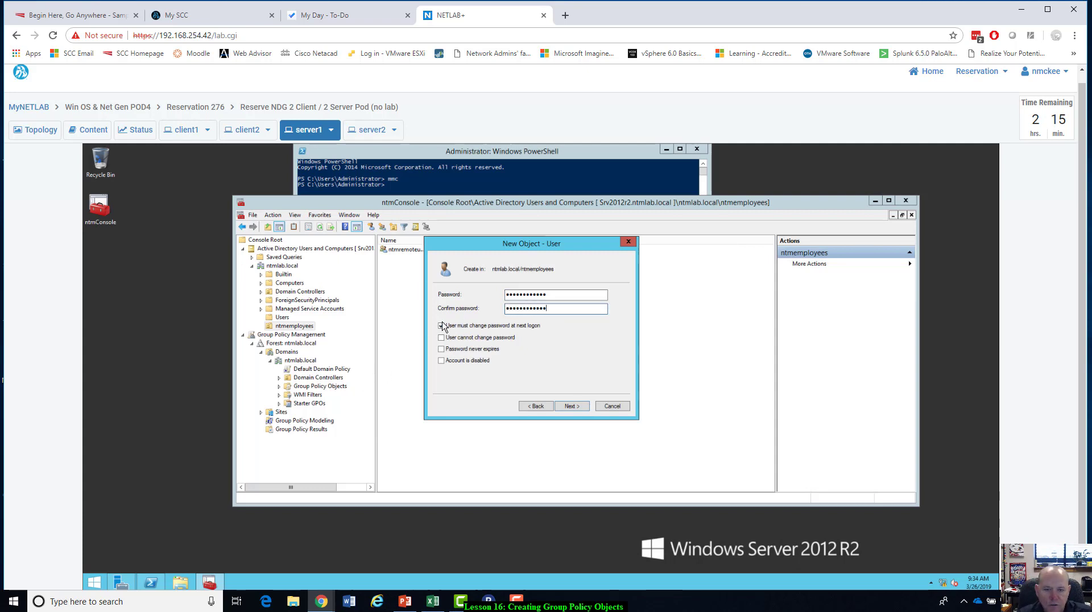
left_click(447, 328)
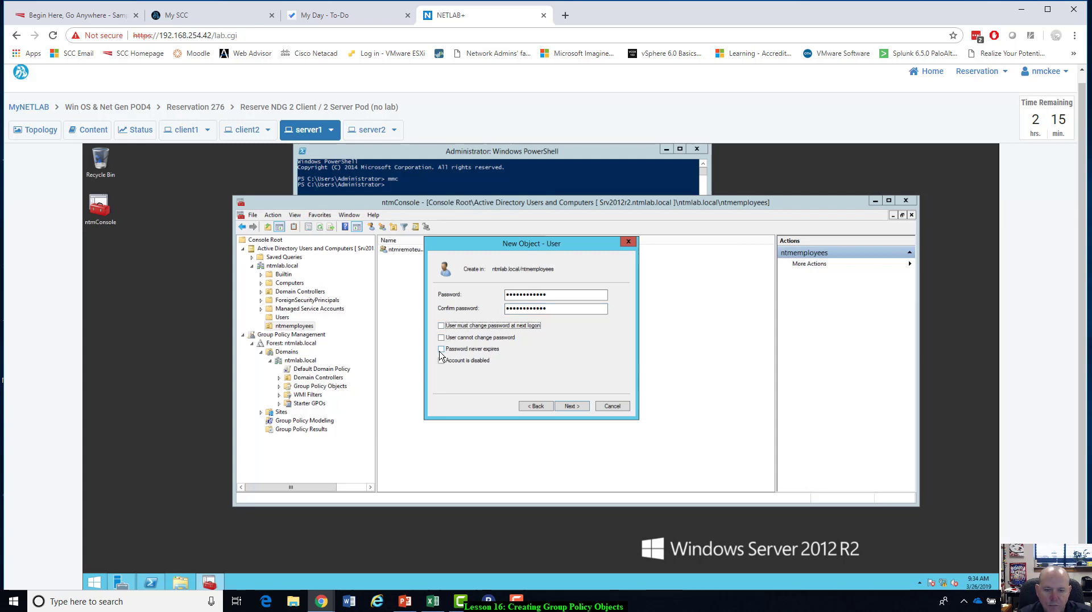
left_click(442, 349)
left_click(567, 406)
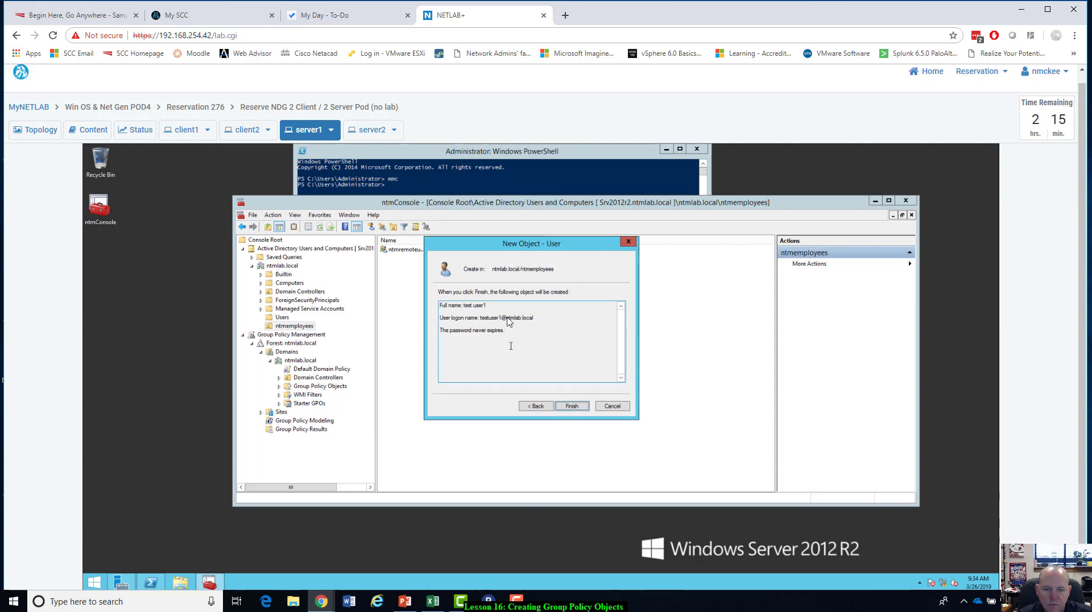
Finish creating the test user and add testuser1 as a member of the ntmremoteusers group.
left_click(572, 405)
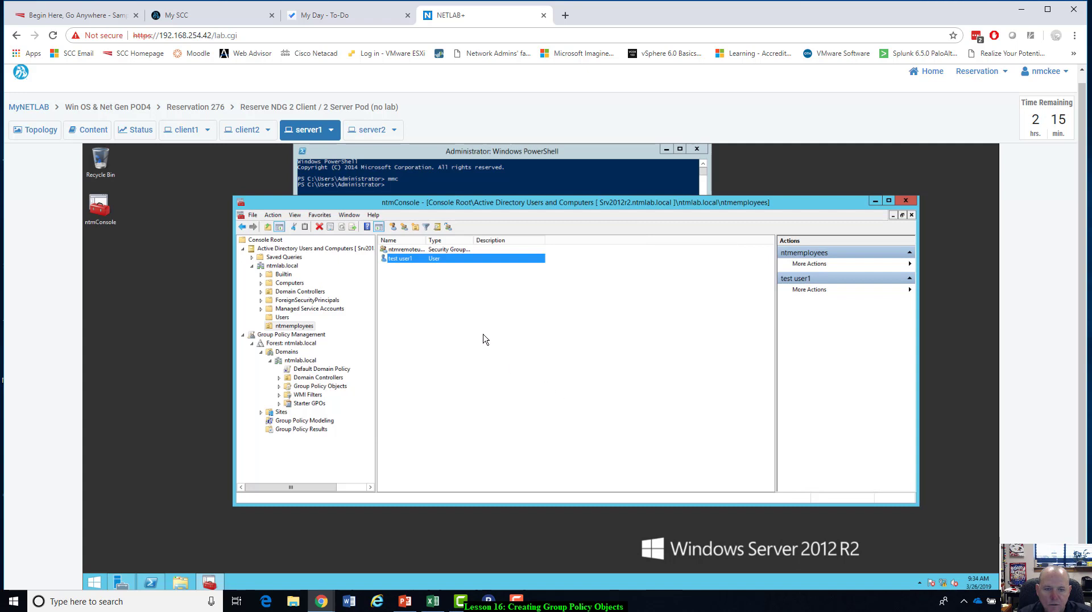
left_click(422, 275)
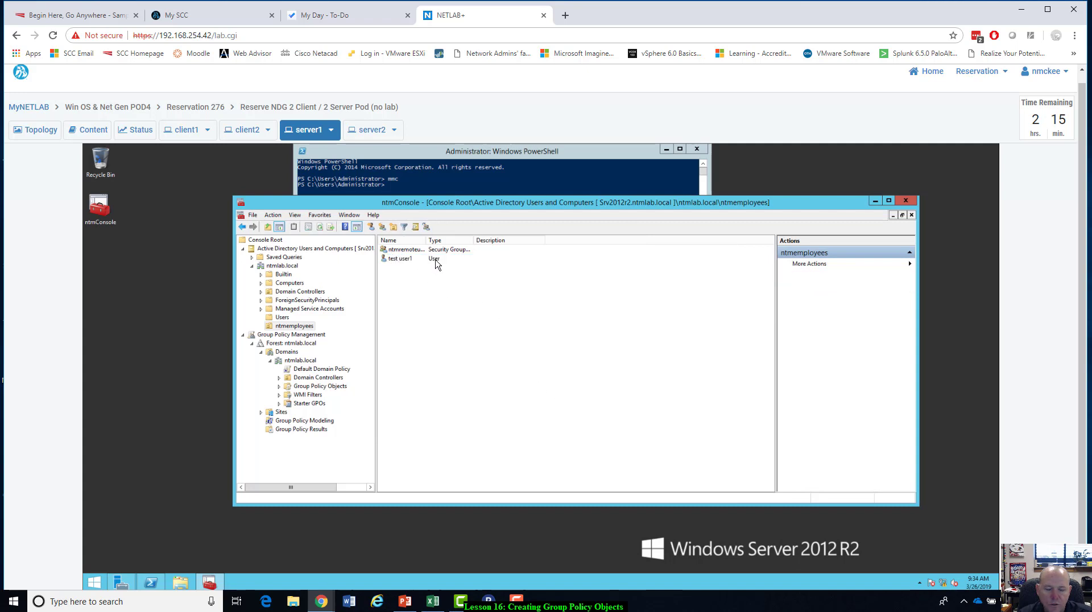
left_click(413, 251)
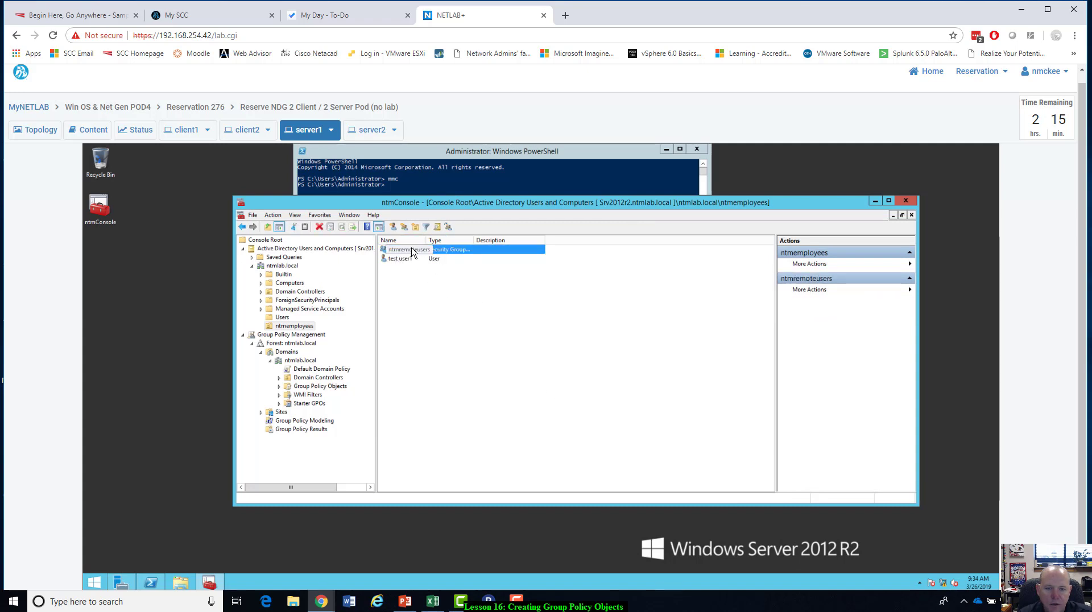
double_click(413, 250)
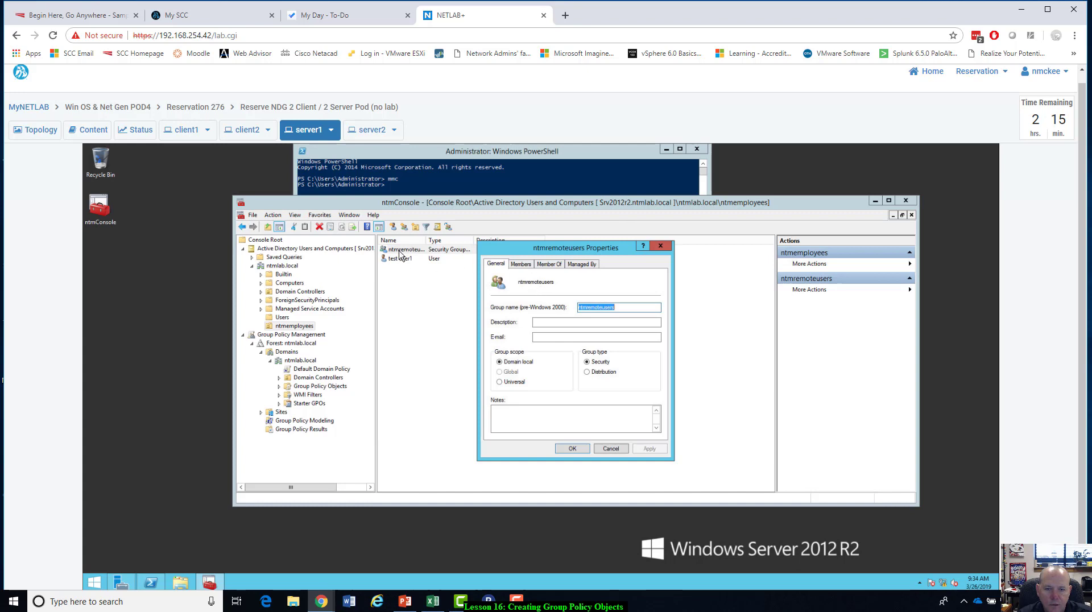
left_click(520, 263)
left_click(506, 422)
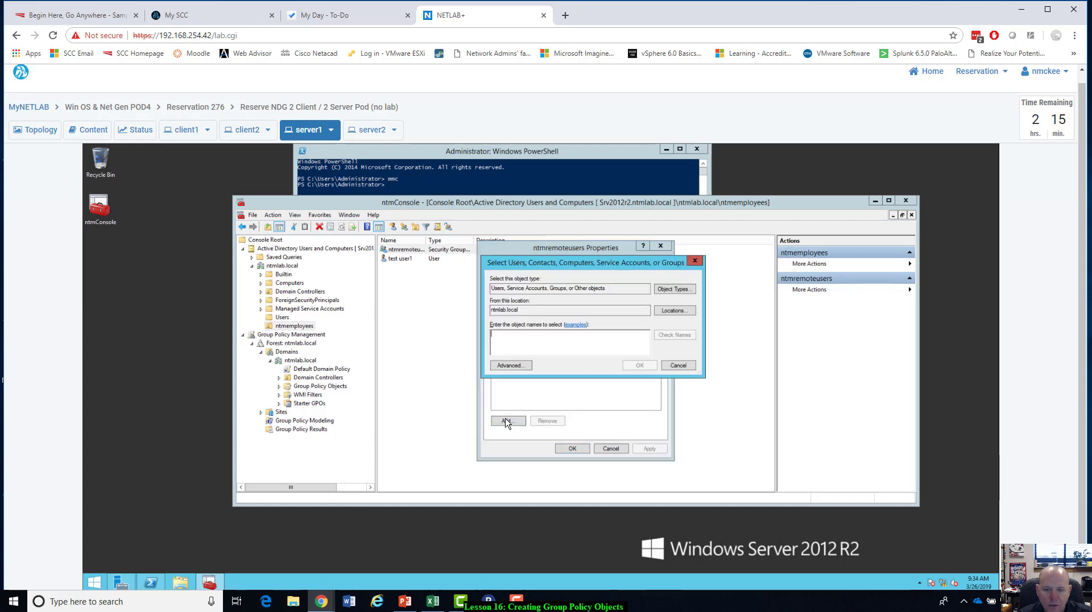
type("te")
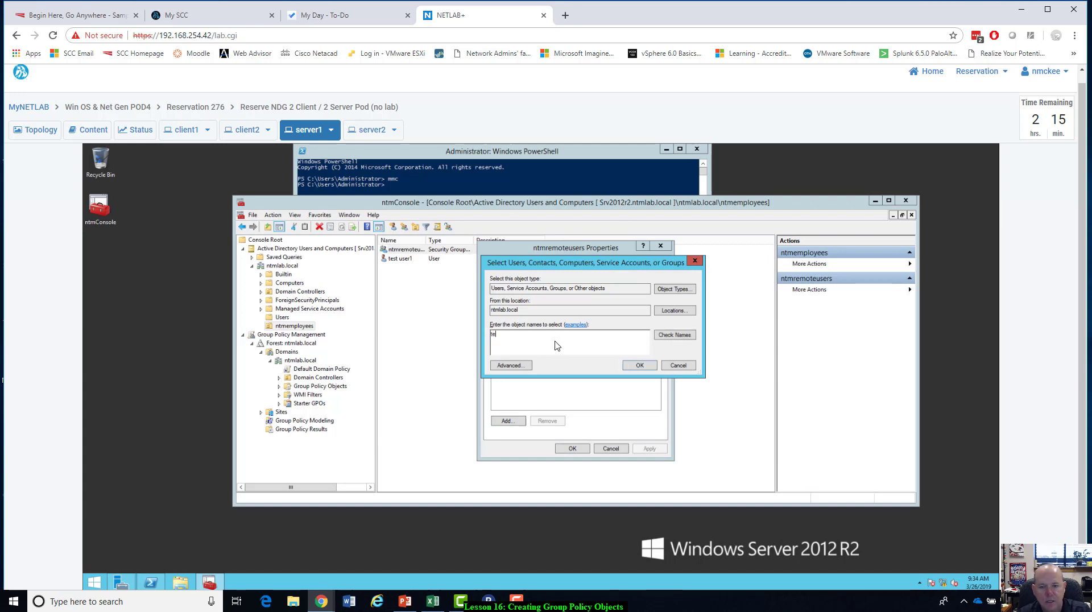
type("stuser1")
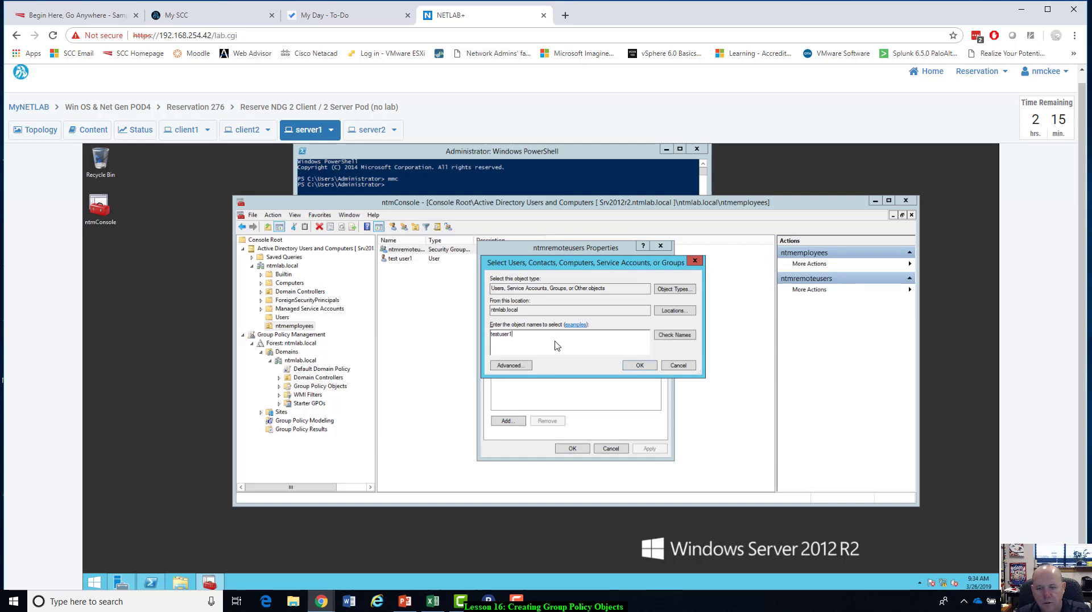
left_click(678, 337)
left_click(634, 367)
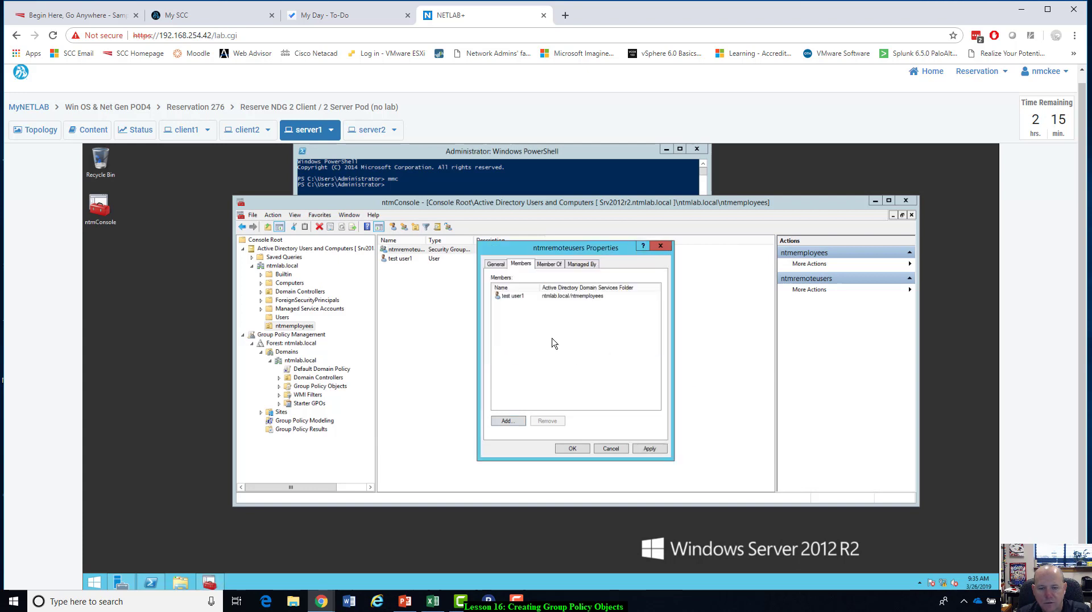
left_click(646, 449)
left_click(572, 449)
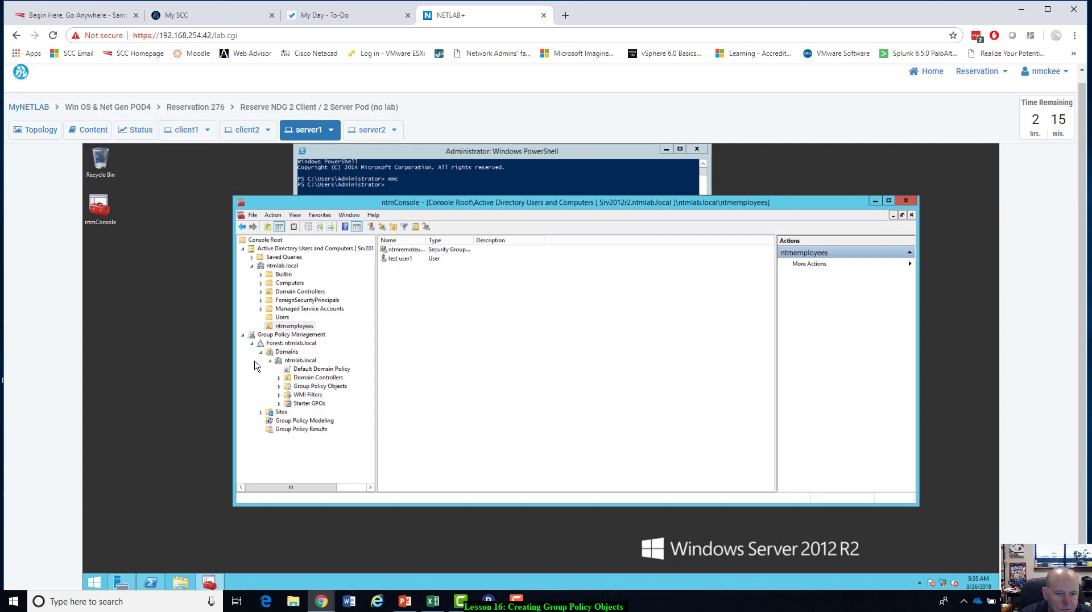
Collapse Group Policy Management, close ntmConsole while saving its settings, and reopen the console from the desktop.
left_click(242, 335)
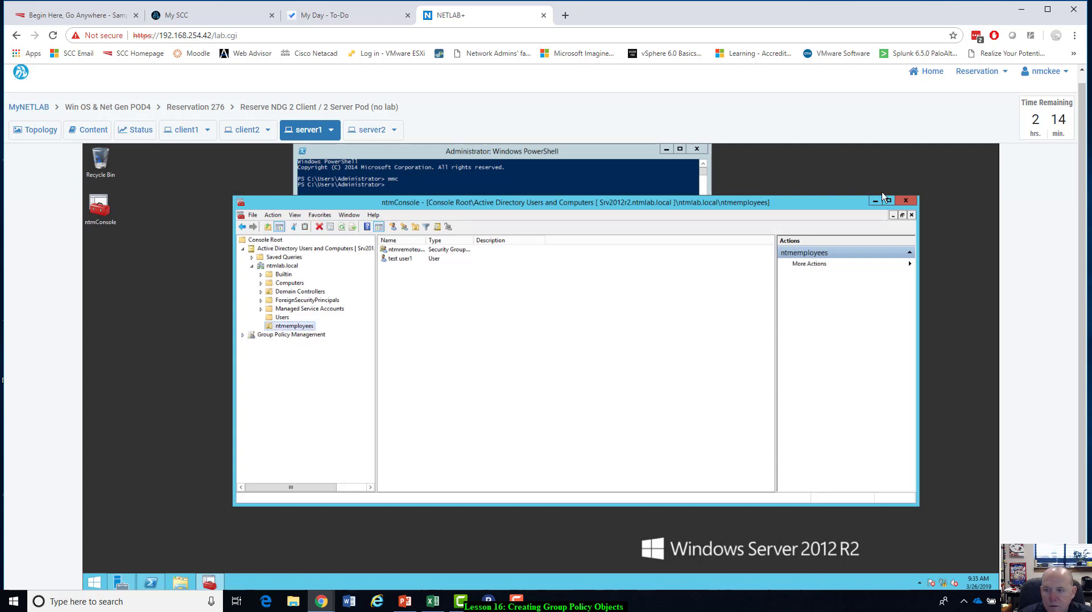
left_click(905, 200)
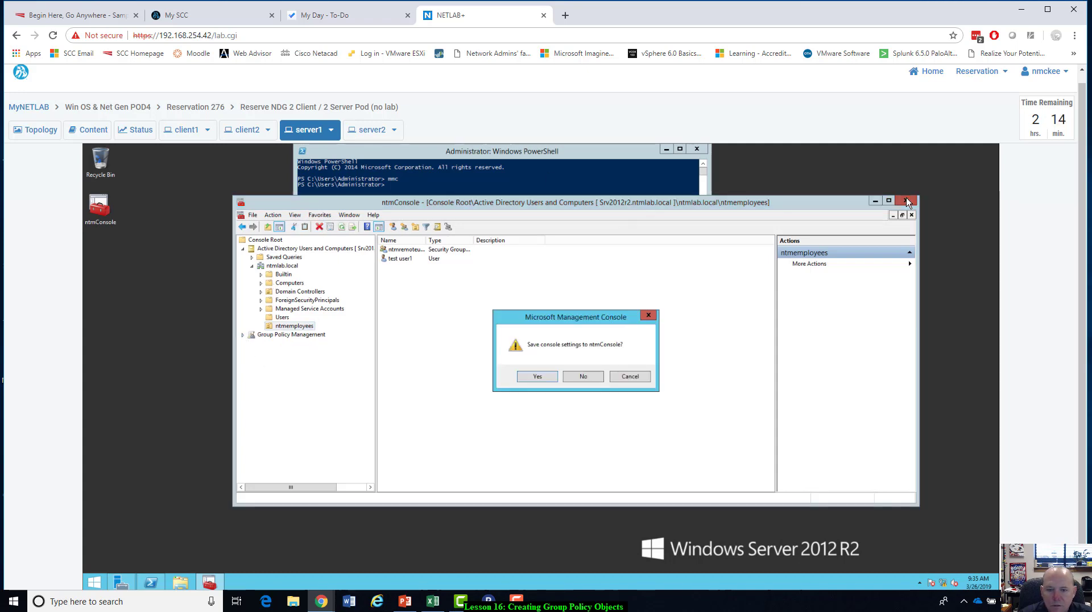
left_click(531, 380)
left_click(100, 208)
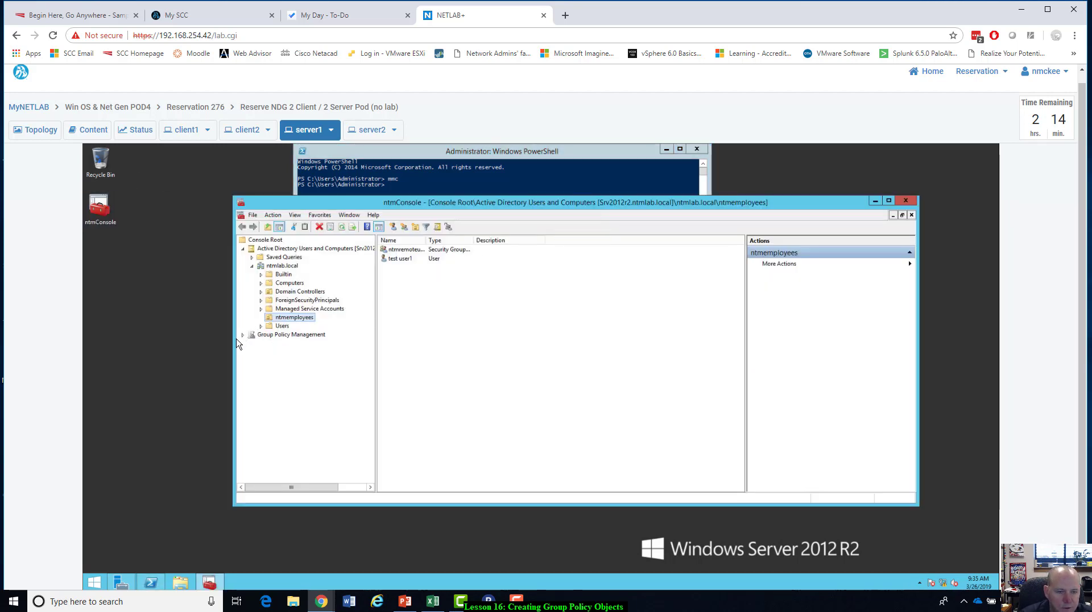
Expand Group Policy Management down to ntmlab.local and compare its ntmemployees unit with the one under Active Directory Users and Computers.
left_click(243, 335)
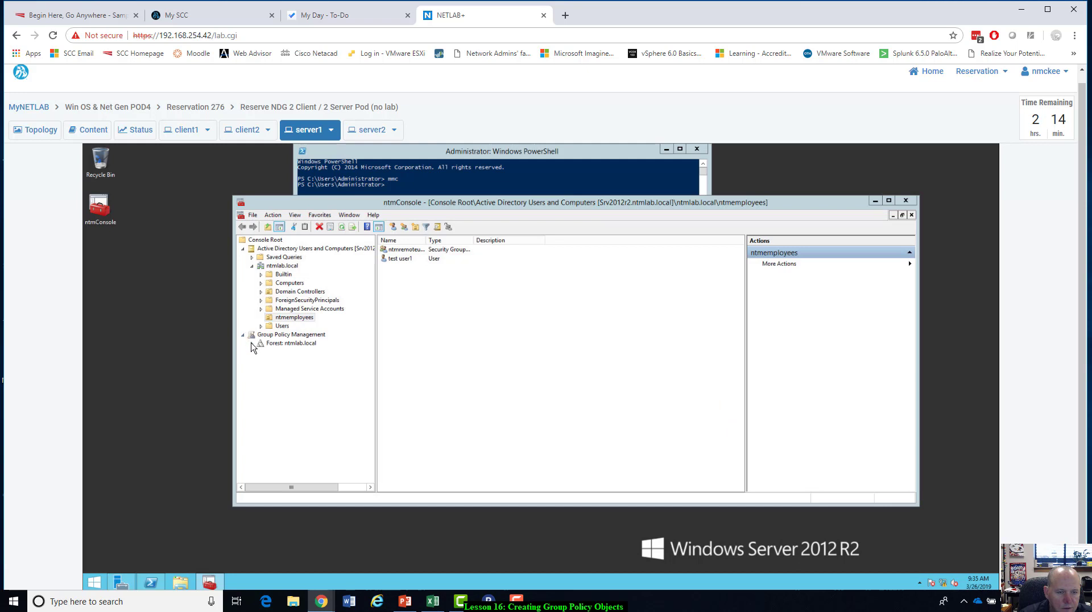
left_click(252, 344)
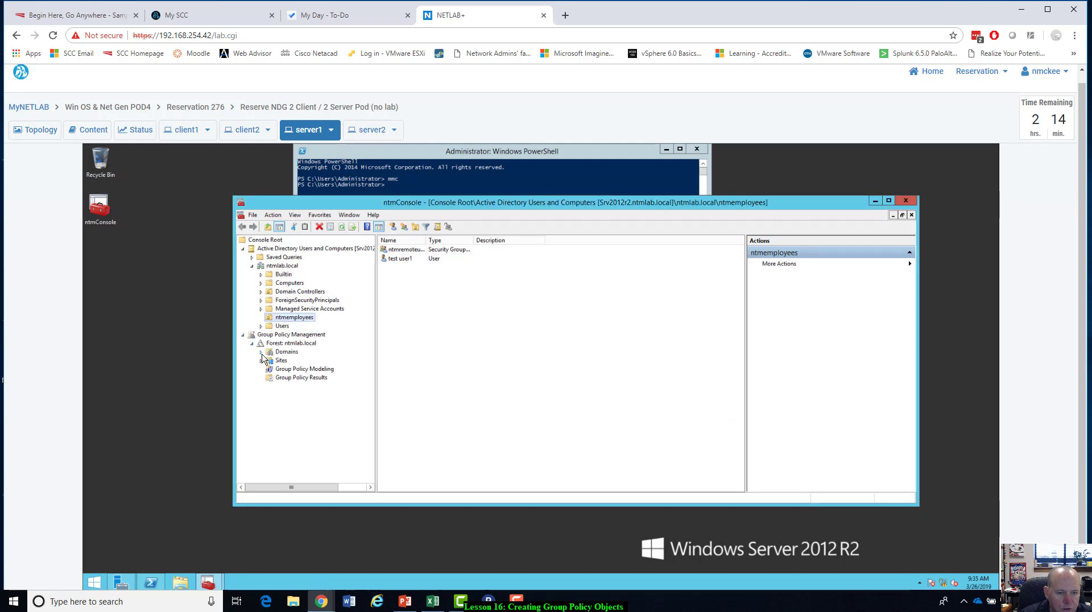
left_click(260, 352)
left_click(271, 360)
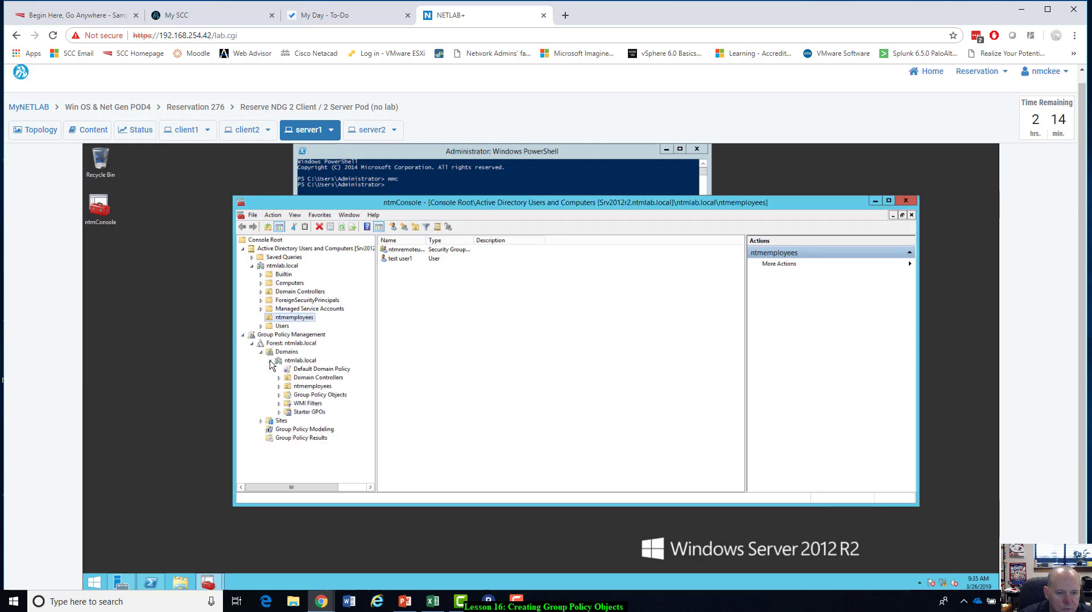
left_click(310, 387)
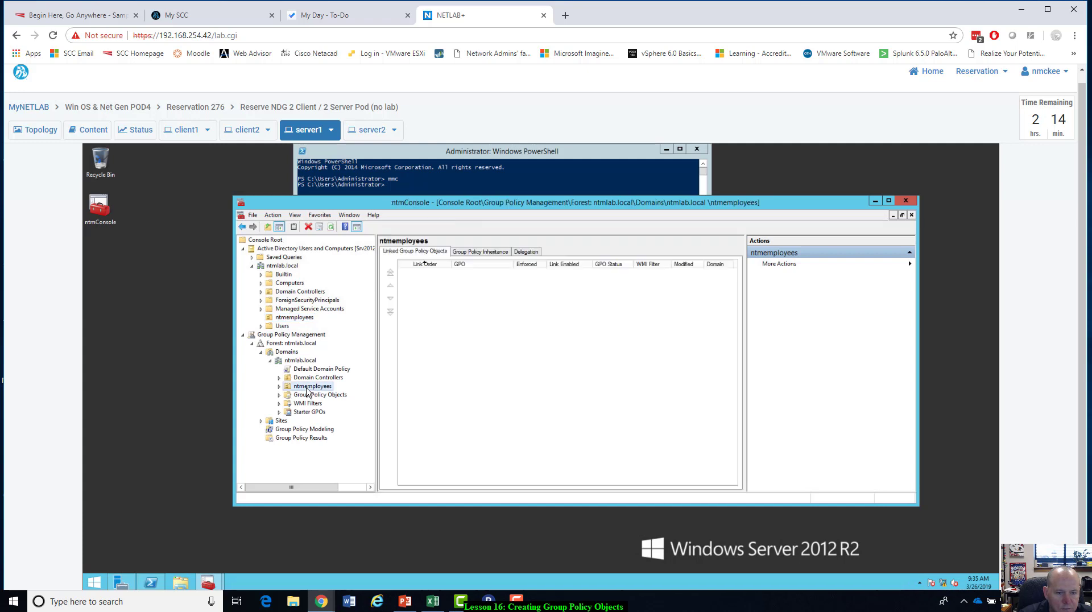
left_click(277, 319)
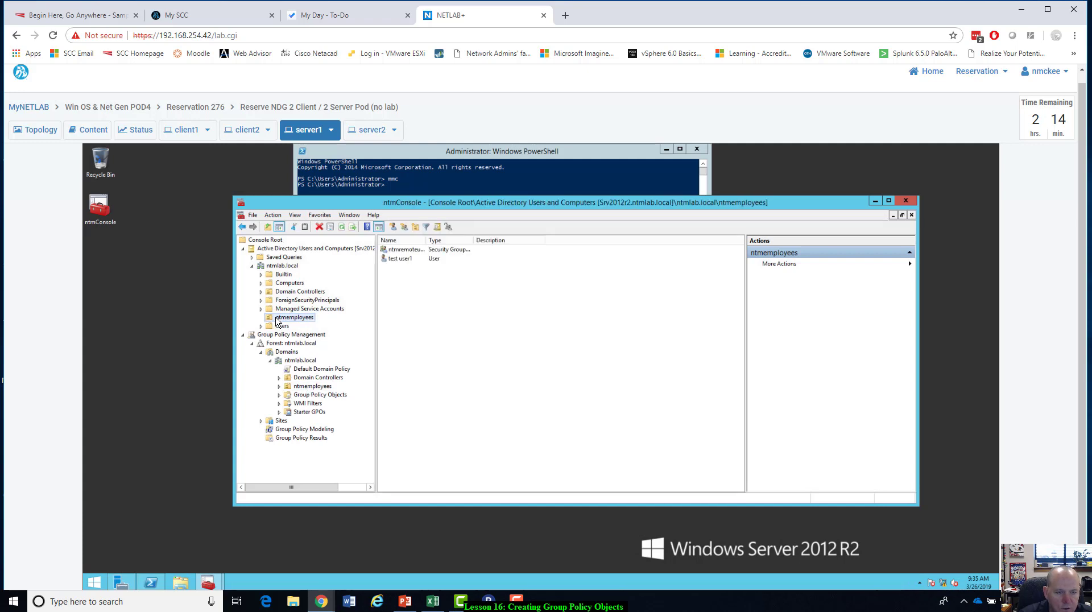
left_click(318, 395)
left_click(305, 318)
Widen the console tree to fit the full node names and select ntmemployees under Group Policy Management.
left_click_drag(377, 286, 477, 304)
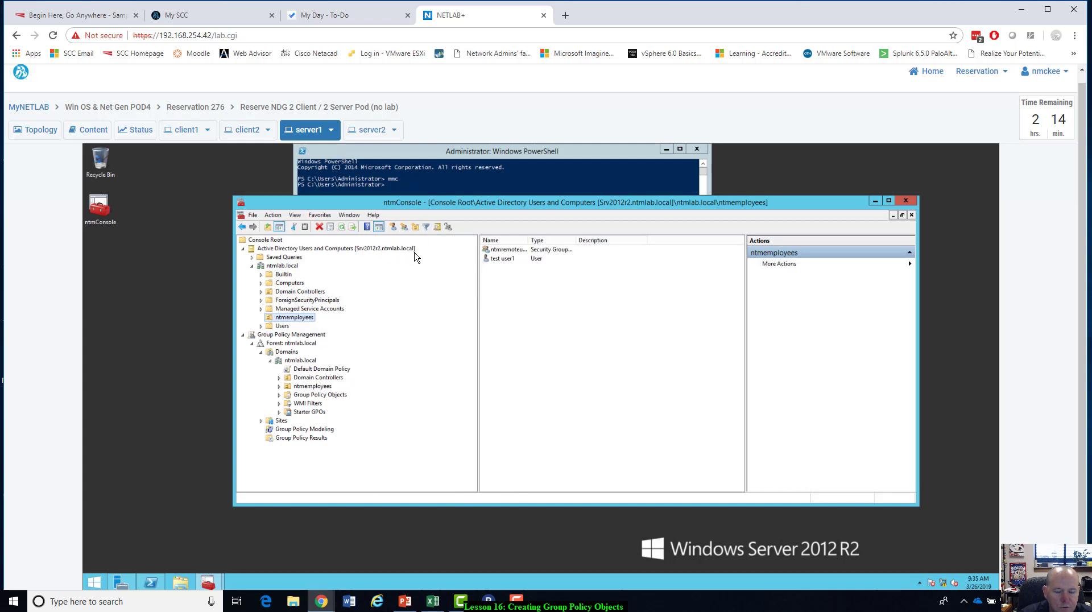
left_click_drag(478, 380, 424, 364)
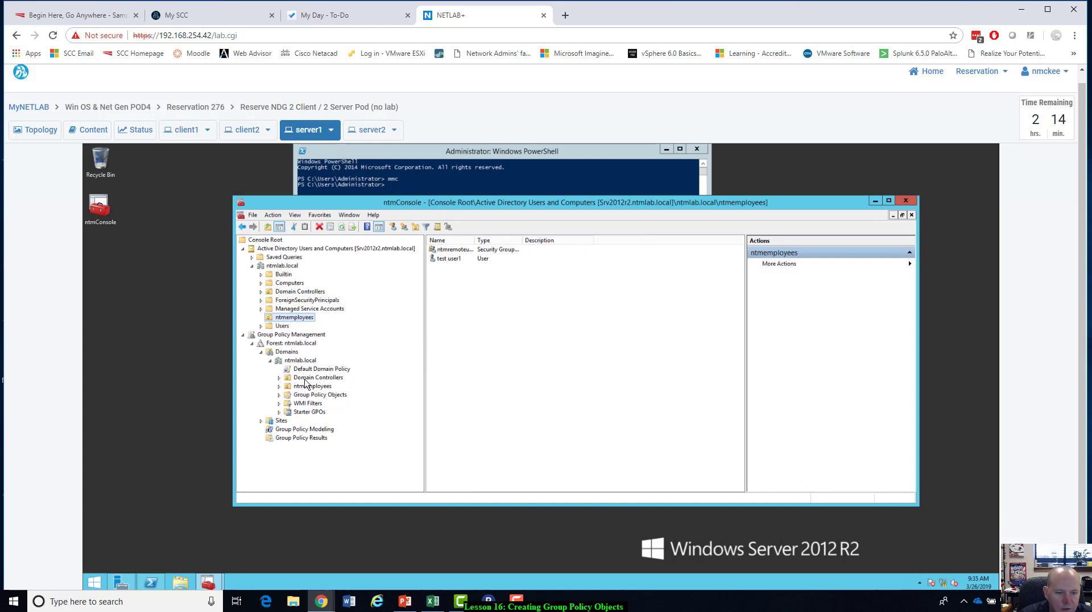
left_click(305, 387)
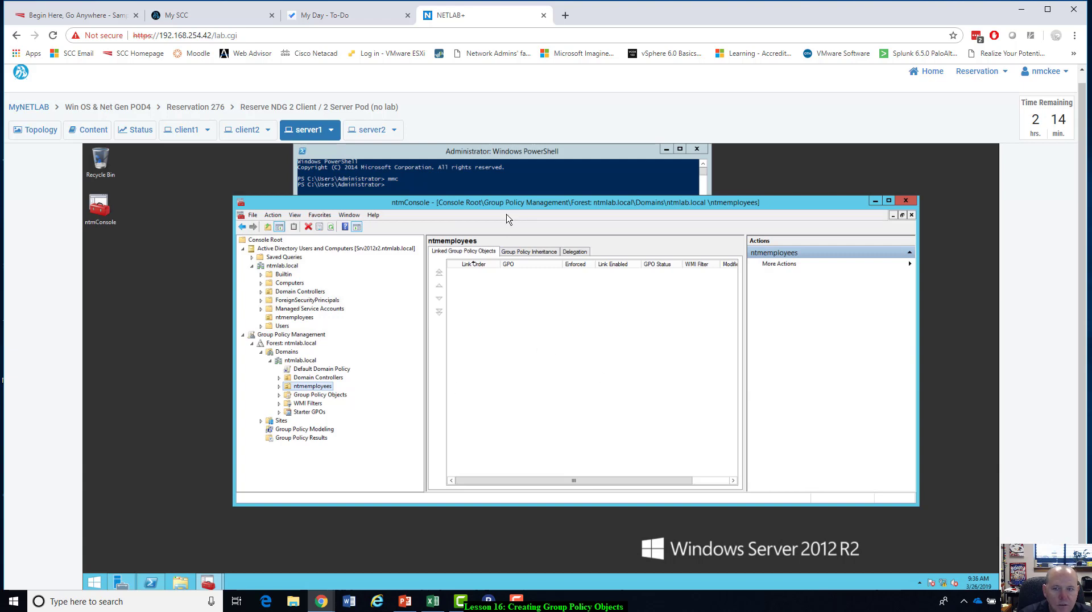
left_click_drag(513, 204, 516, 207)
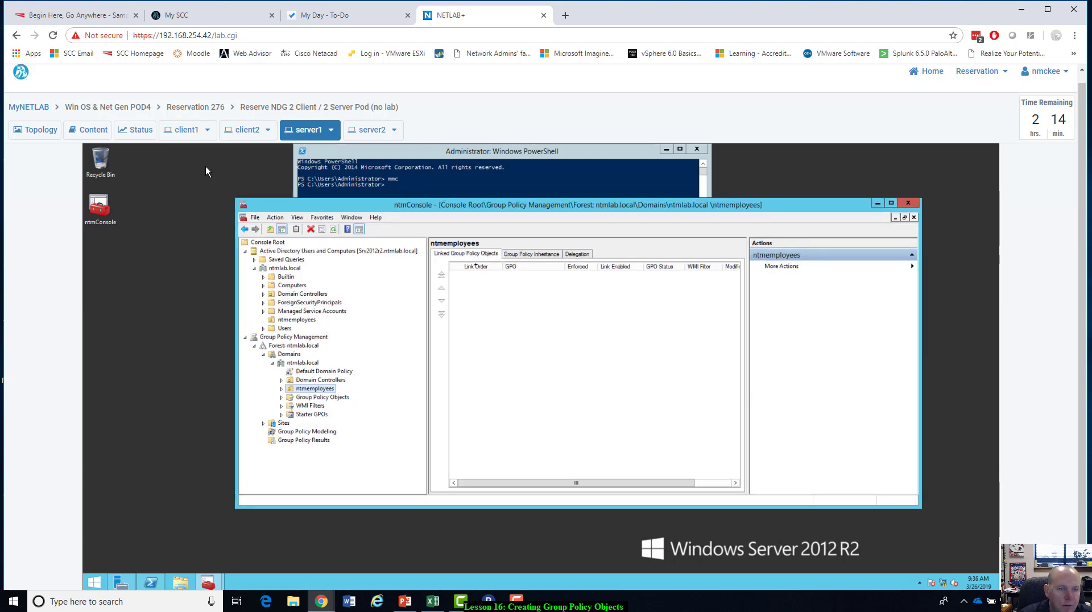
Switch to the client1 machine and dismiss its lock screen to reach the sign-in prompt.
left_click(197, 136)
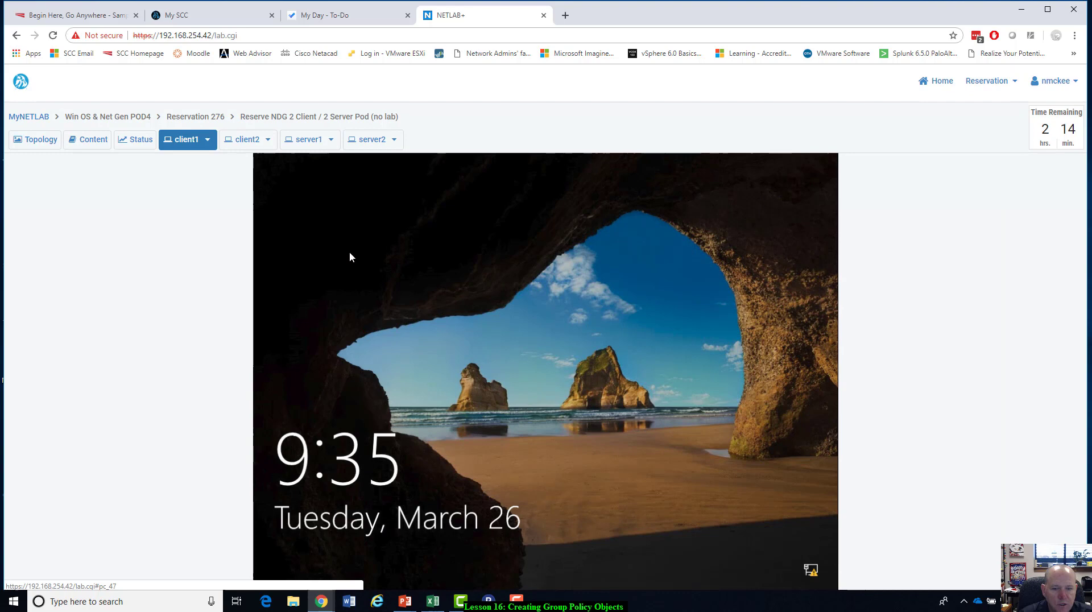
left_click(535, 310)
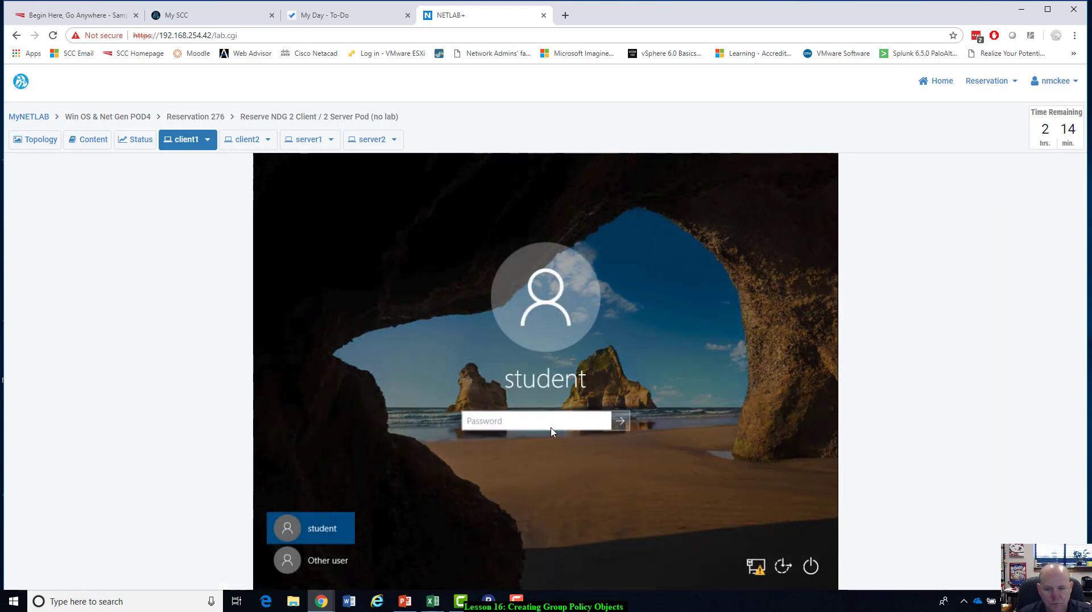
Try to sign in to client1 as another user with the user name administrator and the account password.
left_click(316, 561)
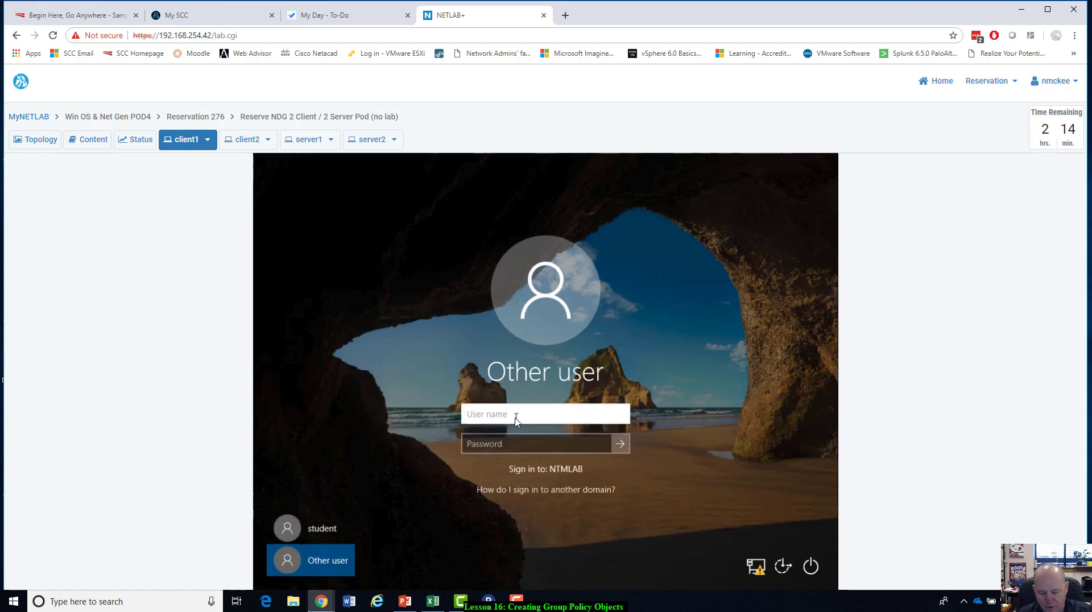
type("administrator")
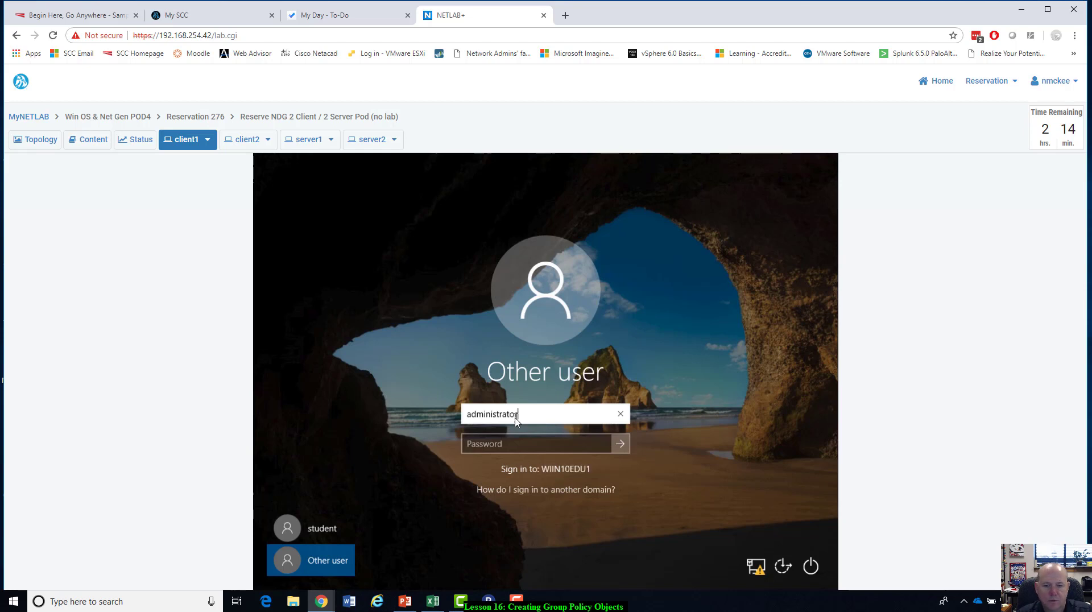
key("Tab")
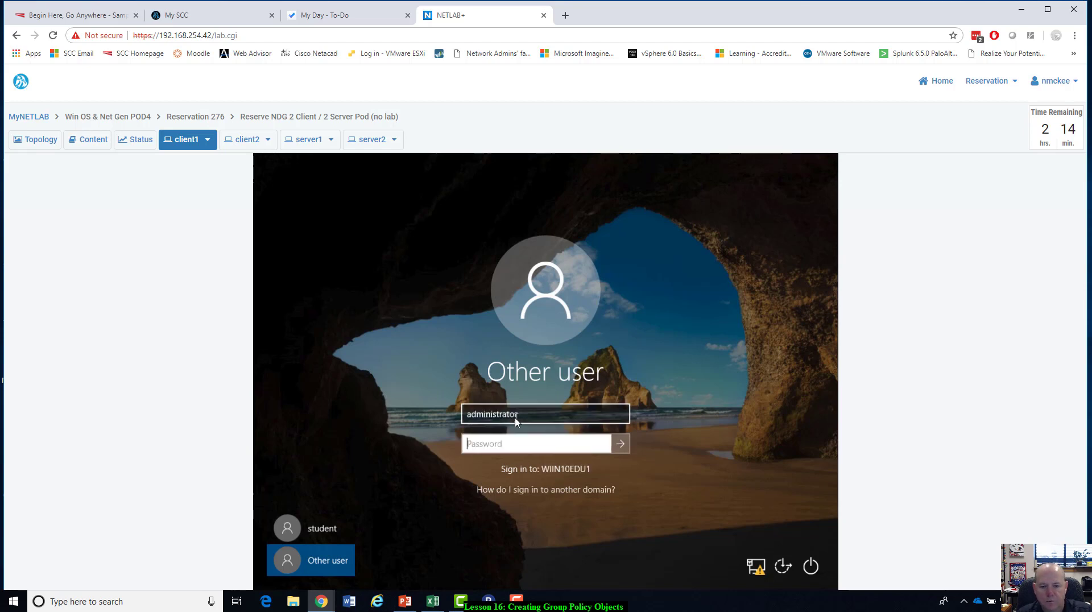
type("P")
key("BackSpace")
key("BackSpace")
left_click(516, 415)
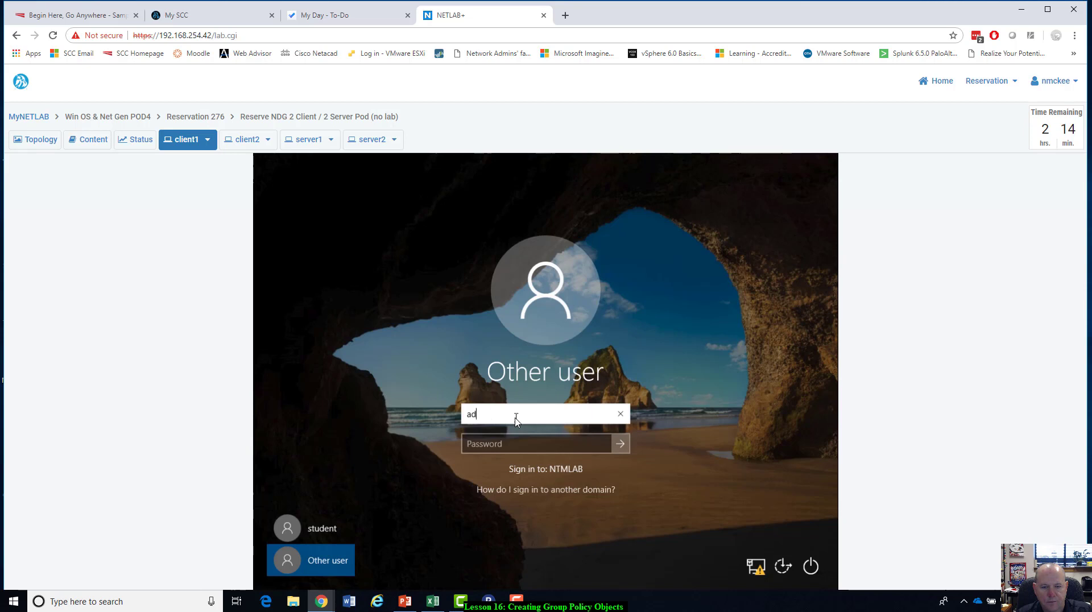
key("BackSpace")
key("BackSpace")
type("administrator")
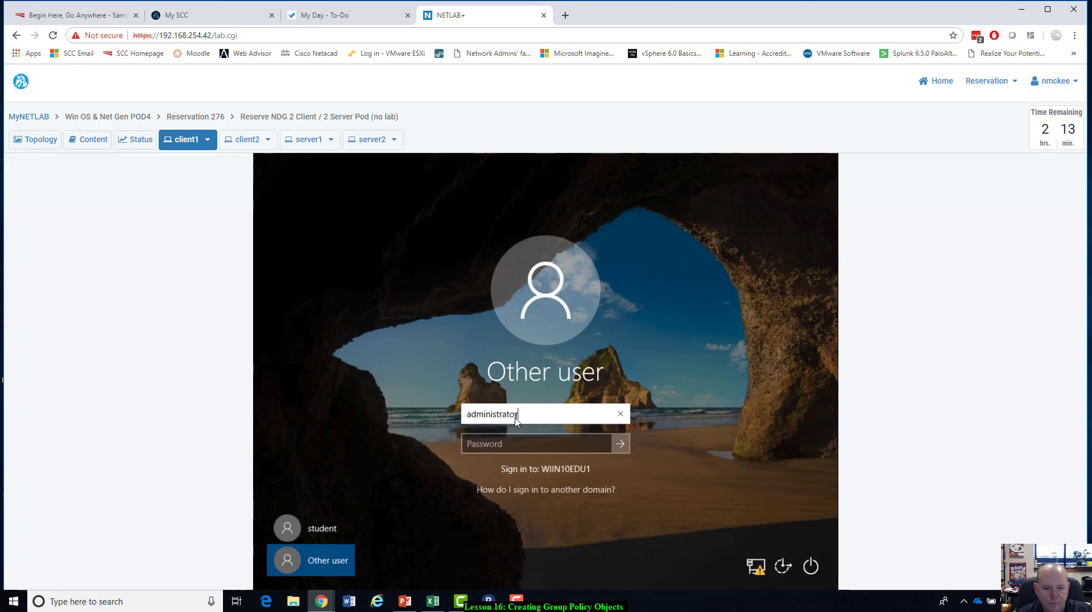
key("Tab")
type("N")
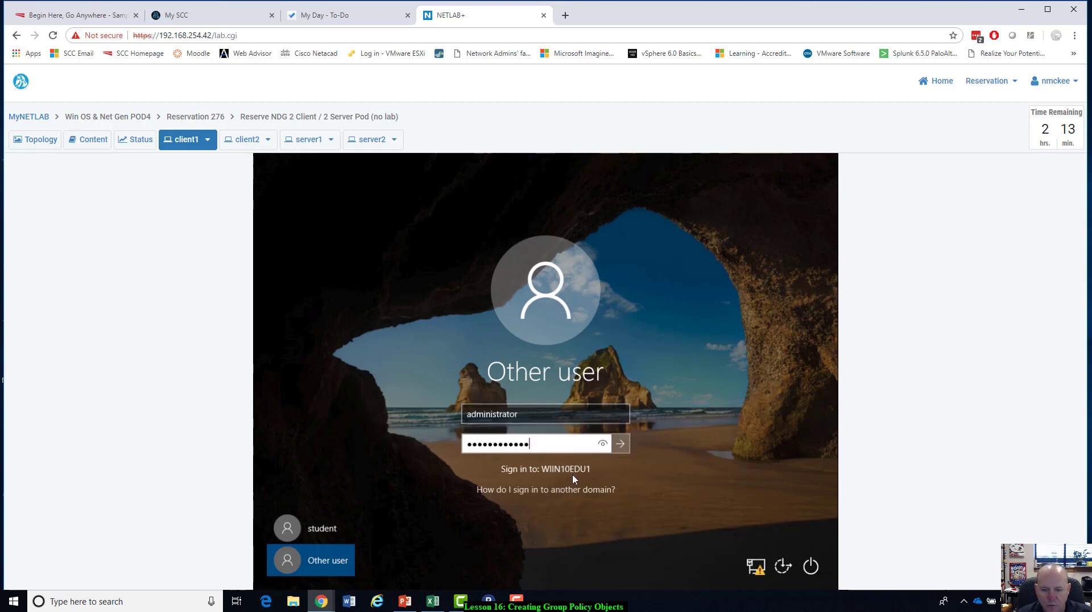
left_click(617, 445)
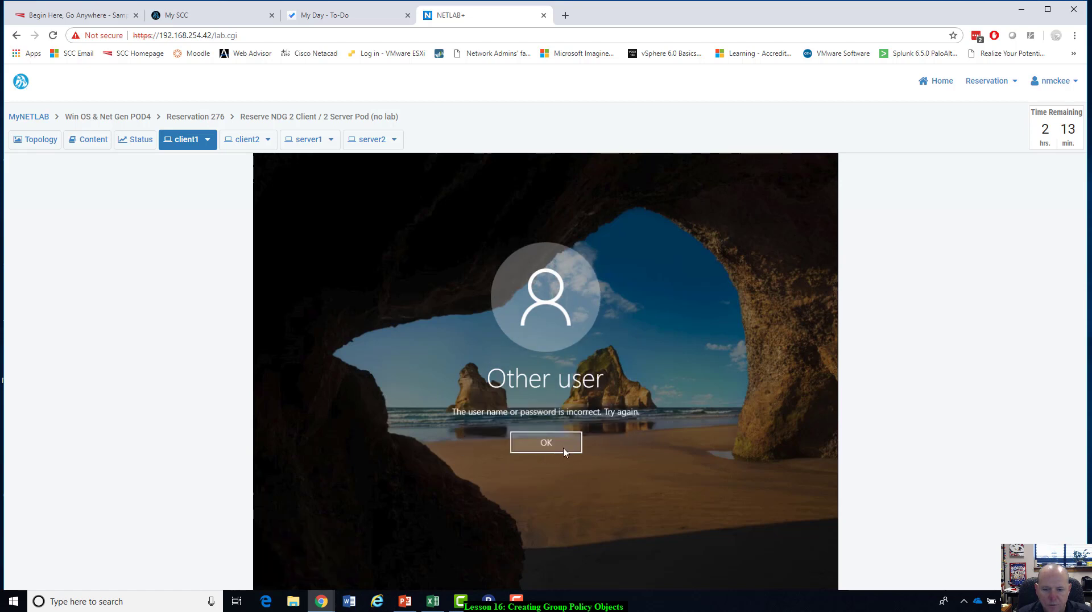
left_click(564, 452)
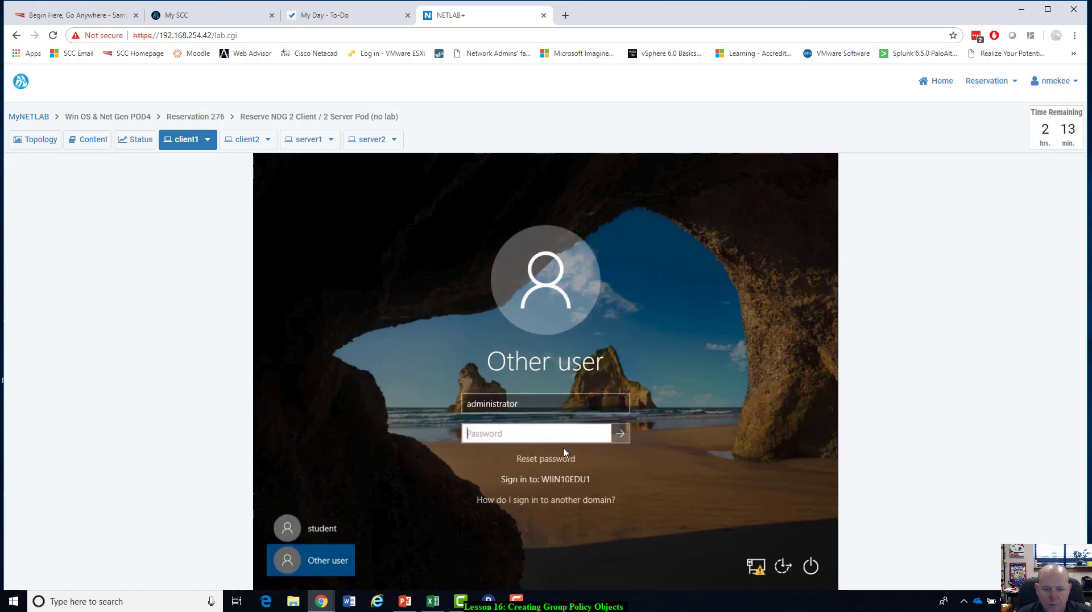
Sign in to client1 with the local student account by entering its account password.
left_click(328, 540)
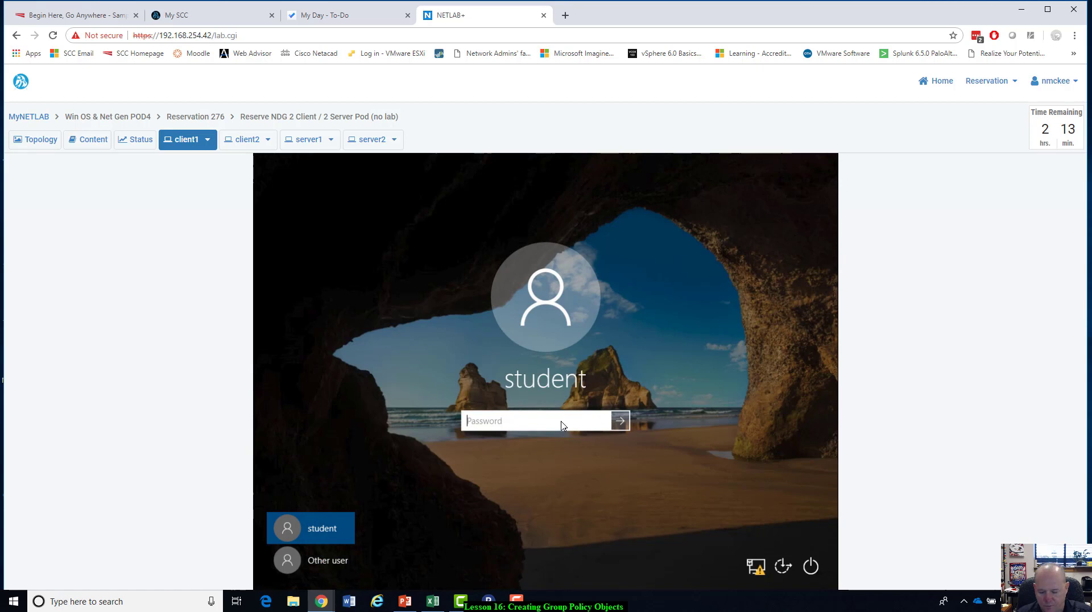
type("Train1ng$")
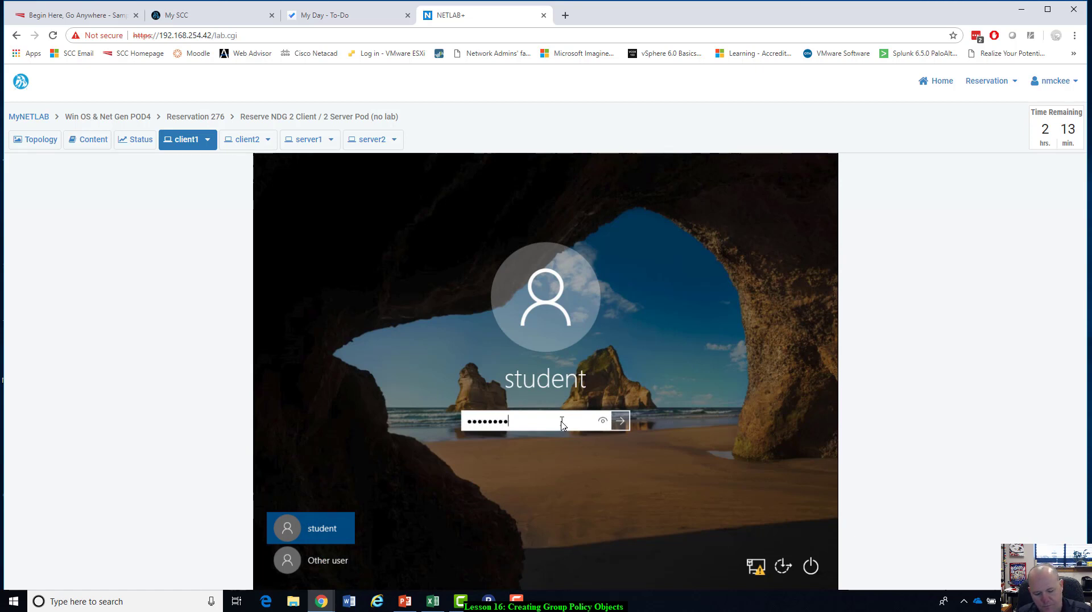
type("••••")
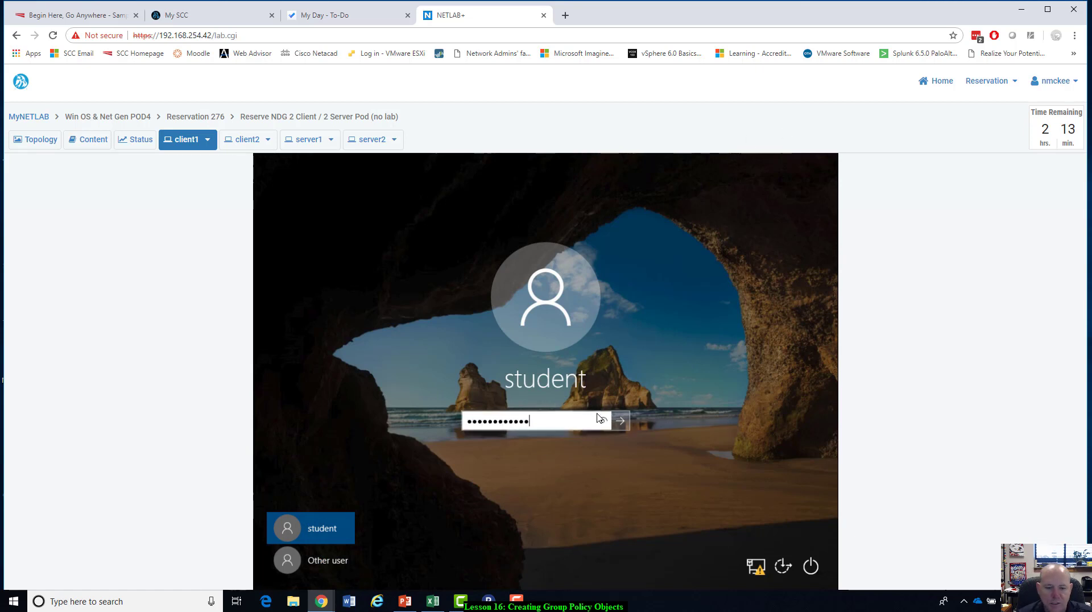
key("Return")
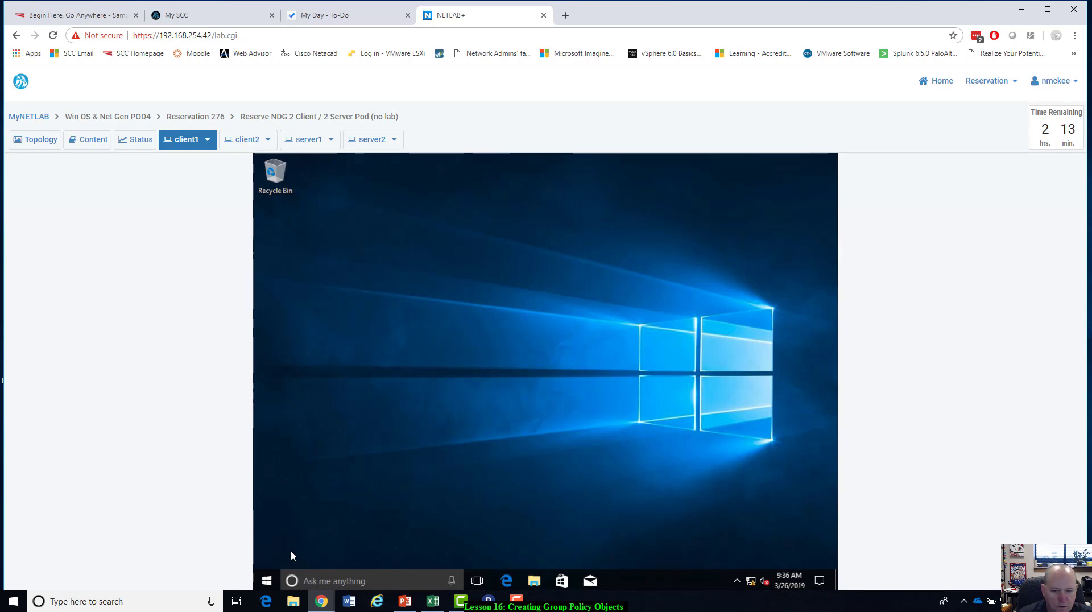
Browse to C:\Windows\Web\Screen on client1 and select the img102 picture.
left_click(535, 582)
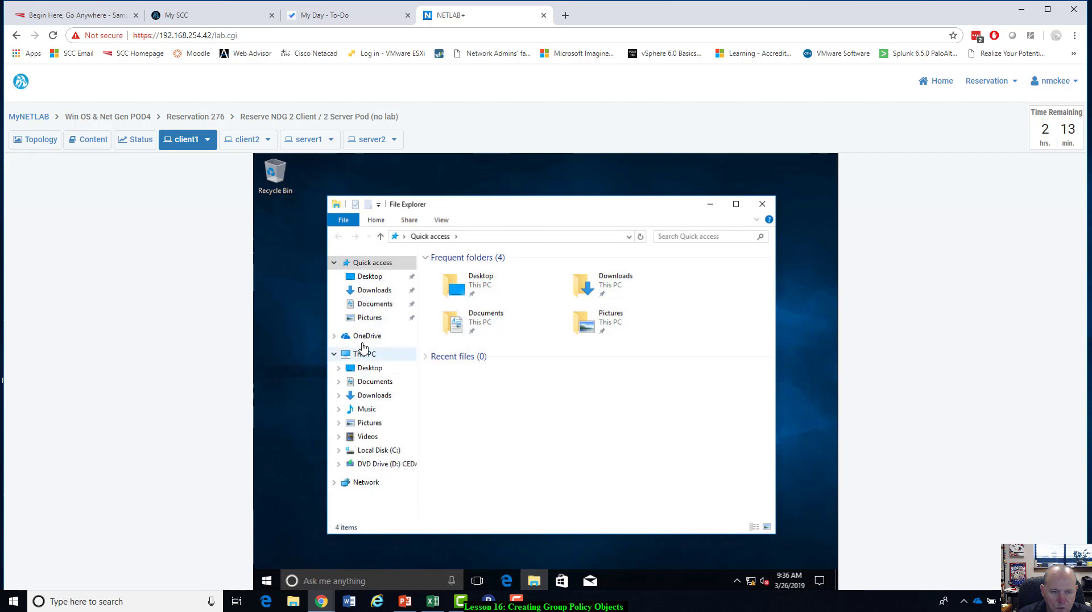
left_click(370, 450)
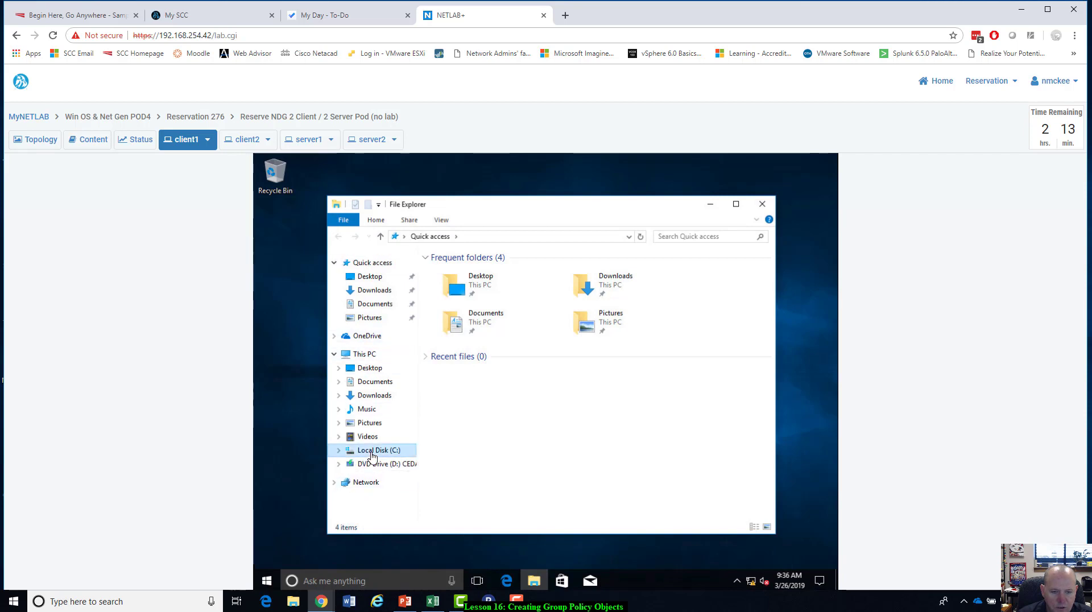
left_click(457, 319)
double_click(456, 320)
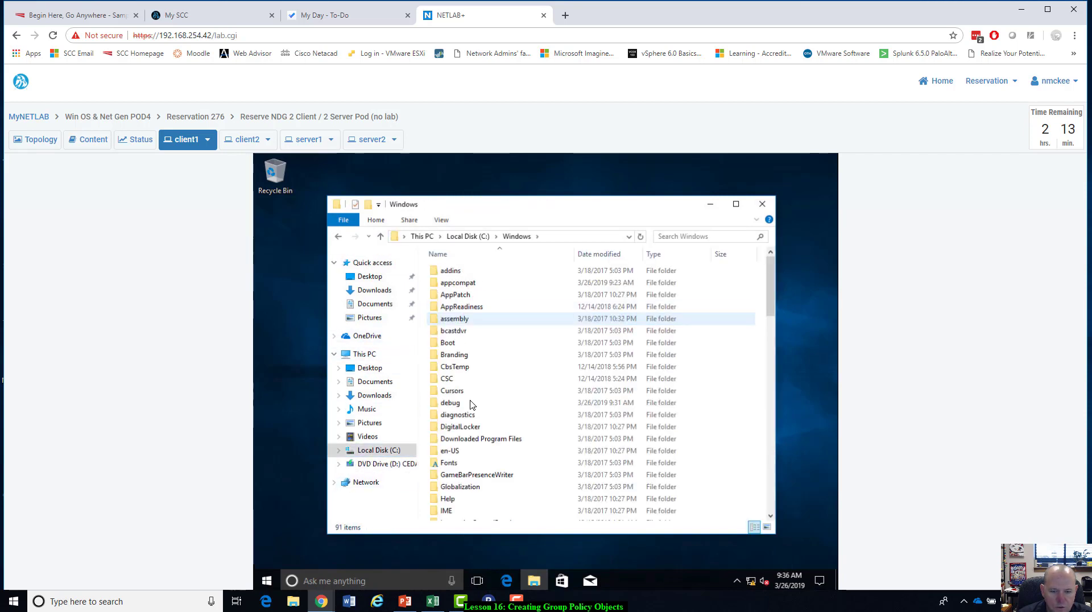
scroll(512, 415, "down", 8)
scroll(549, 422, "down", 12)
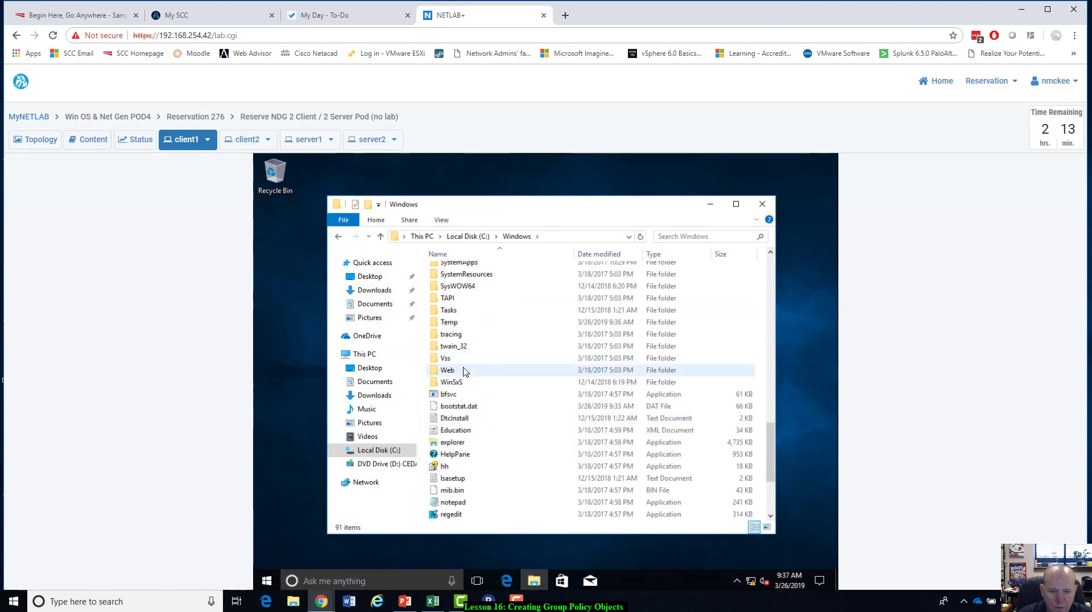
double_click(464, 370)
double_click(450, 282)
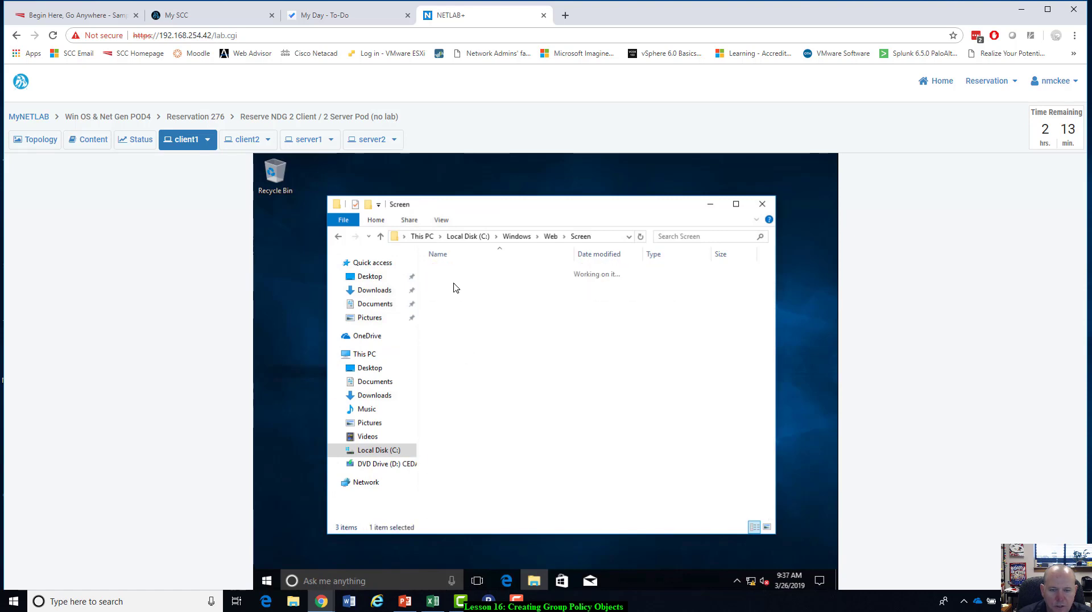
left_click(584, 293)
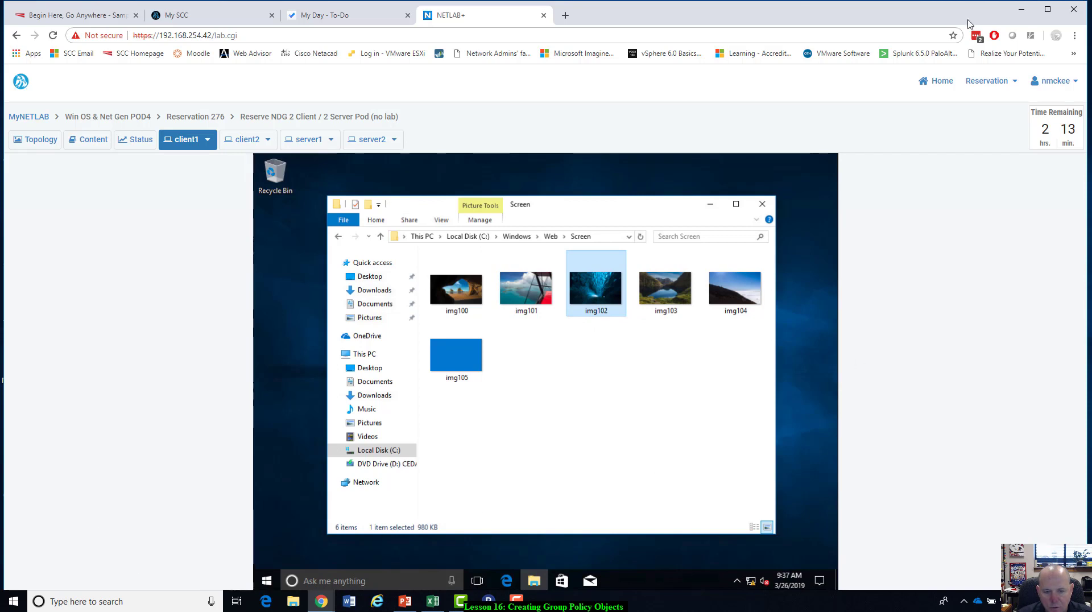
Check the members of the ntmemployees OU in Active Directory Users and Computers on server1, and return to client1.
left_click(306, 140)
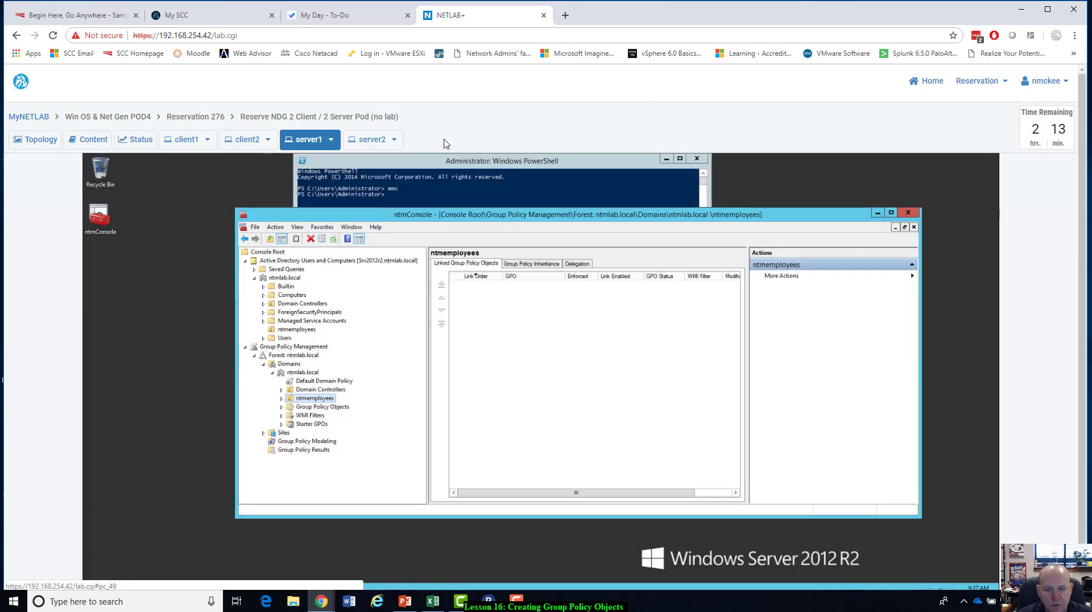
left_click(284, 330)
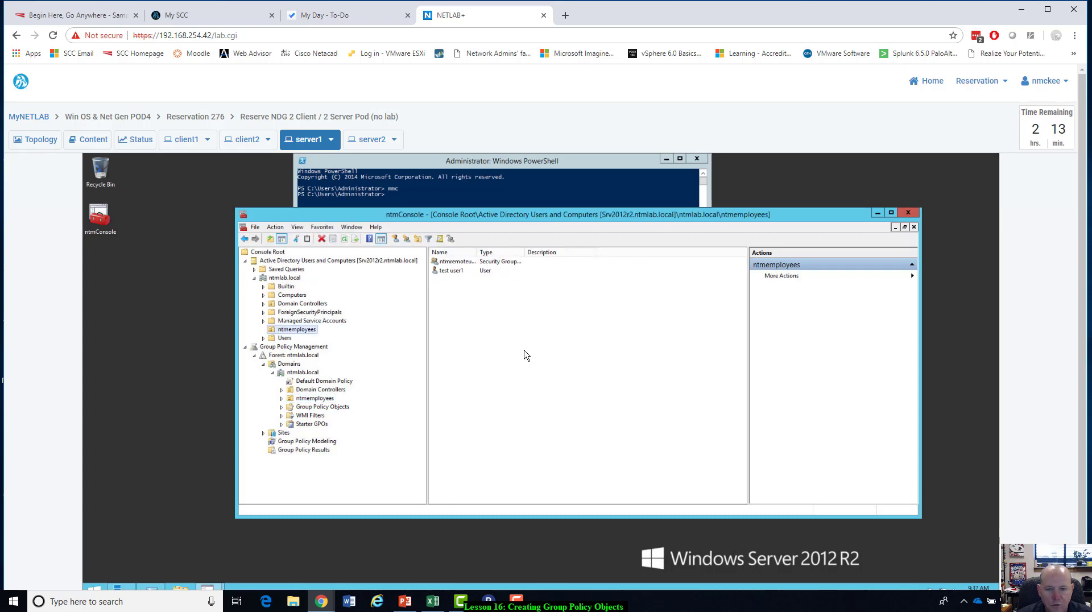
left_click(183, 140)
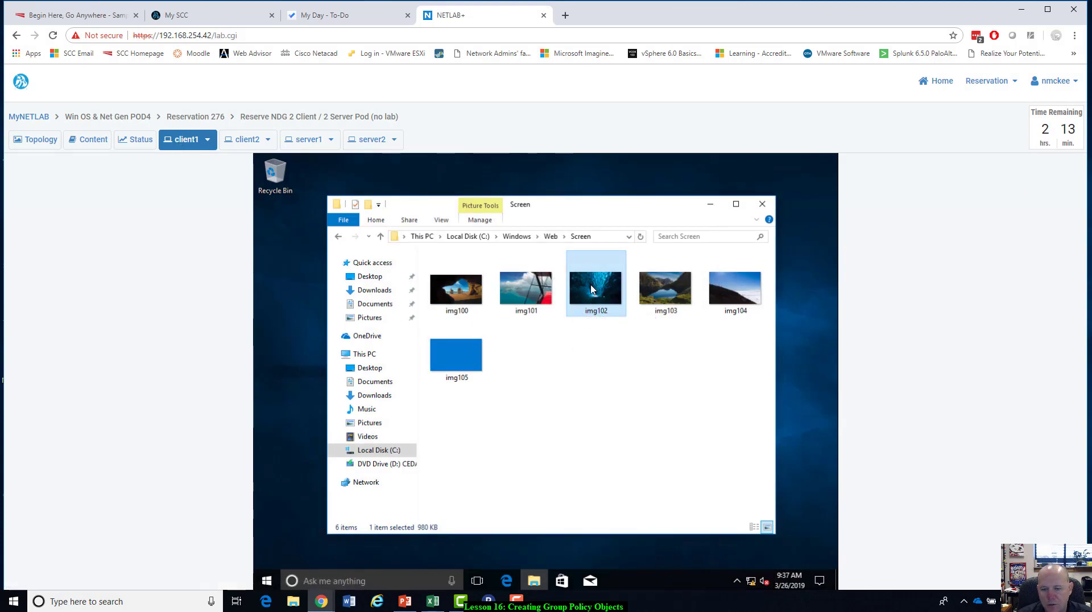
Examine the file type and location in the properties of img102, and close the properties and File Explorer.
right_click(591, 288)
left_click(614, 531)
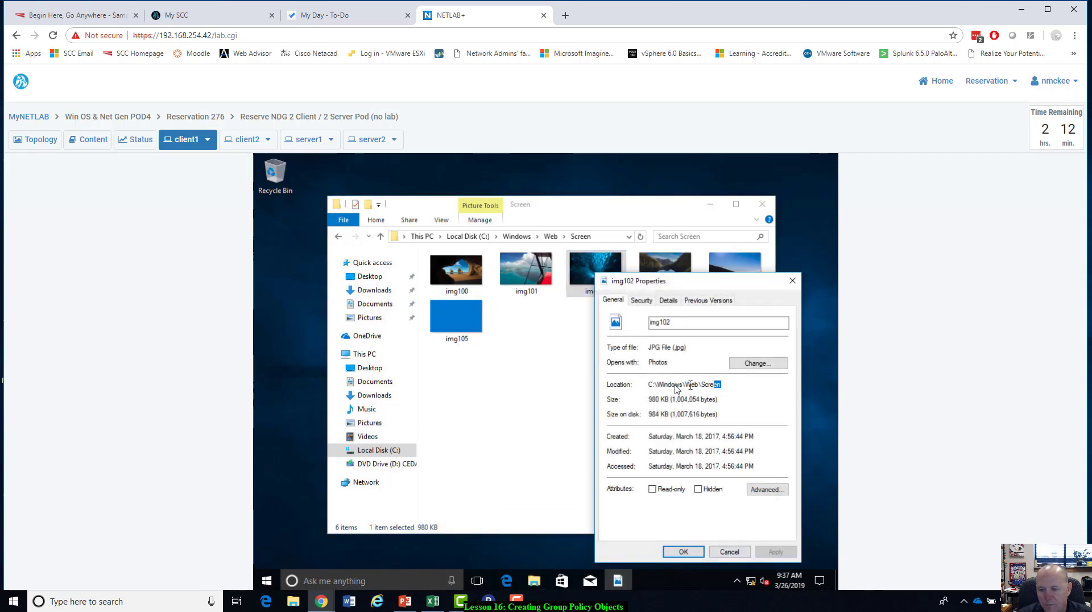
left_click_drag(721, 384, 648, 387)
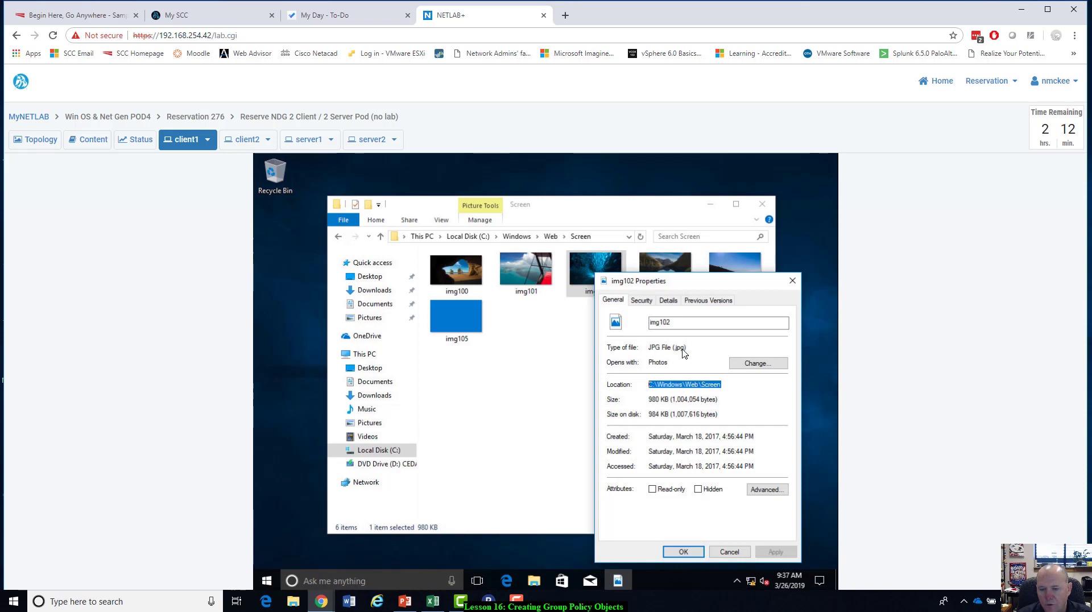
left_click(729, 551)
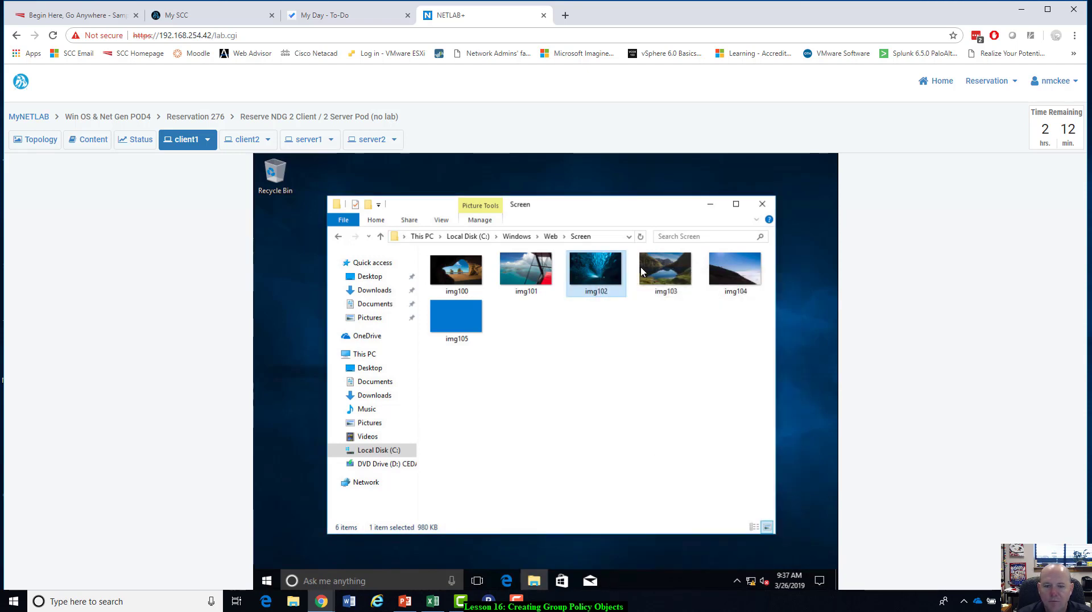
left_click(768, 205)
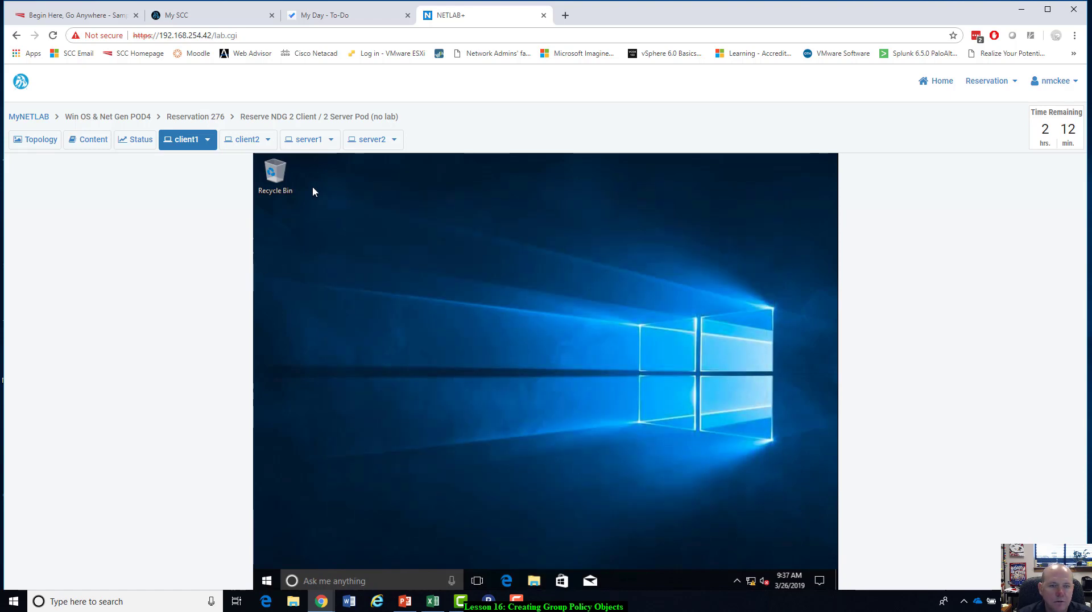
Switch to server1 and create a GPO named BGchange linked to the ntmemployees OU under Group Policy Management.
left_click(311, 139)
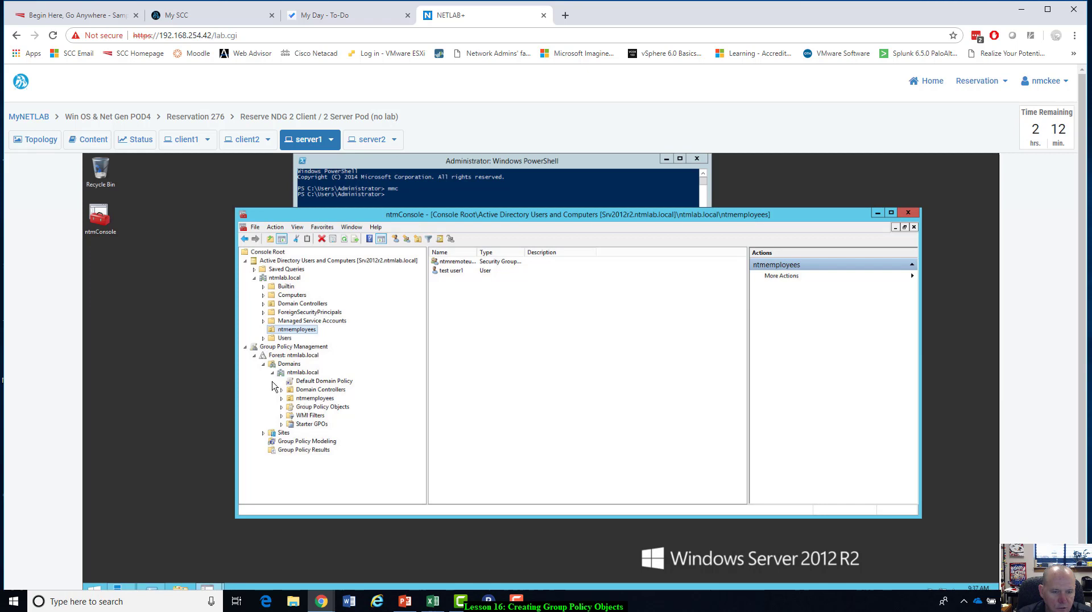
left_click(308, 400)
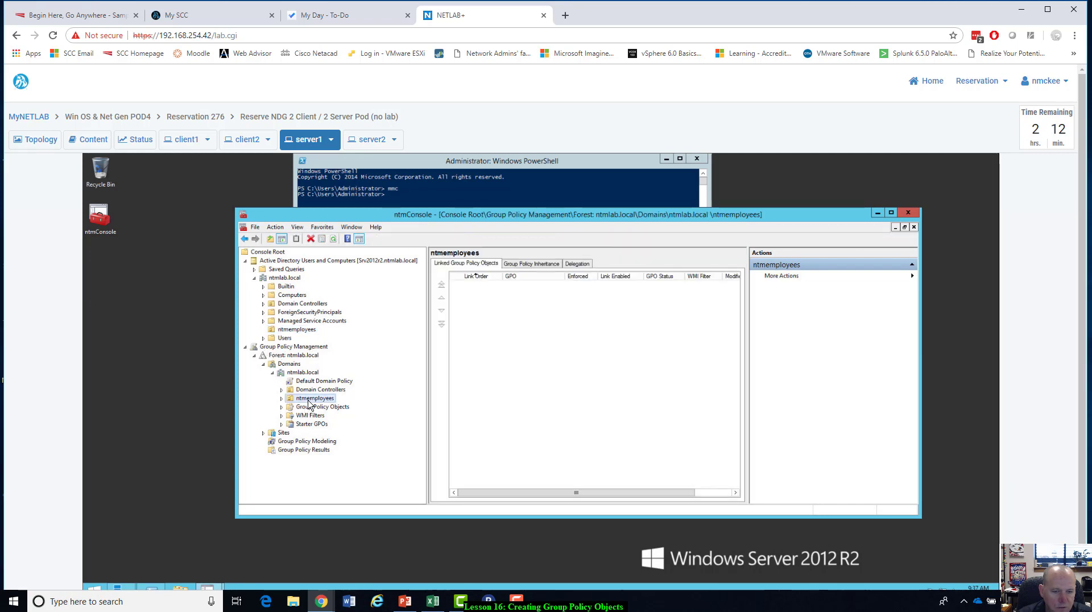
right_click(309, 401)
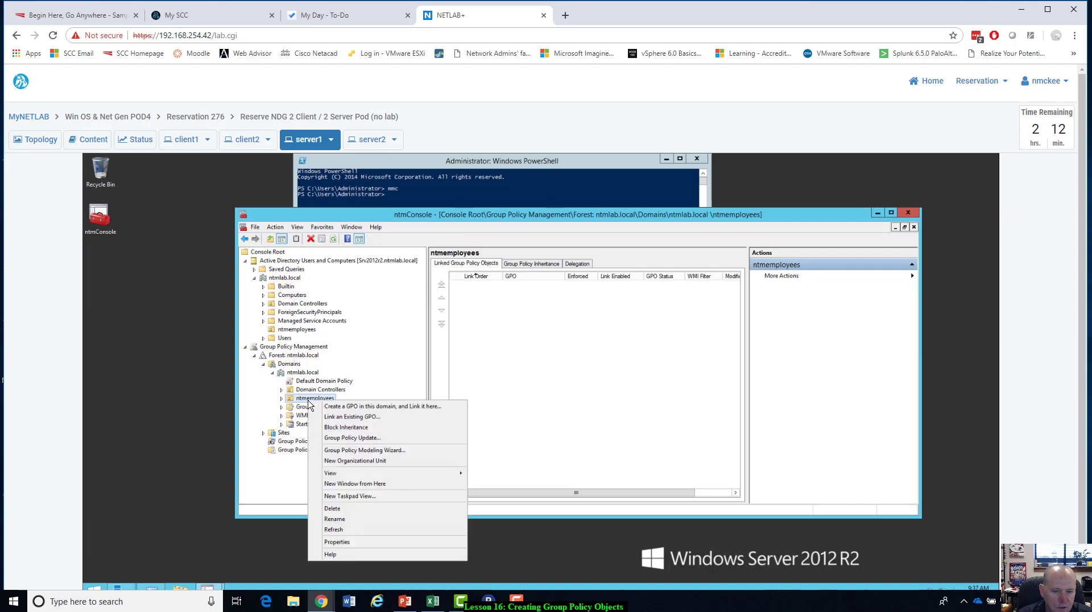
left_click(335, 406)
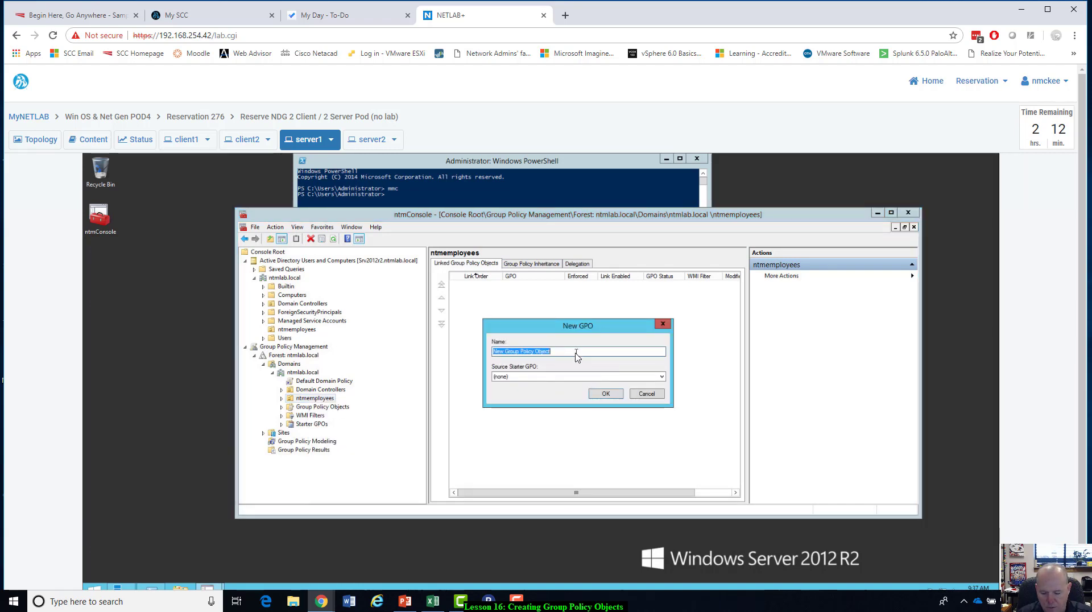
type("BG")
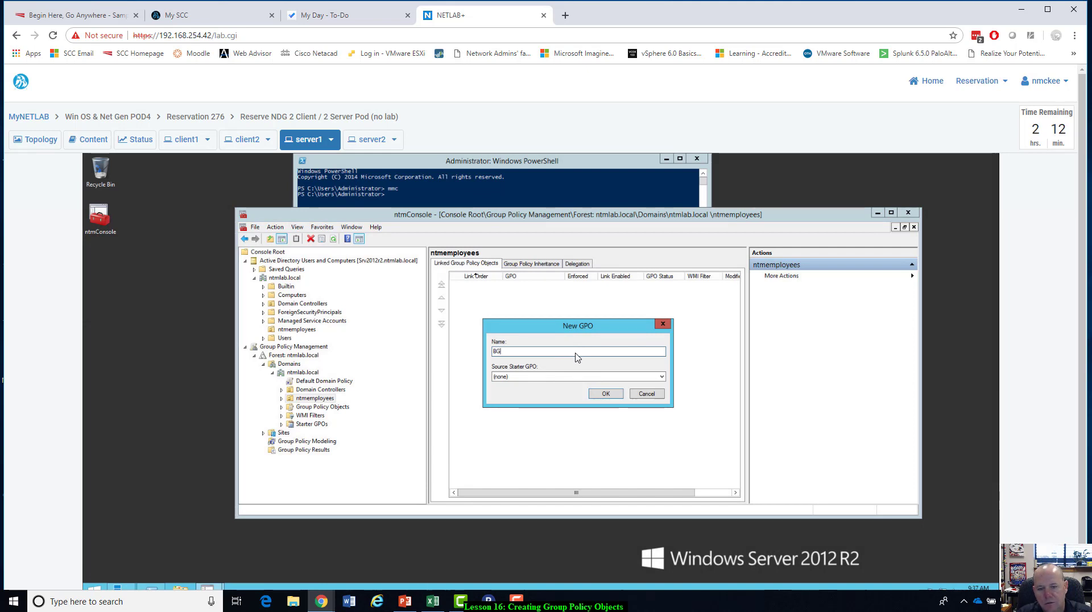
type("sh")
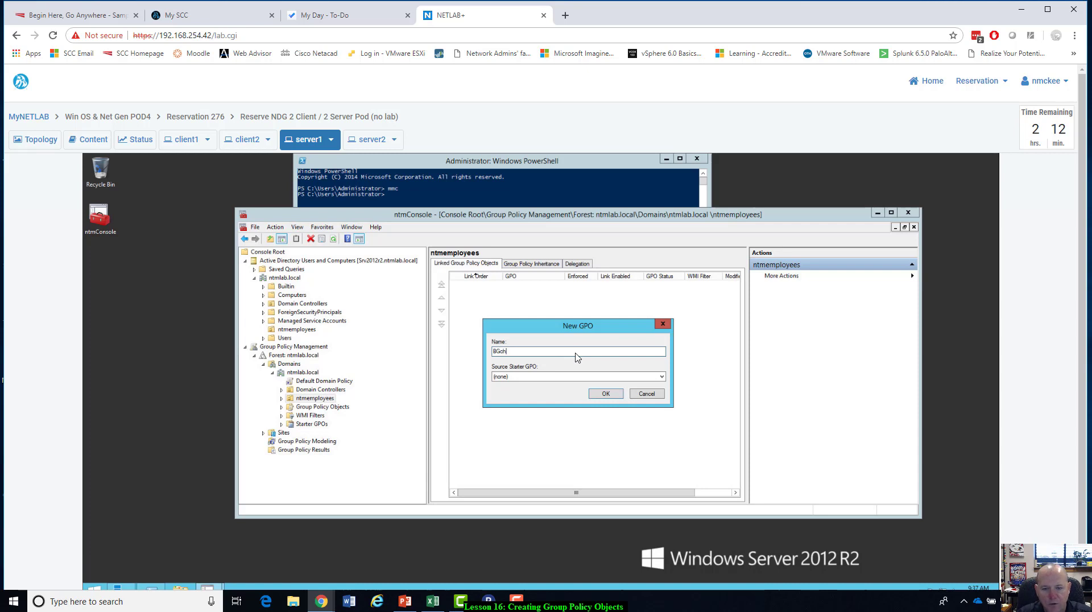
type("ange")
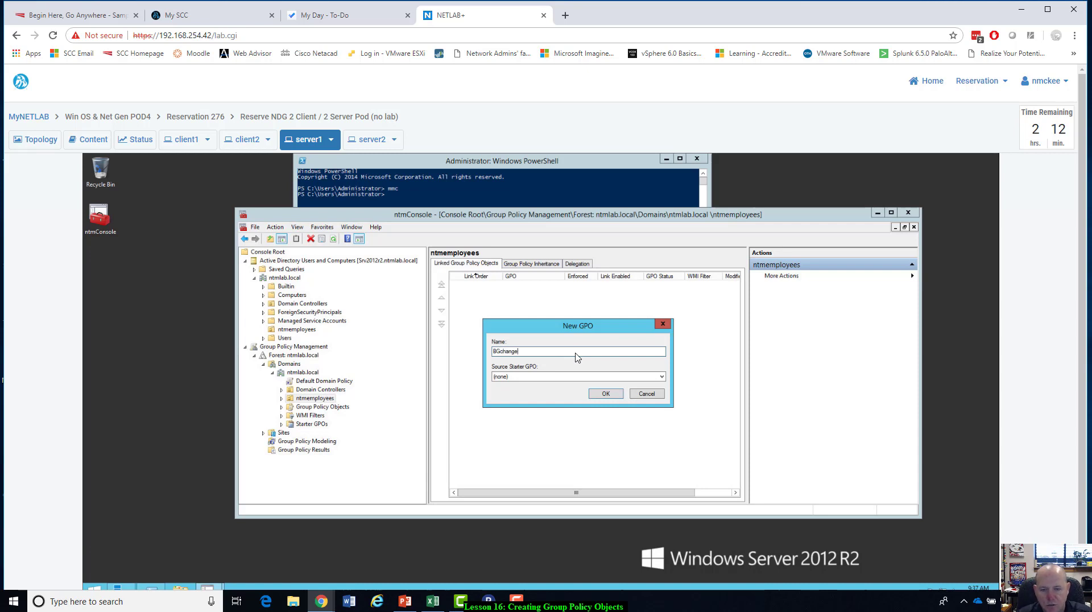
left_click(606, 394)
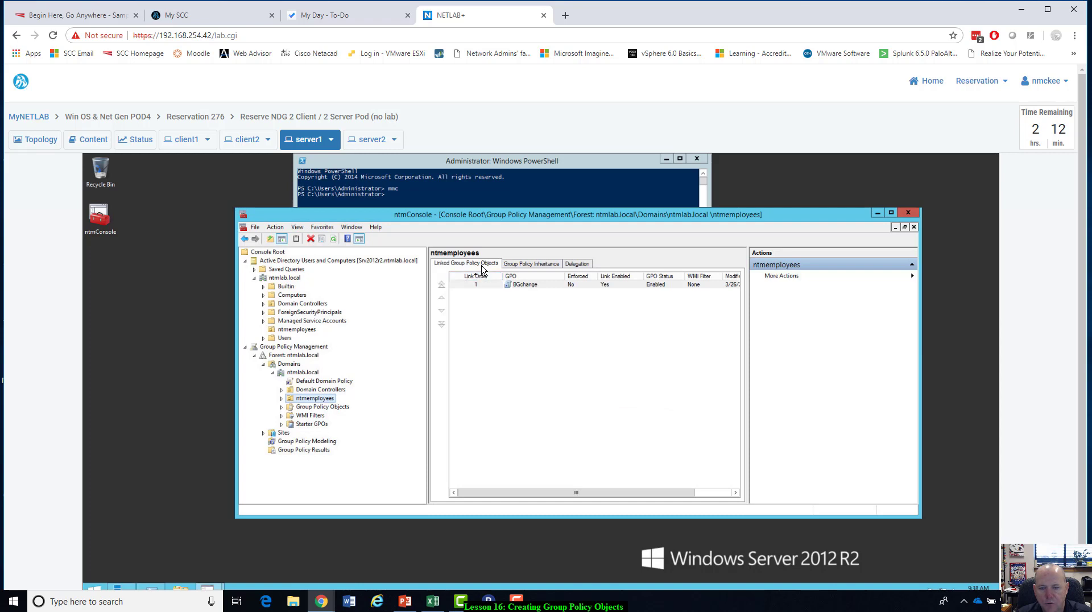
Open the BGchange GPO for editing and move the editor window clear of the console tree.
right_click(528, 288)
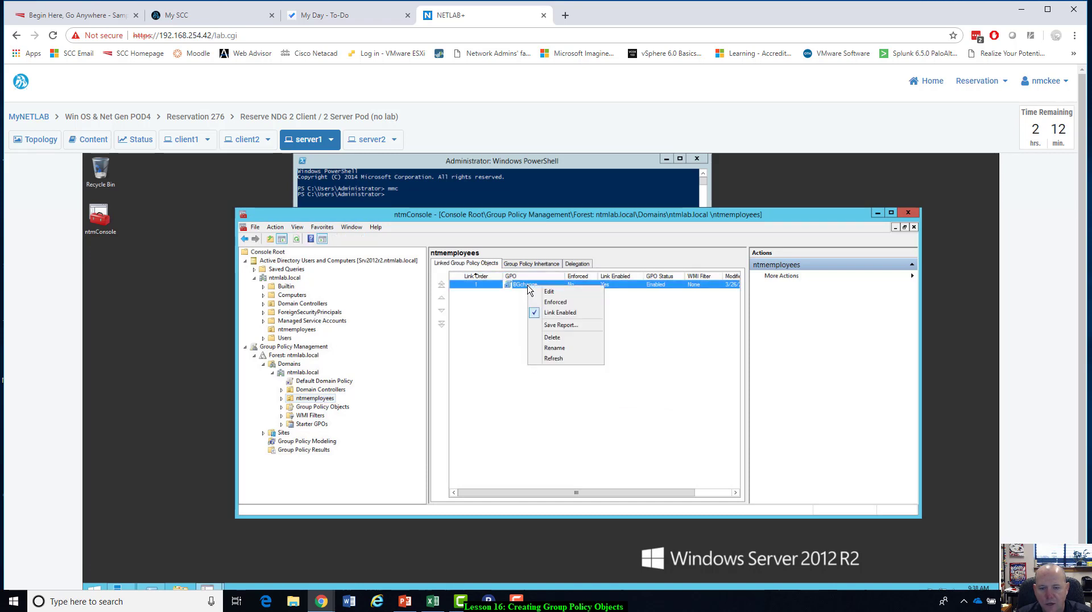
left_click(548, 291)
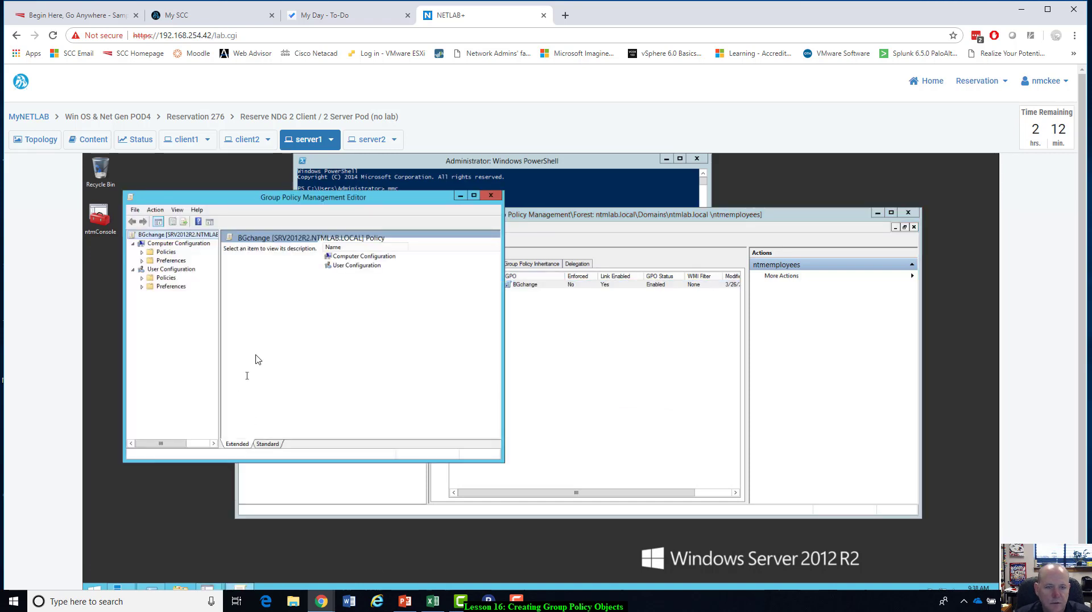
left_click_drag(382, 199, 702, 174)
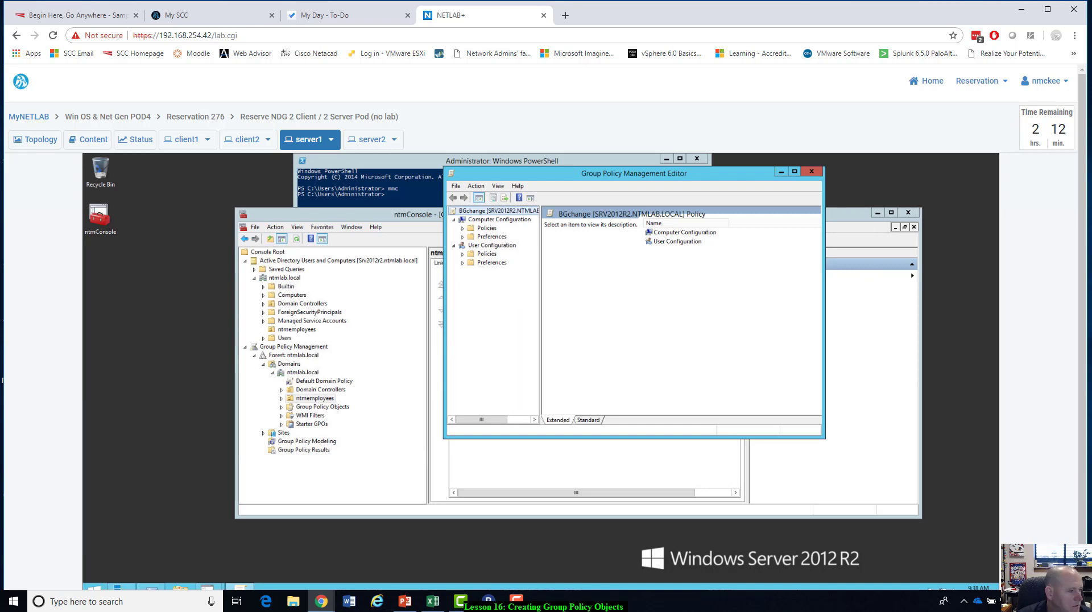
Show the settings under User Configuration > Policies > Administrative Templates > Desktop > Desktop, and widen the editor to fit the State and Comment columns.
left_click(463, 262)
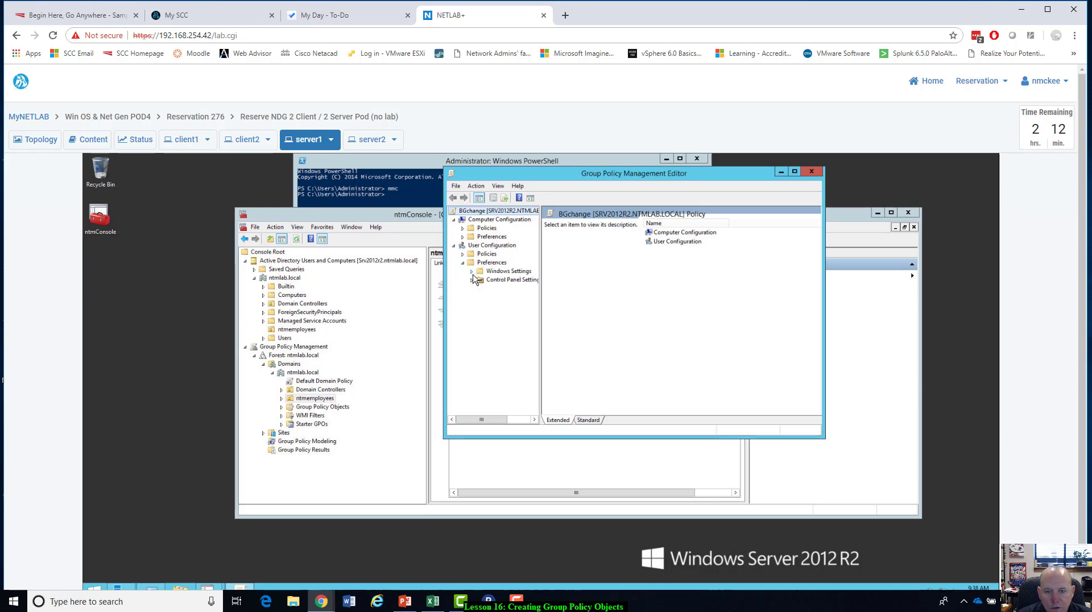
left_click(462, 253)
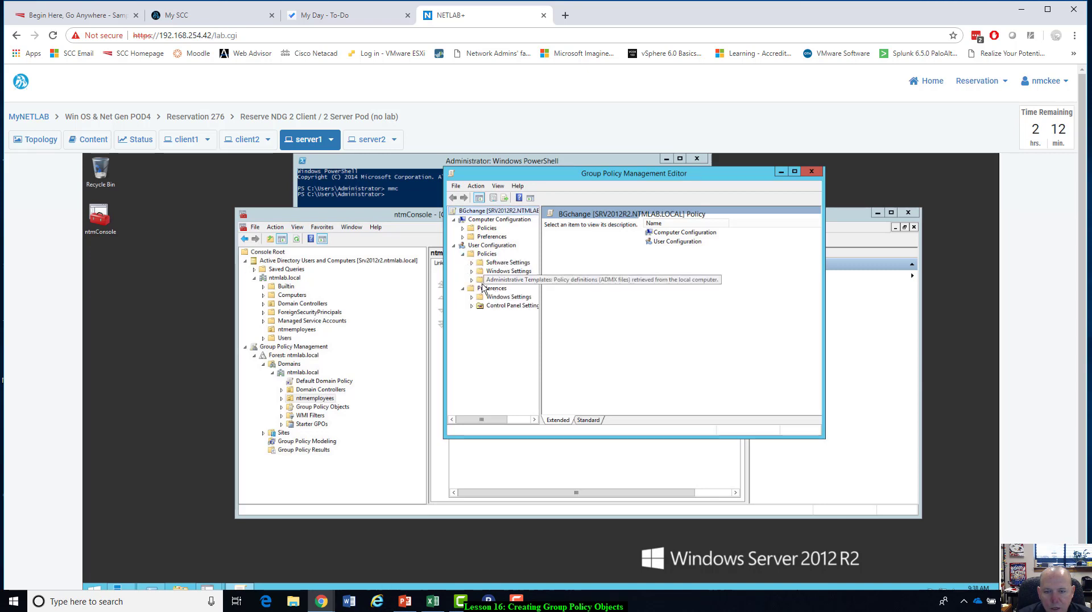
left_click(472, 279)
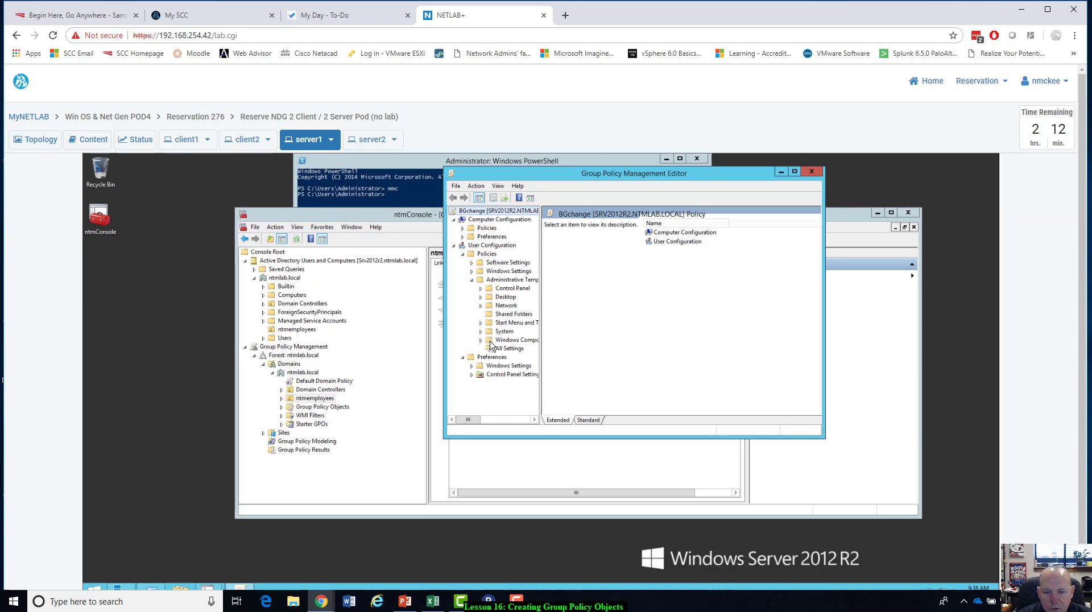
left_click(481, 298)
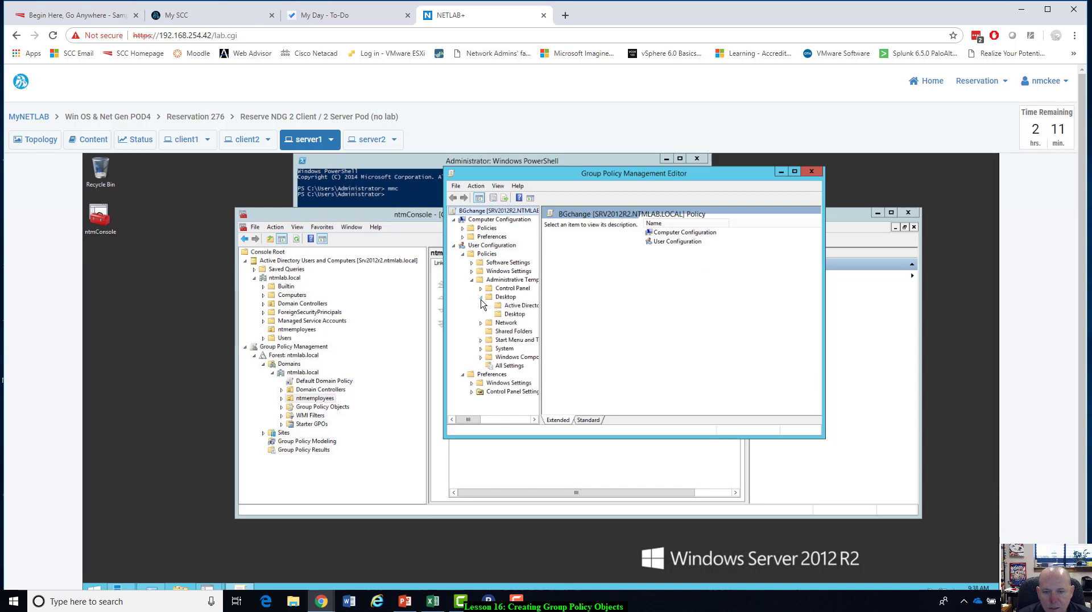
left_click(511, 315)
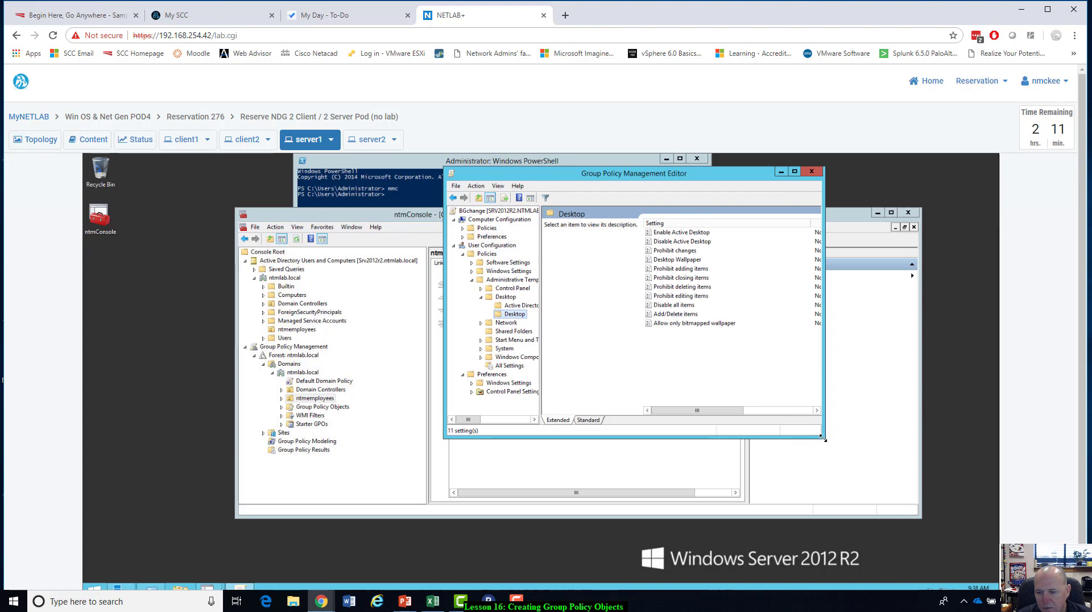
left_click_drag(824, 437, 984, 428)
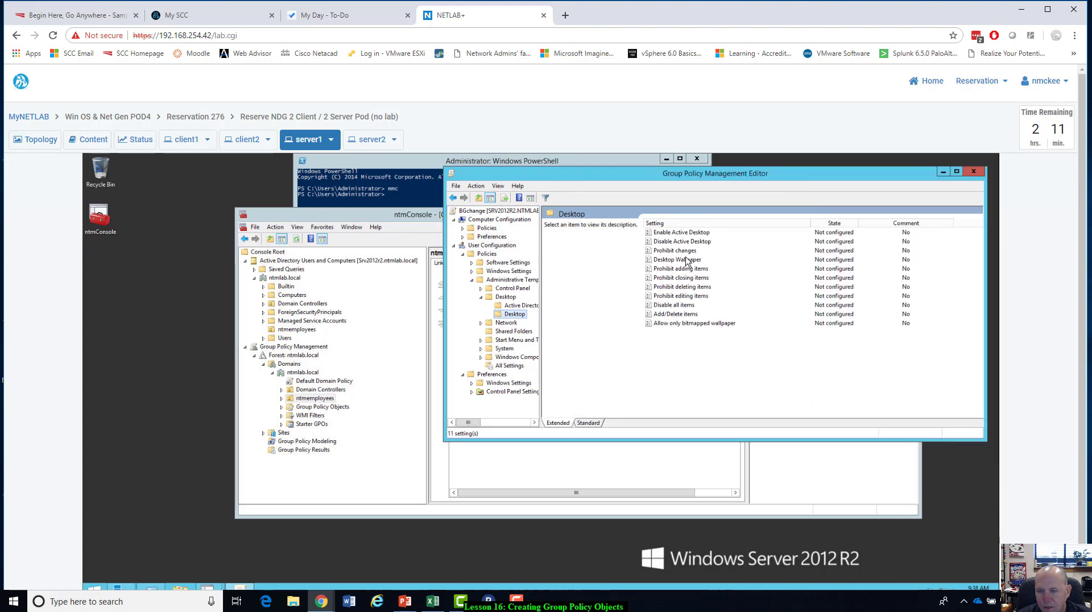
Open the Desktop Wallpaper policy setting, move its window over the editor, and set the policy to Enabled.
double_click(685, 261)
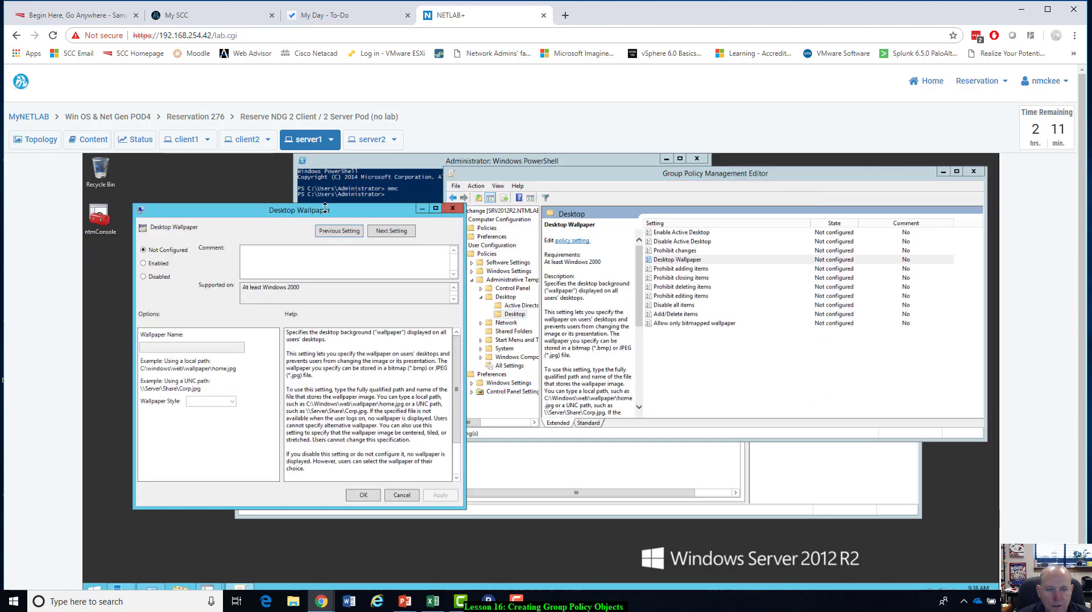
left_click_drag(325, 209, 721, 203)
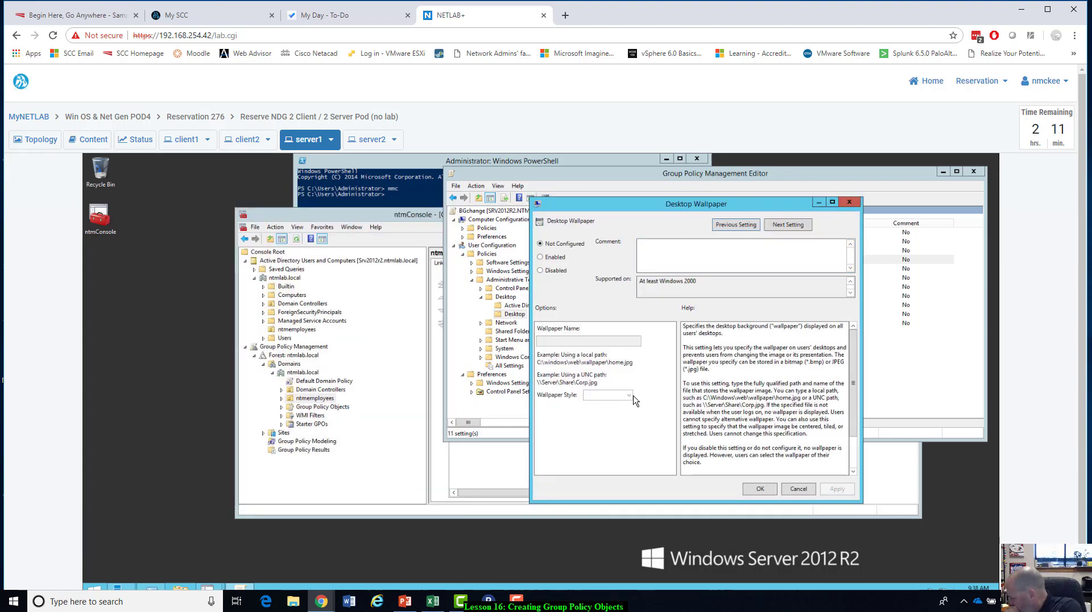
left_click(540, 259)
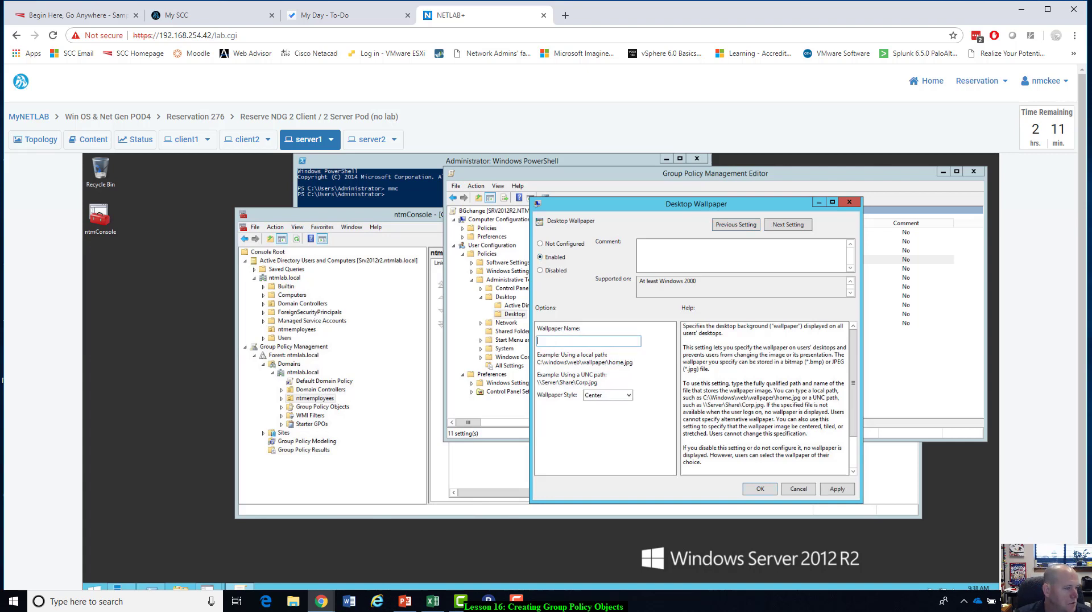
Enter c:\Windows\web\screen\img102.jpg as the wallpaper name.
type("c:\\")
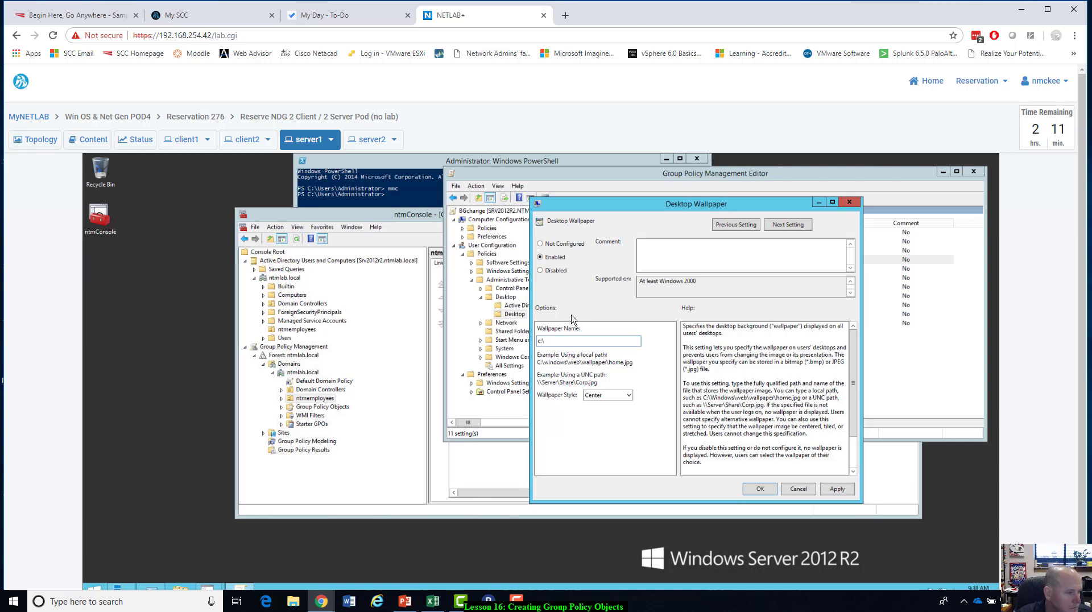
type("Windows\\web")
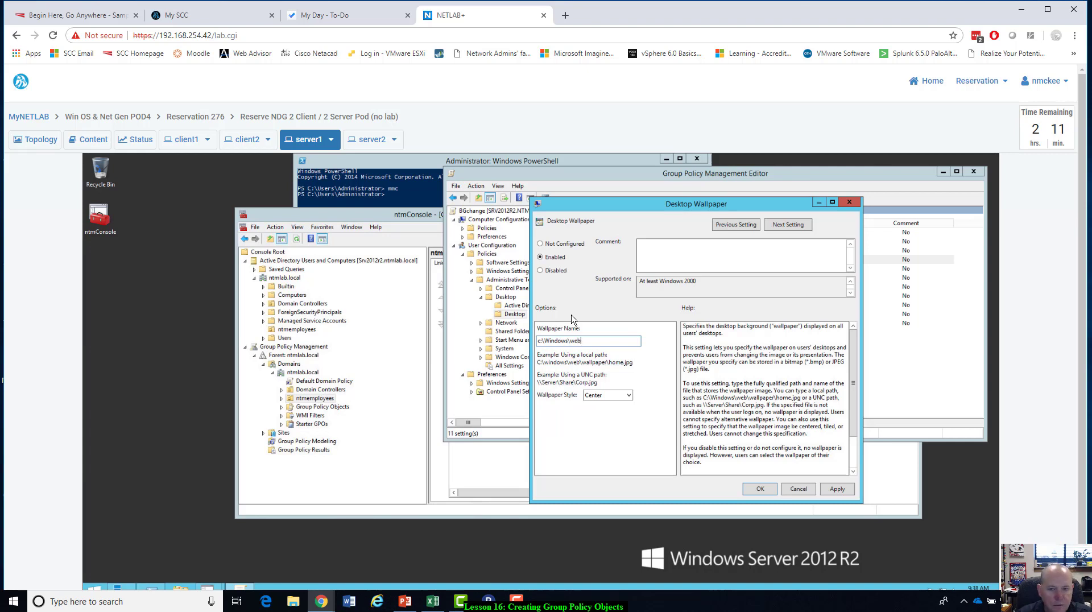
type("\\s")
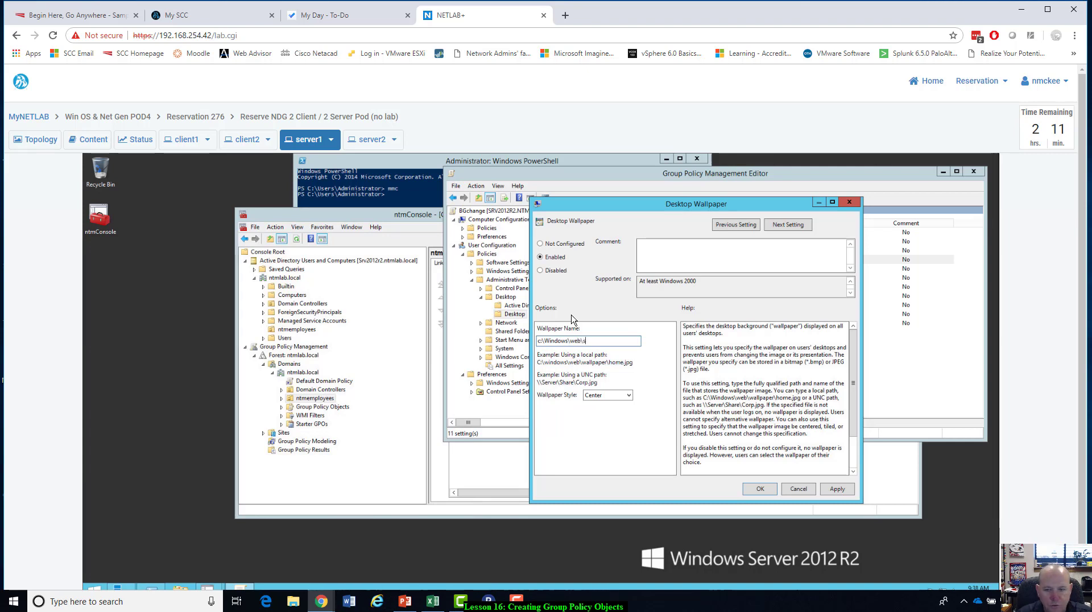
type("creen\\")
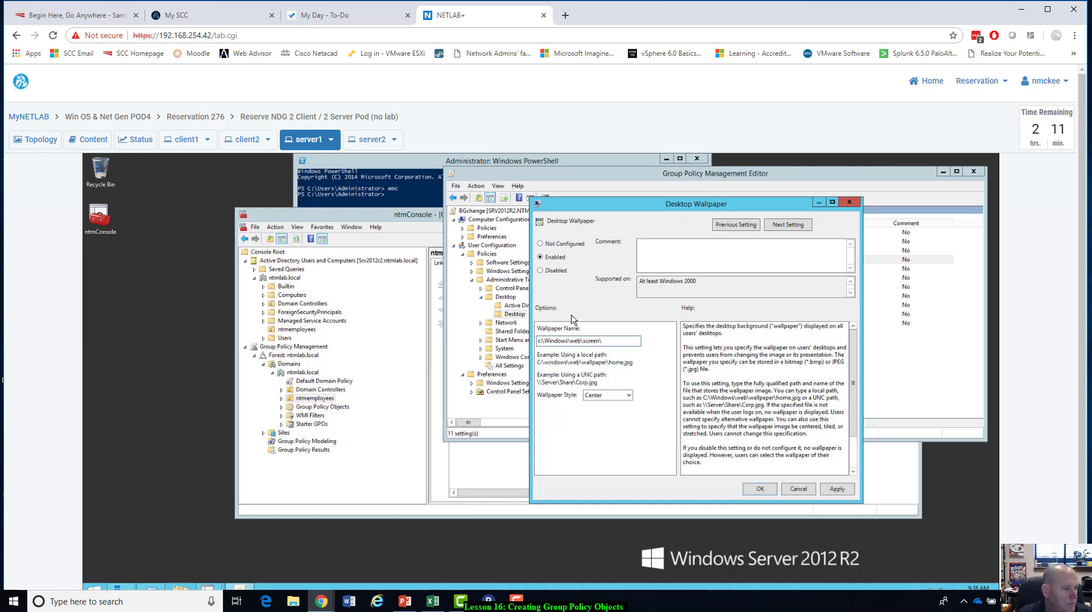
type("img10")
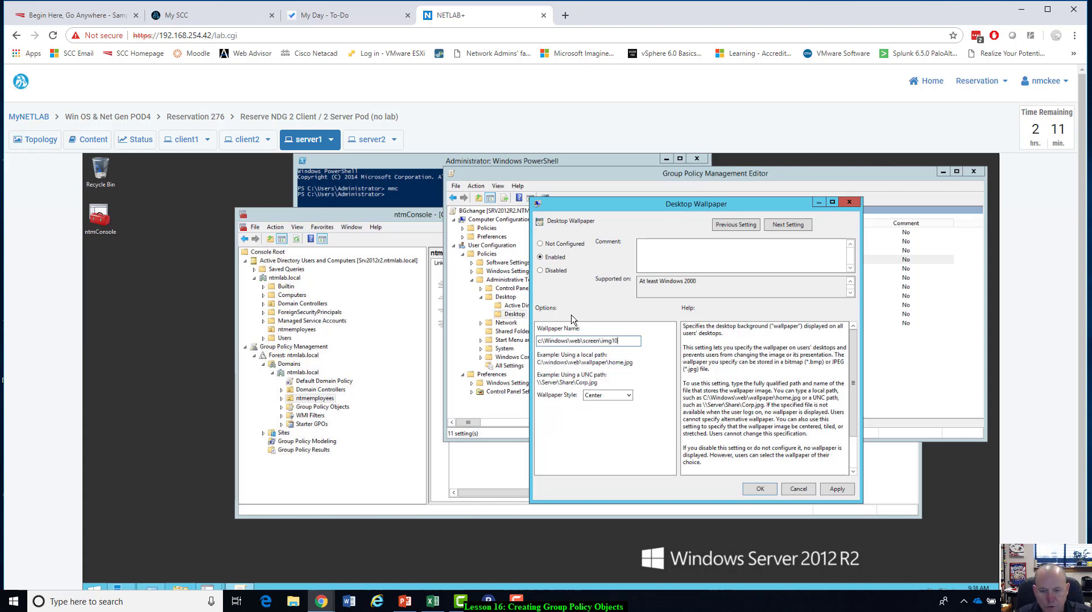
type("2.jpg")
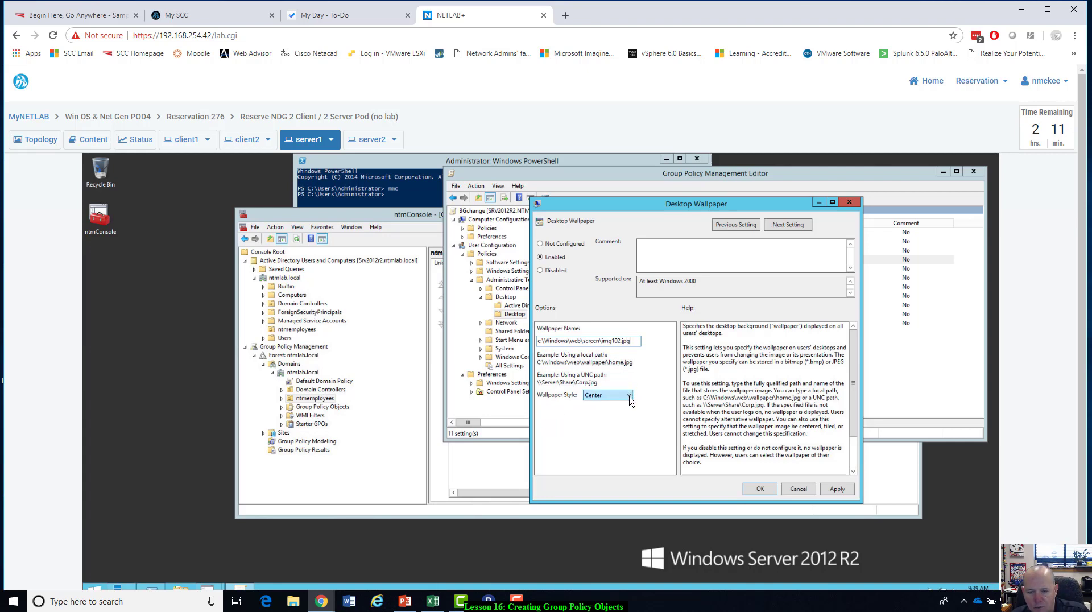
Set the wallpaper style to Fill, save the Desktop Wallpaper setting, and recheck its saved options.
left_click(607, 394)
left_click(603, 414)
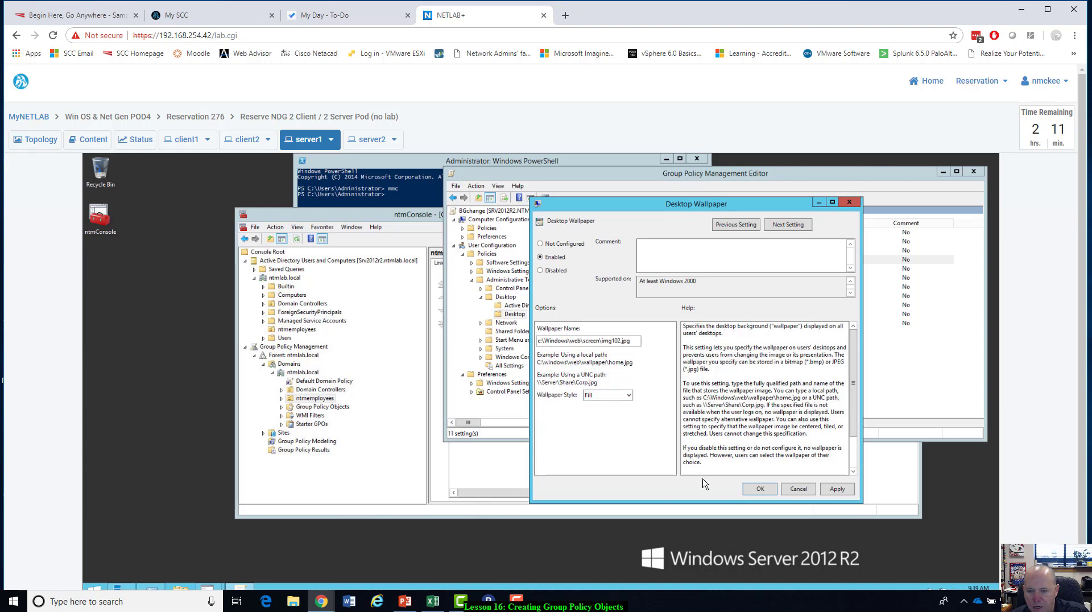
left_click(759, 489)
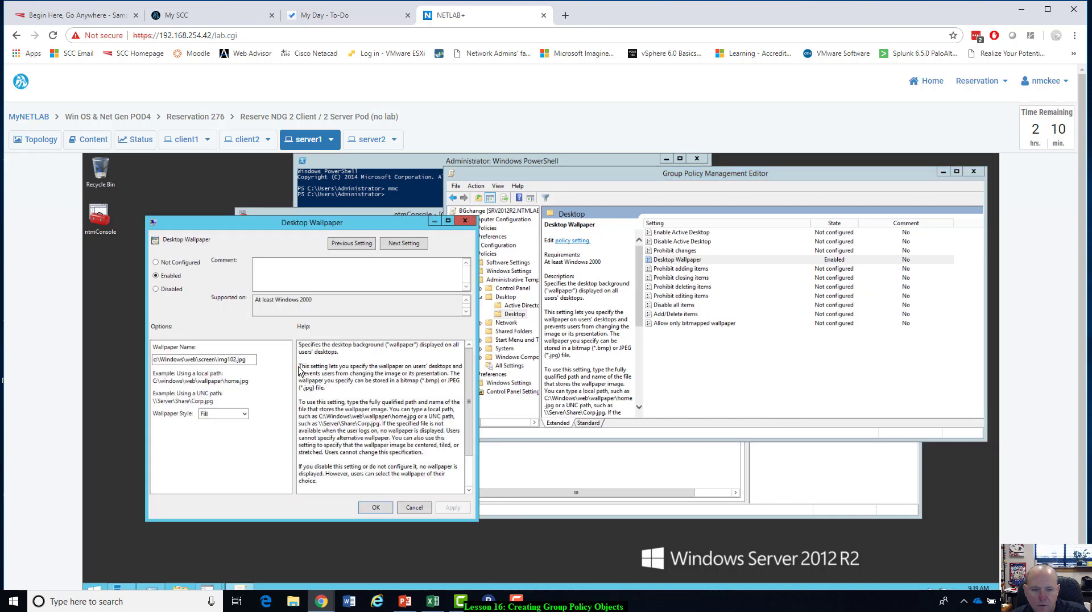
left_click_drag(354, 222, 706, 200)
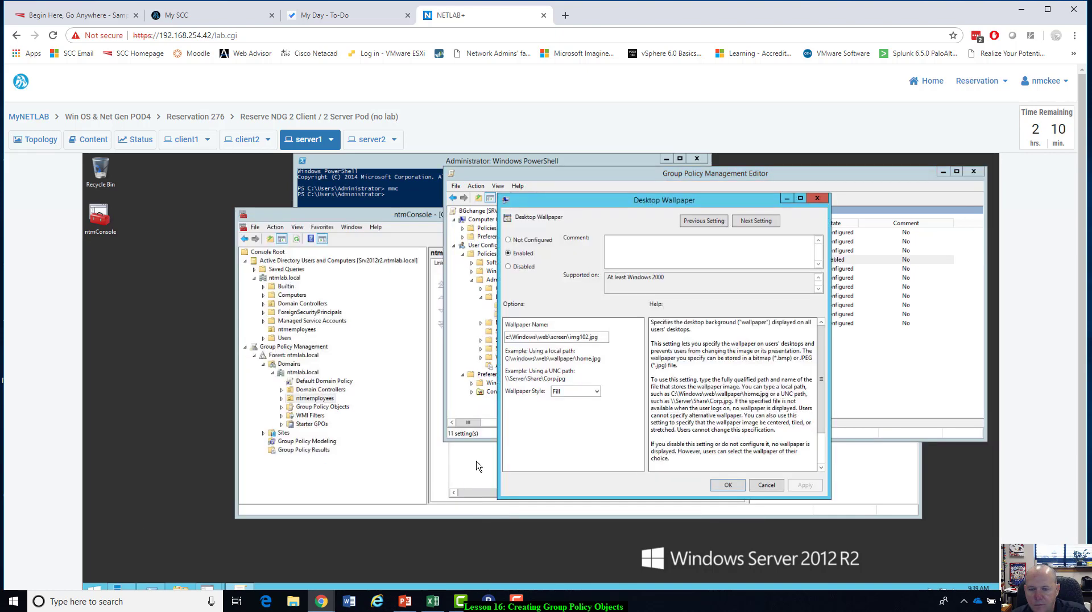
left_click(727, 485)
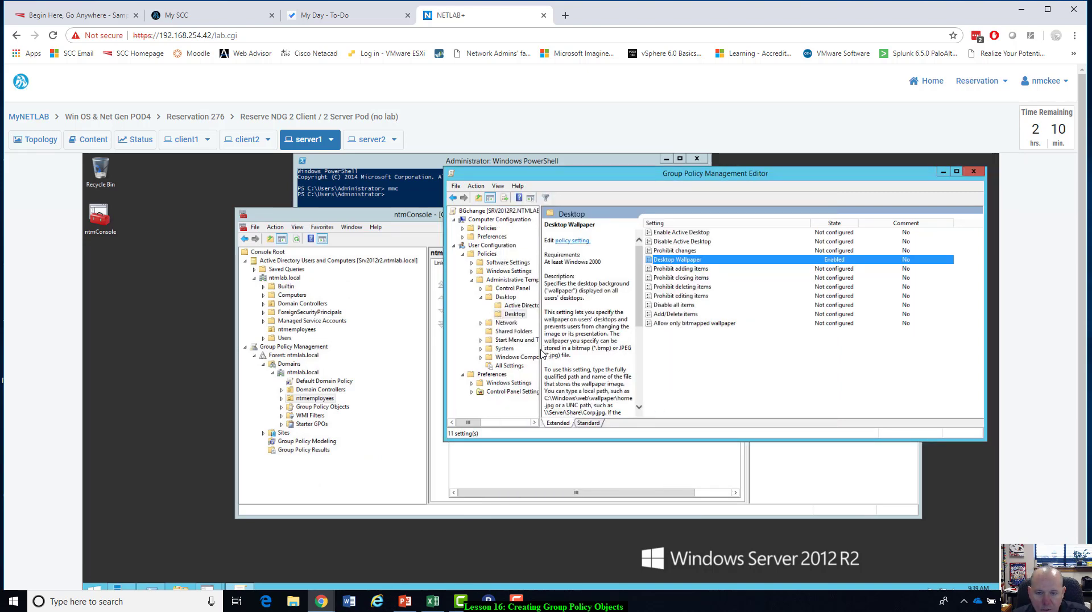
Widen the policy editor's console tree, close the Group Policy Management Editor, and switch to the client1 machine.
left_click_drag(542, 353, 591, 373)
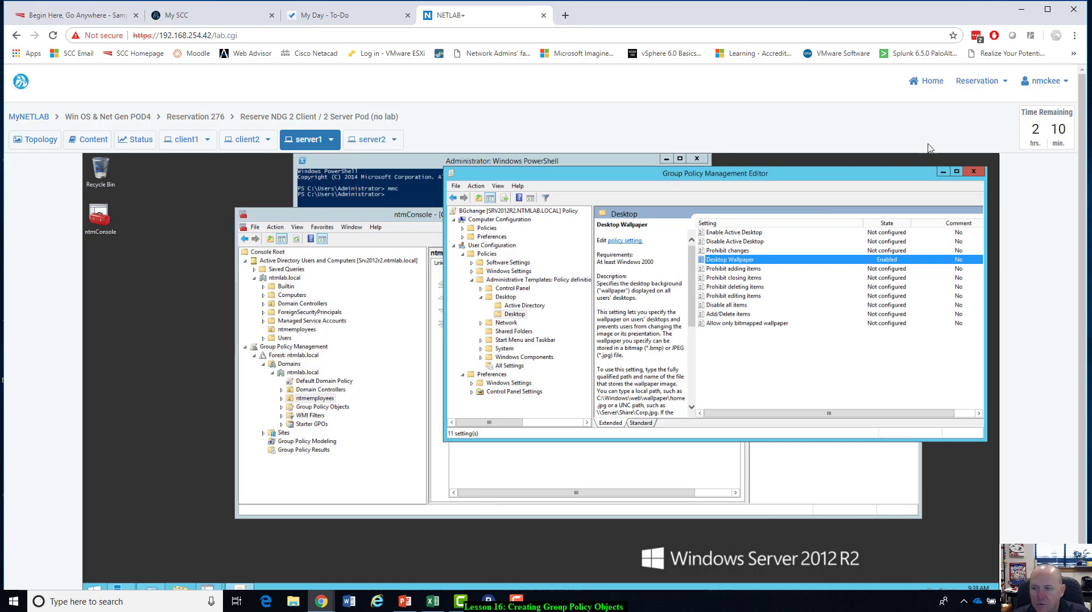
left_click(972, 172)
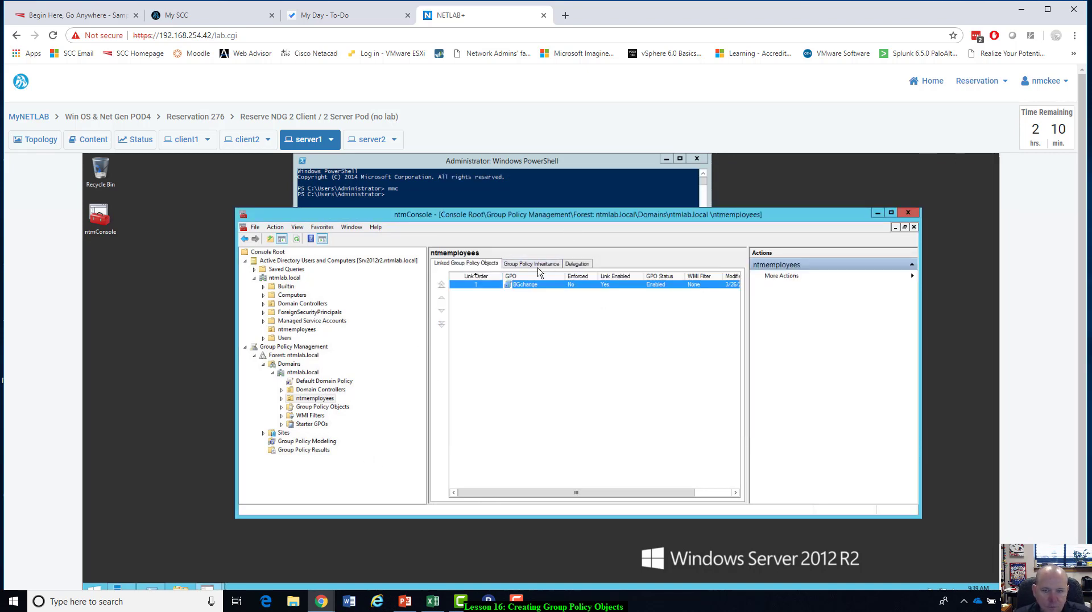
left_click(180, 142)
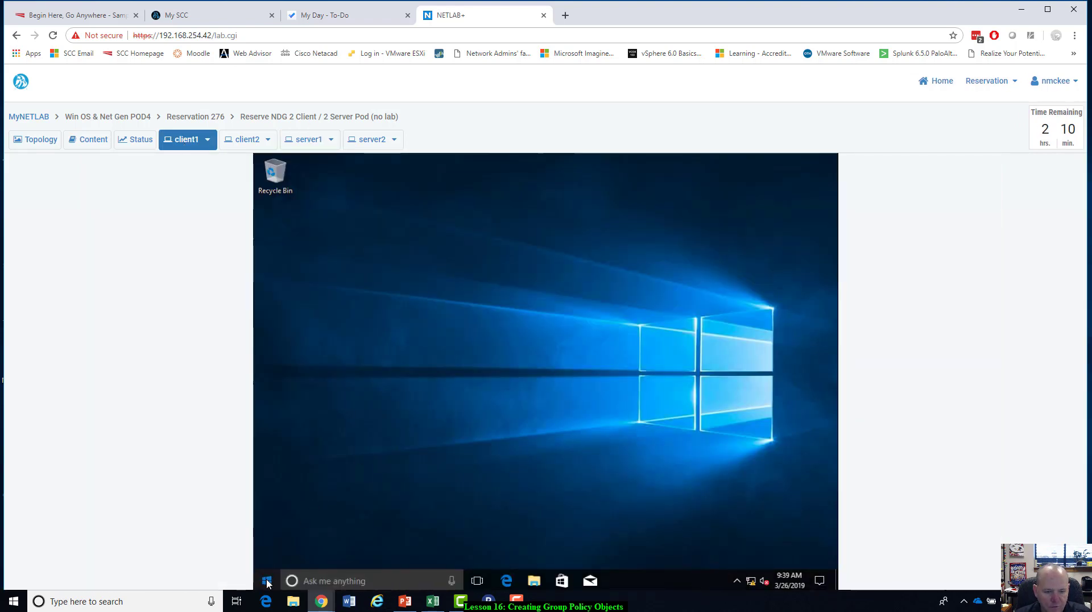
left_click(267, 580)
left_click(265, 556)
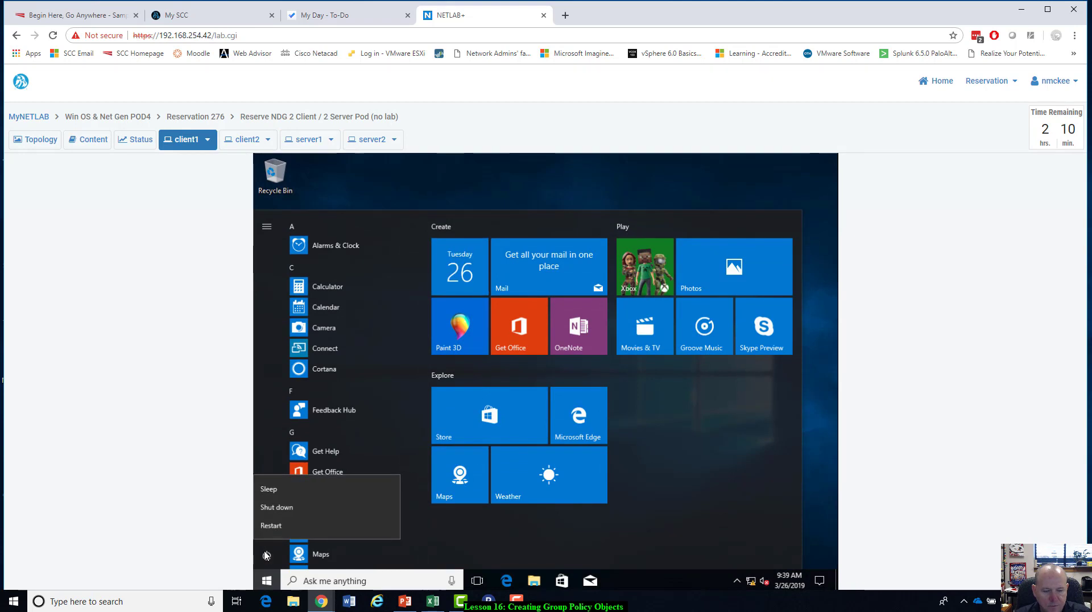
left_click(265, 555)
left_click(826, 290)
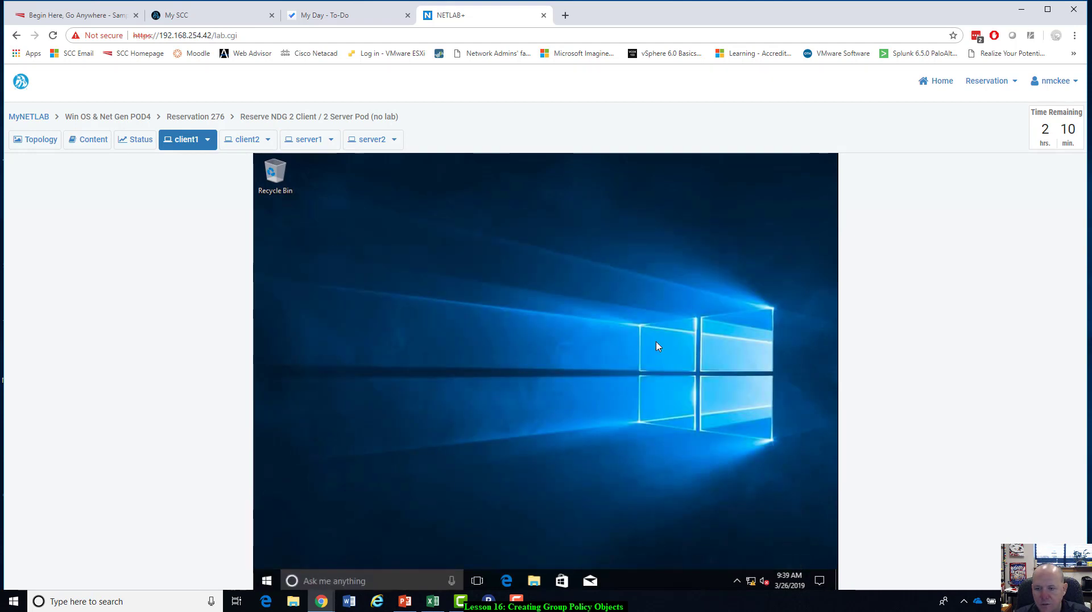
right_click(565, 351)
left_click(485, 391)
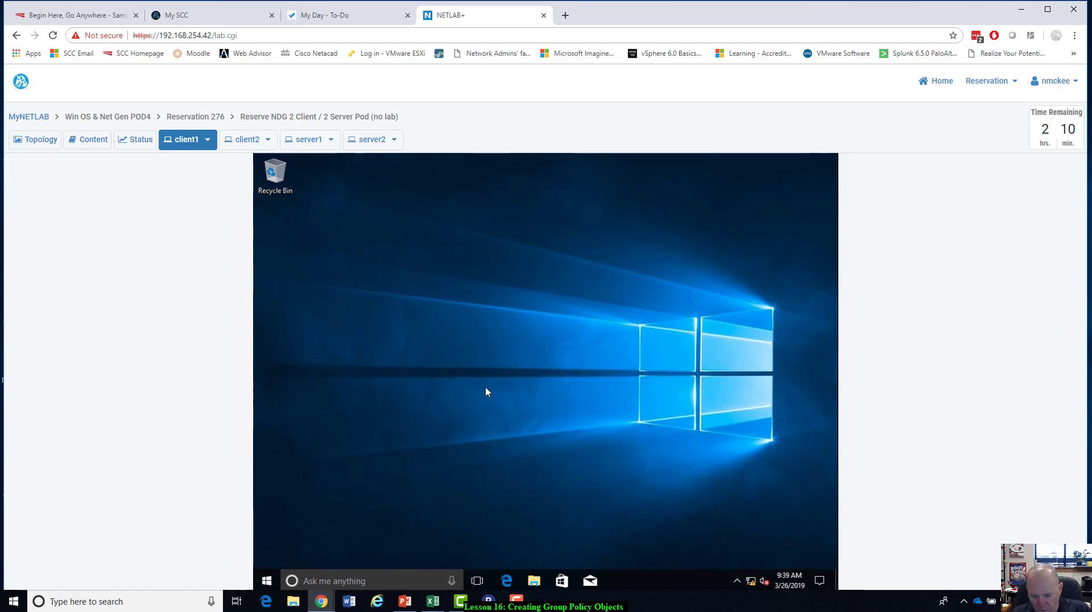
Send CTRL+ALT+DEL to client1 and sign out of the current Windows session.
left_click(207, 139)
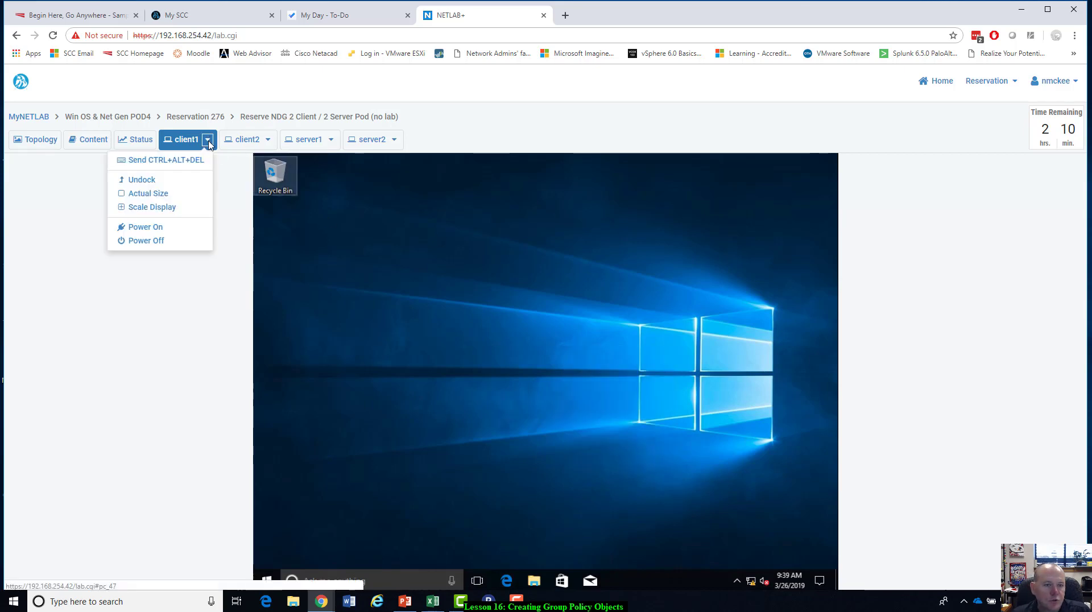
left_click(195, 162)
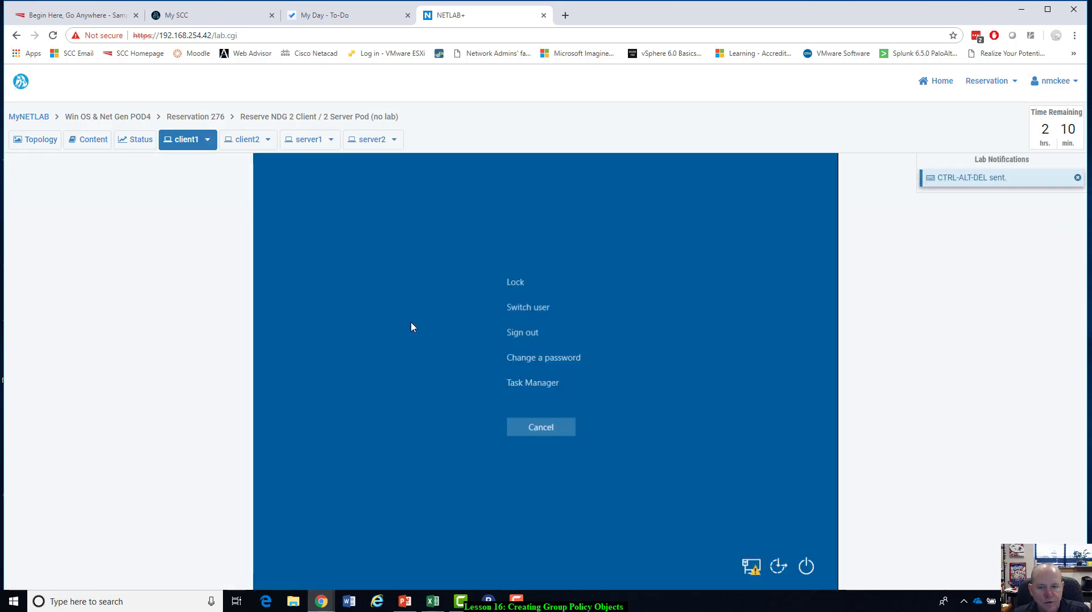
left_click(520, 337)
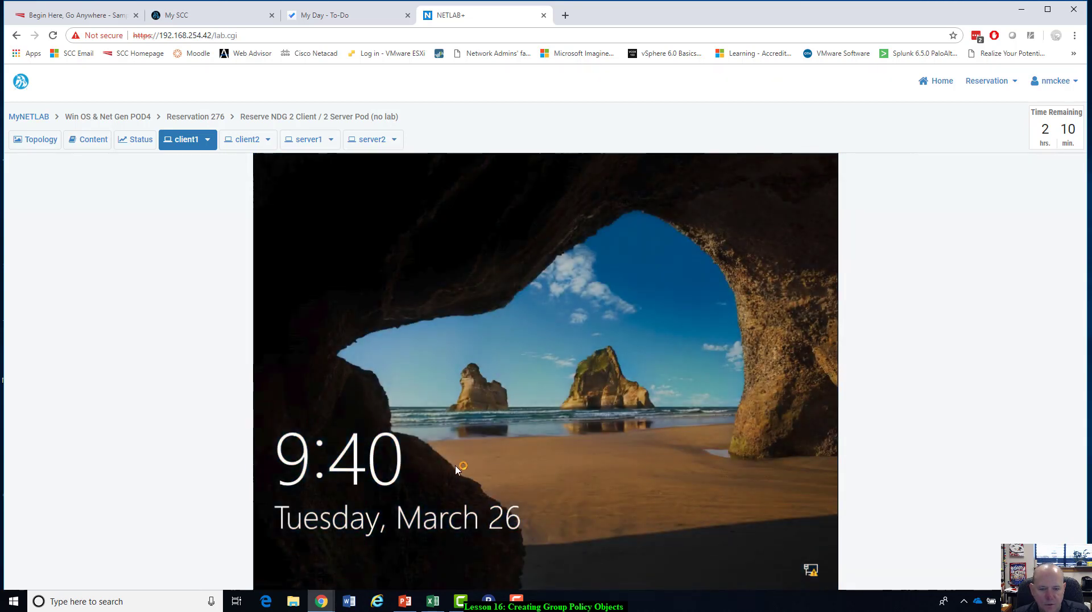
Sign in to client1 on the NTMLAB domain as the other user testuser1, entering the account password.
left_click(463, 463)
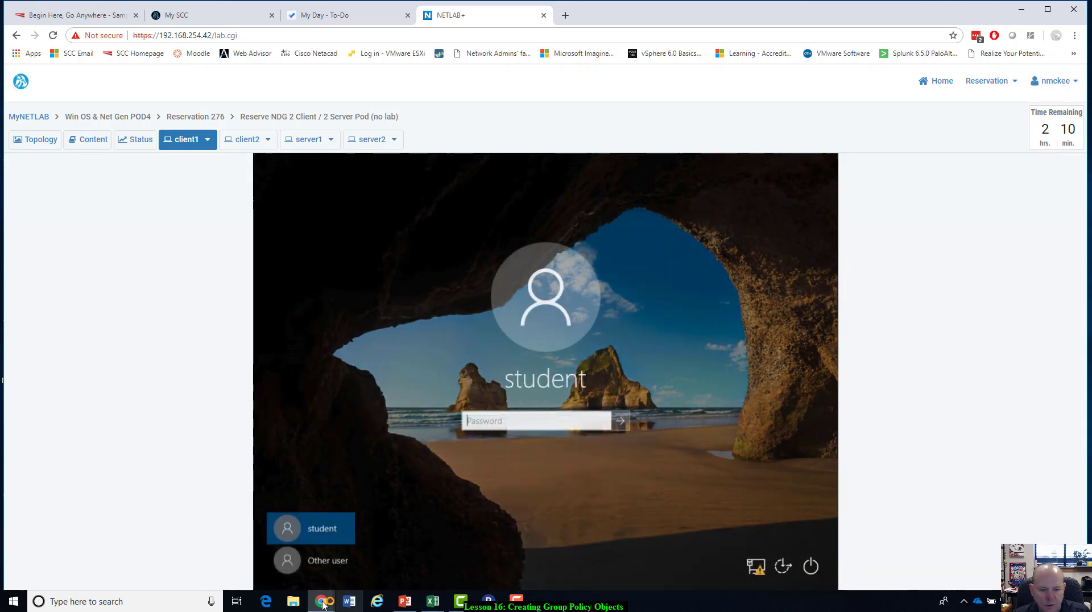
left_click(321, 561)
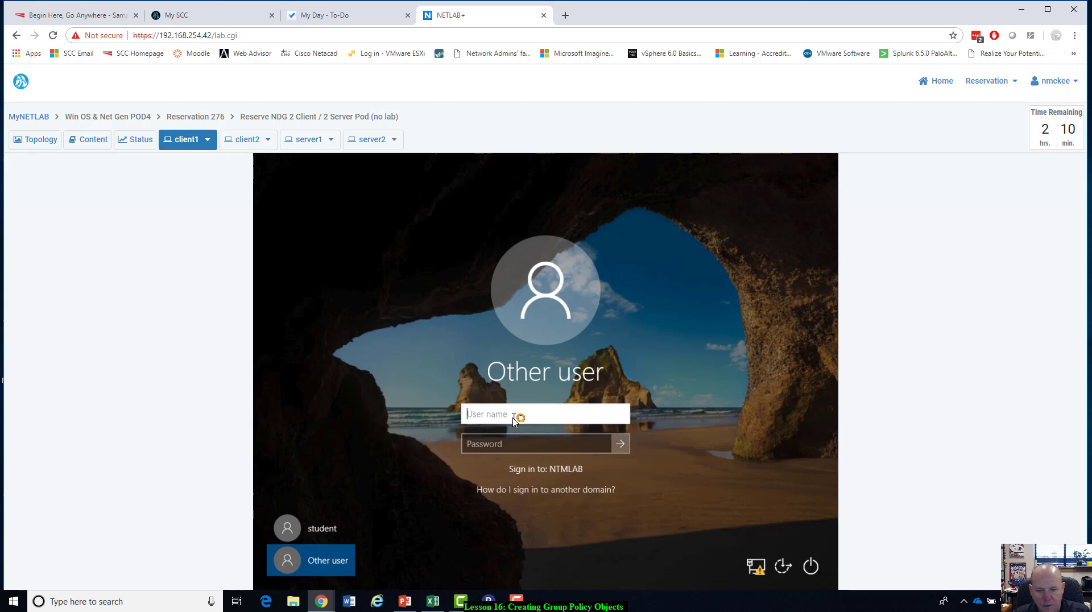
type("testuser1")
key("Tab")
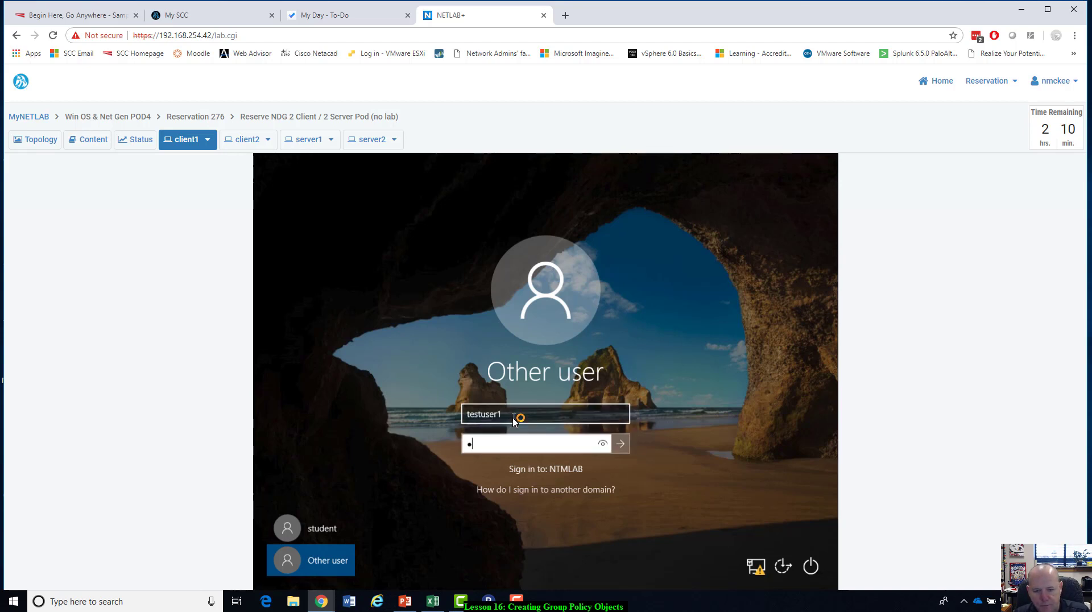
type("Pa")
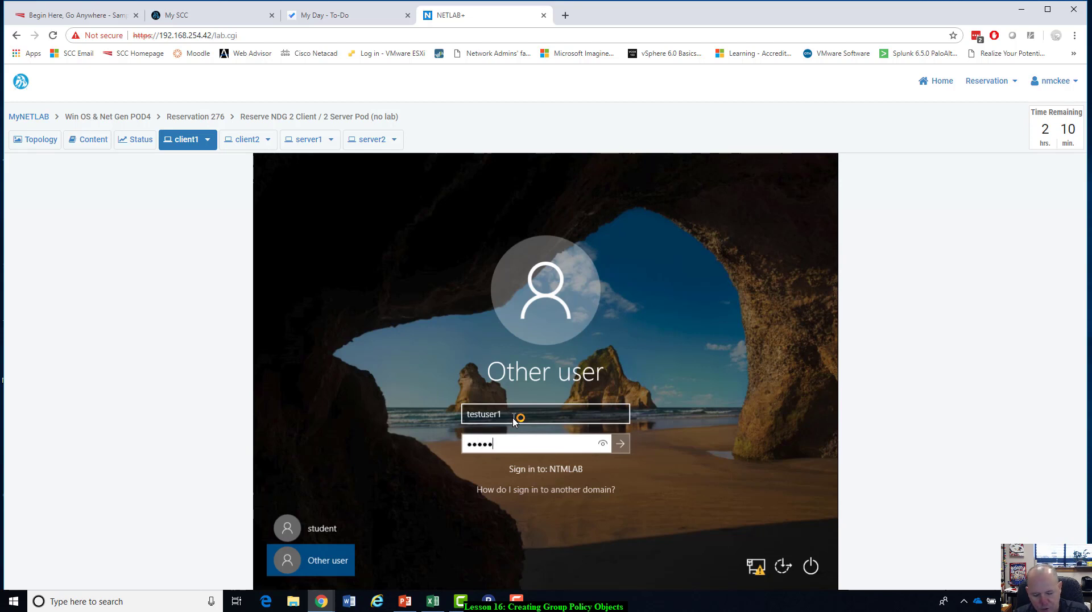
type("••••••••")
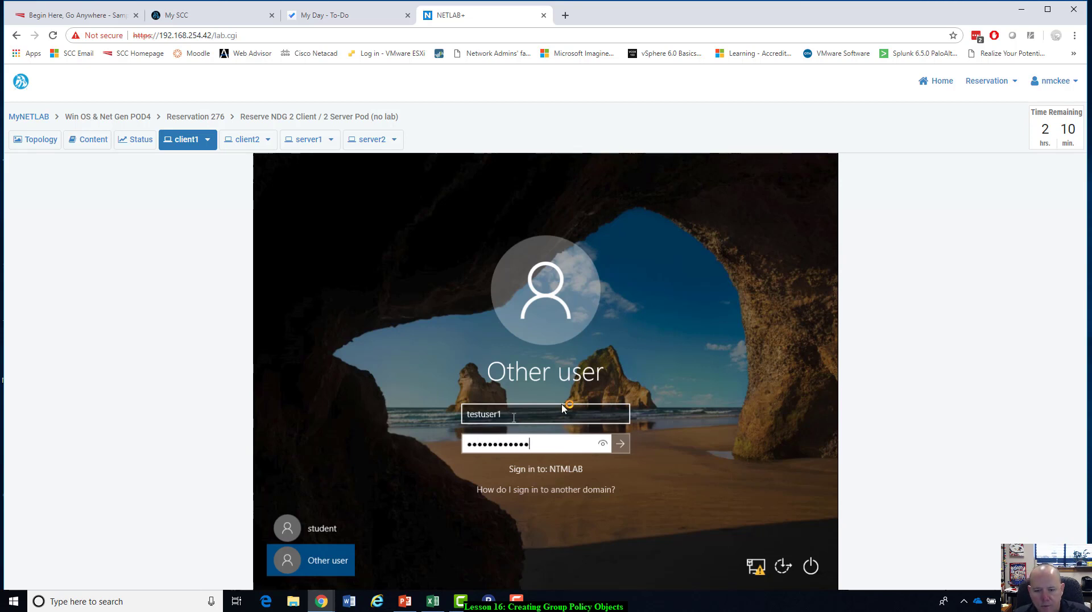
left_click(621, 444)
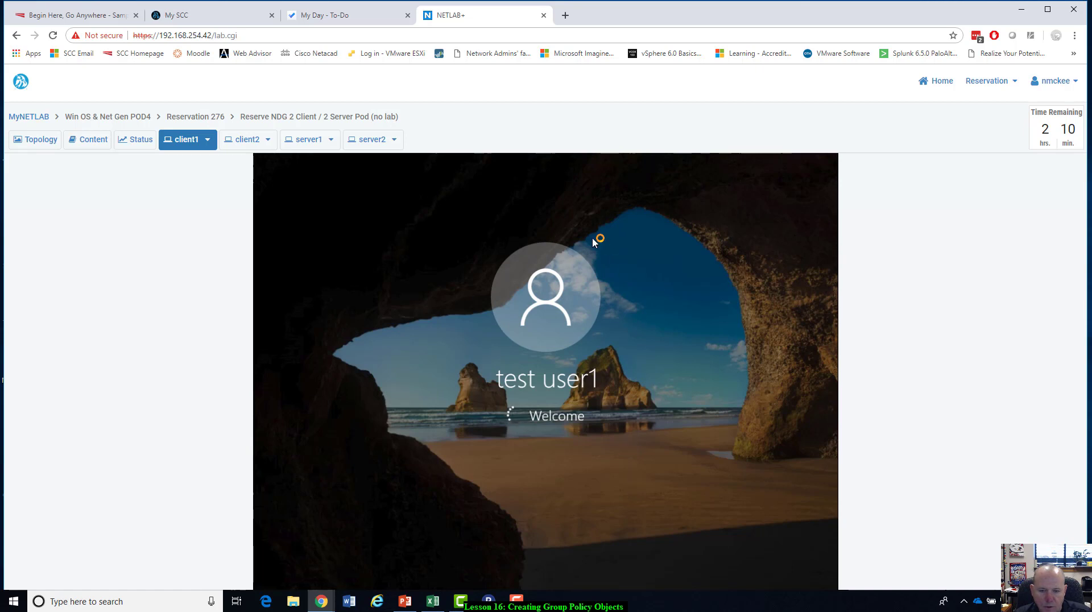
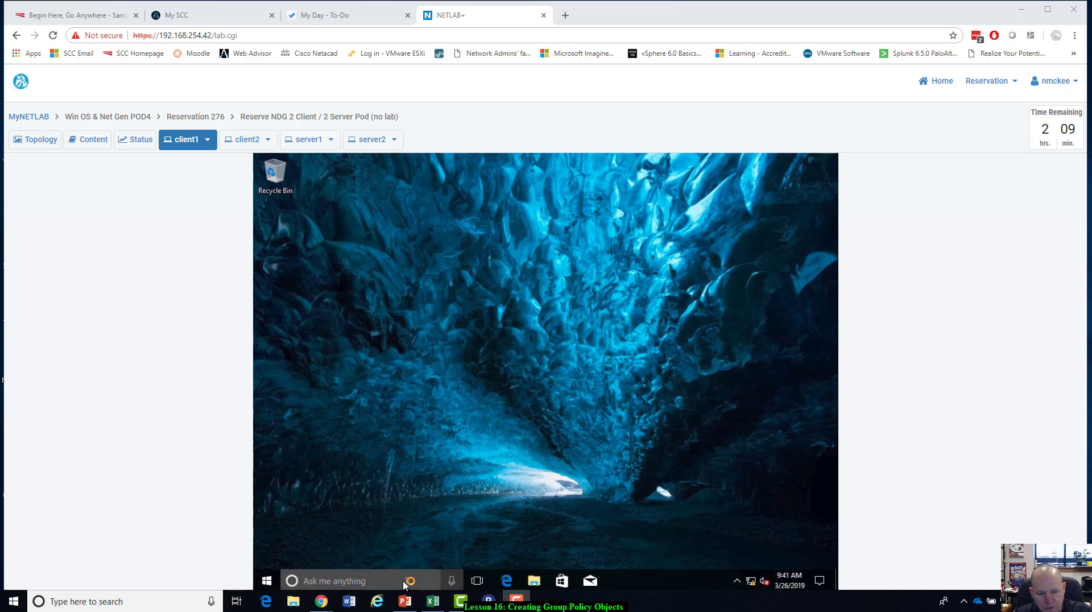
Find Command Prompt by searching for cmd on client1 and open it.
left_click(373, 580)
left_click(599, 312)
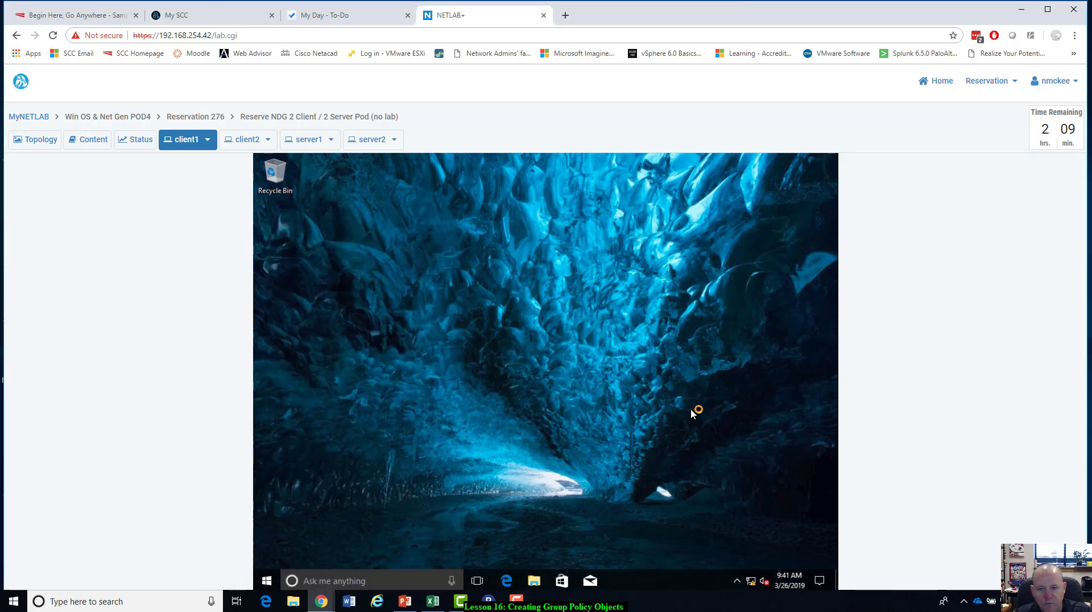
left_click(351, 582)
type("c")
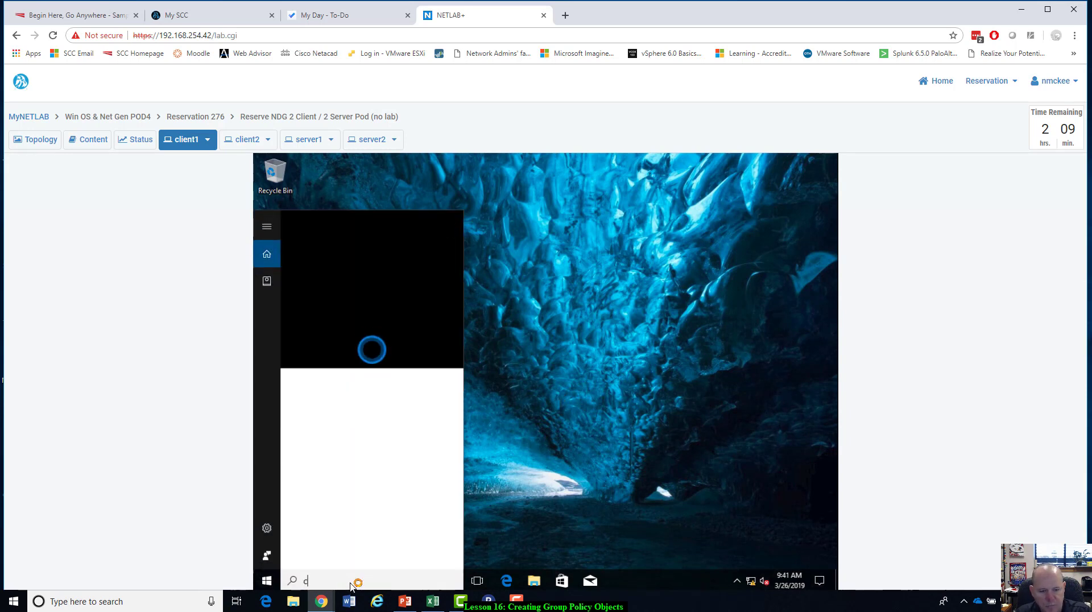
type("md")
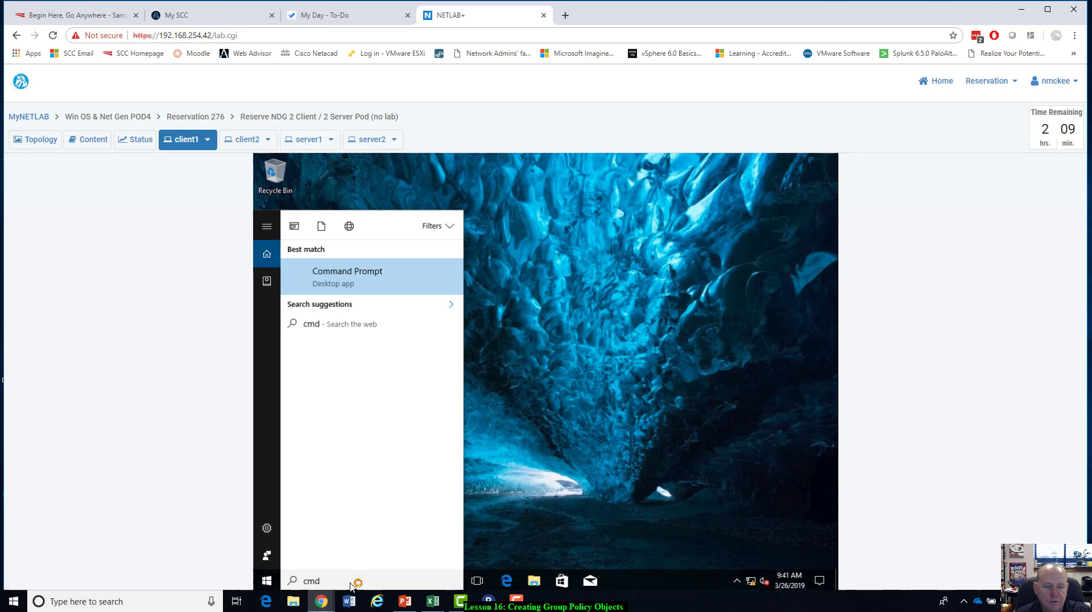
left_click(371, 292)
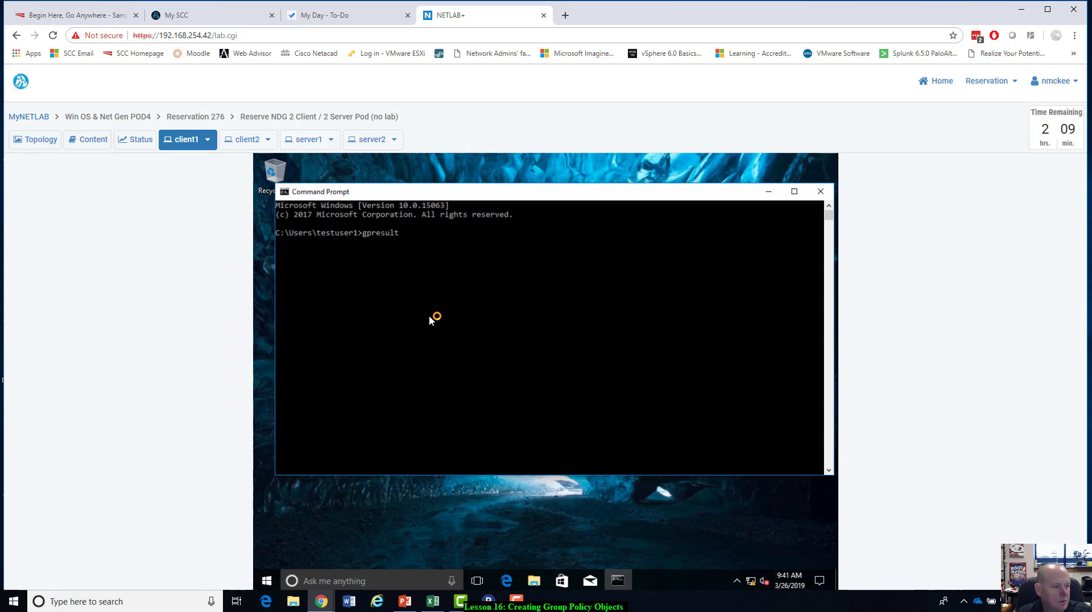
Run gpresult /v on client1, correcting the mistyped backslash in the \v option to a forward slash.
key("BackSpace")
type("\\v")
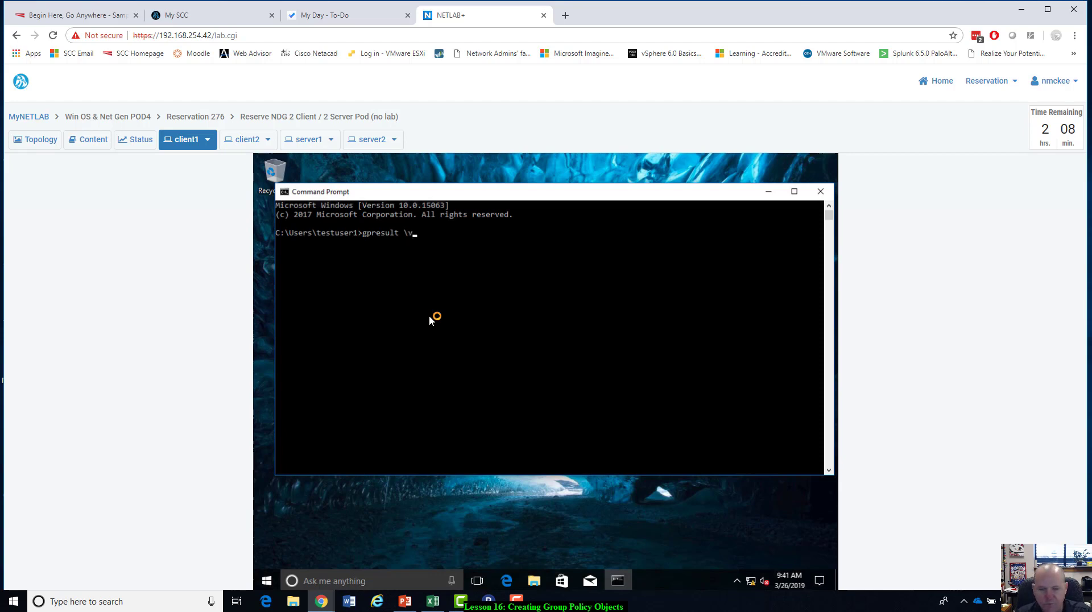
key("Return")
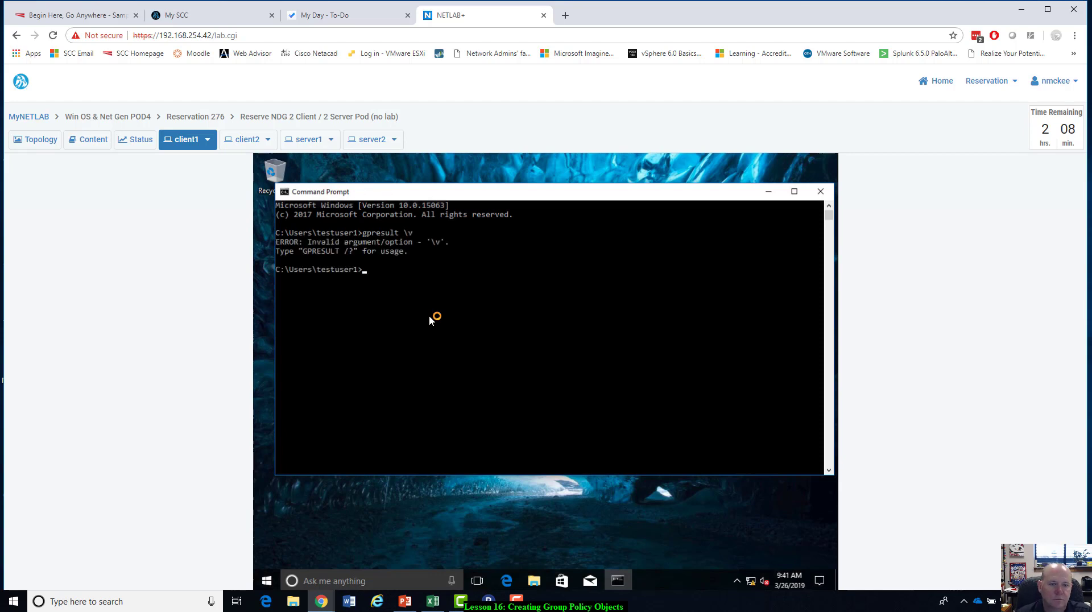
key("Up")
key("Delete")
type("/")
key("Return")
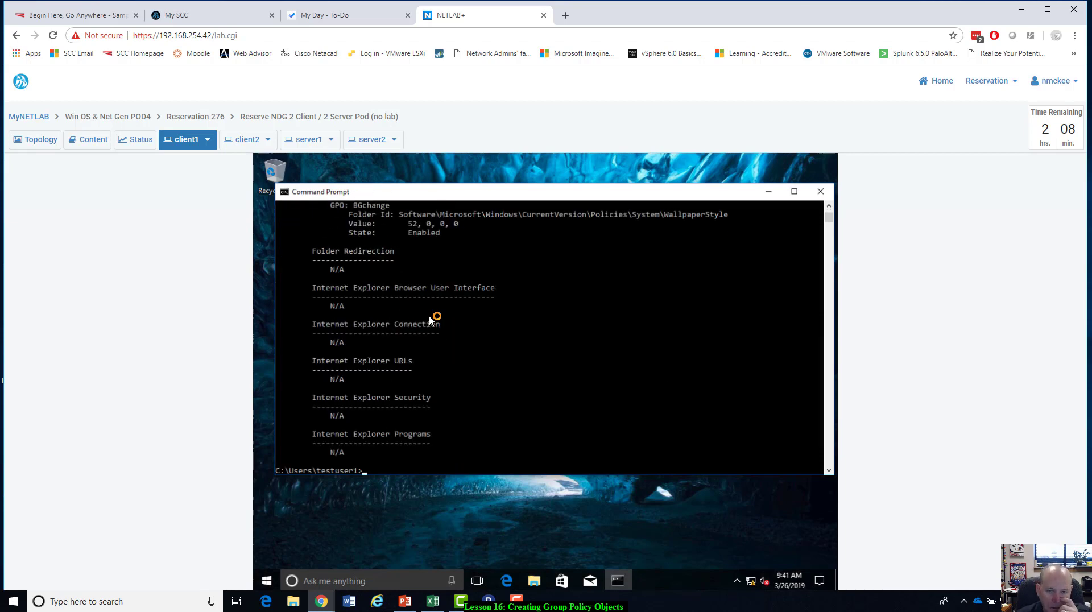
Make the Command Prompt window taller and return to the beginning of the gpresult report.
scroll(432, 322, "up", 1)
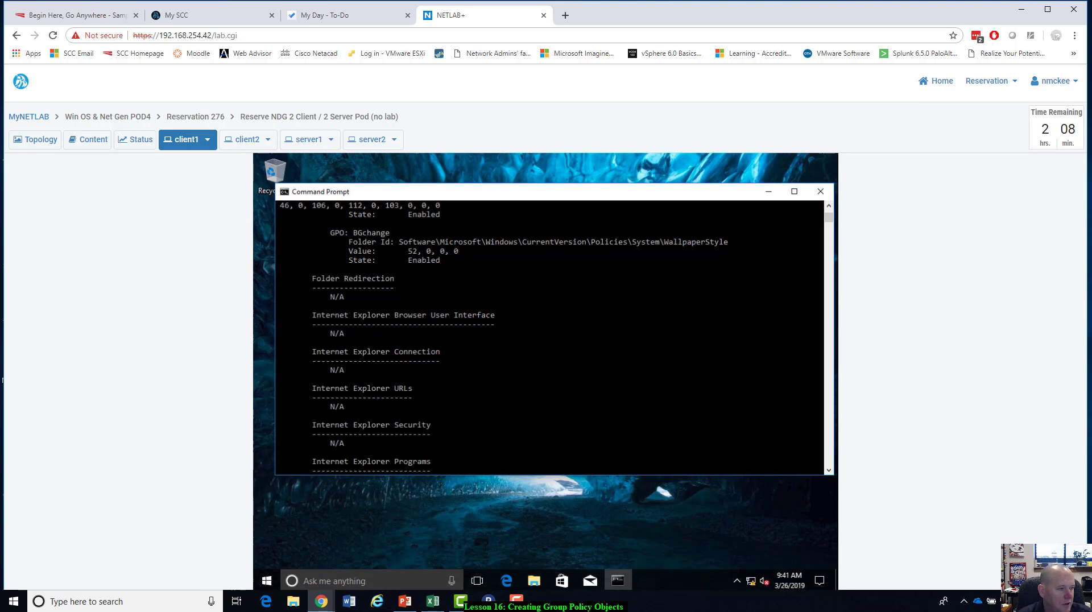
scroll(467, 330, "up", 15)
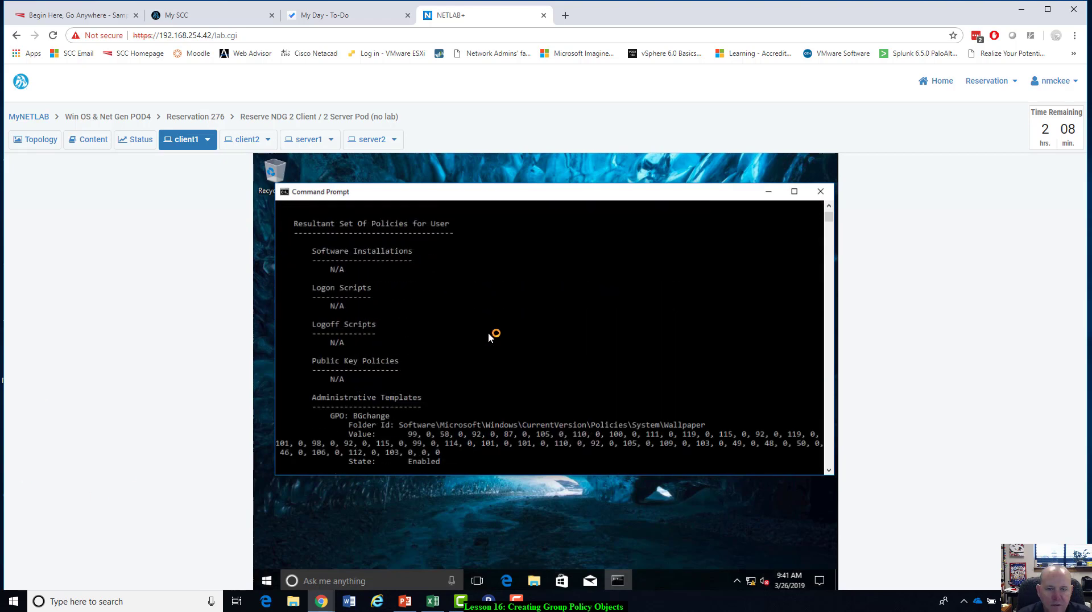
scroll(489, 336, "up", 8)
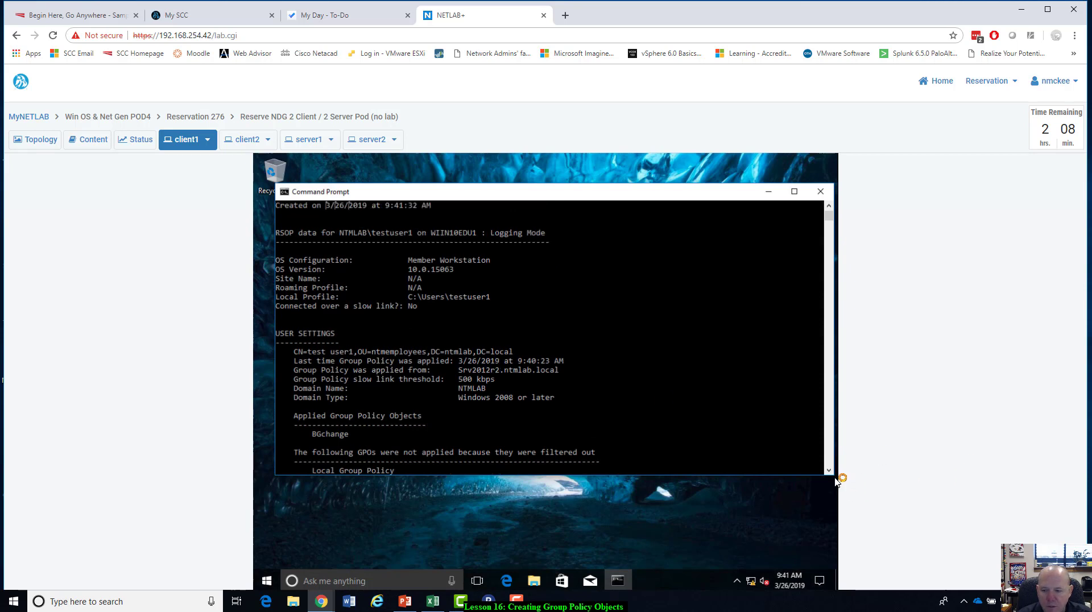
left_click_drag(837, 483, 838, 550)
scroll(499, 451, "up", 2)
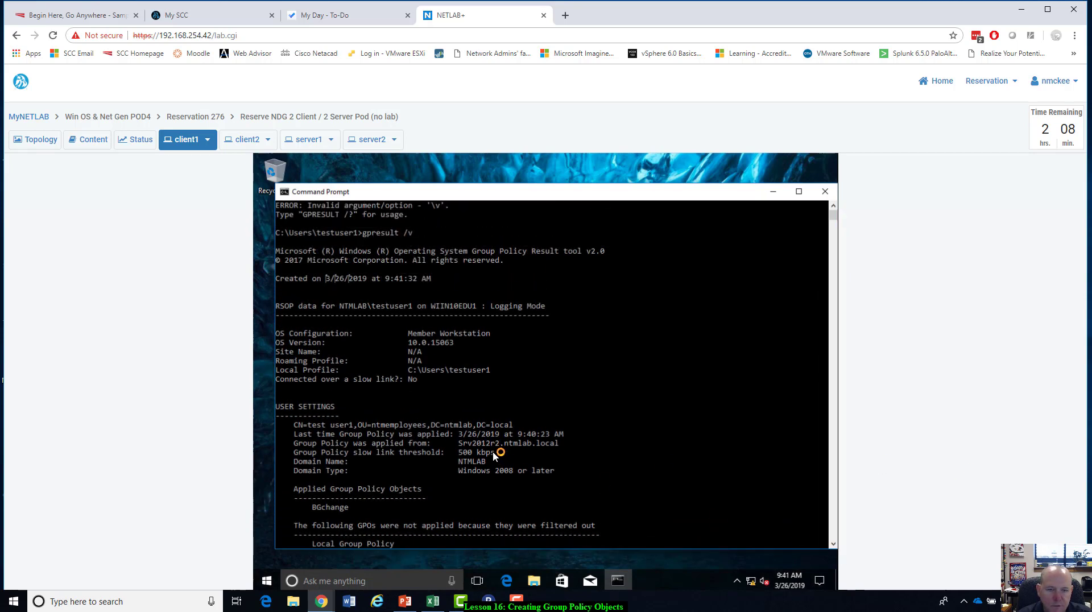
scroll(347, 293, "up", 1)
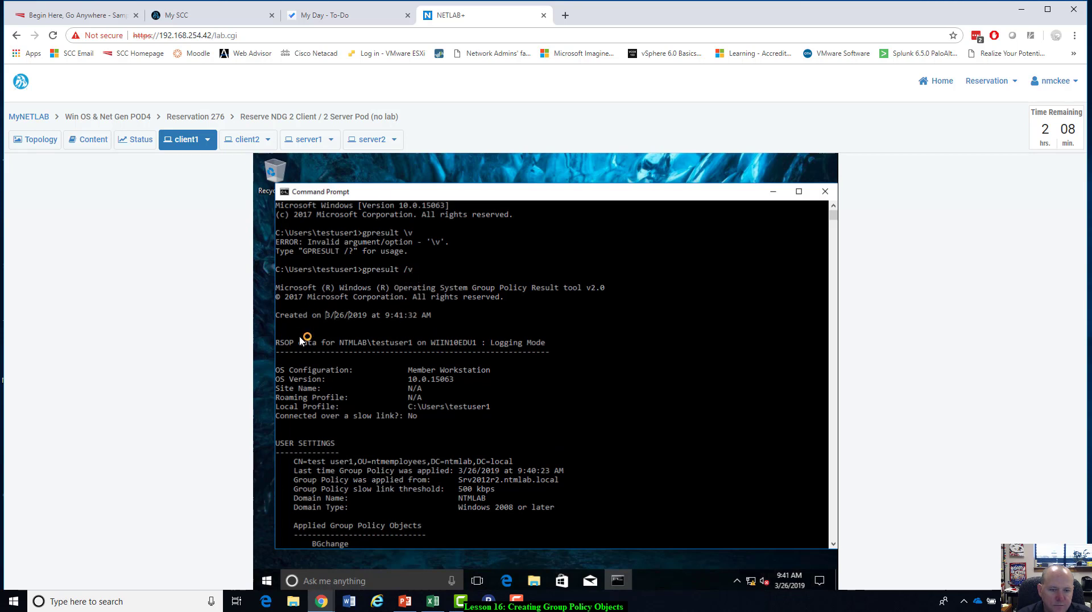
Examine the gpresult report's user settings, applied Group Policy objects, security groups and Administrative Templates entries.
scroll(300, 341, "down", 1)
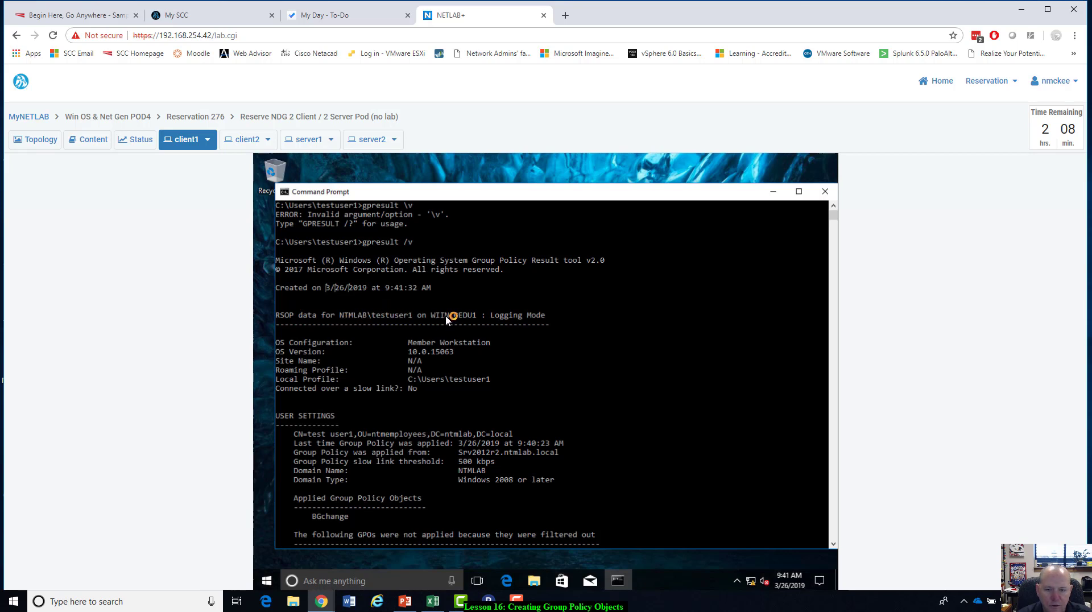
scroll(471, 322, "down", 3)
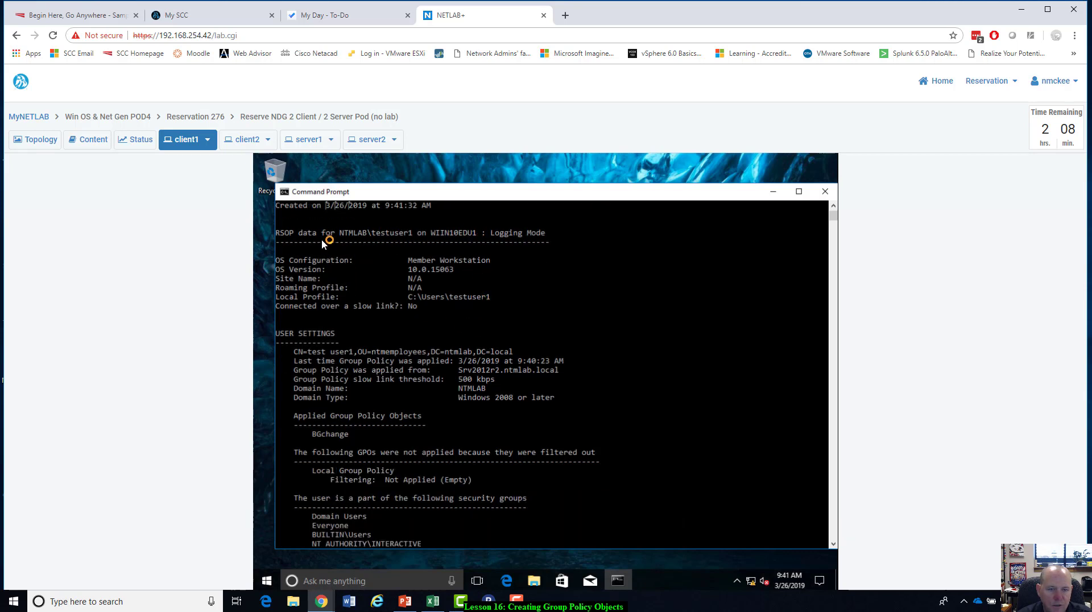
scroll(477, 330, "down", 2)
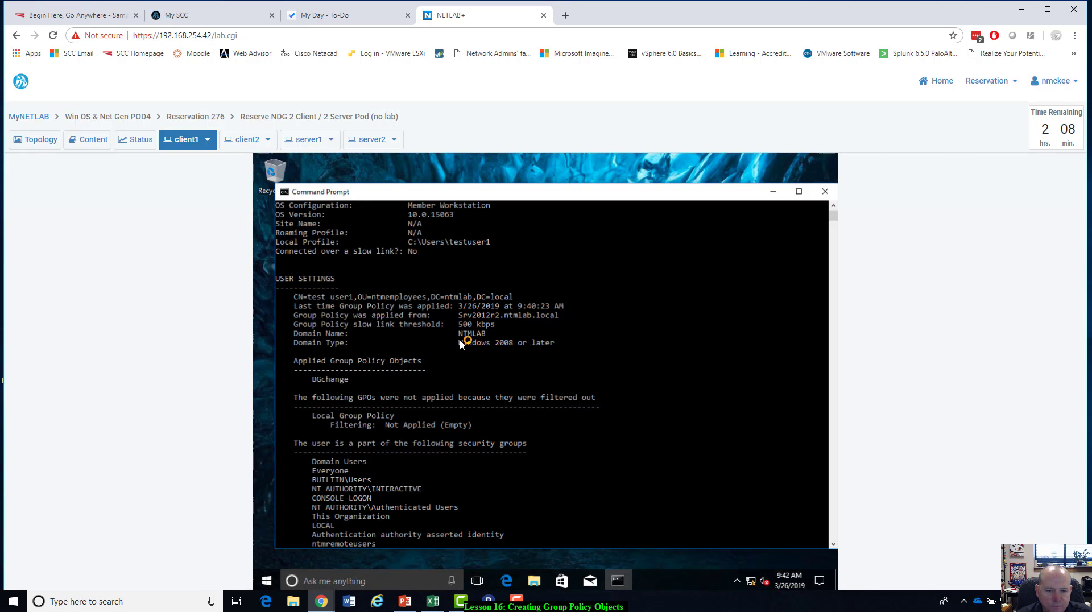
scroll(461, 341, "down", 1)
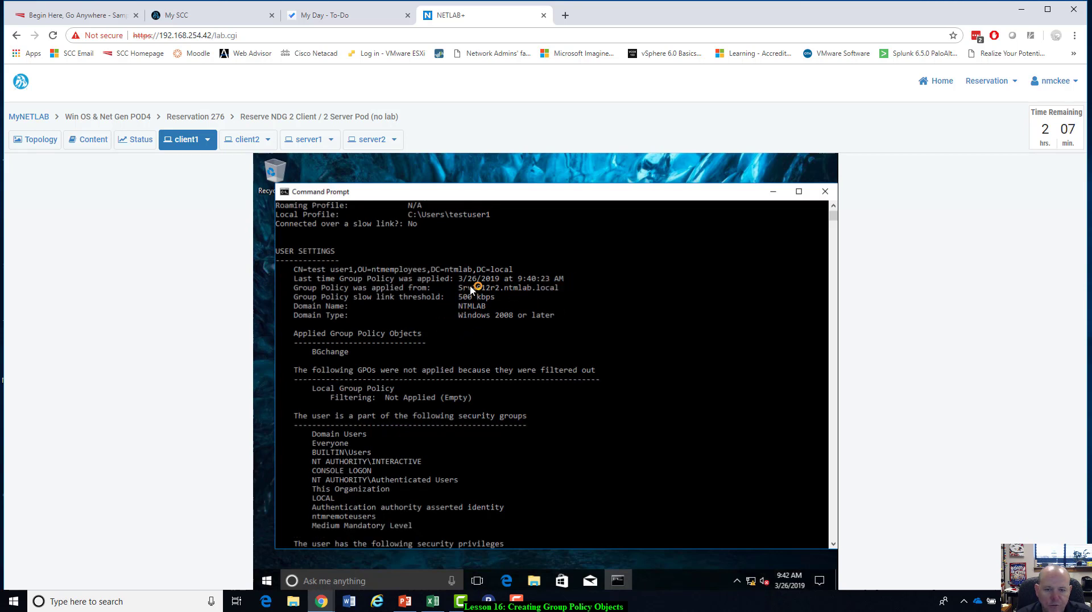
scroll(442, 372, "down", 1)
scroll(441, 373, "down", 1)
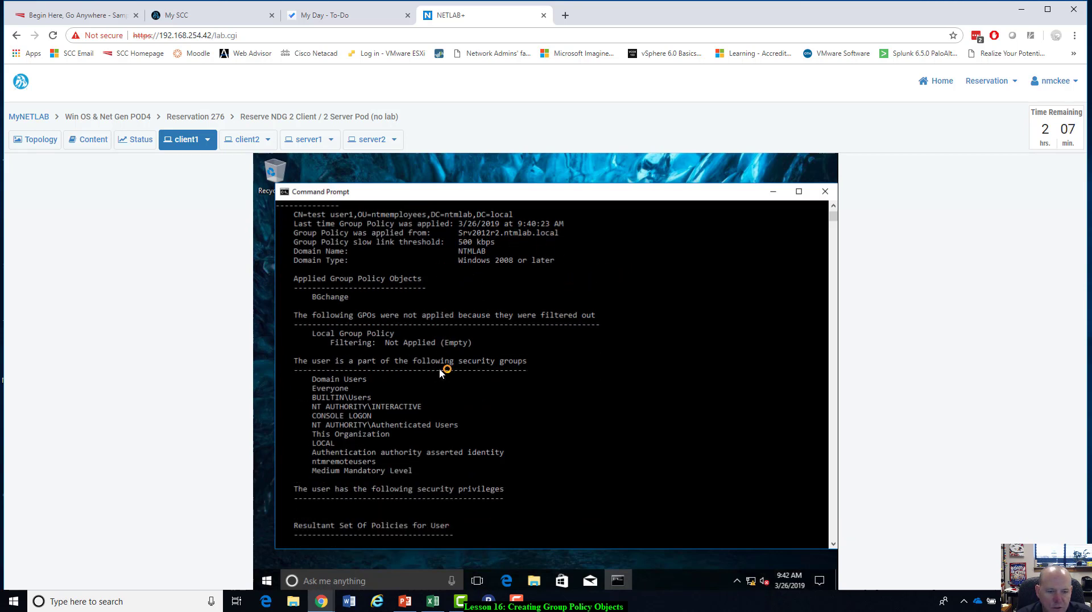
scroll(443, 371, "down", 2)
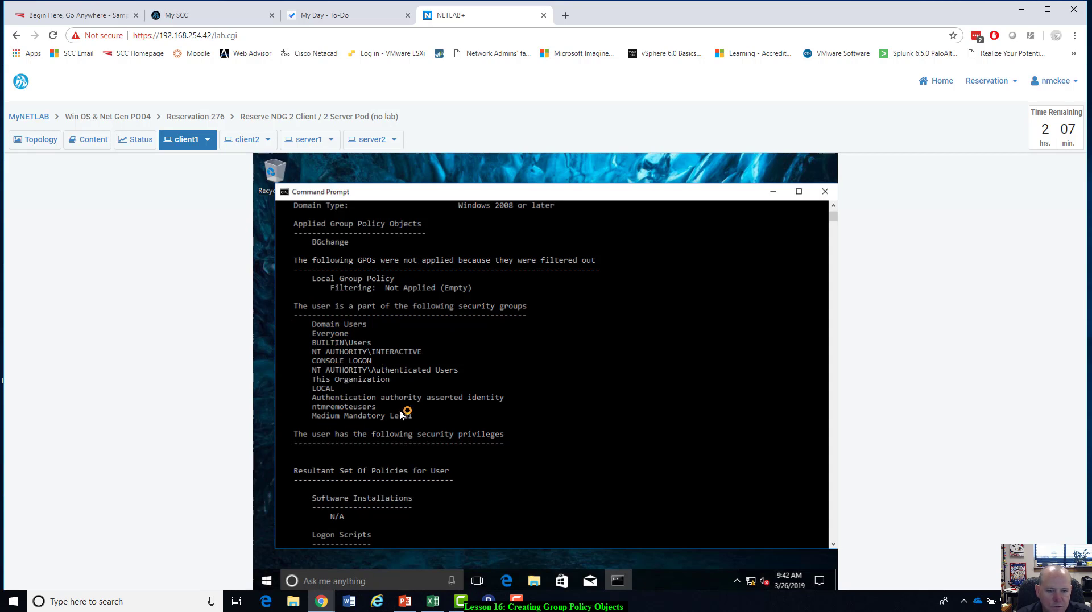
scroll(400, 414, "down", 5)
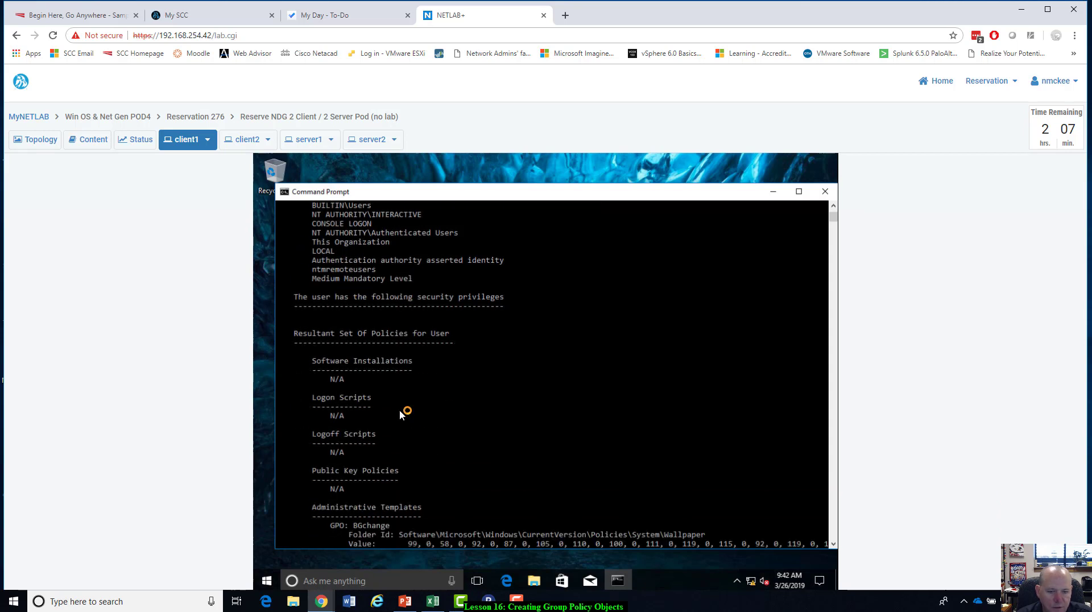
scroll(400, 415, "down", 6)
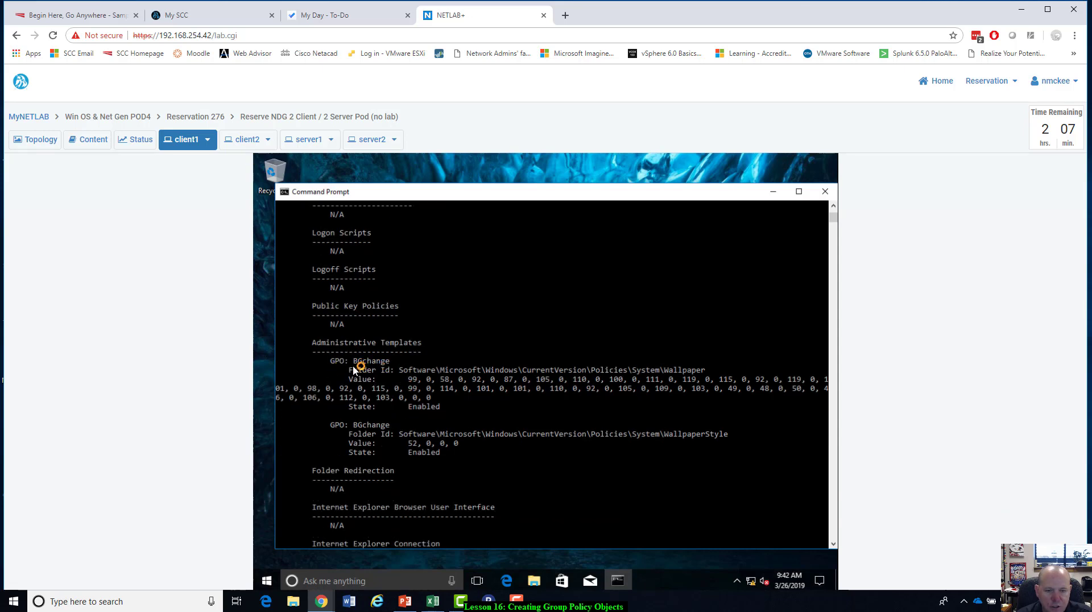
scroll(710, 371, "down", 1)
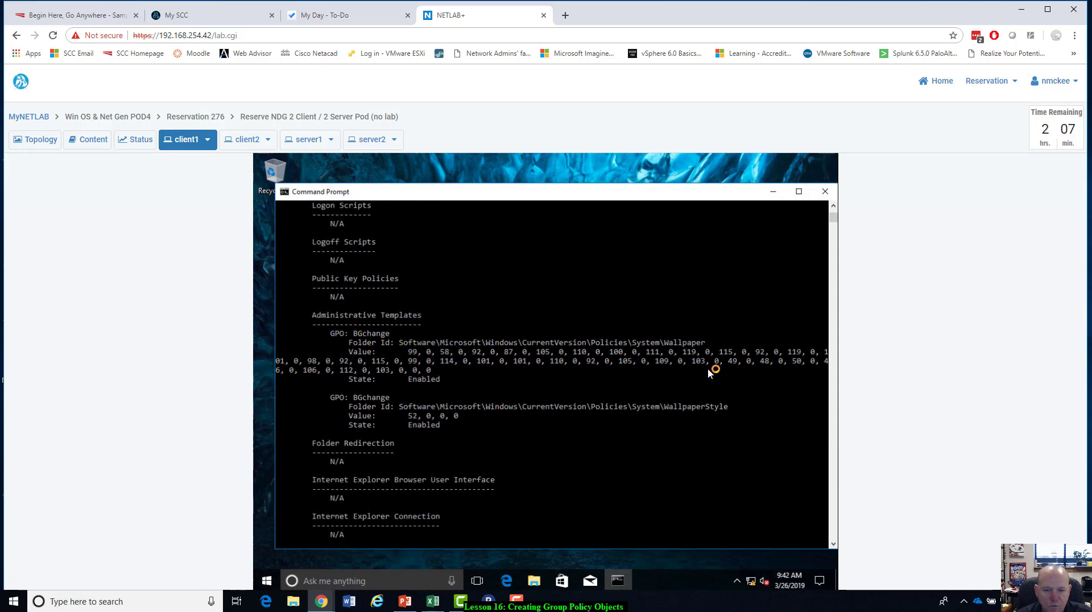
scroll(711, 371, "down", 1)
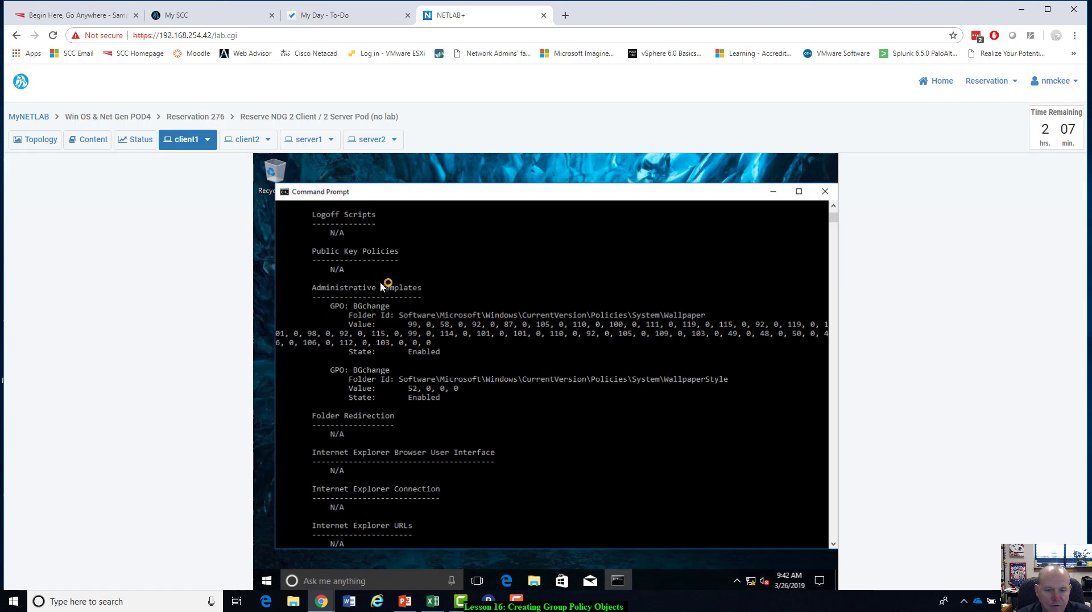
Recheck the BGchange wallpaper entries and bring the USER SETTINGS and Applied Group Policy Objects sections back into view.
scroll(658, 393, "up", 11)
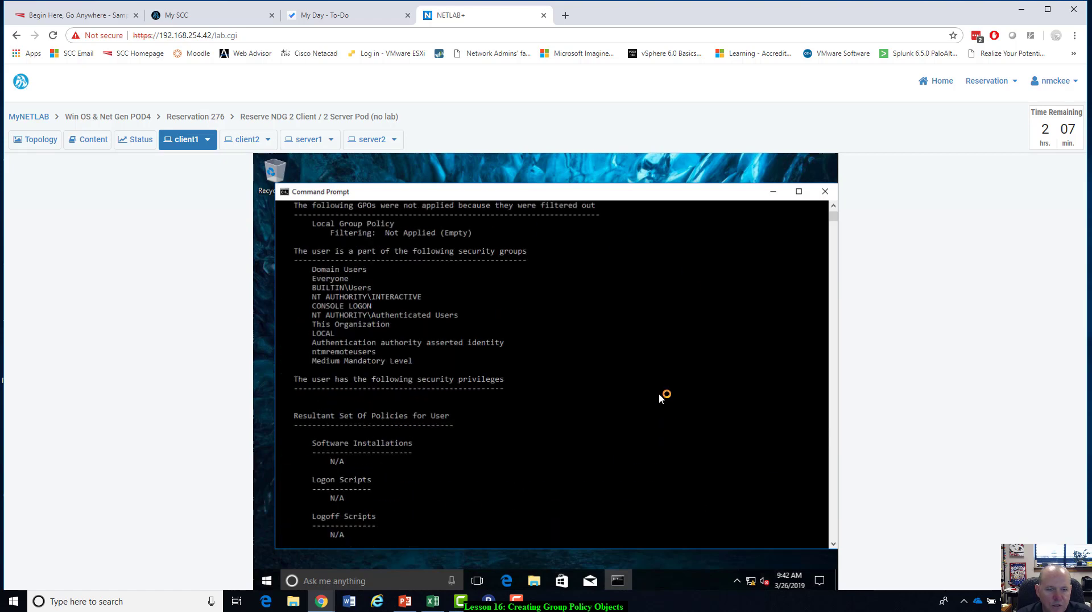
scroll(658, 393, "up", 5)
scroll(659, 398, "down", 12)
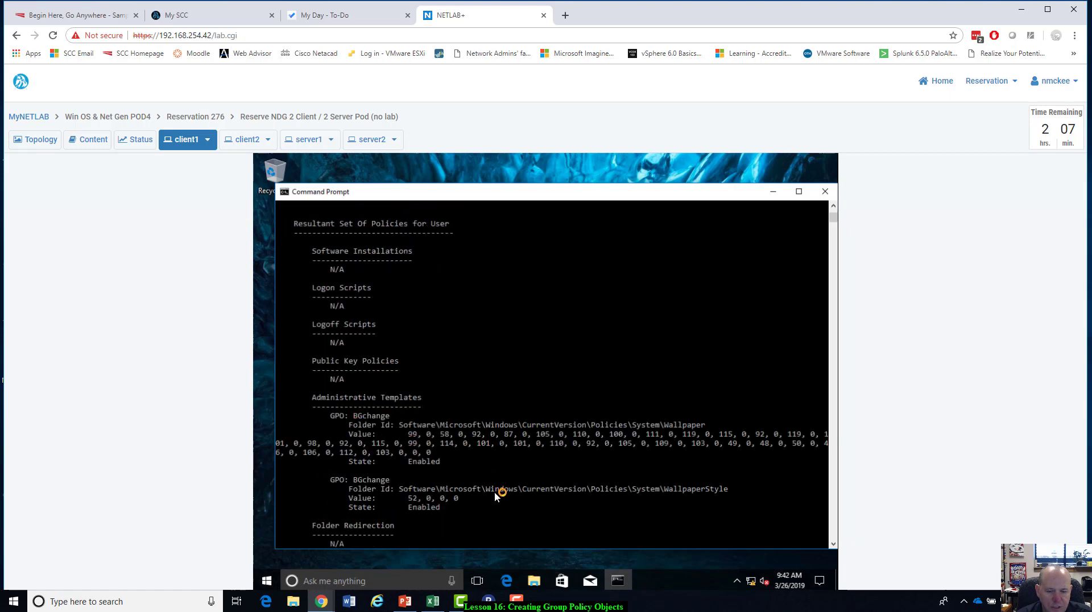
scroll(497, 489, "up", 8)
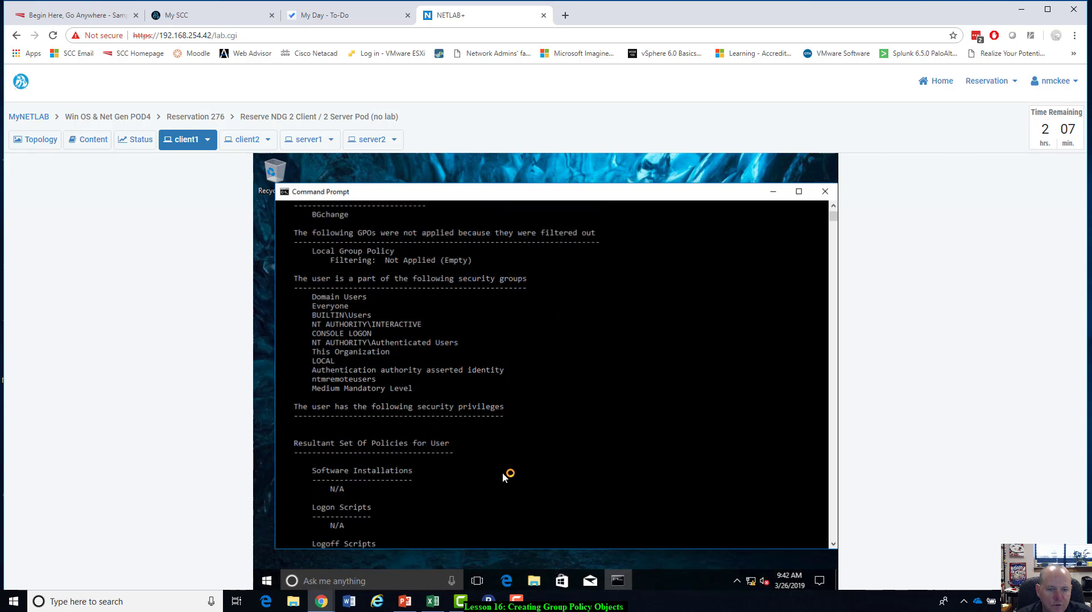
scroll(502, 472, "up", 4)
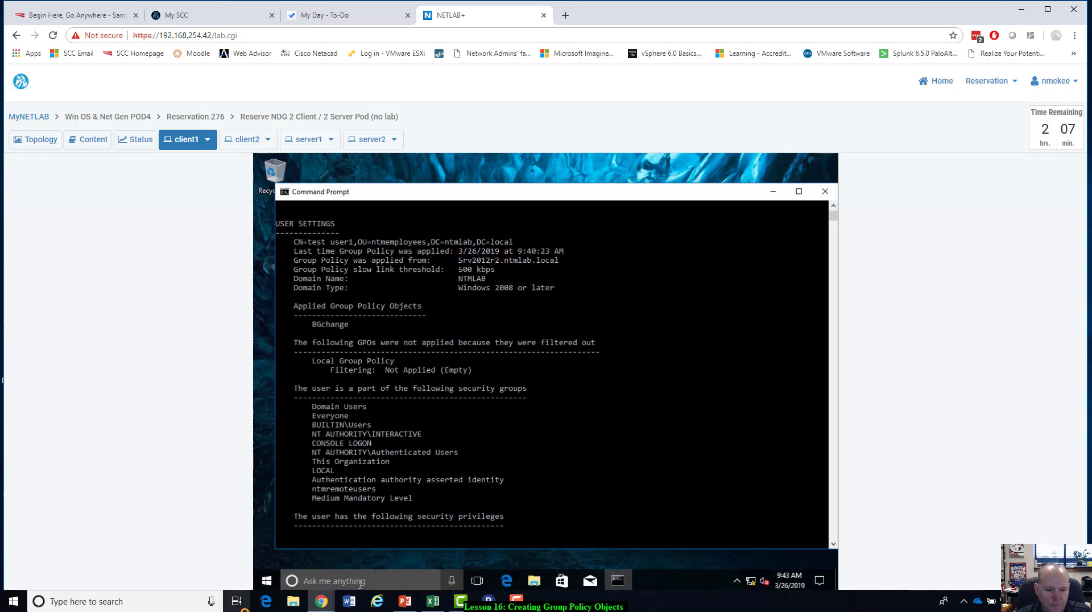
Open Word on the host computer, create a blank document and paste the screenshot of the gpresult output.
left_click(172, 601)
type("word")
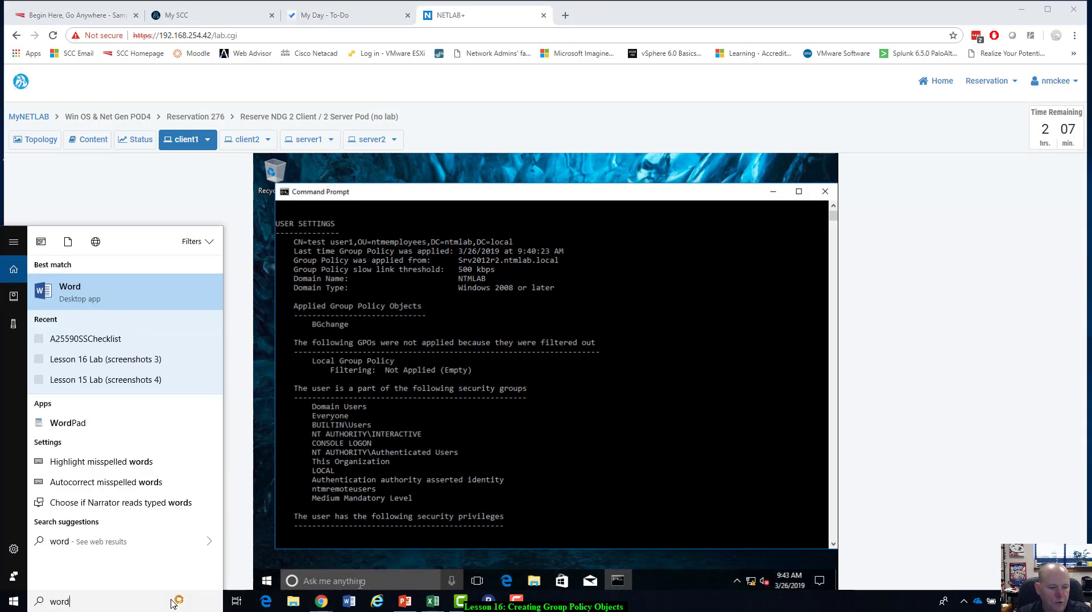
key("Return")
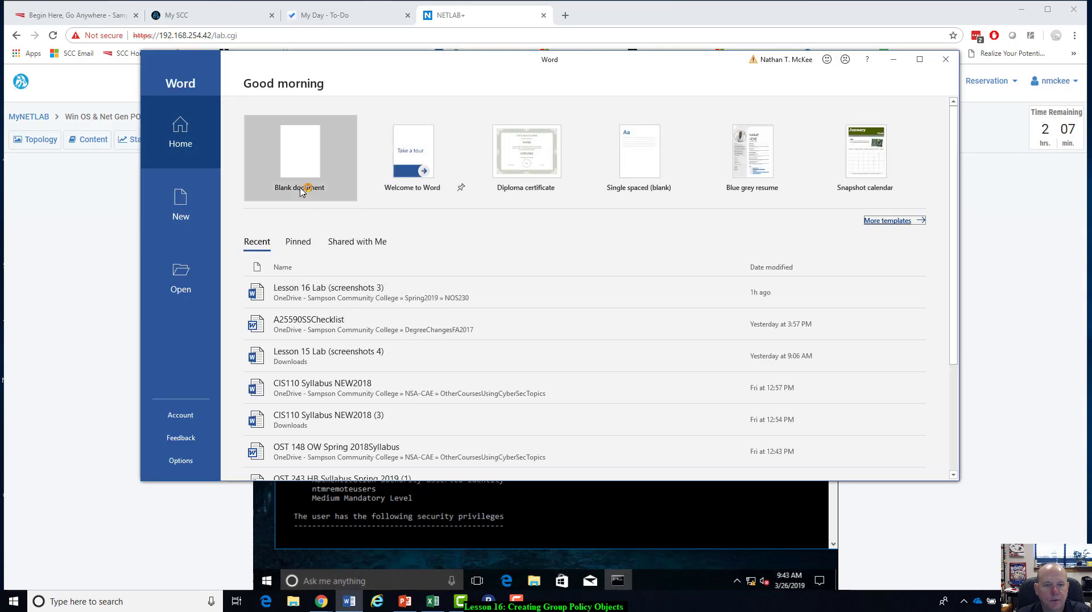
left_click(295, 176)
key("ctrl+v")
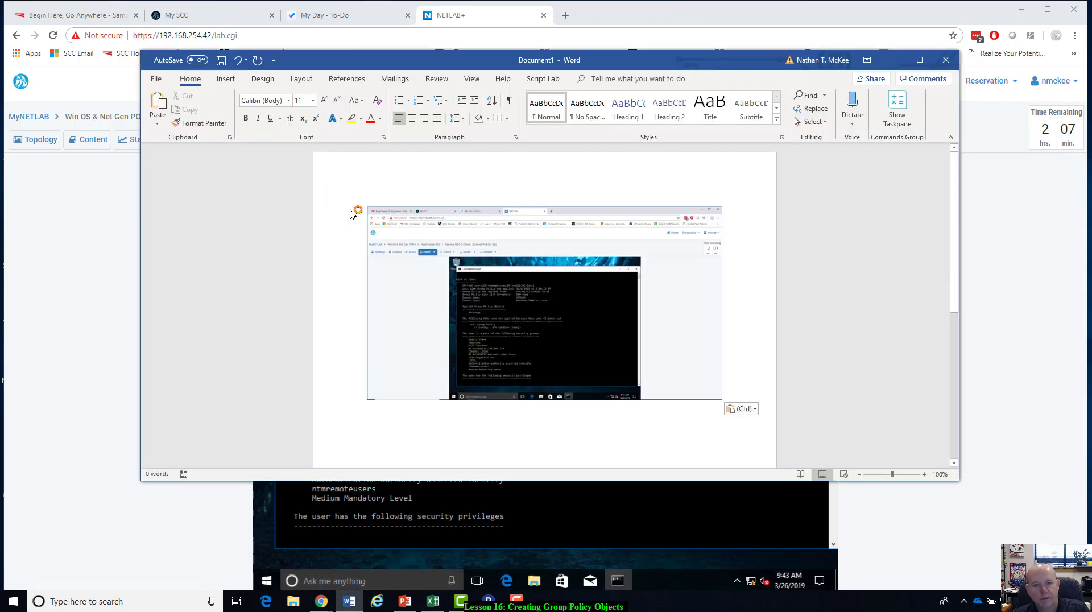
Crop the pasted screenshot down to the client1 desktop with its Command Prompt window.
left_click(501, 300)
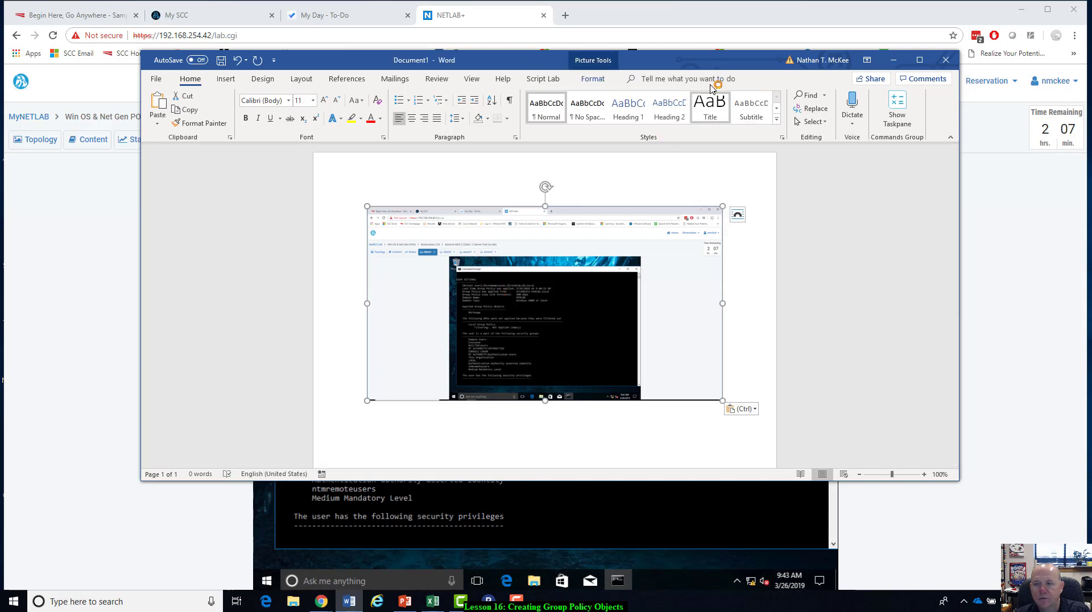
left_click(592, 79)
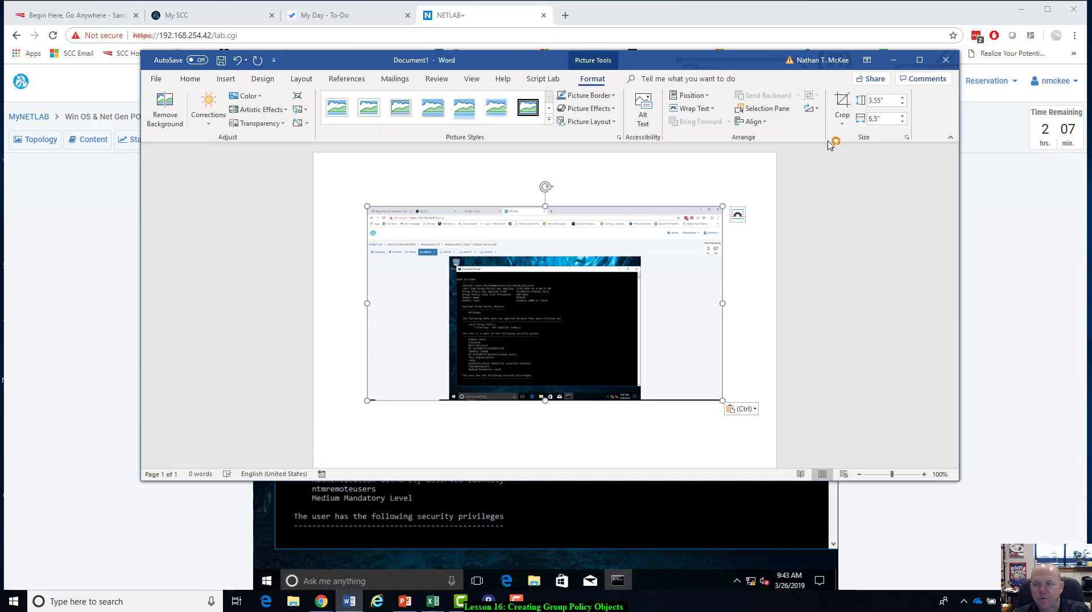
left_click(841, 105)
left_click_drag(717, 403, 643, 401)
left_click_drag(374, 216, 441, 251)
key("Escape")
left_click(441, 252)
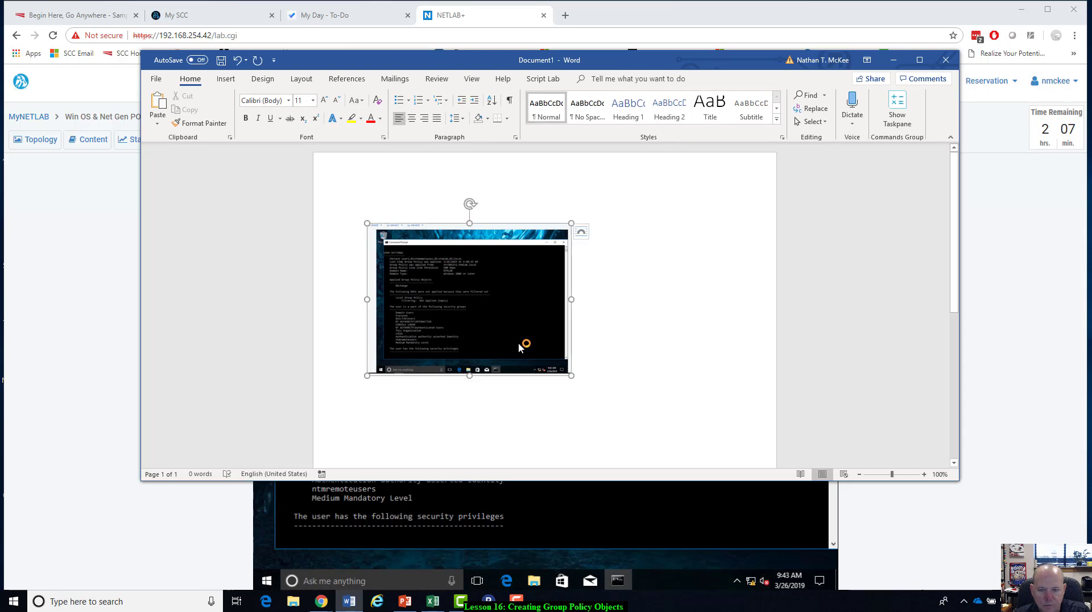
Enlarge the cropped screenshot to about 5.44" high by 7.29" wide and deselect it.
left_click_drag(575, 380, 749, 482)
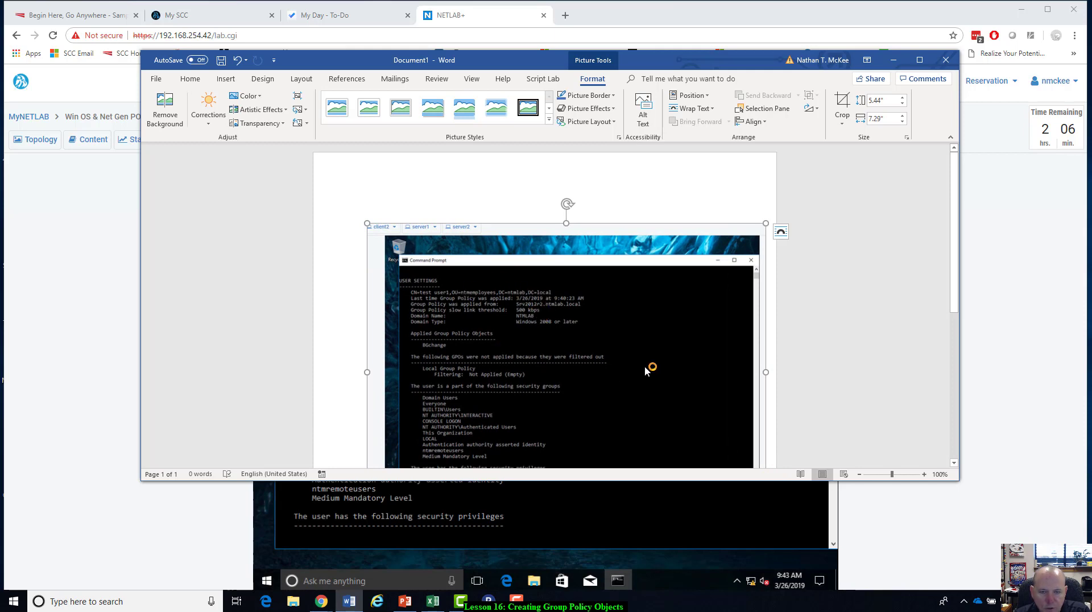
scroll(648, 371, "down", 3)
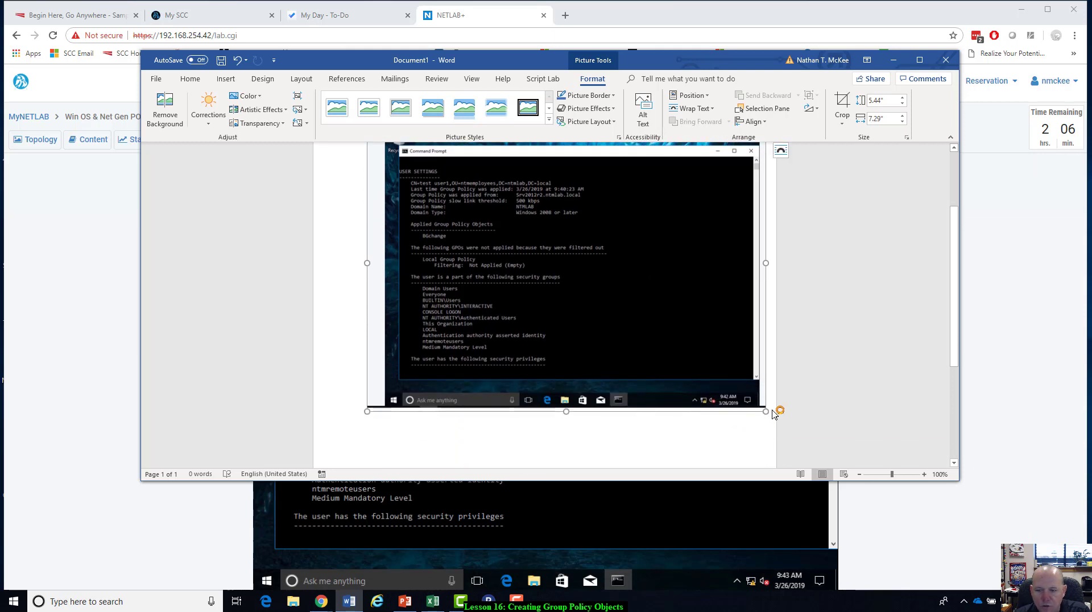
left_click(773, 413)
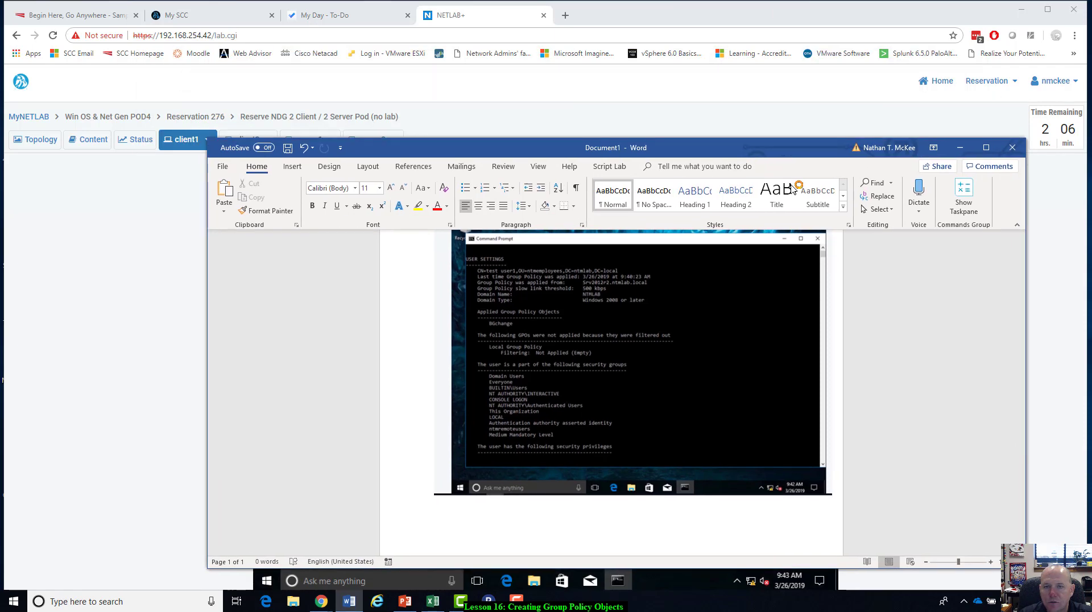
Expand the ntmemployees OU in ntmConsole on server1 and paste a screenshot of it below the gpresult picture in Word.
left_click(312, 140)
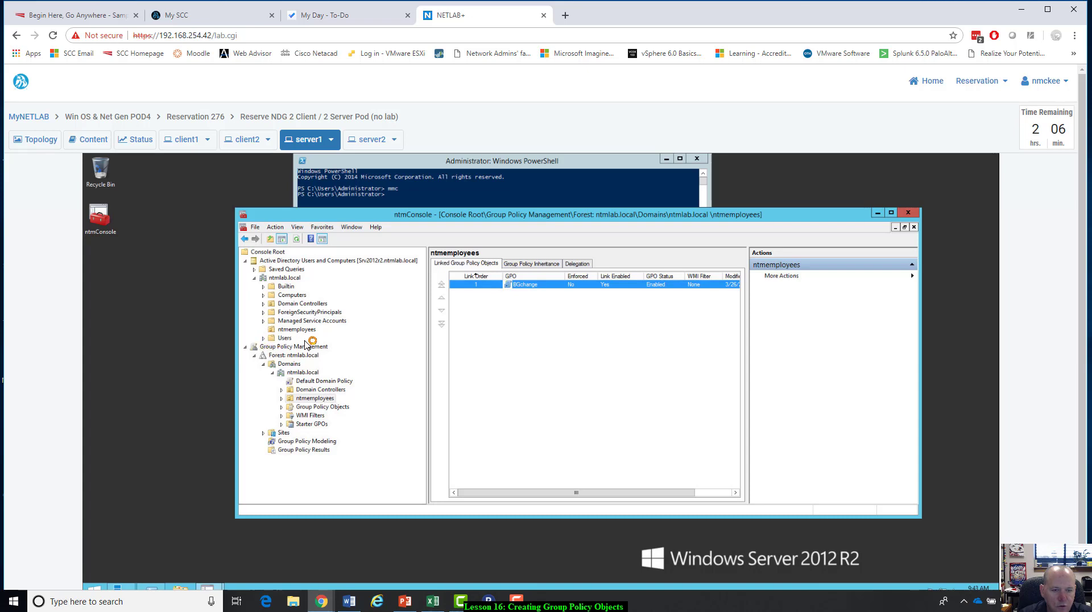
double_click(295, 399)
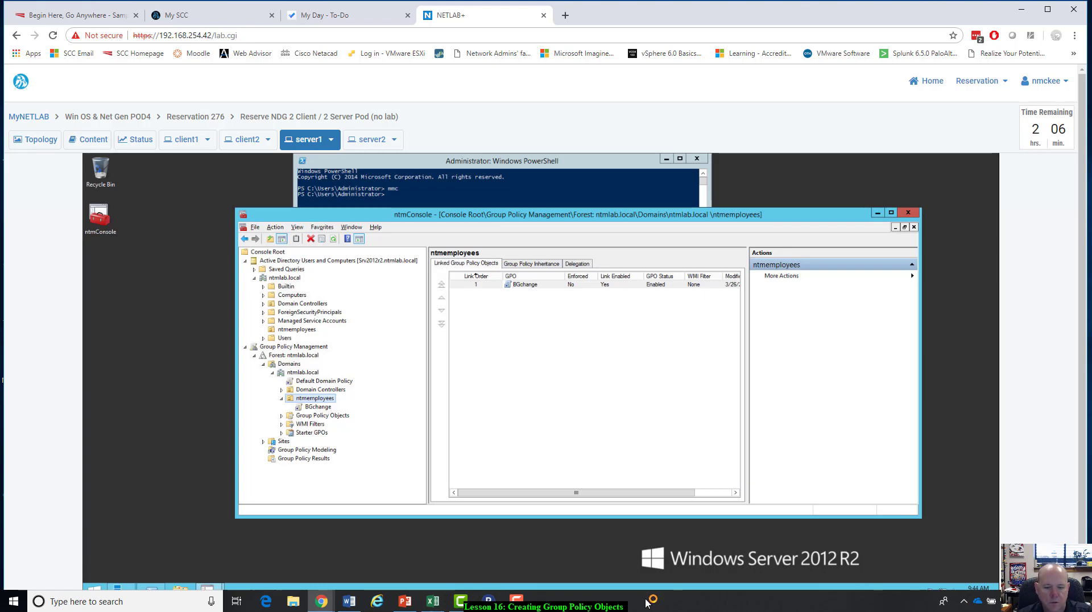
left_click(349, 601)
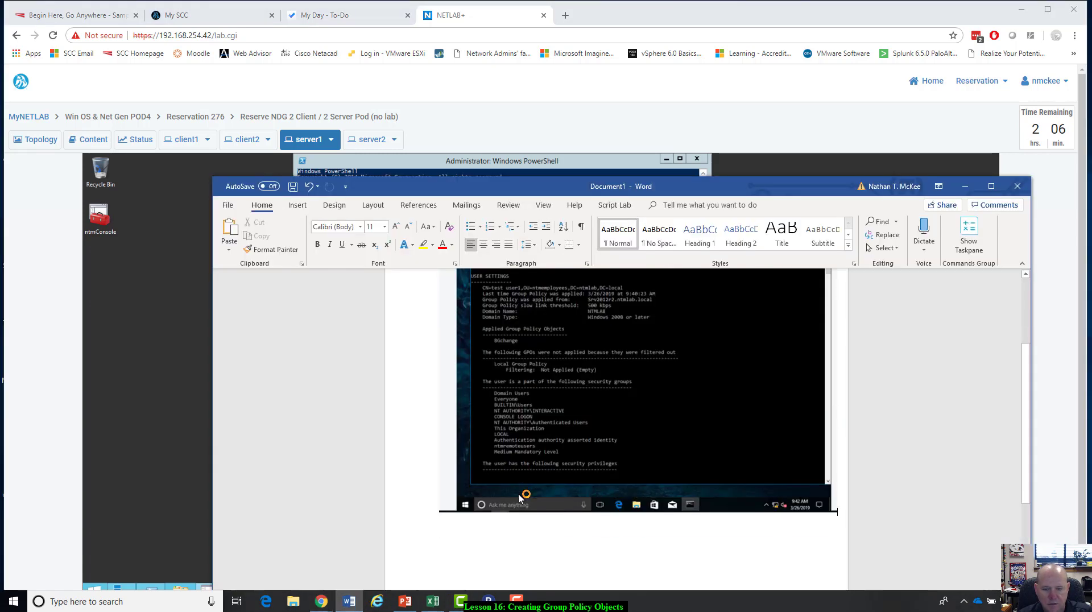
left_click(519, 498)
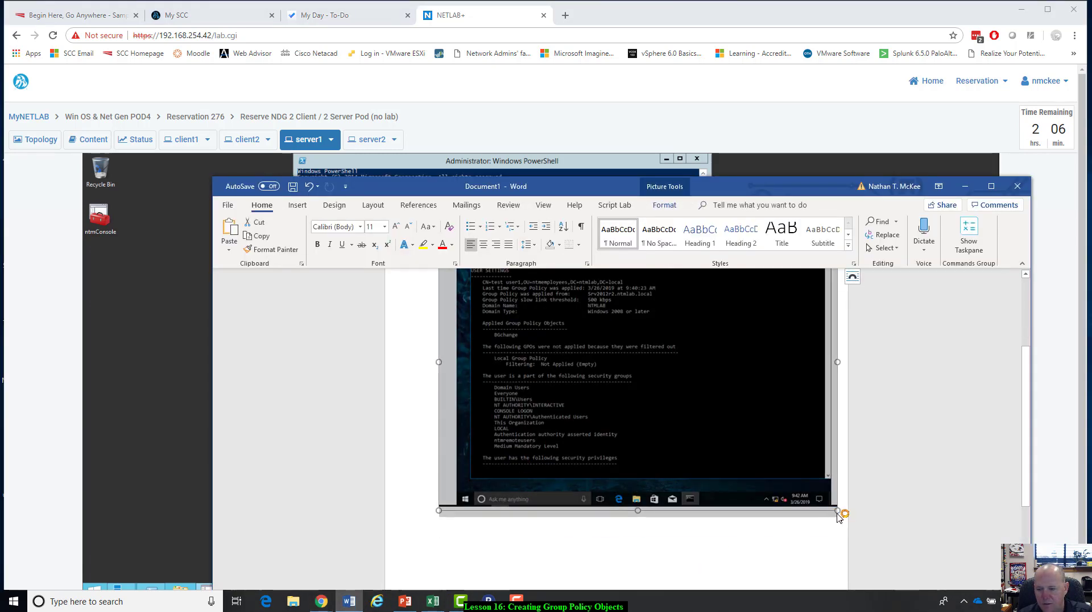
left_click(836, 523)
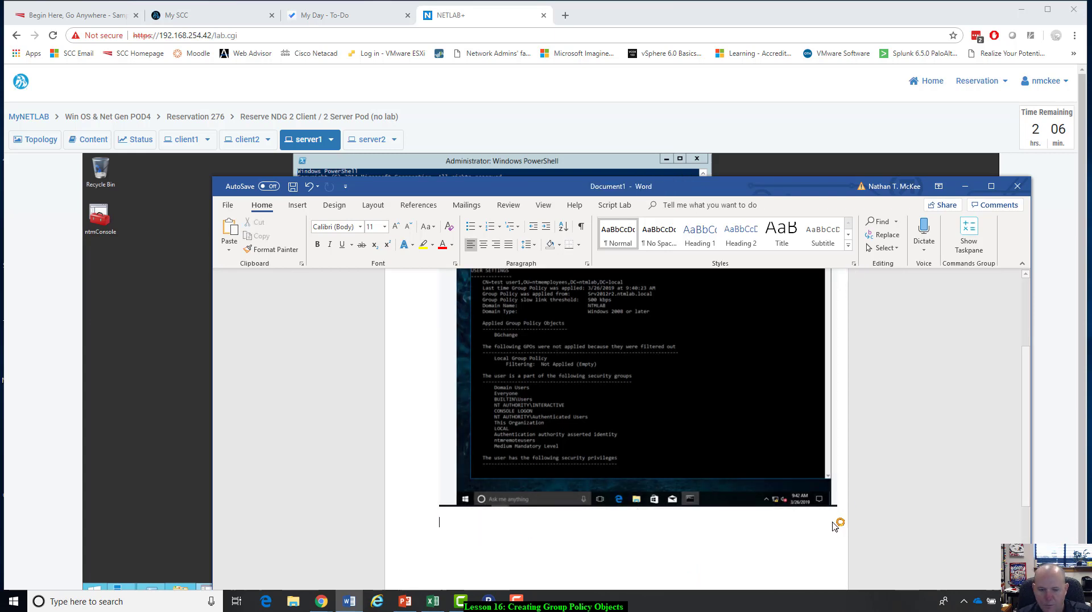
key("ctrl+v")
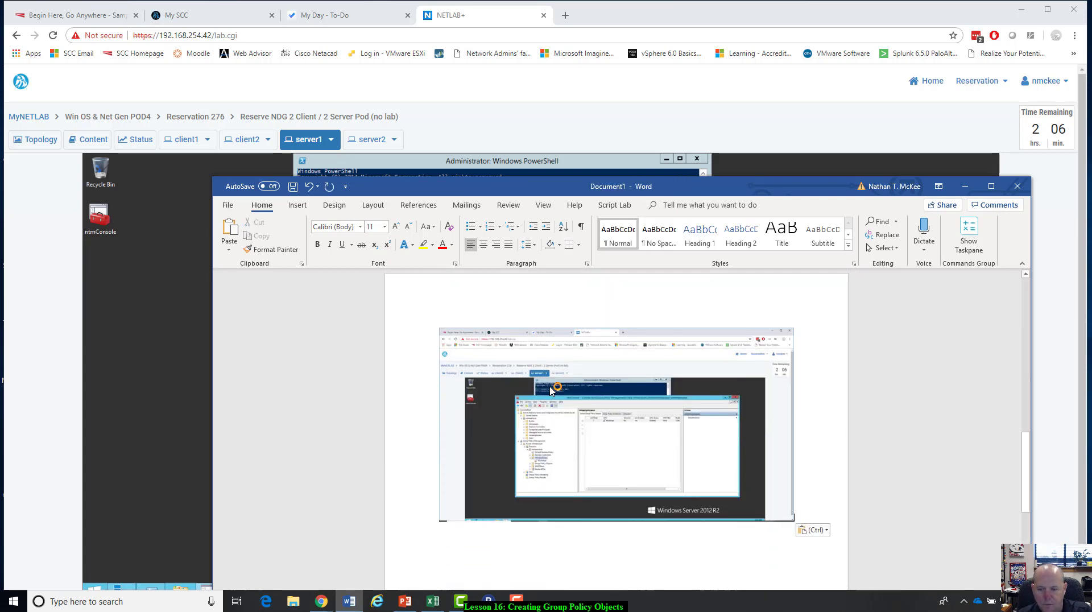
Crop the pasted server1 screenshot down to the ntmConsole window, about 2.19" high by 4.31" wide.
left_click(587, 419)
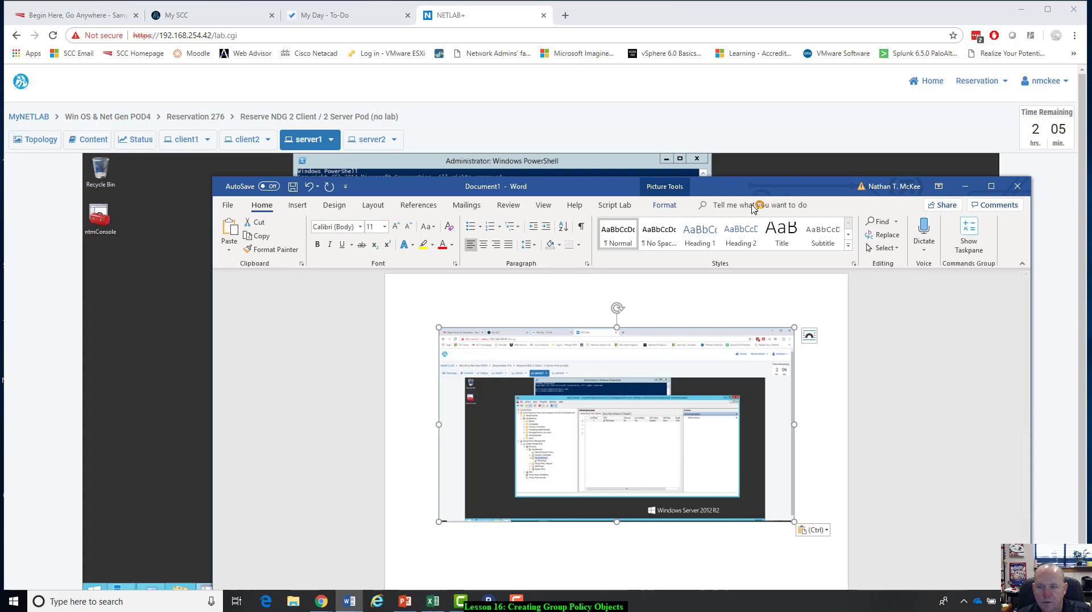
left_click(664, 204)
left_click(920, 228)
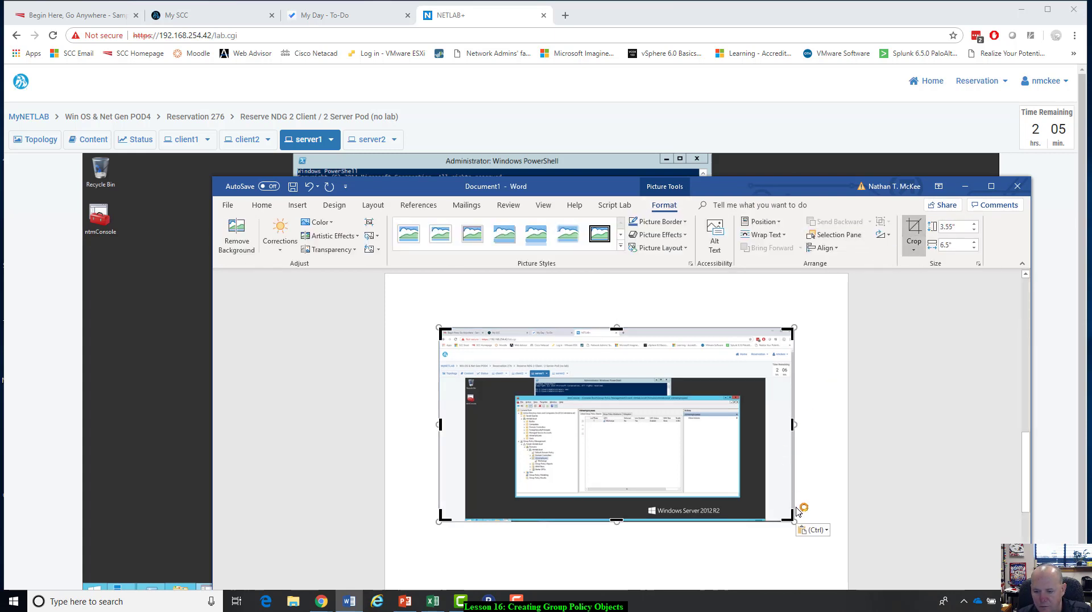
left_click_drag(793, 518, 746, 499)
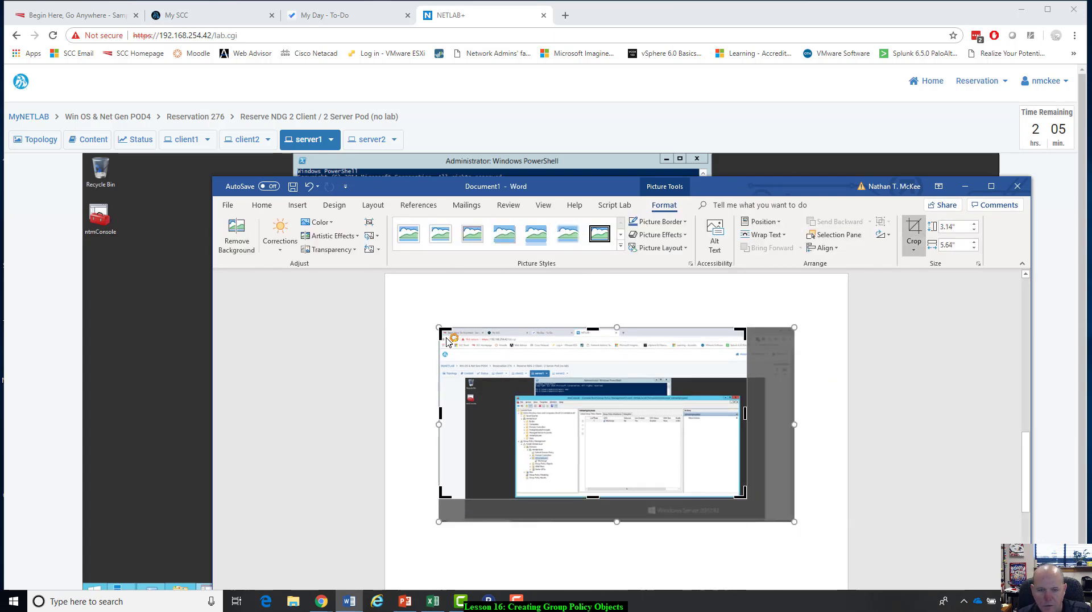
left_click_drag(442, 331, 512, 380)
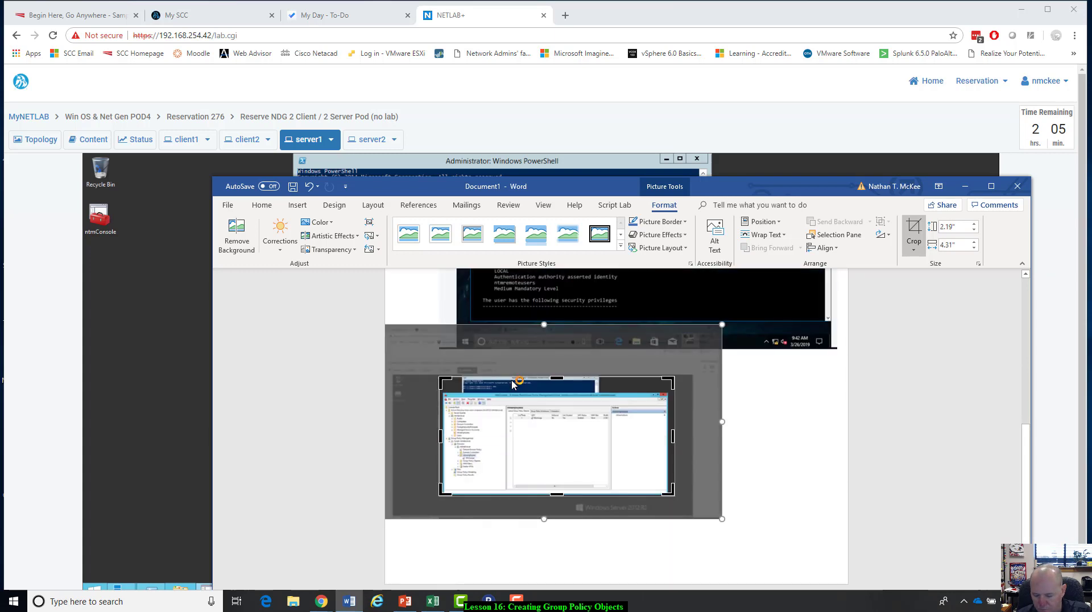
left_click(512, 381)
left_click(609, 462)
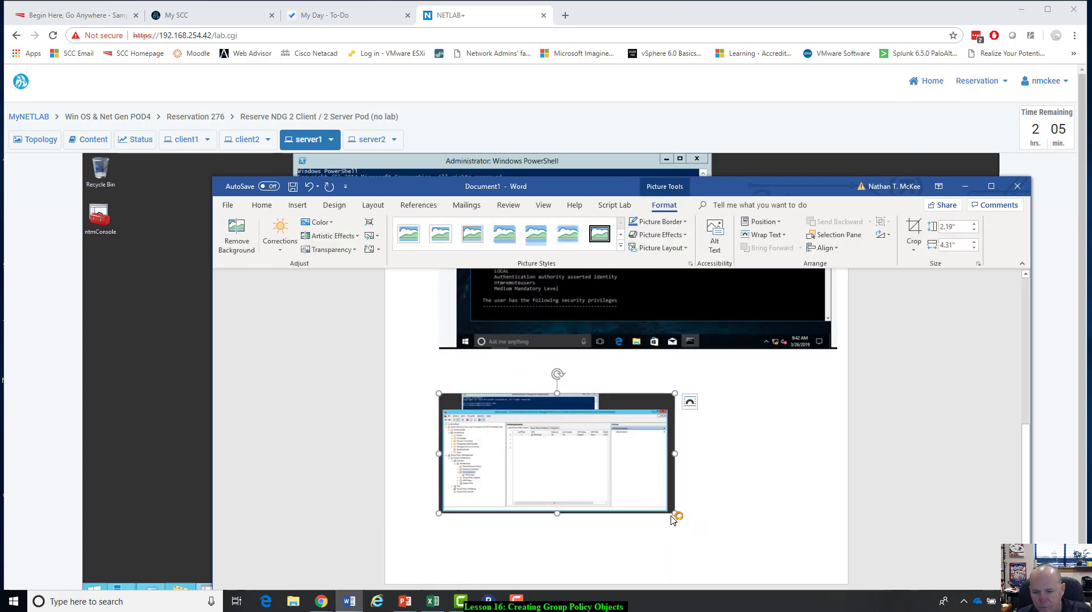
Enlarge the cropped ntmConsole picture to about 3.62" high by 7.15" wide and start a new line below it.
left_click_drag(675, 514, 828, 562)
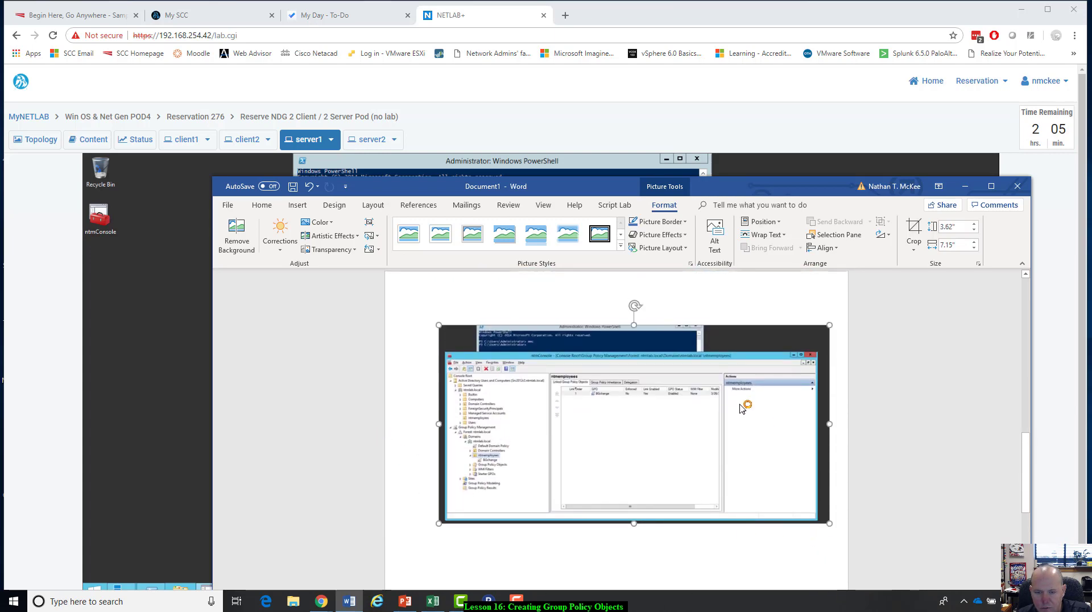
left_click(838, 528)
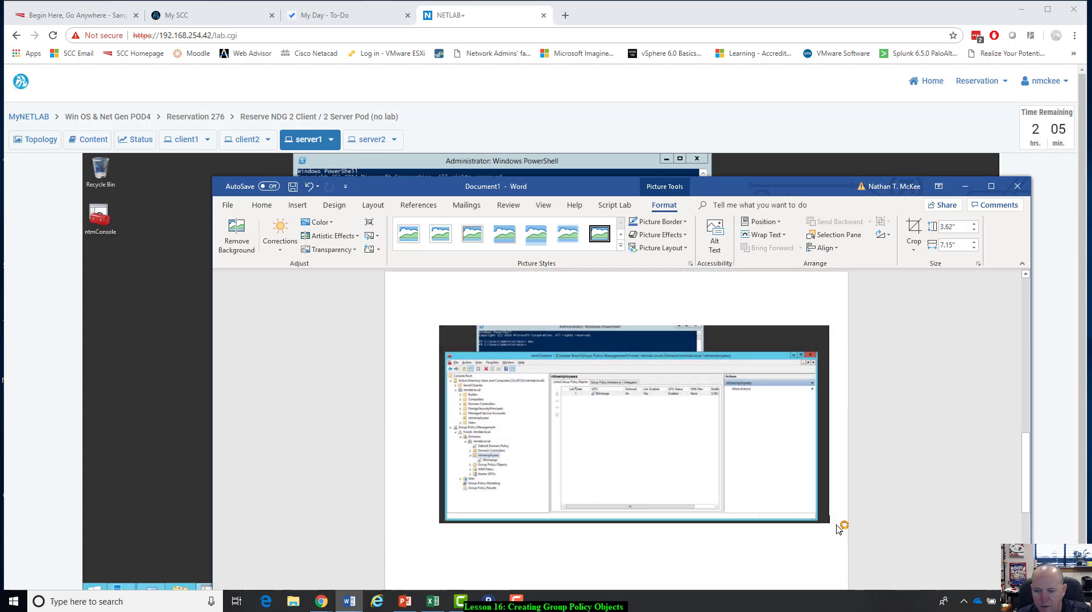
key("Return")
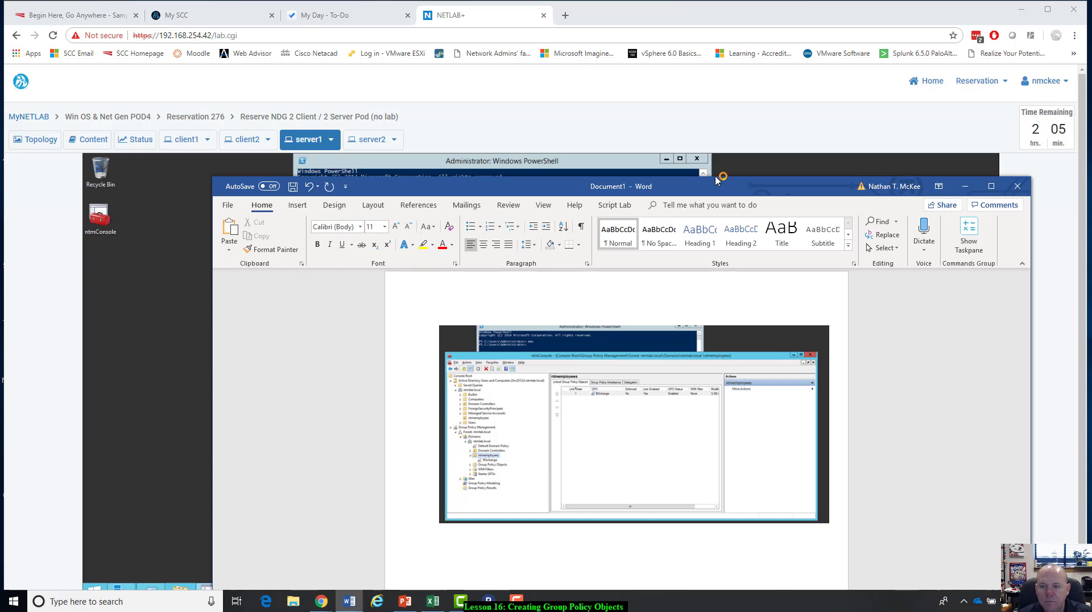
Show the settings report of the BGchange GPO link in the maximized ntmConsole on server1 and examine its Desktop Wallpaper path.
left_click(726, 130)
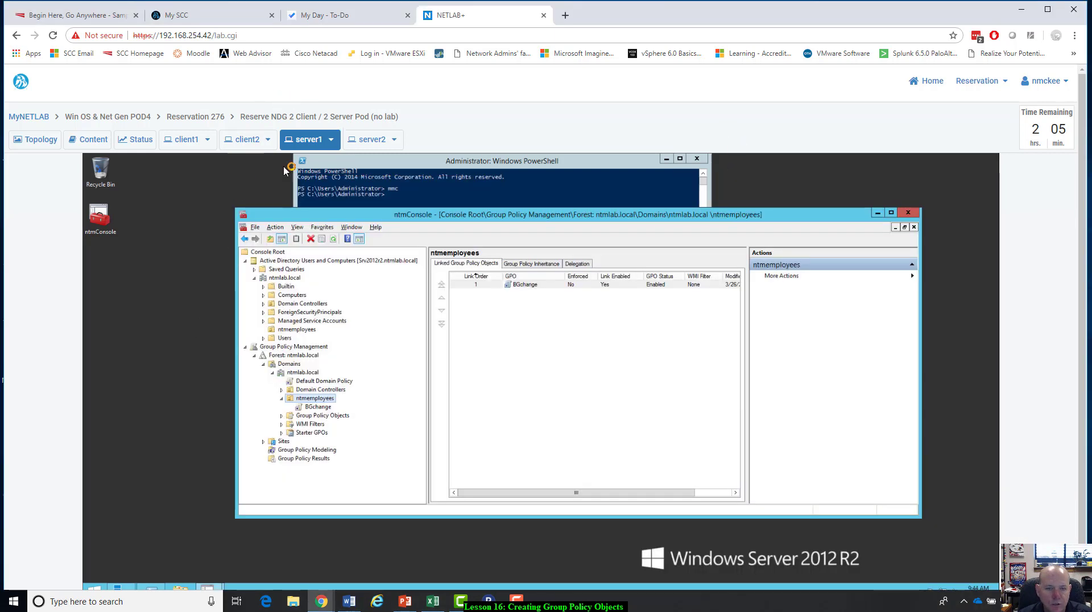
left_click(318, 407)
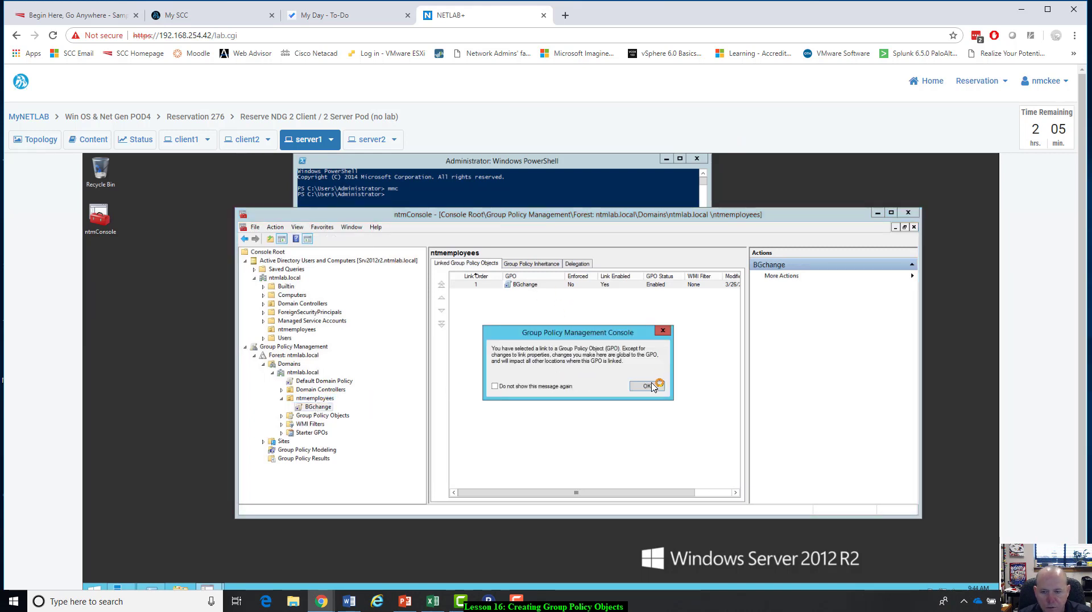
left_click(647, 386)
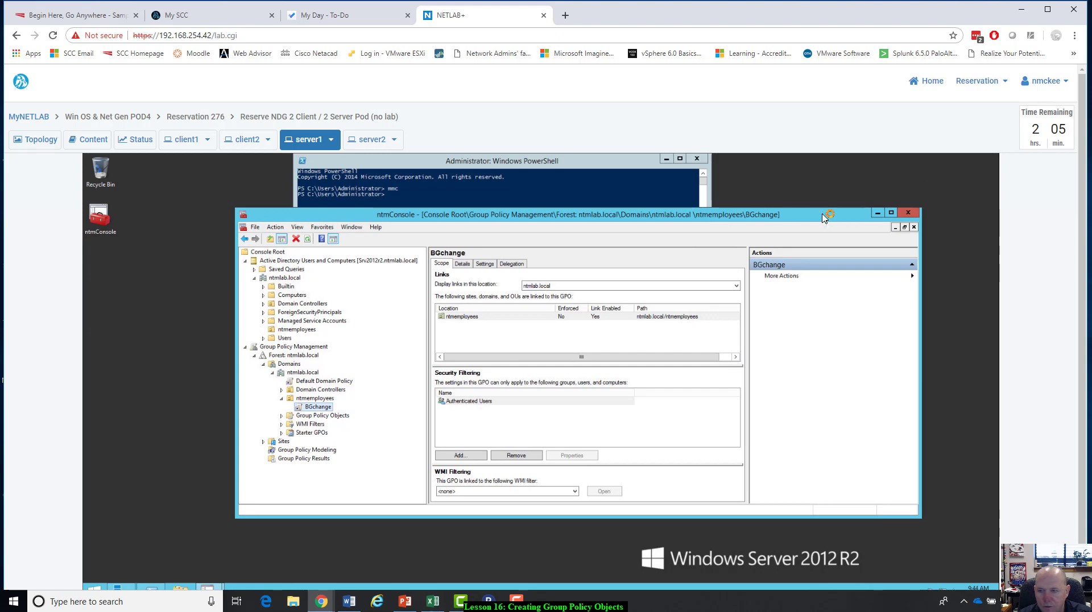
left_click(891, 212)
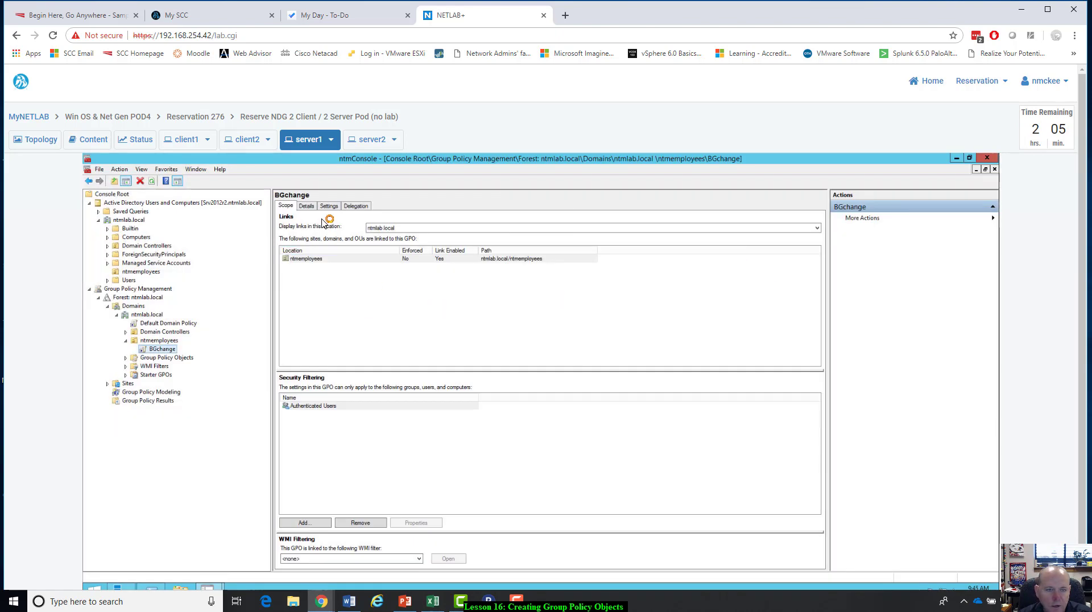
left_click(307, 205)
left_click(327, 207)
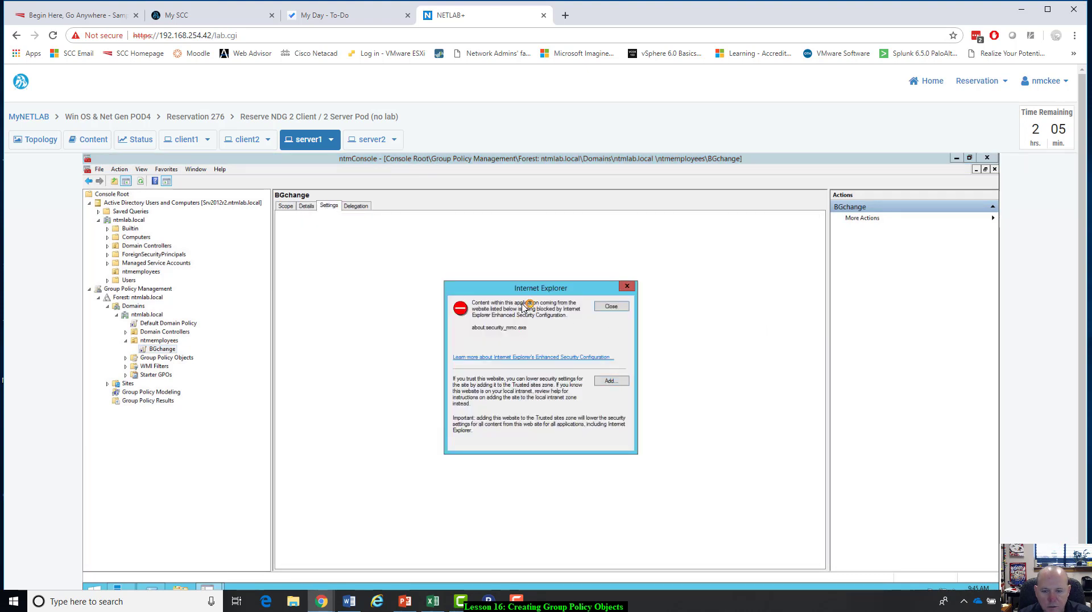
left_click(611, 306)
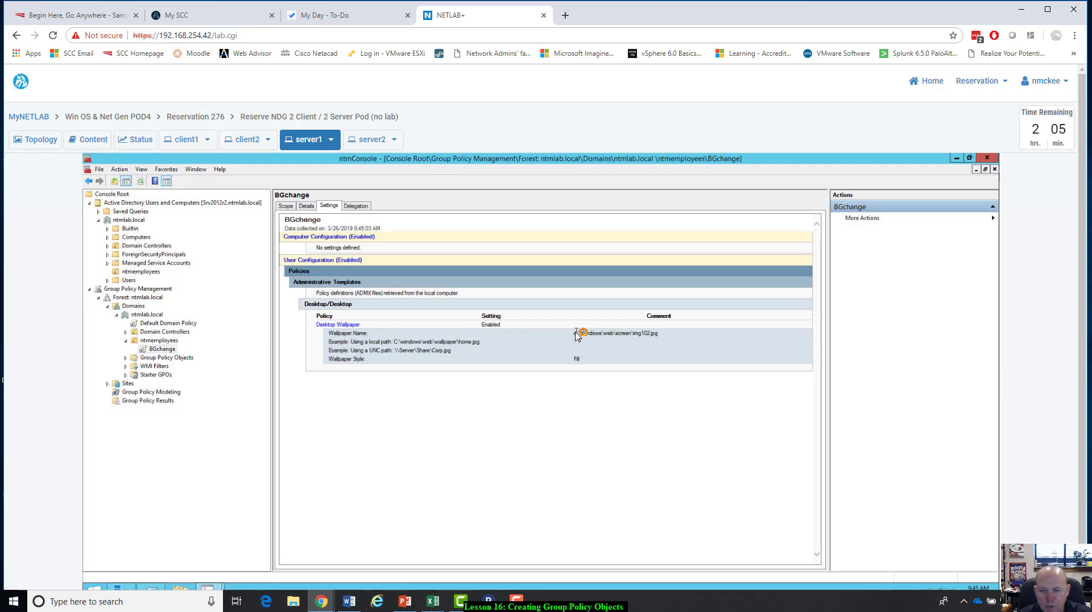
left_click_drag(576, 335, 670, 336)
left_click(671, 335)
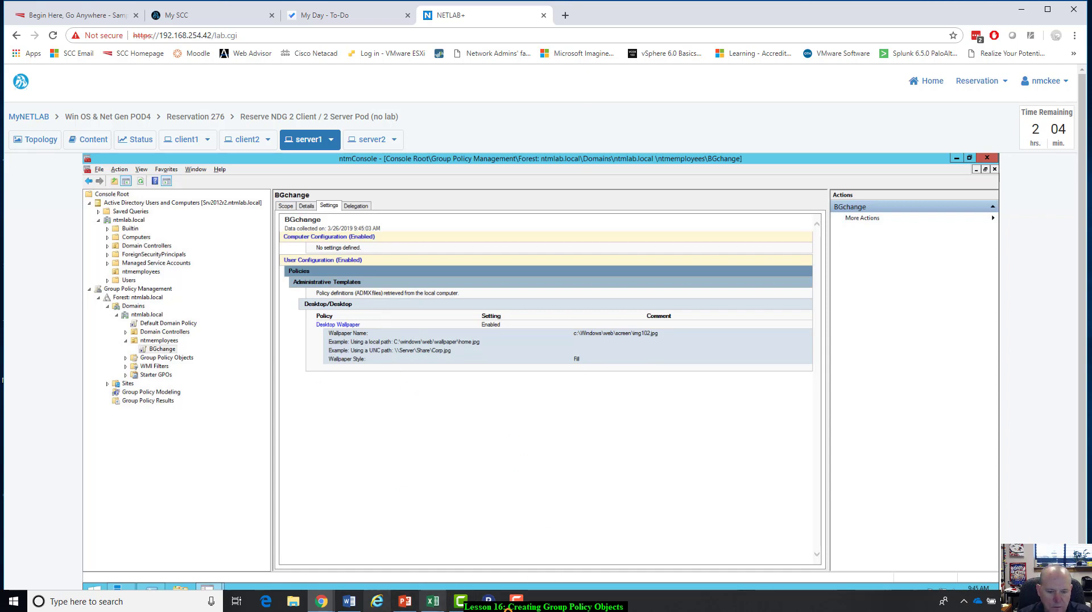
Return to the Word document and paste the screenshot of the BGchange settings below the ntmemployees picture.
left_click(349, 601)
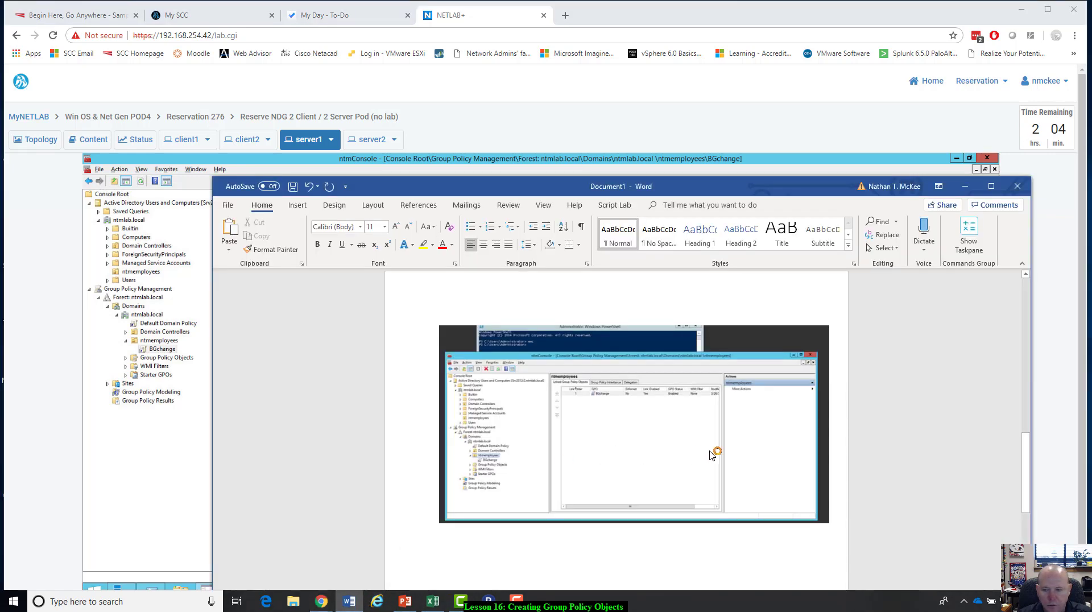
scroll(795, 483, "down", 1)
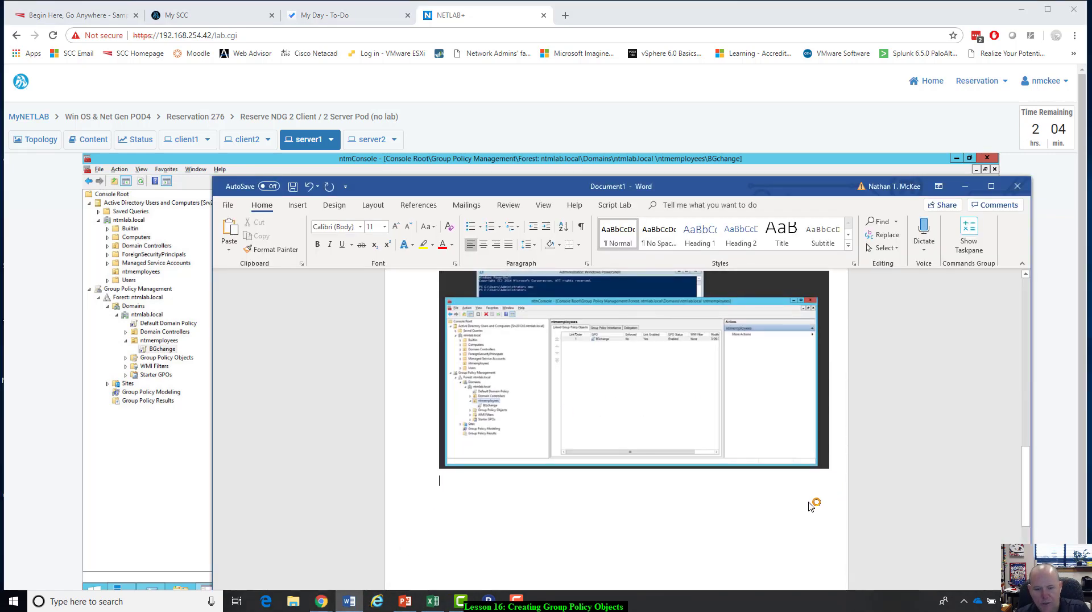
key("ctrl+v")
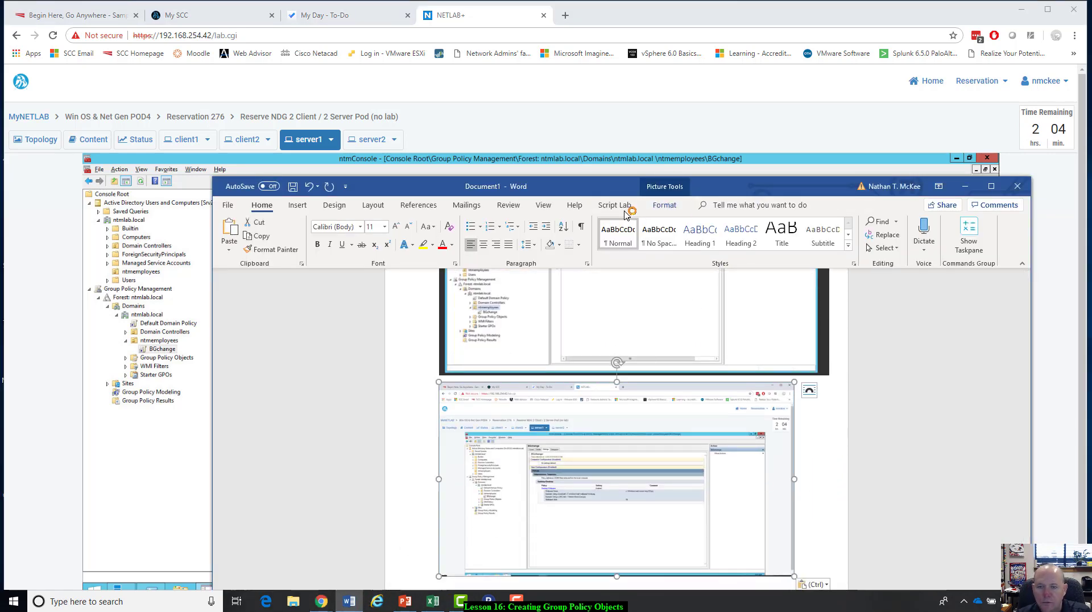
Crop the BGchange settings screenshot to the console tree and wallpaper policy report, about 1.64" high by 4.43" wide.
left_click(664, 205)
left_click(914, 233)
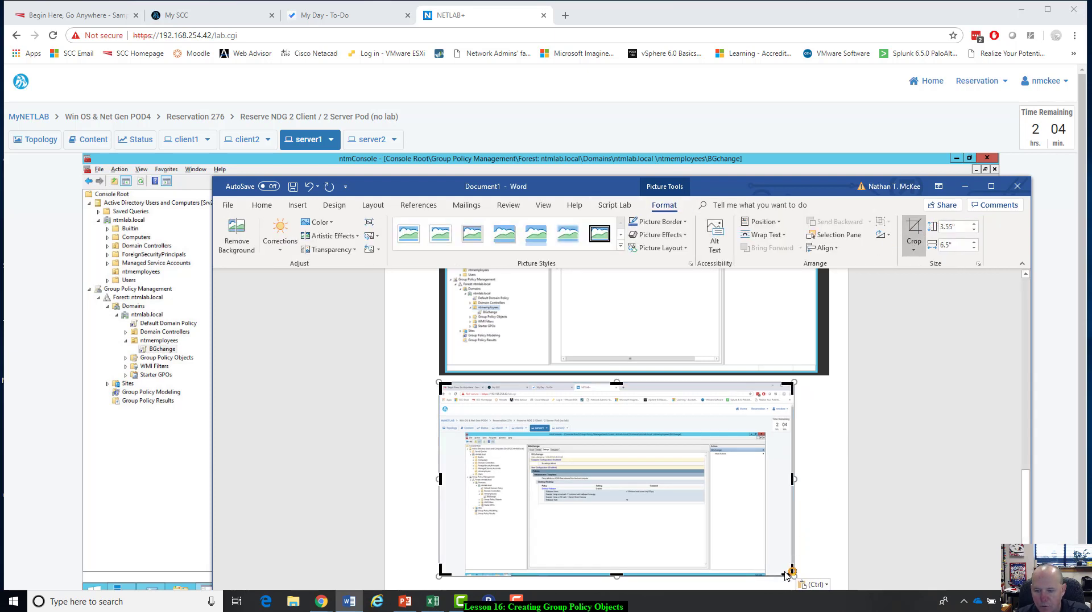
left_click_drag(792, 575, 703, 516)
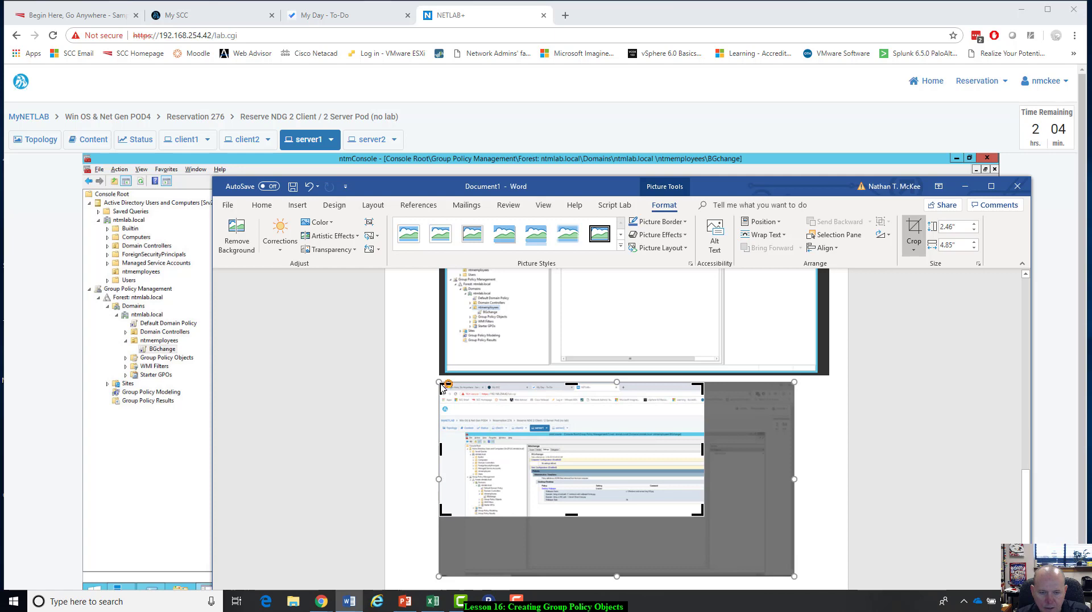
left_click_drag(442, 386, 463, 431)
key("Escape")
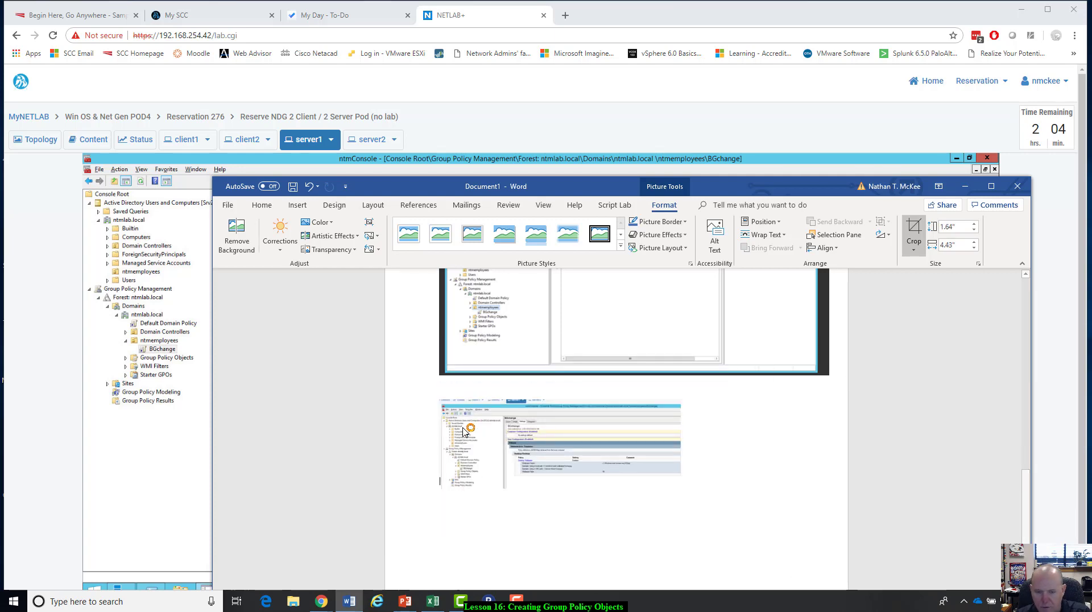
Enlarge the cropped BGchange settings picture to about 2.65" high by 7.18" wide and deselect it.
left_click(531, 447)
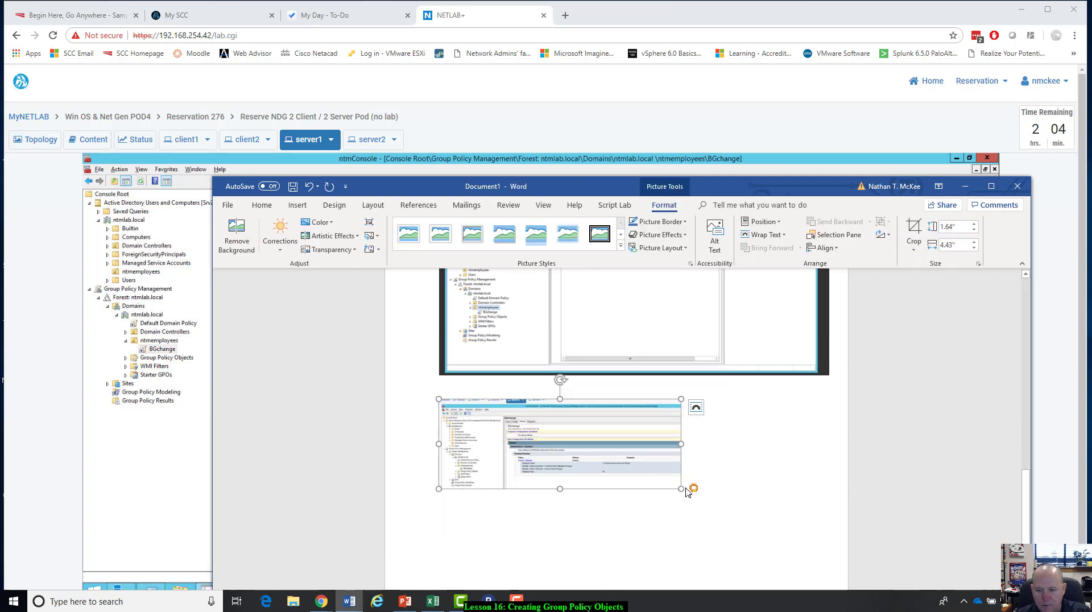
left_click_drag(686, 490, 845, 508)
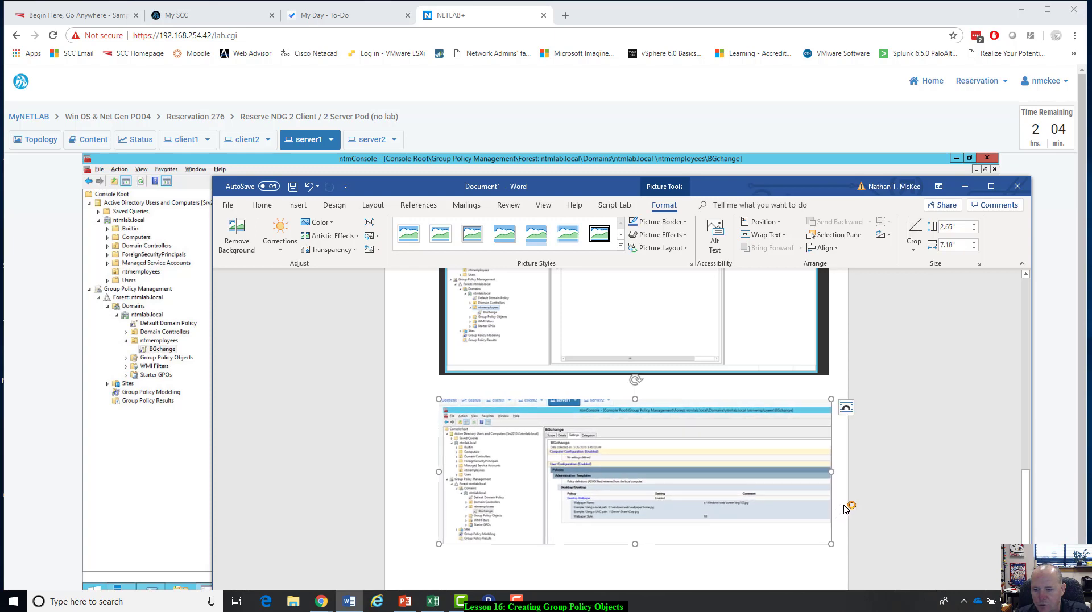
left_click(845, 503)
Look through the document to check the gpresult, ntmemployees and BGchange settings screenshots.
scroll(846, 472, "up", 5)
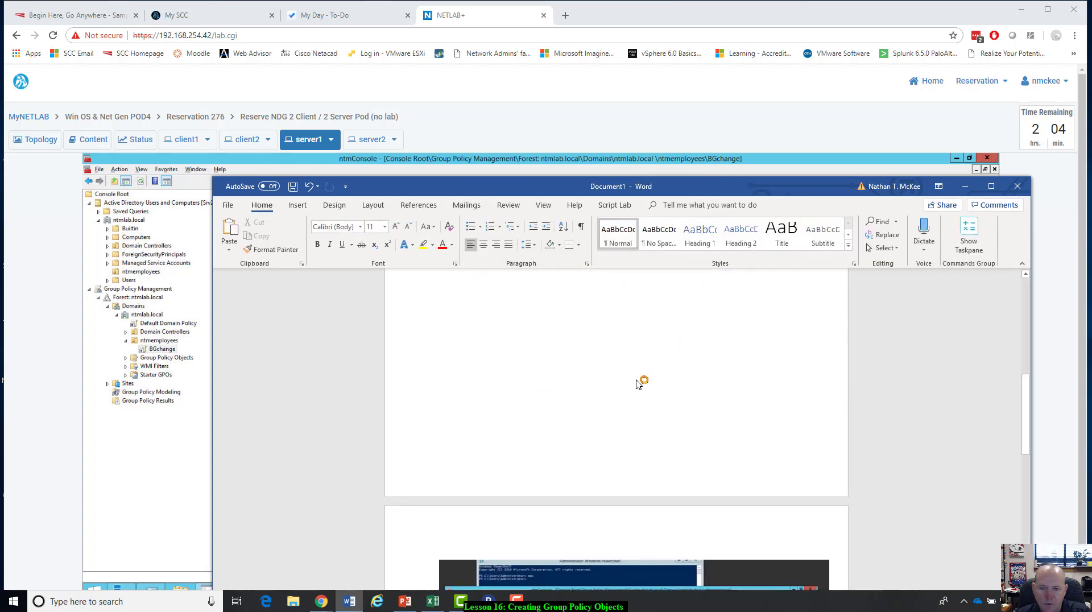
scroll(638, 383, "down", 6)
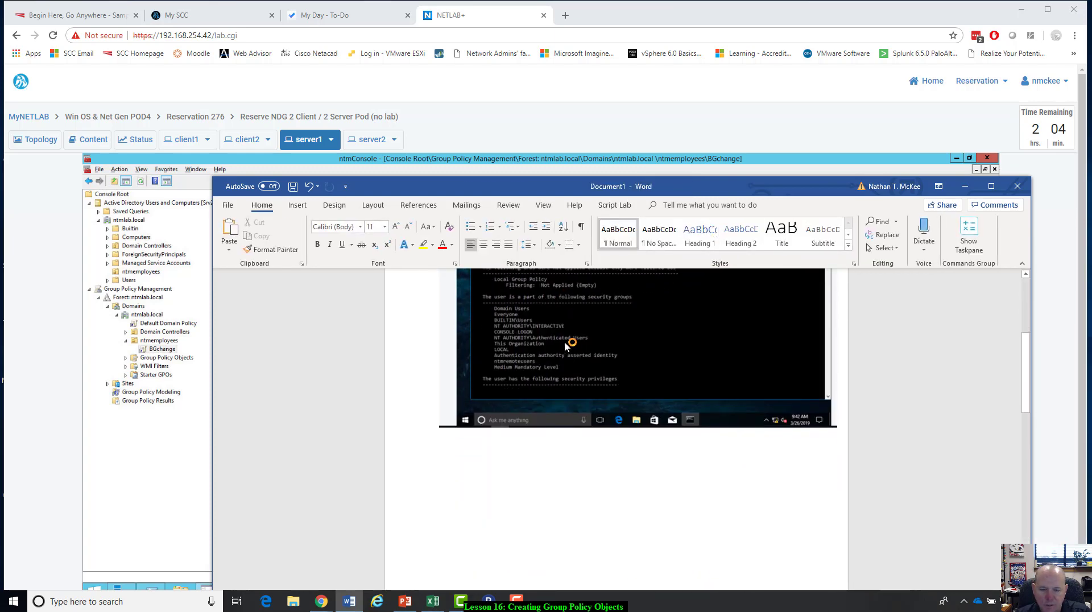
scroll(566, 345, "up", 3)
scroll(551, 521, "down", 4)
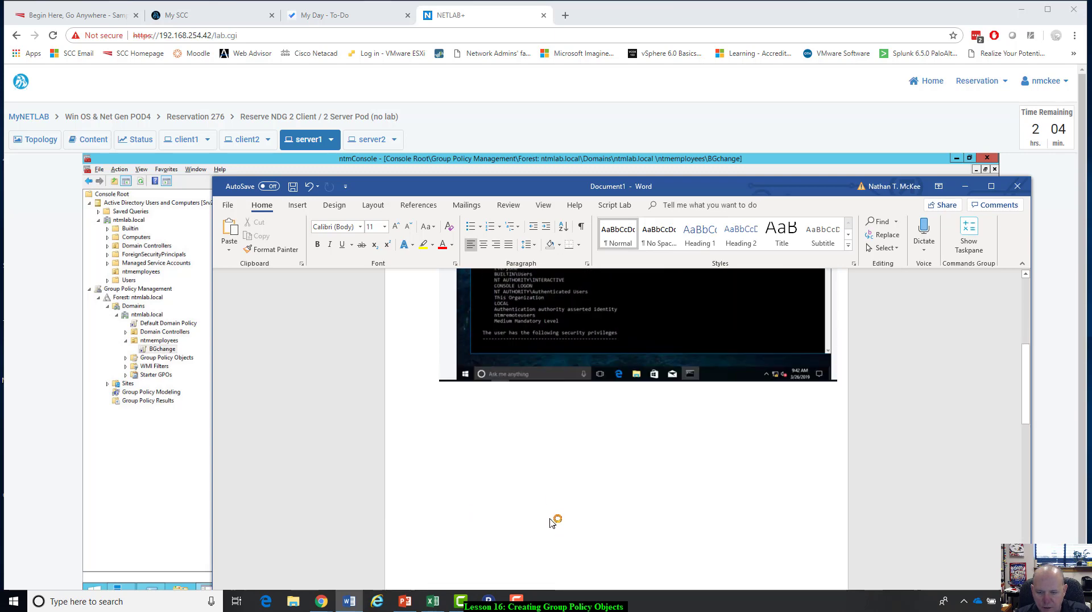
scroll(550, 522, "down", 14)
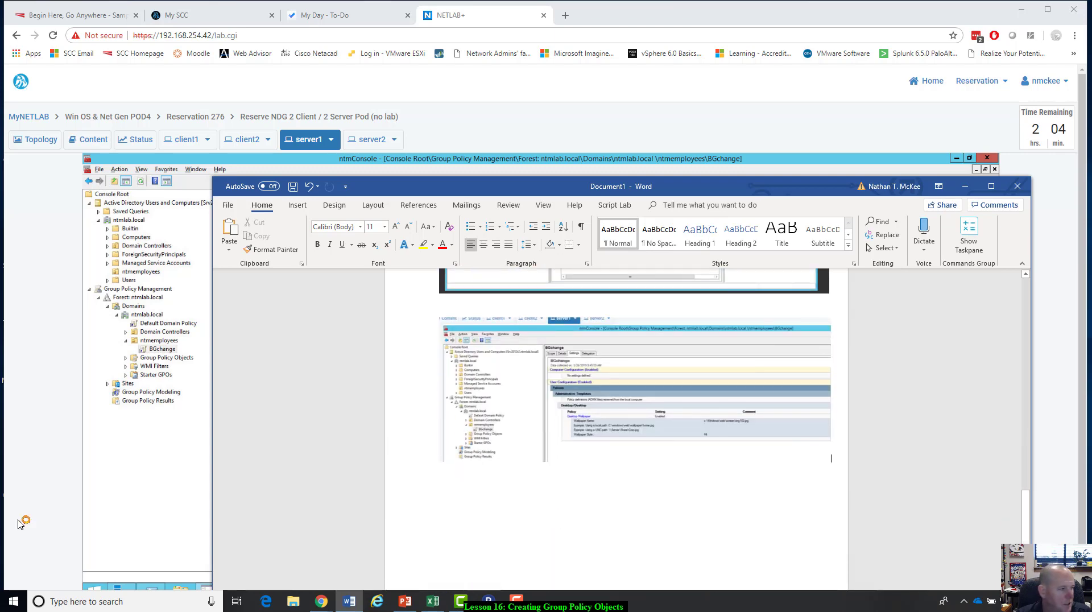